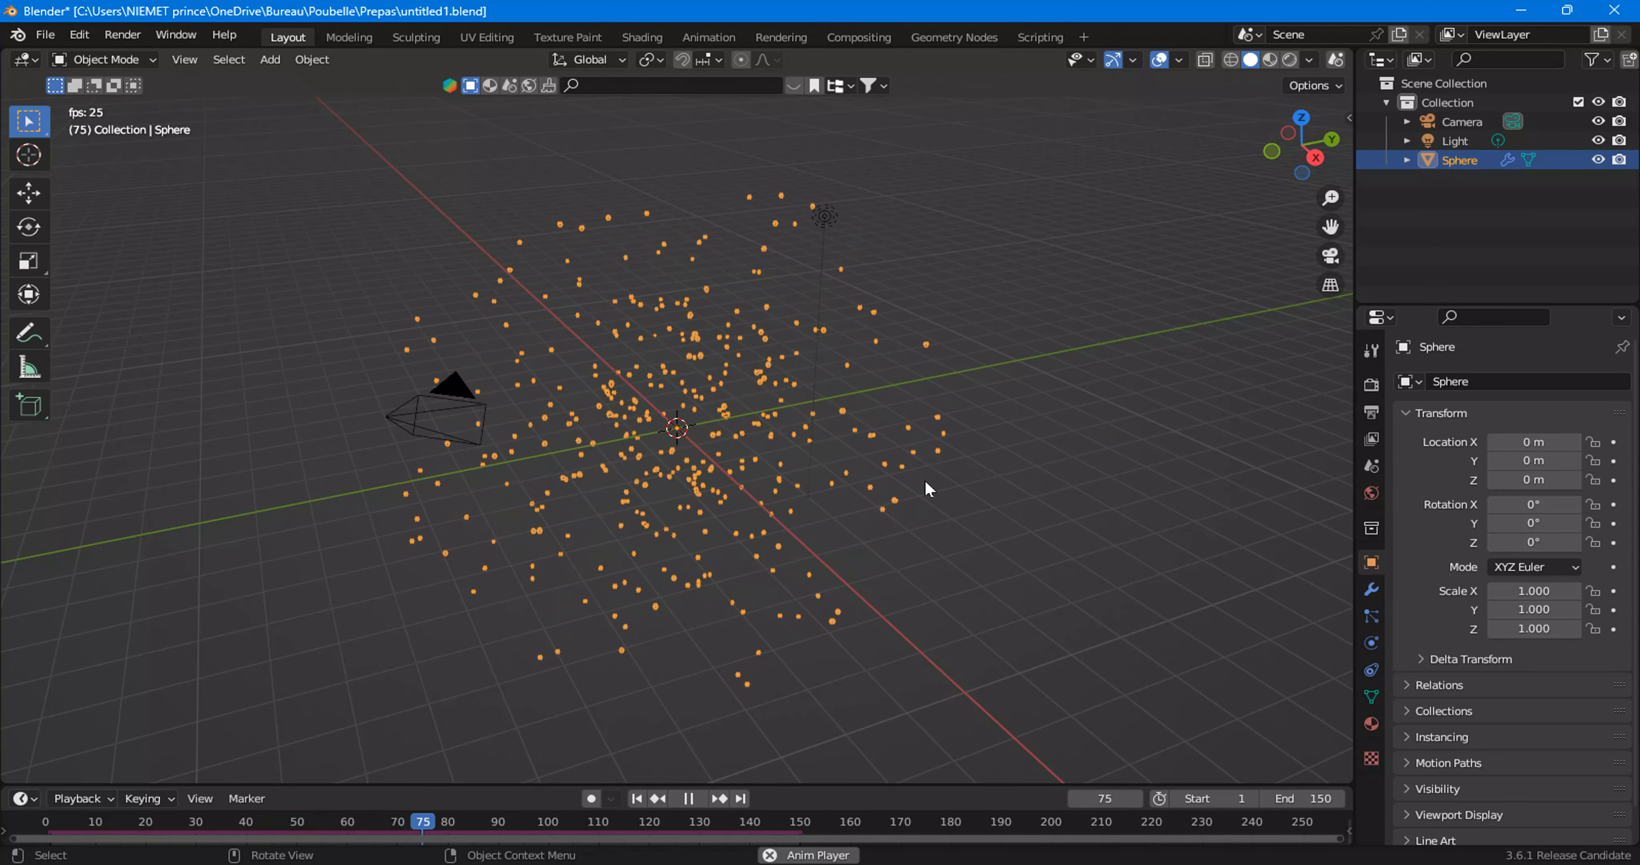
Step: Examine the sphere's particle animation and its framed node groups in the Geometry Nodes workspace
middle_drag(921, 488, 896, 476)
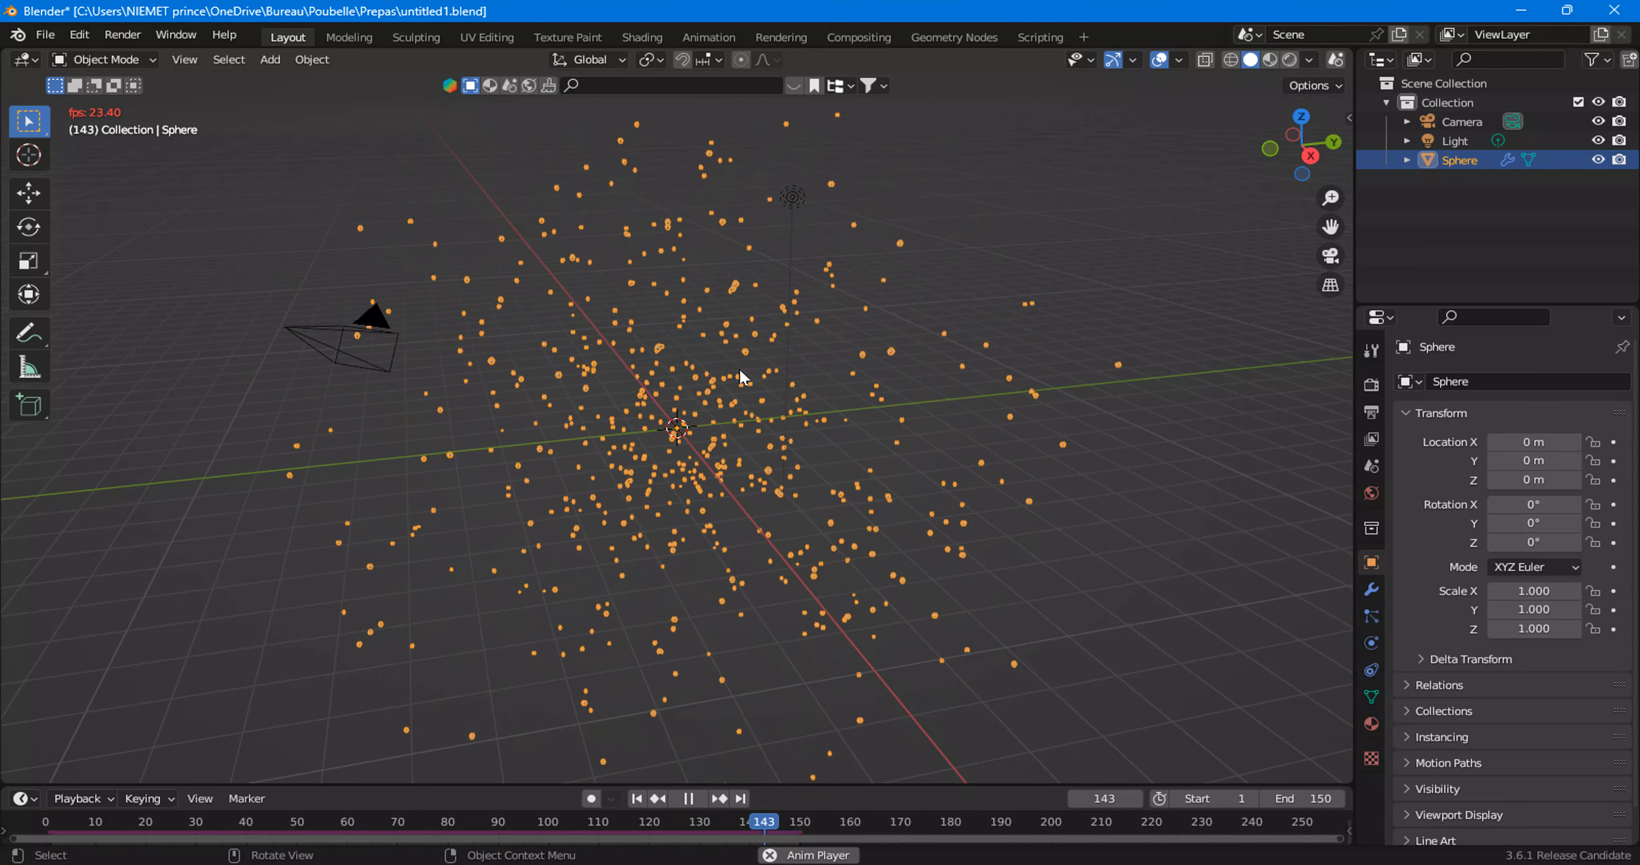
click(954, 37)
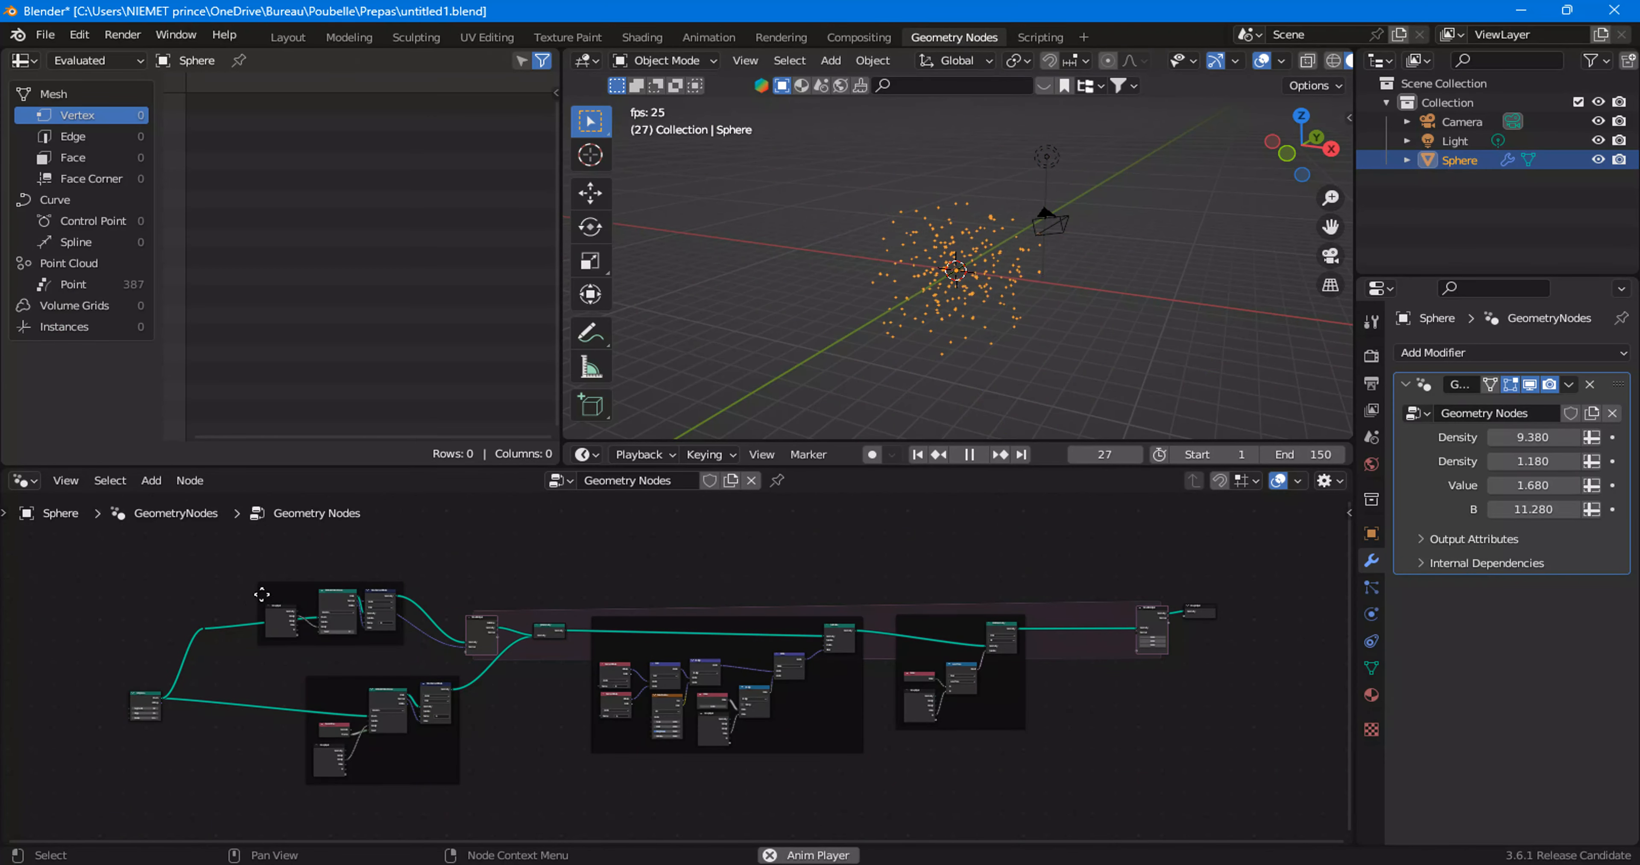
drag(204, 567, 575, 822)
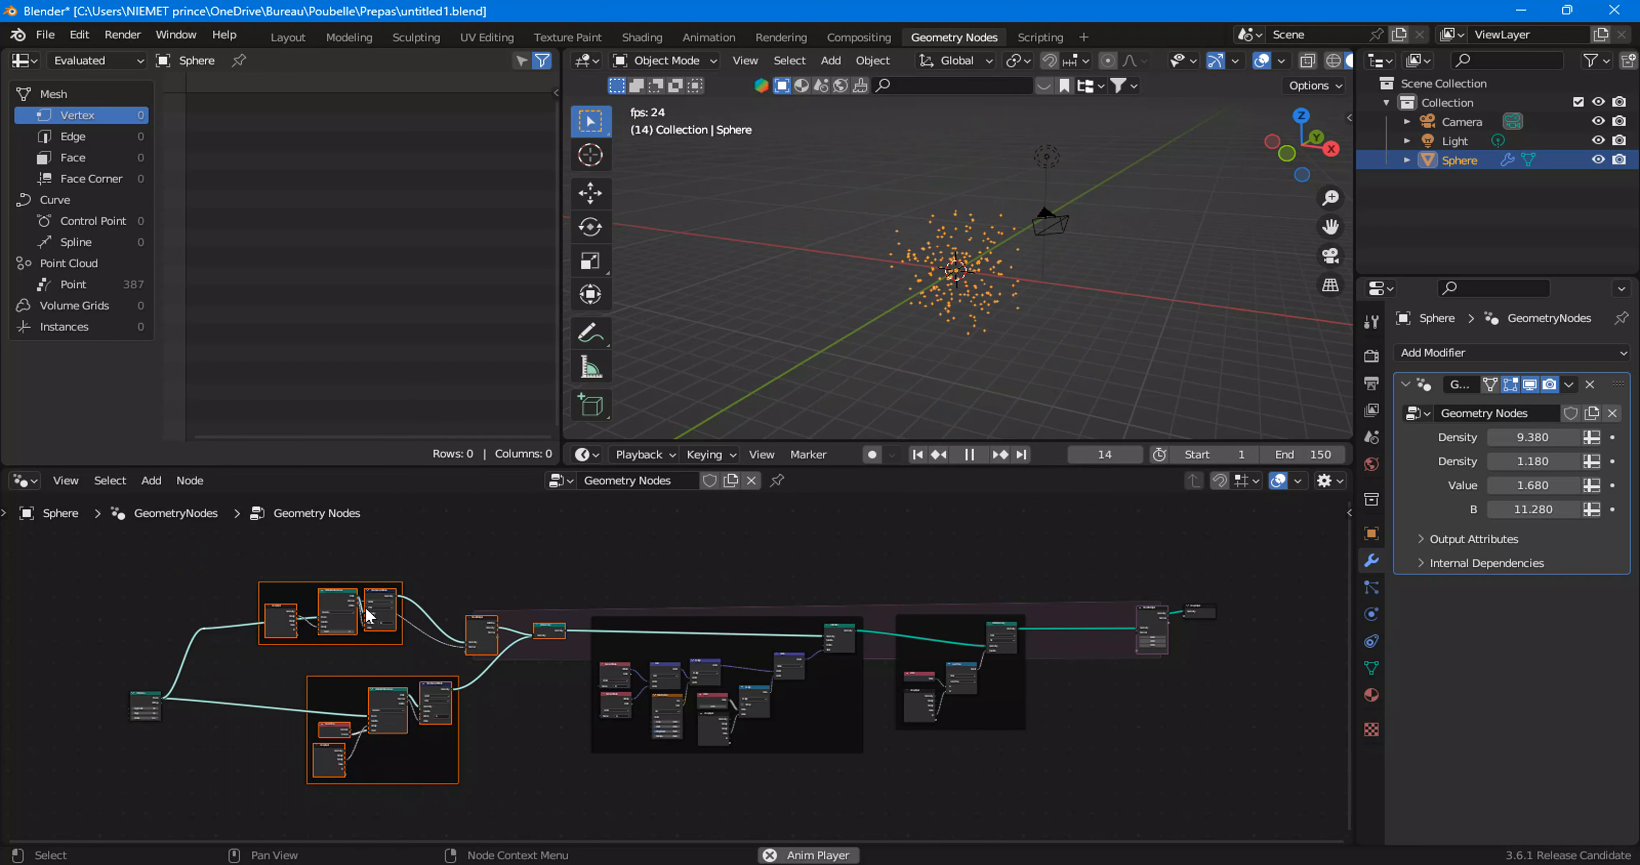
drag(225, 567, 411, 659)
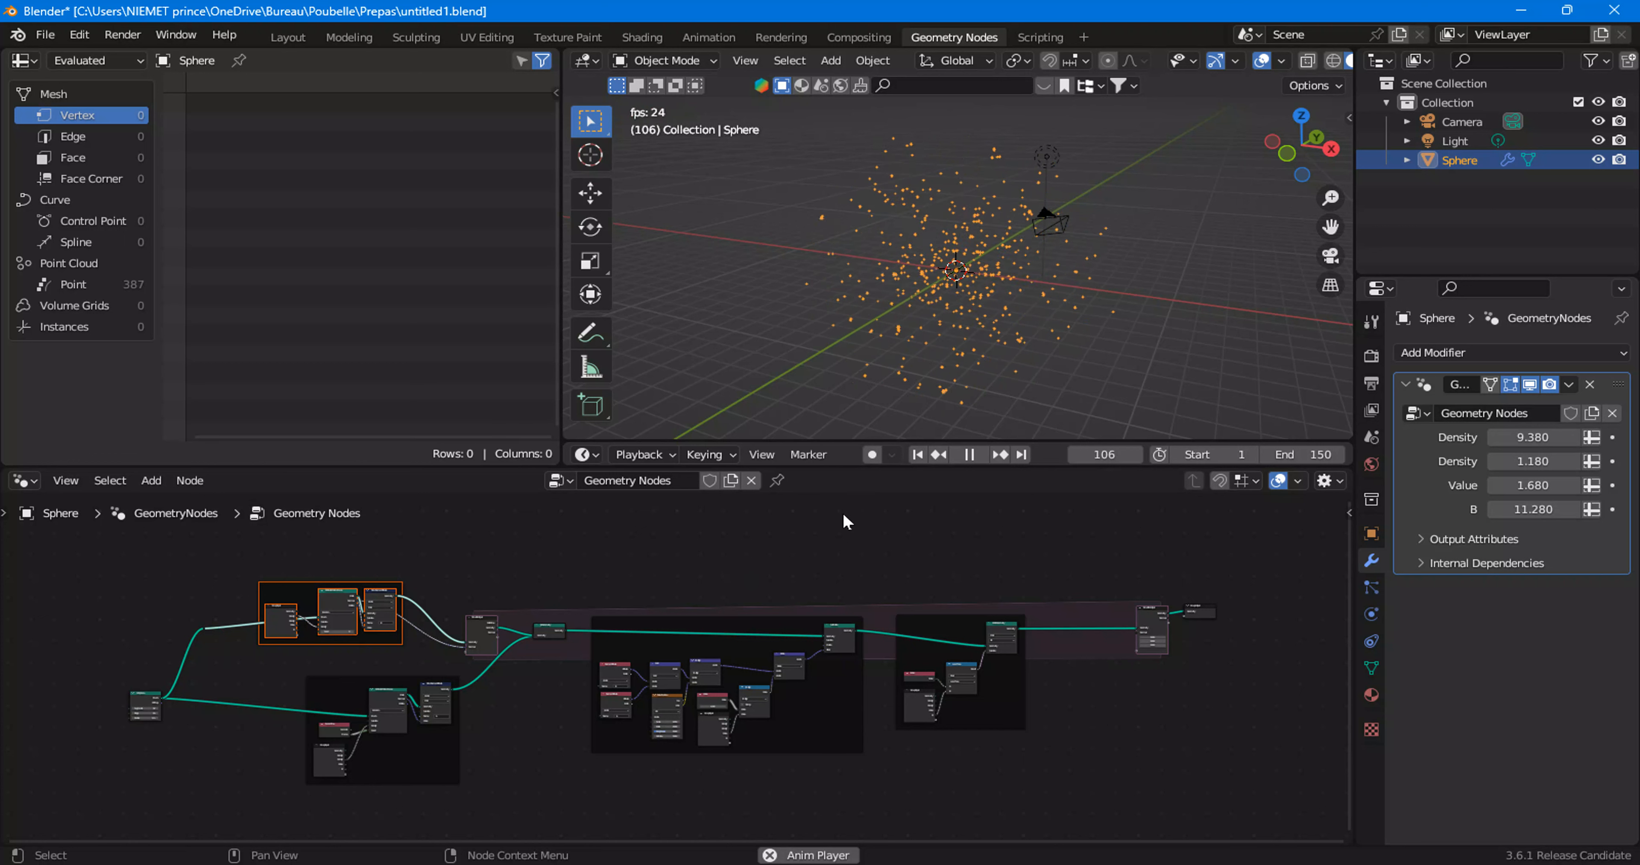
click(972, 455)
click(917, 456)
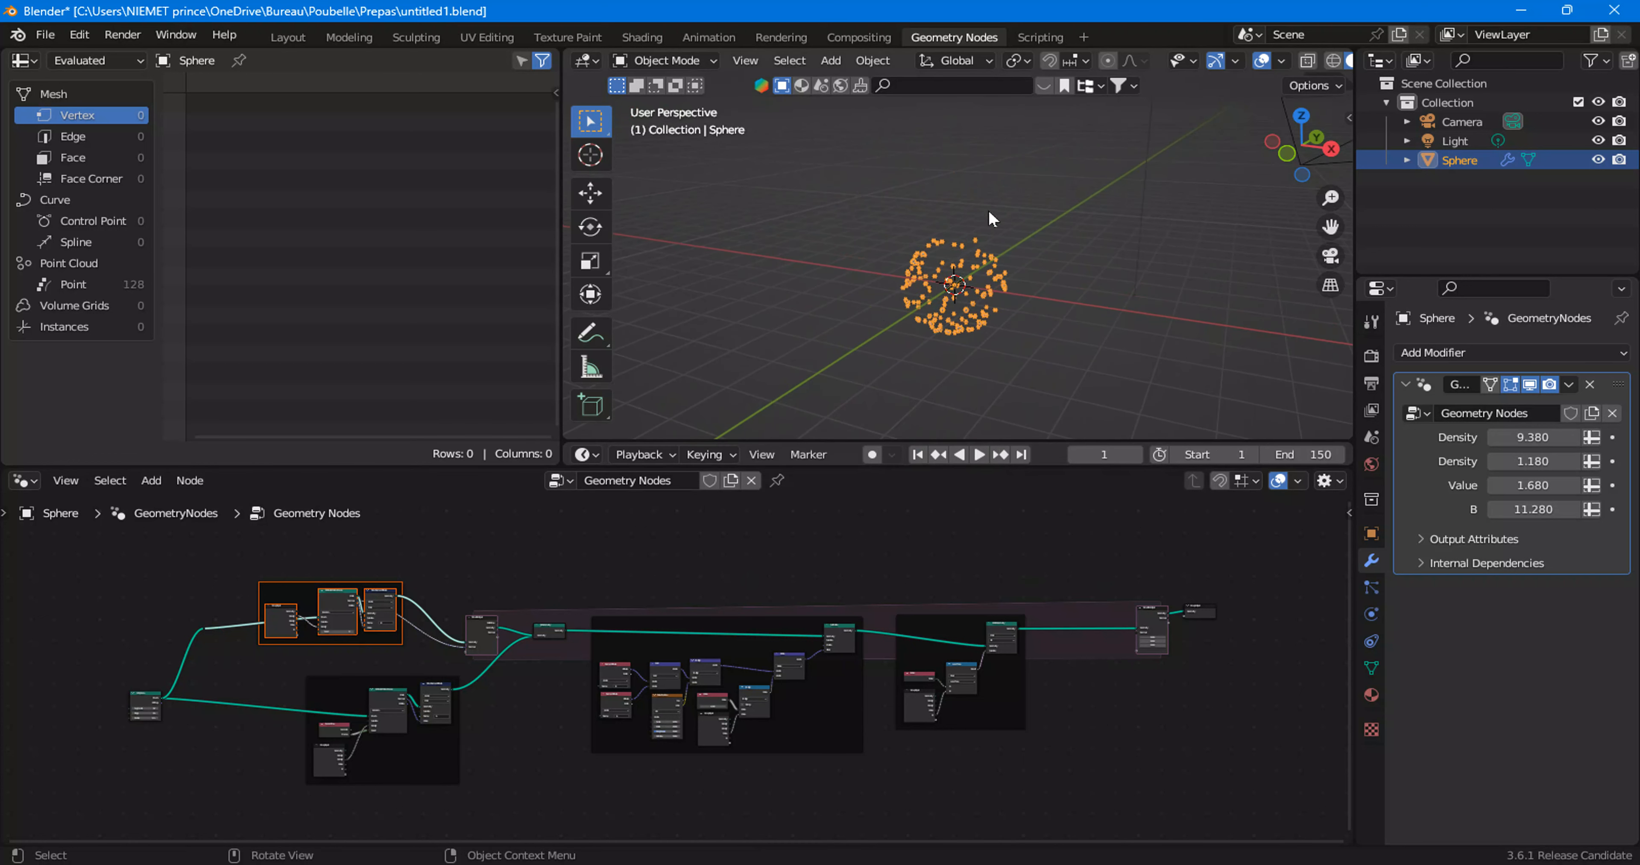
drag(293, 679, 487, 812)
click(978, 455)
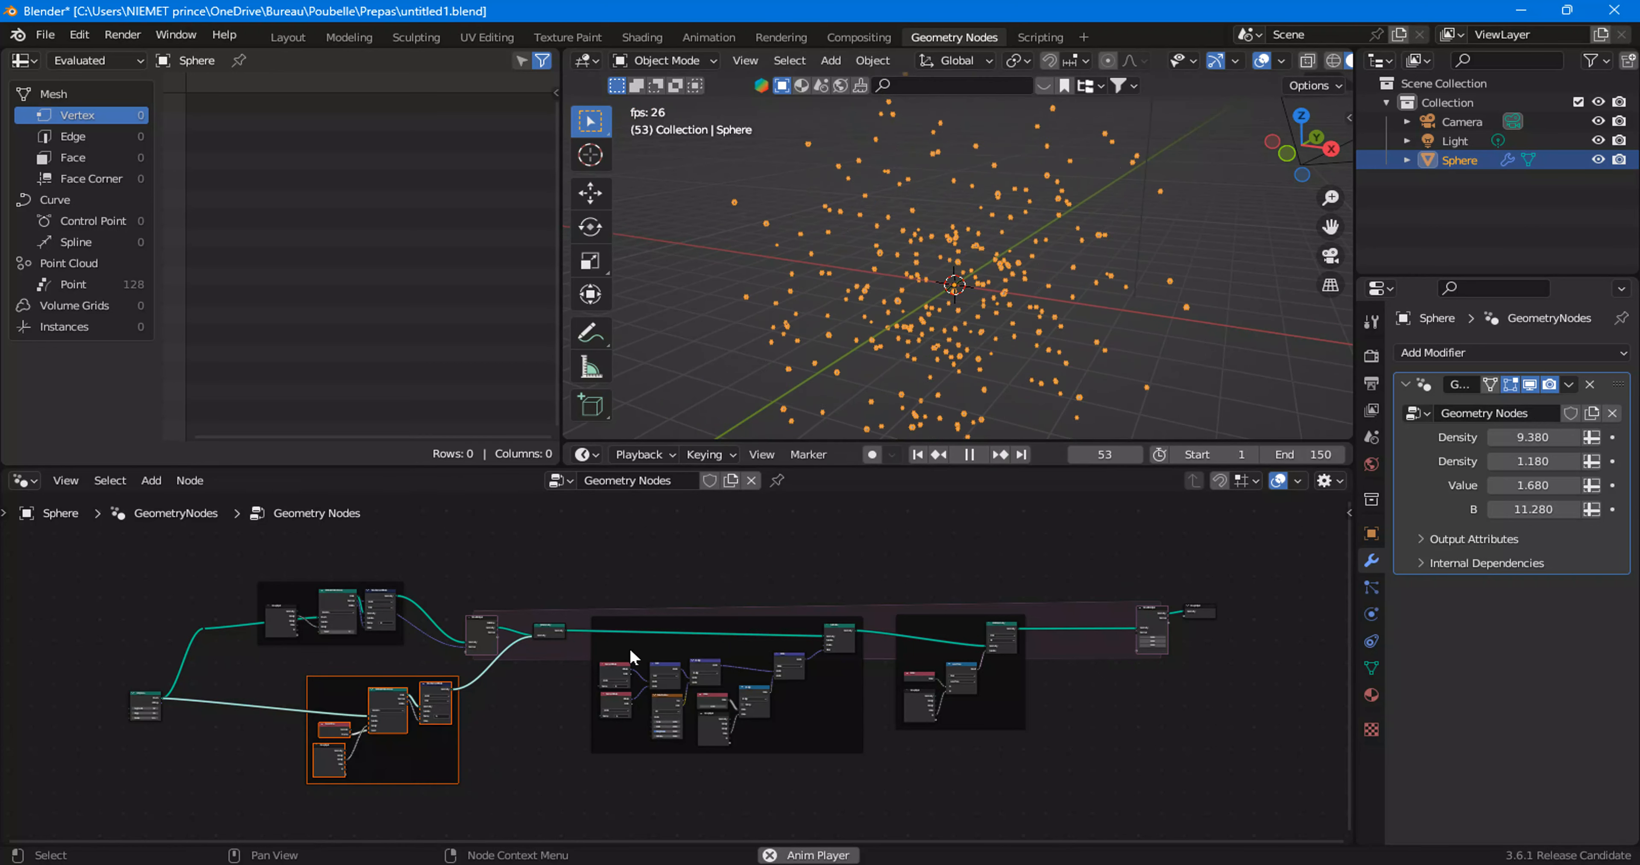
drag(606, 580, 866, 789)
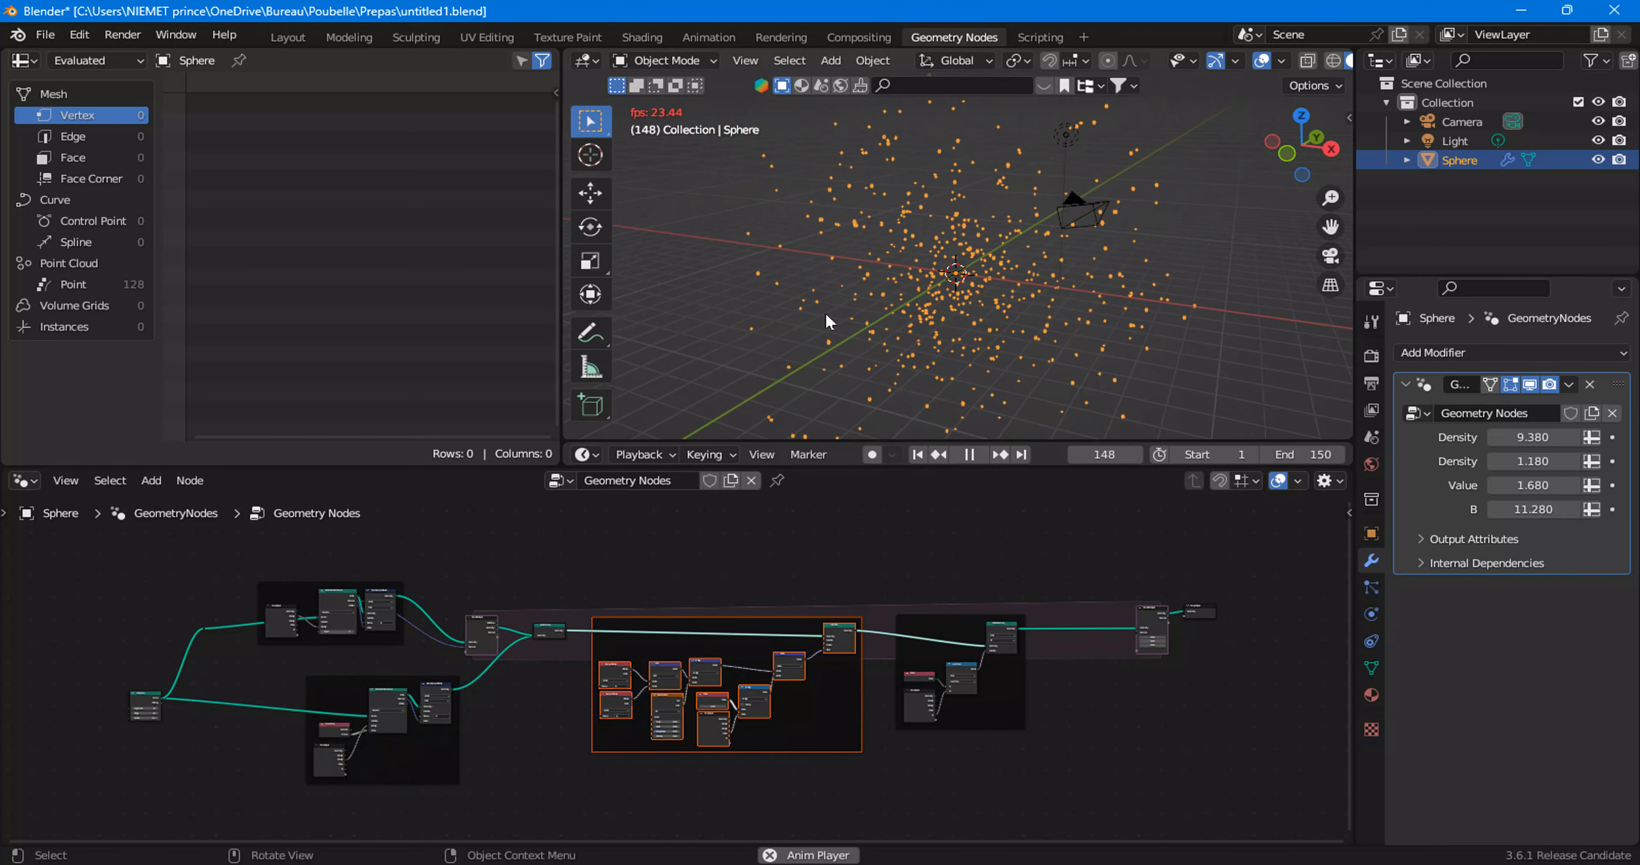
drag(893, 587, 1050, 767)
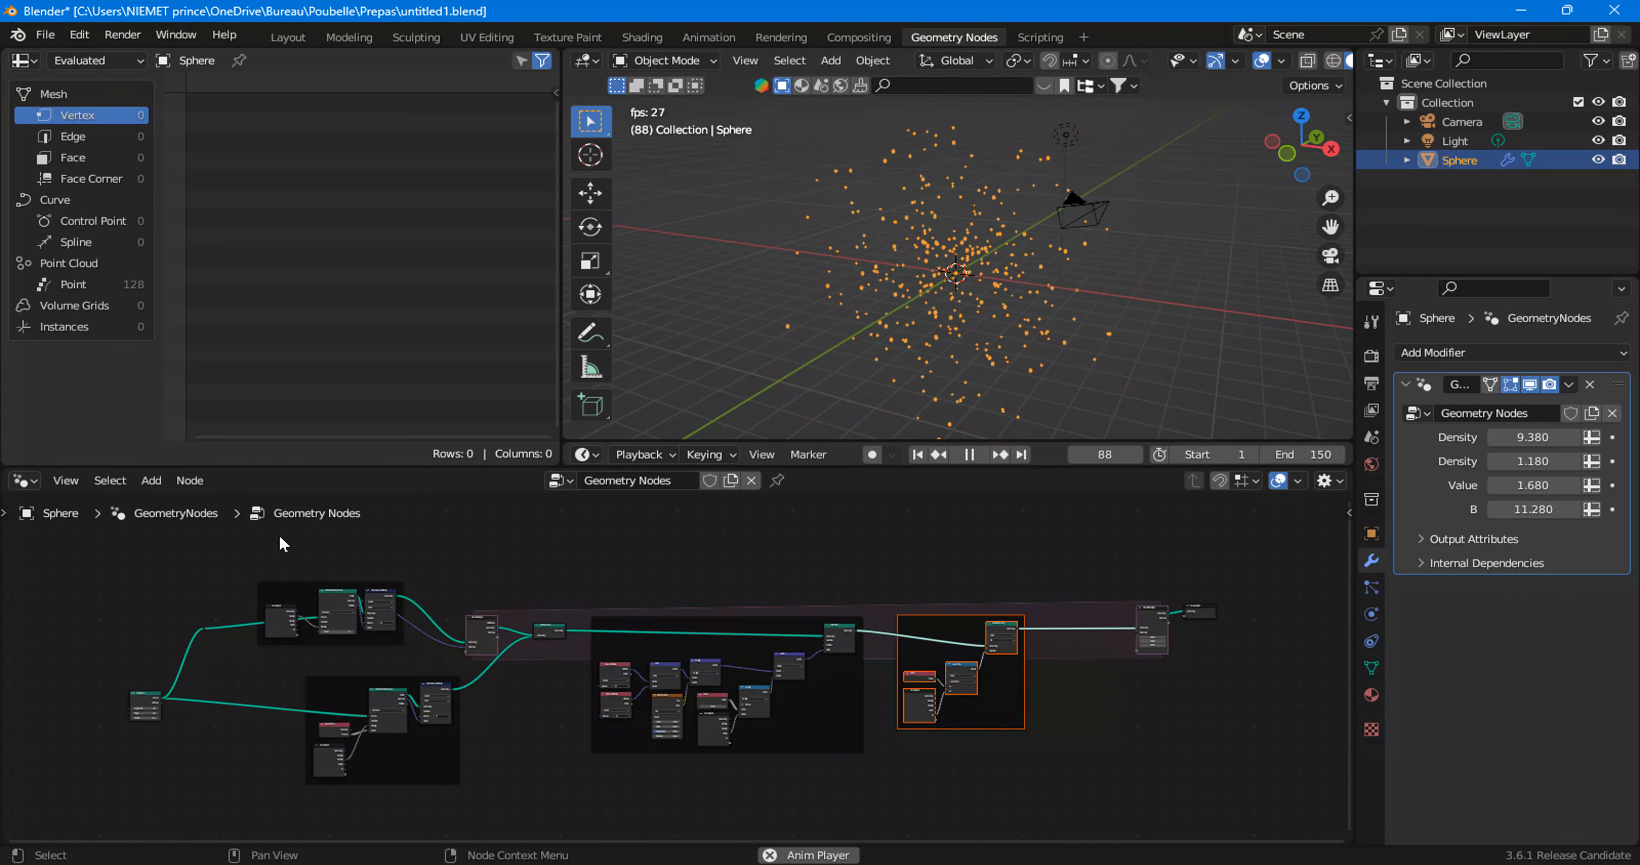
drag(224, 567, 400, 669)
drag(302, 680, 449, 795)
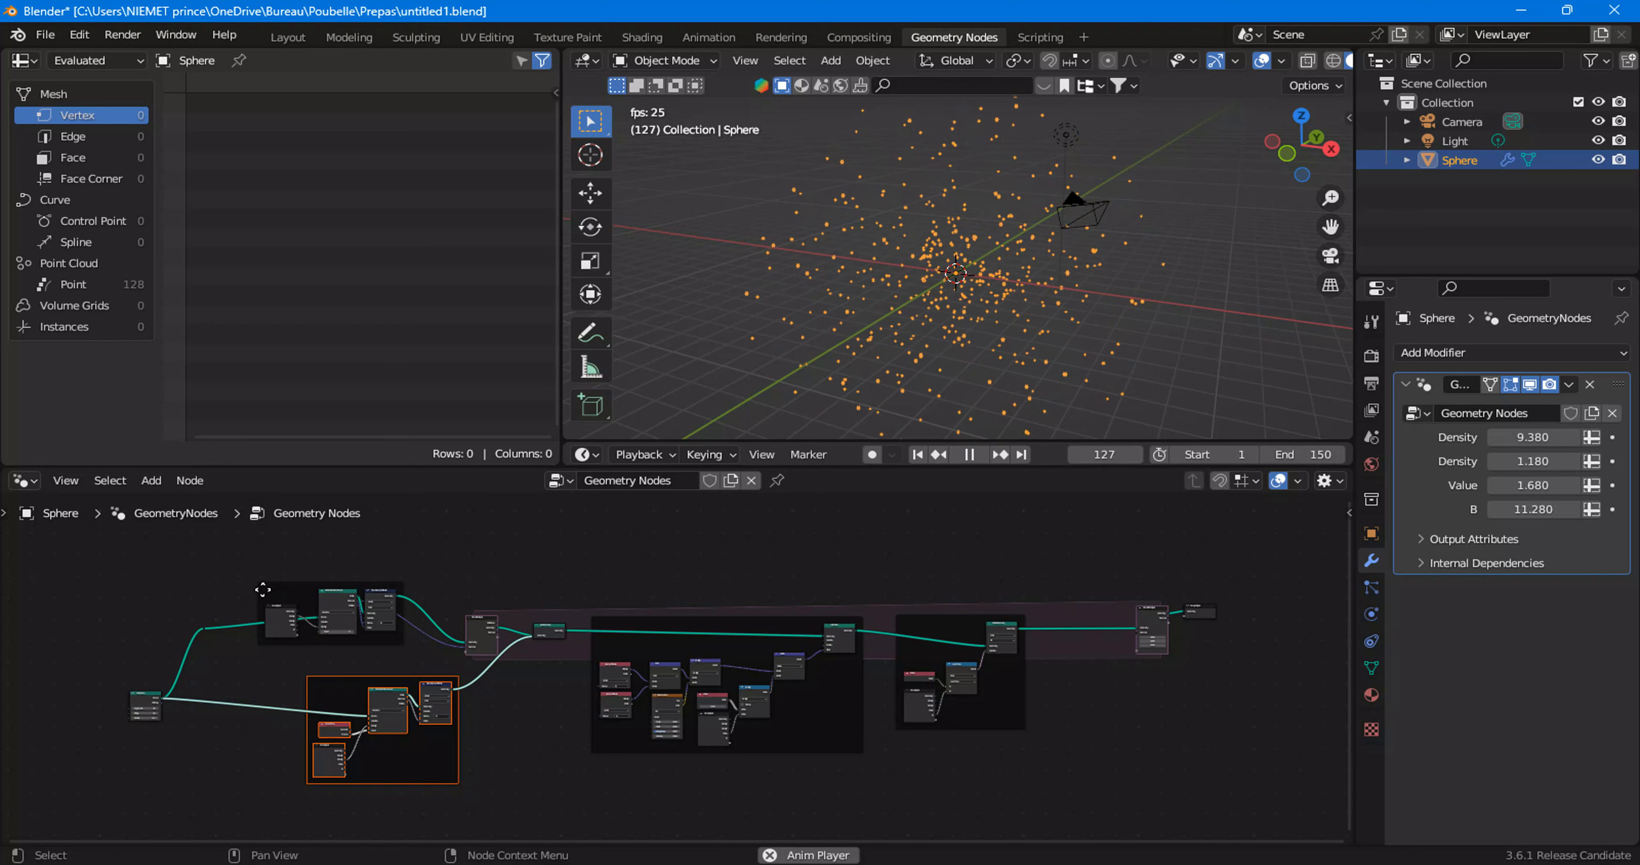
Step: Start a new General file, discarding the unsaved changes to the particle scene
click(44, 34)
mouse_move(67, 52)
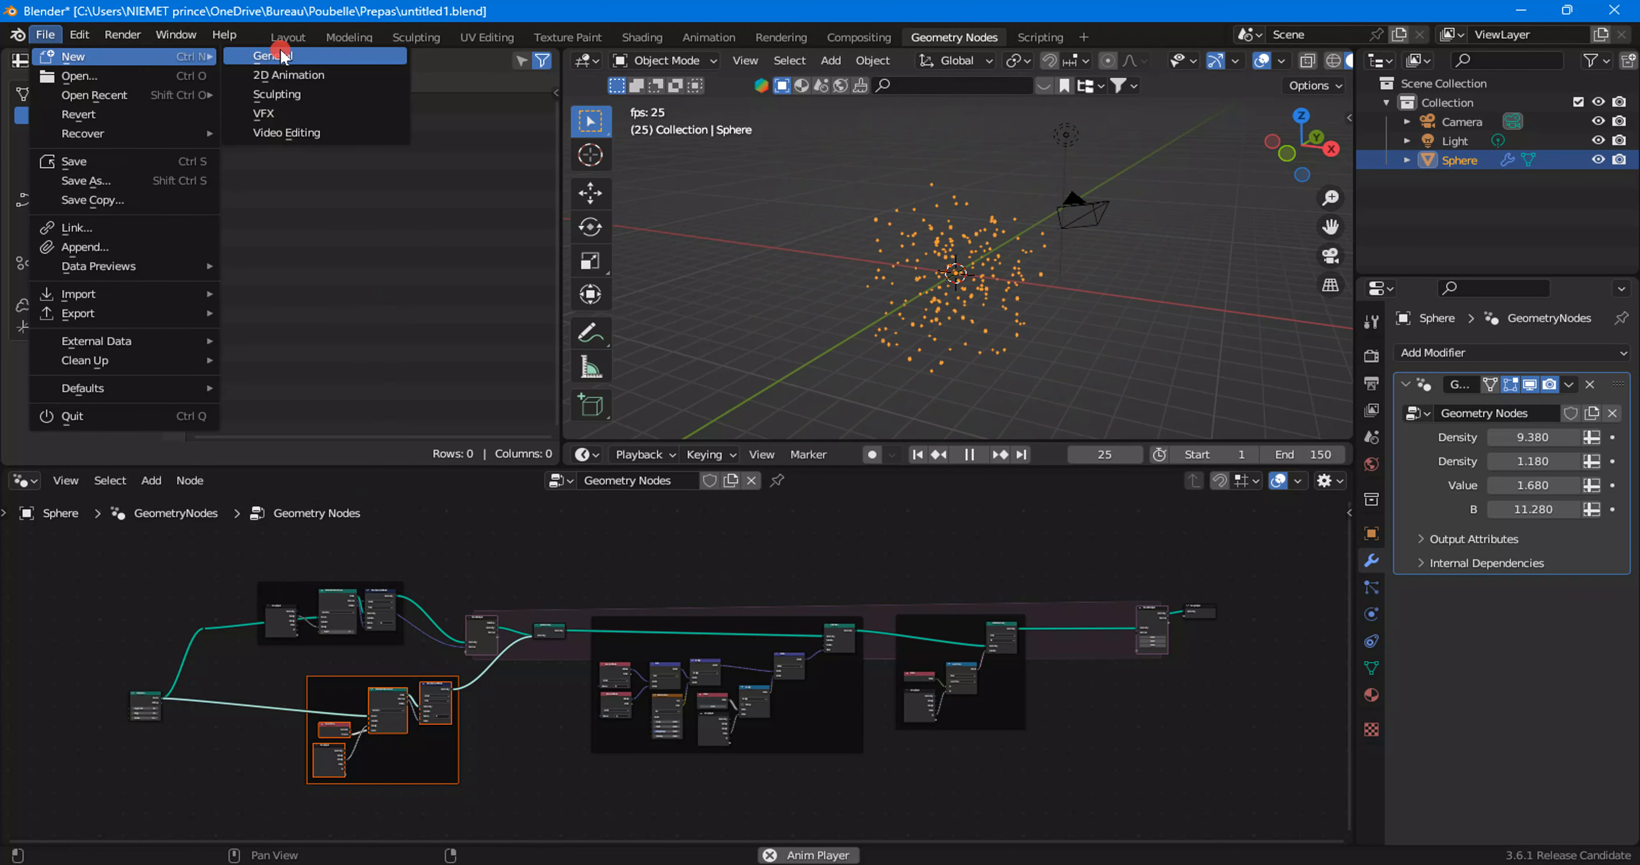
click(280, 54)
click(859, 478)
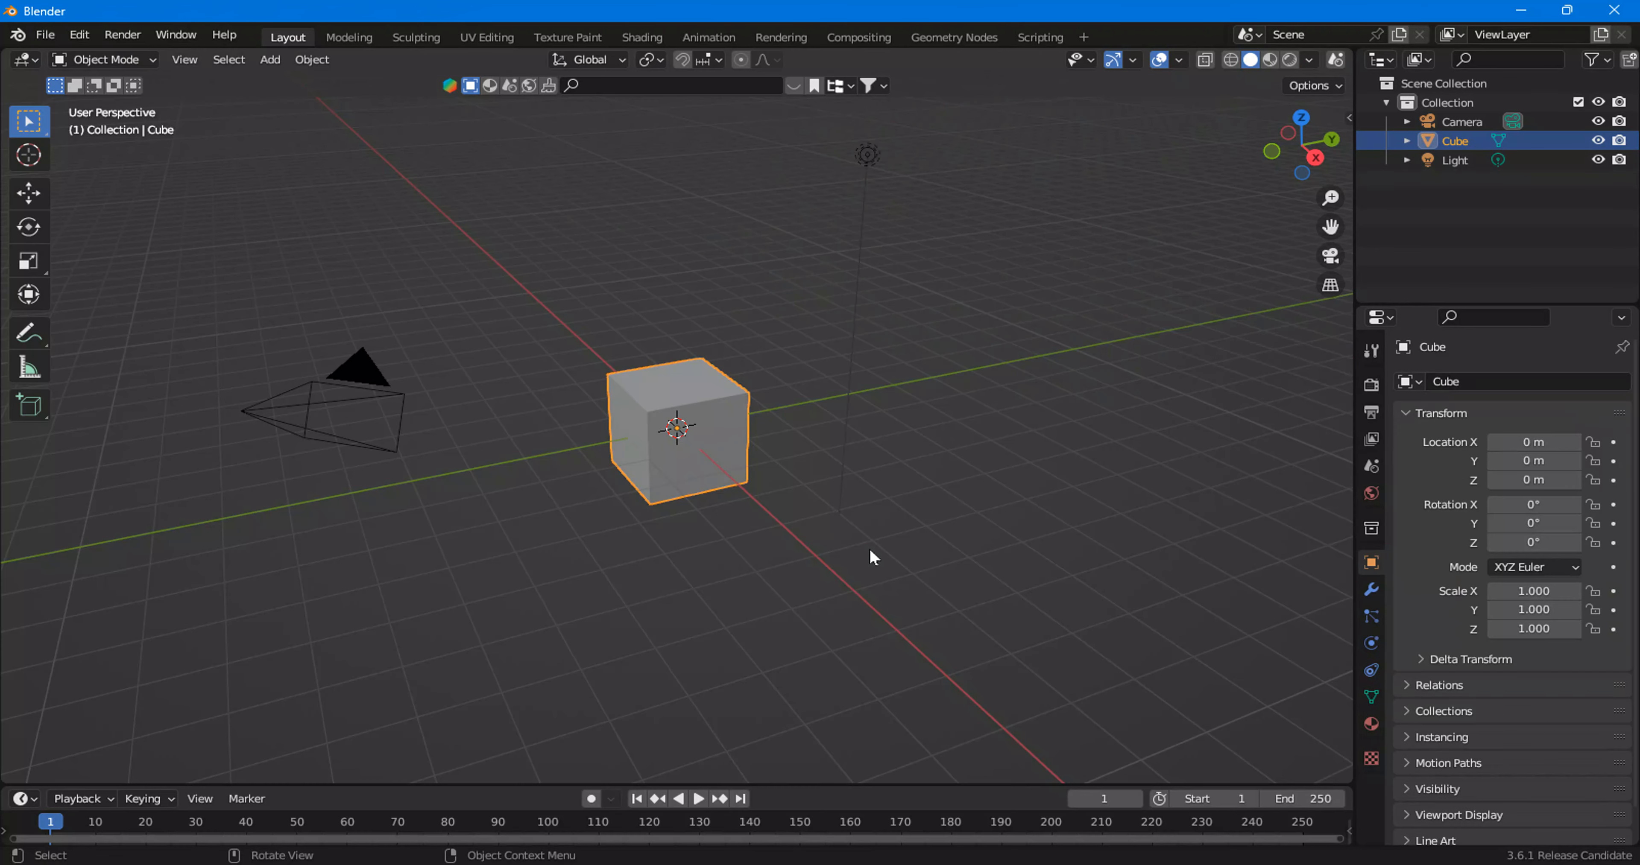
scroll(621, 517, up, 2)
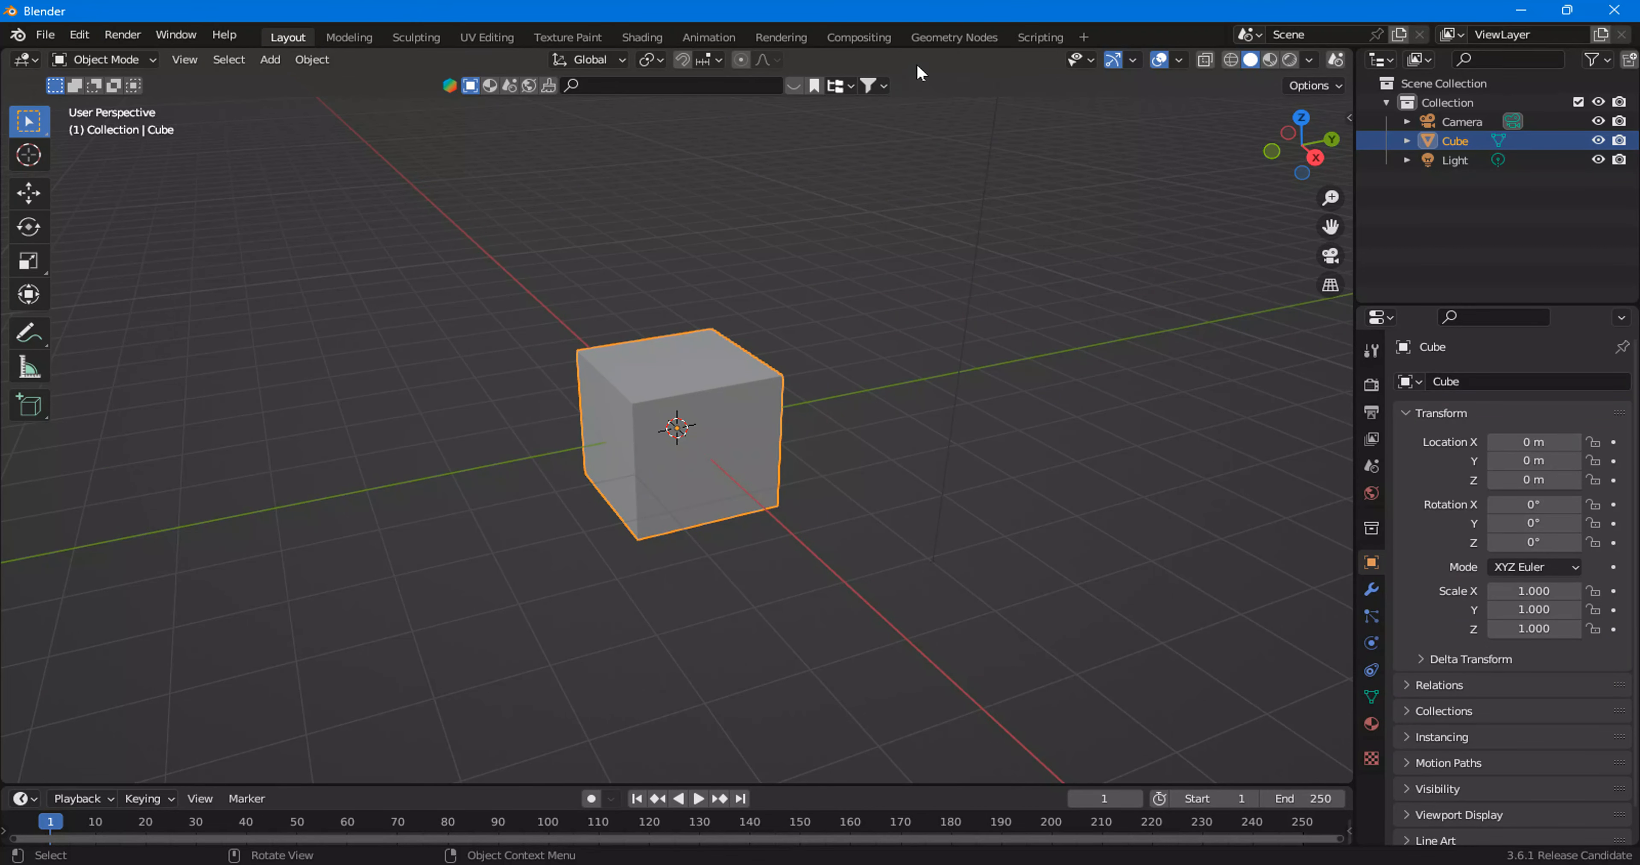
Step: Create a new geometry node tree on the default cube and spread its Group Input and Group Output nodes apart
click(940, 38)
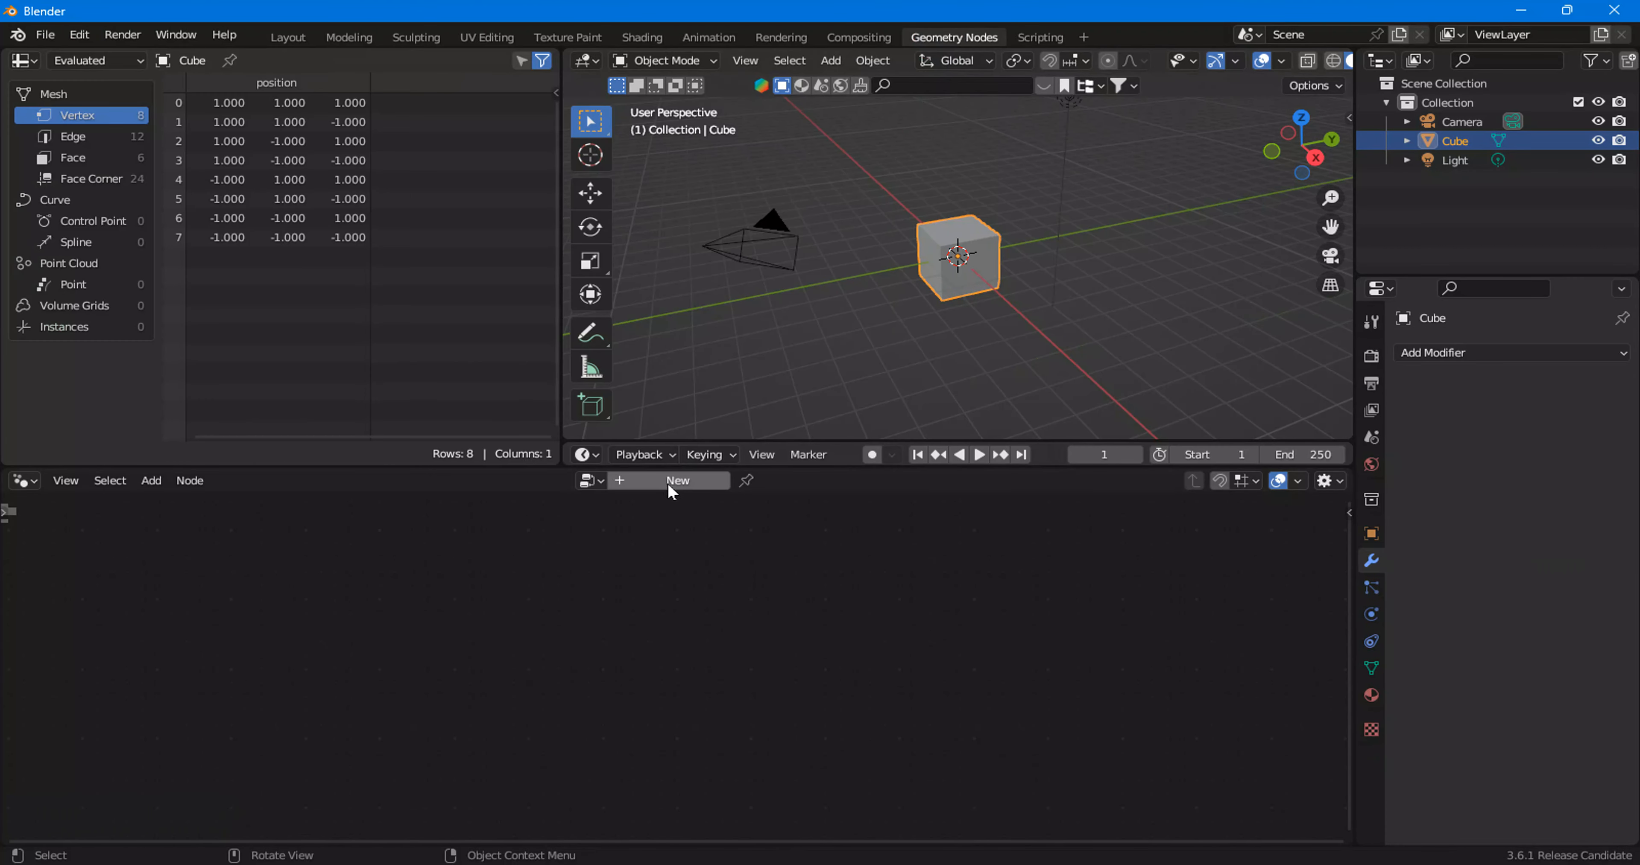
click(652, 482)
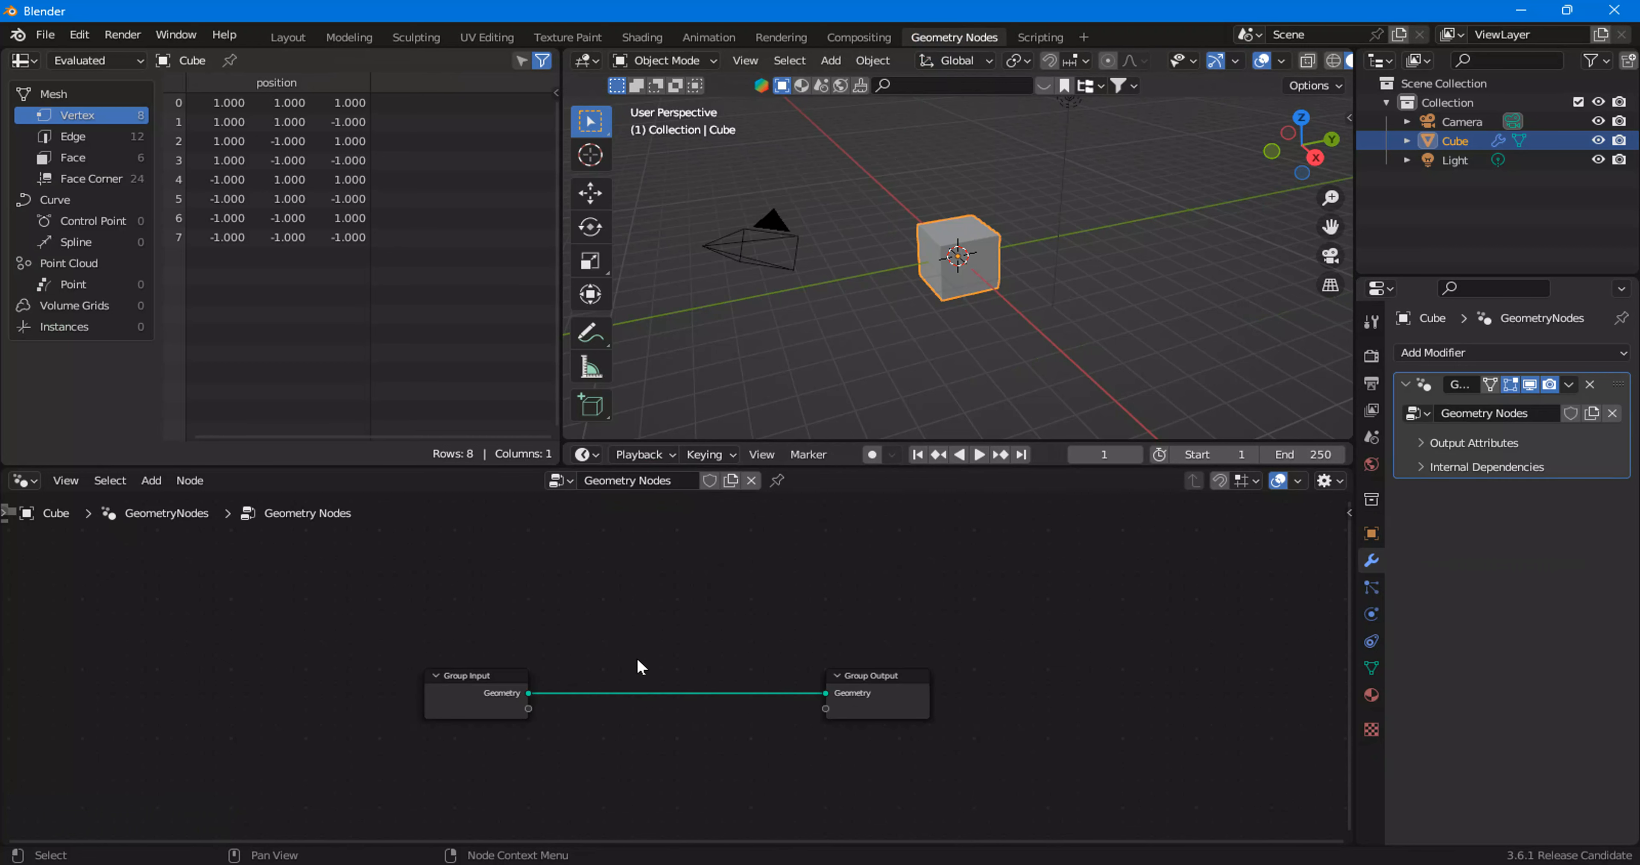
middle_drag(650, 696, 589, 655)
drag(432, 656, 268, 648)
drag(852, 668, 1066, 657)
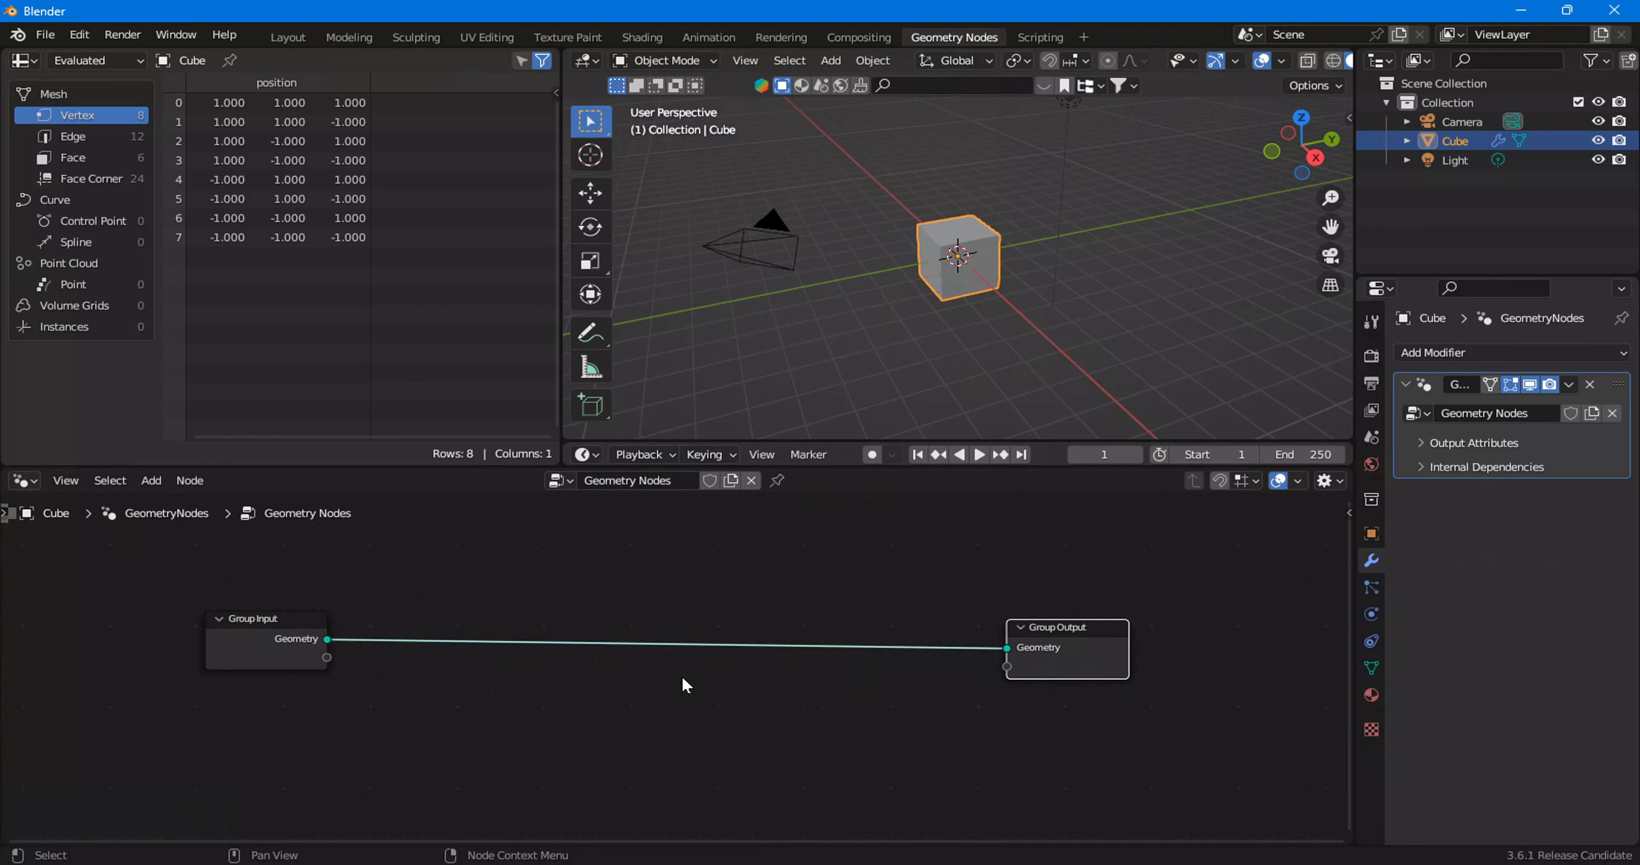
mouse_move(296, 643)
mouse_down()
mouse_move(325, 663)
mouse_move(285, 625)
mouse_move(318, 646)
mouse_up()
drag(227, 598, 376, 722)
drag(884, 547, 1168, 758)
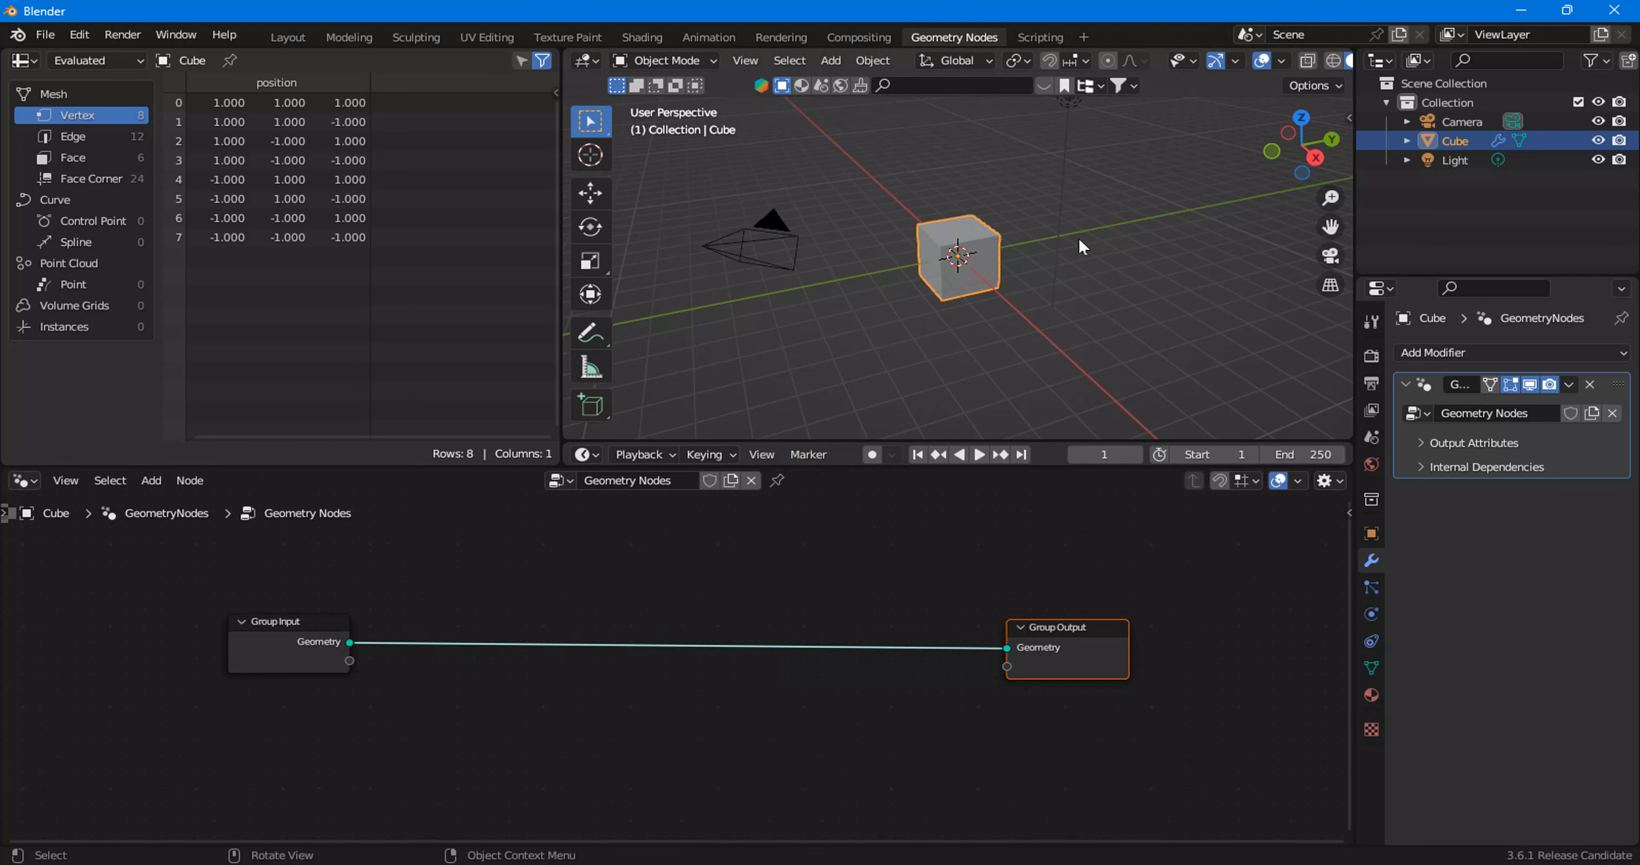
middle_drag(586, 558, 607, 587)
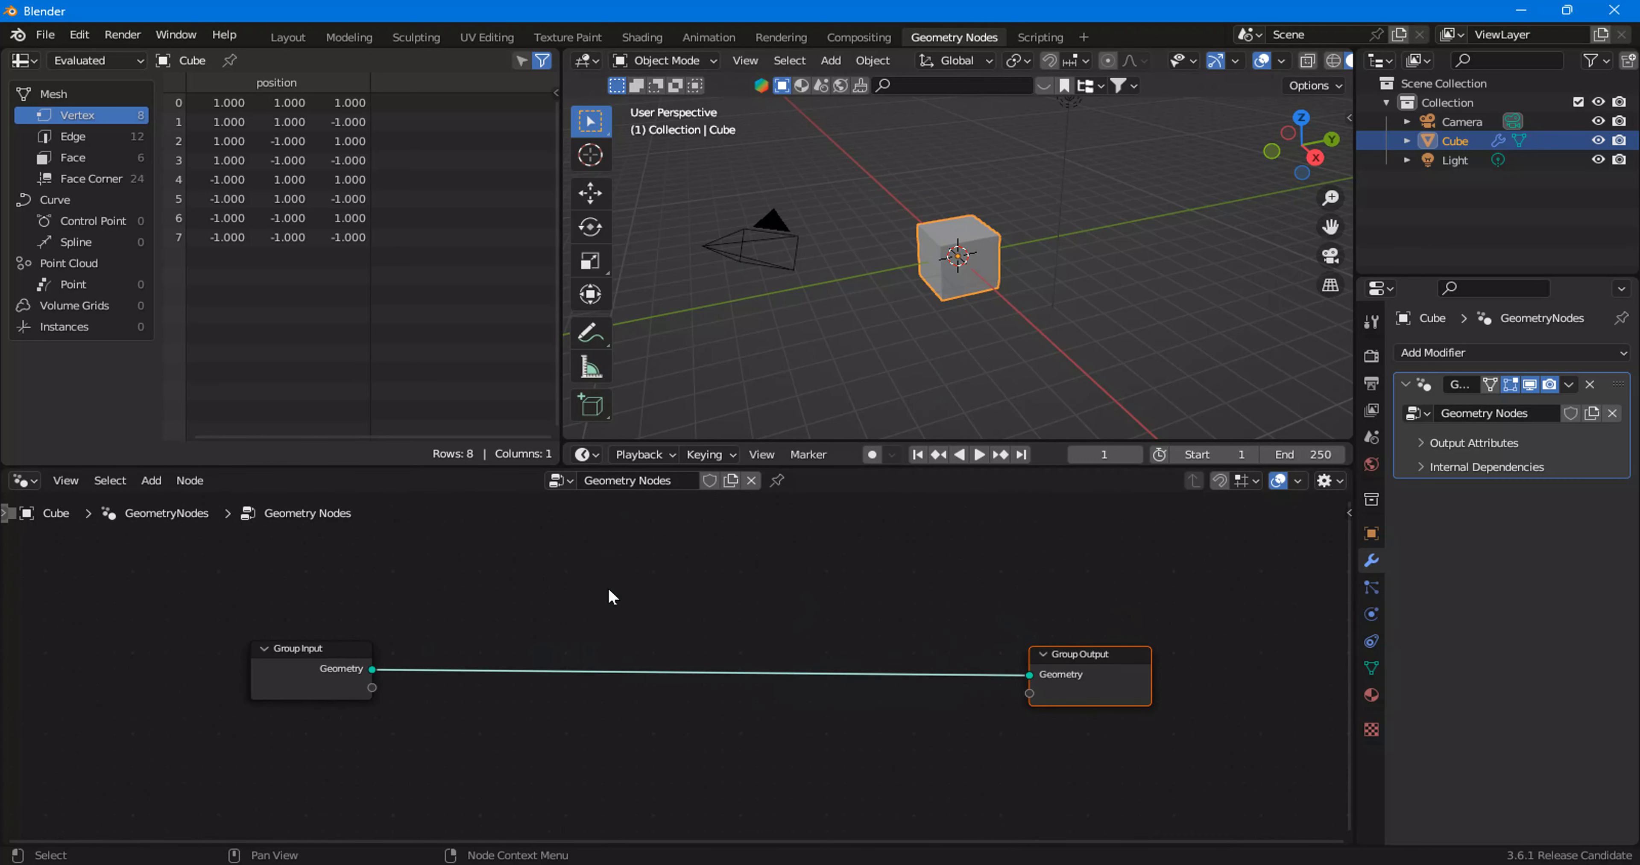
Step: Add a Simulation Zone between the Group Input and Group Output nodes
right_click(635, 597)
click(643, 557)
right_click(642, 556)
mouse_move(642, 559)
mouse_move(749, 420)
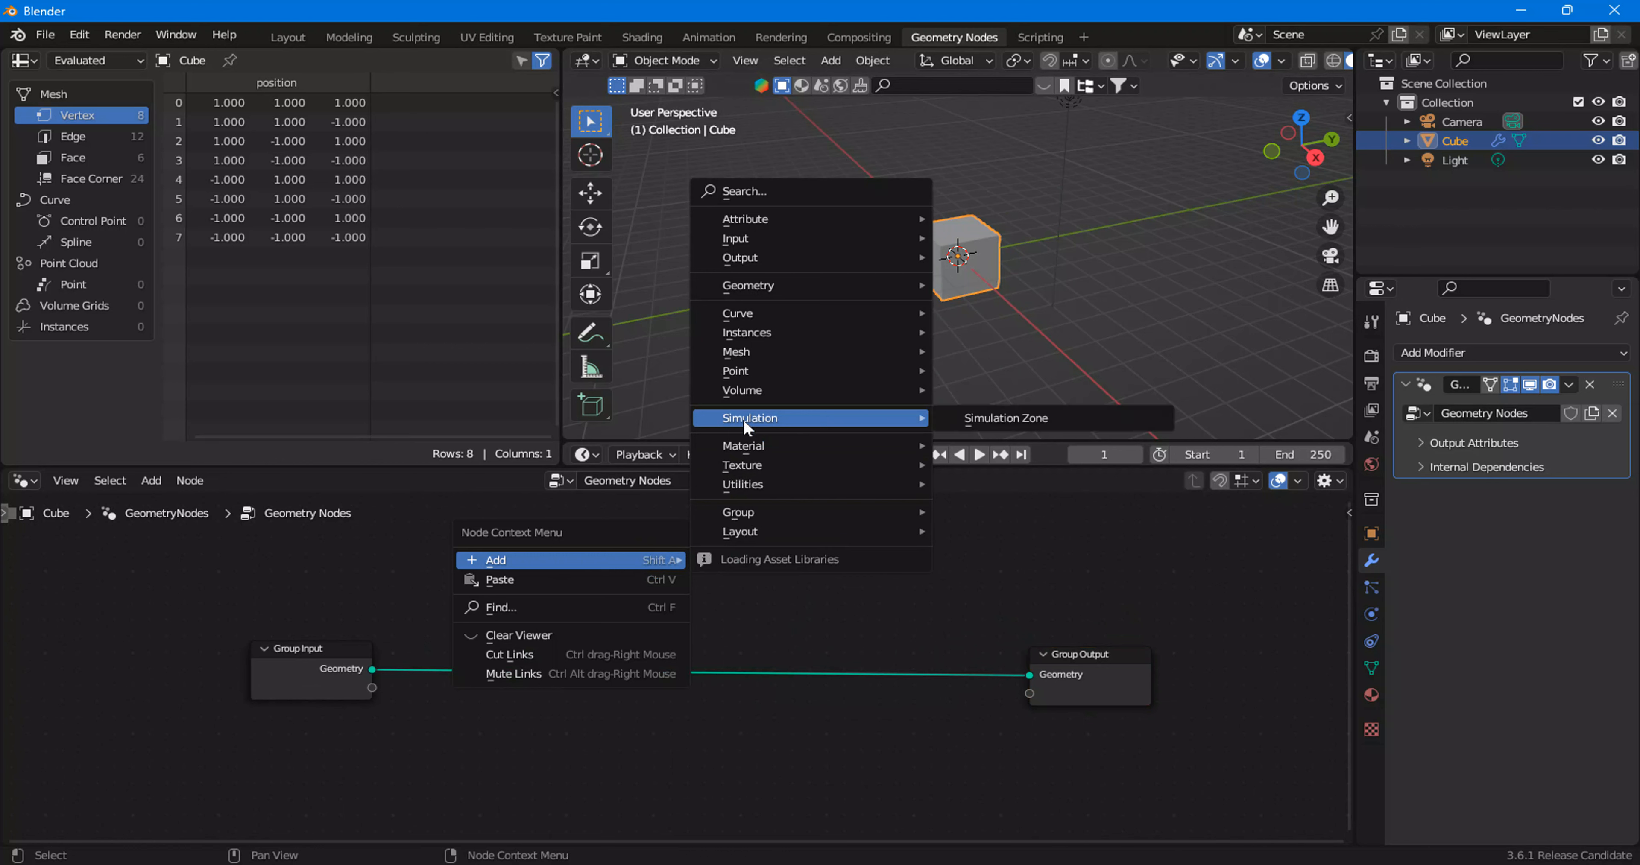
click(1001, 421)
click(483, 651)
click(753, 654)
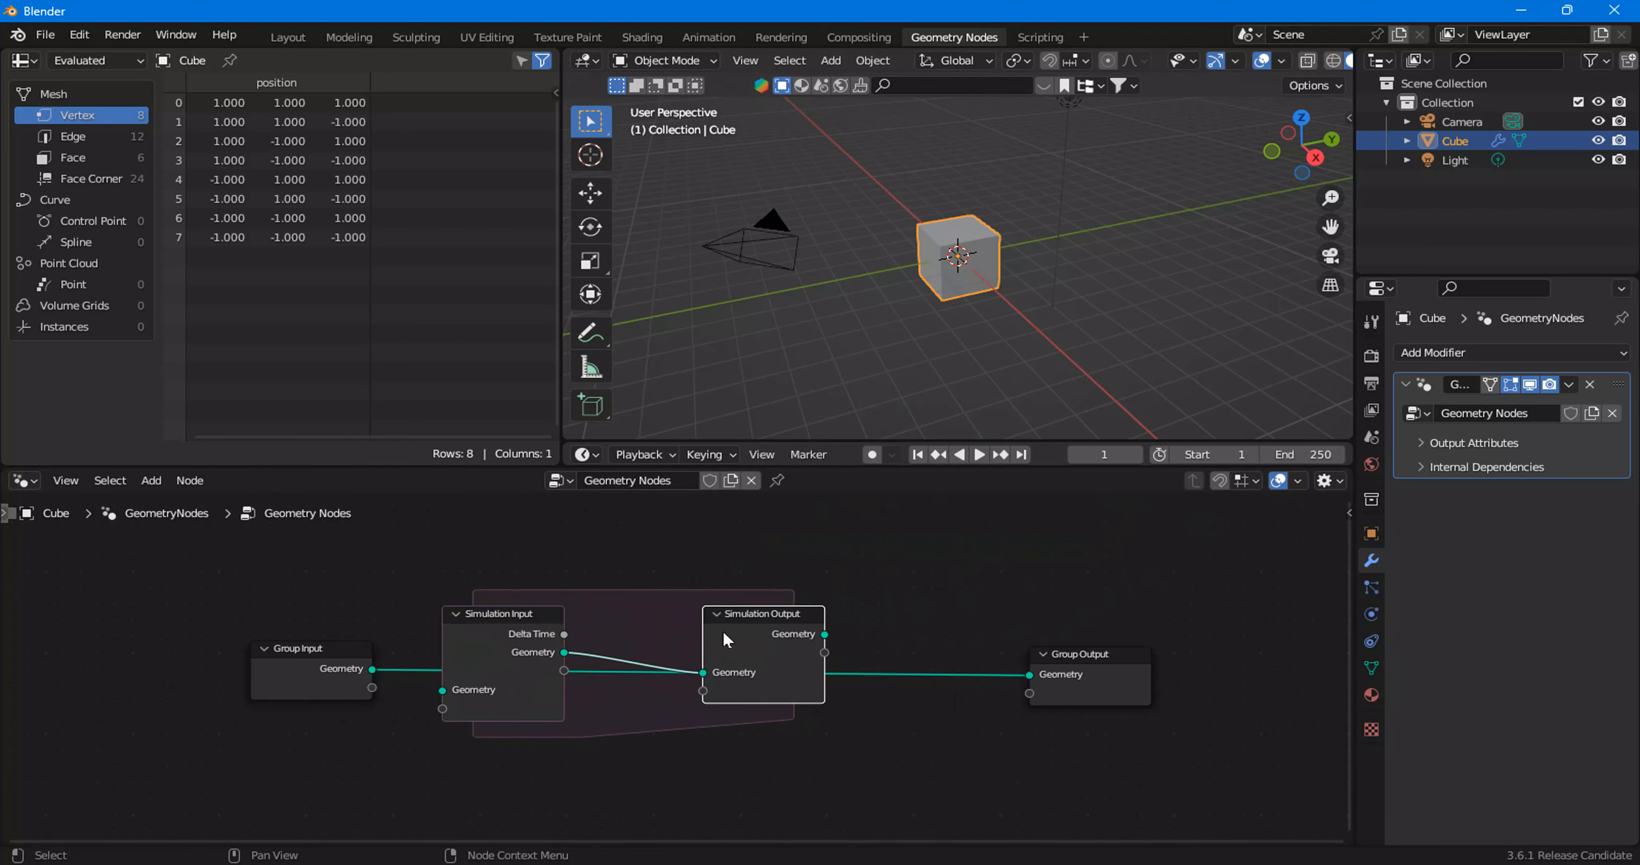
Step: Route the geometry from Group Input through the simulation zone to Group Output and widen the zone
drag(372, 670, 442, 690)
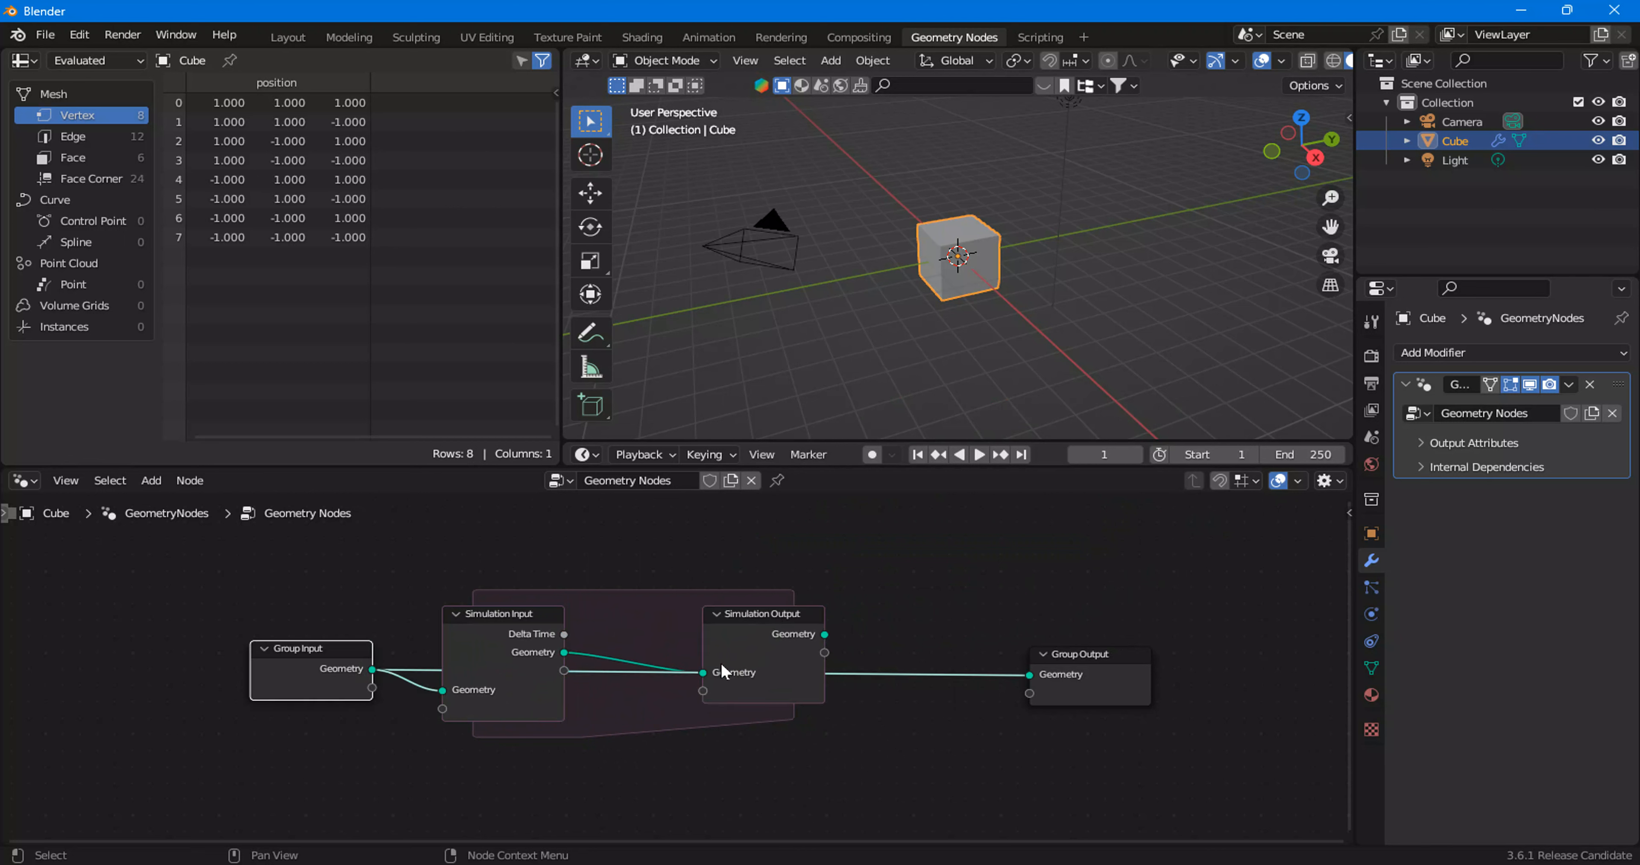
drag(826, 634, 963, 658)
scroll(691, 700, down, 1)
drag(300, 589, 366, 715)
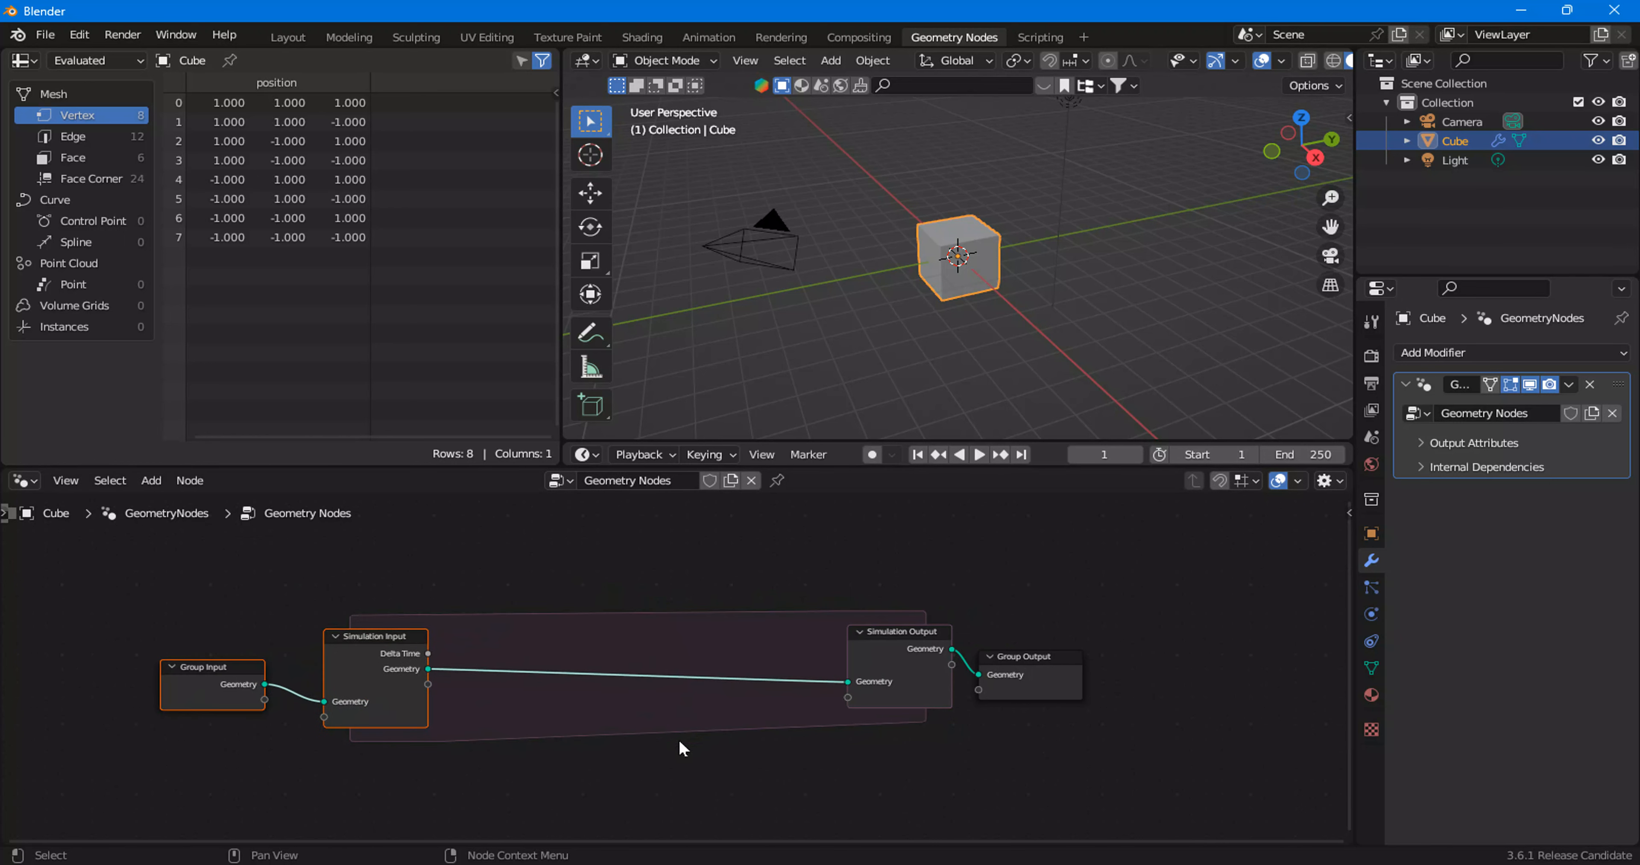
click(722, 785)
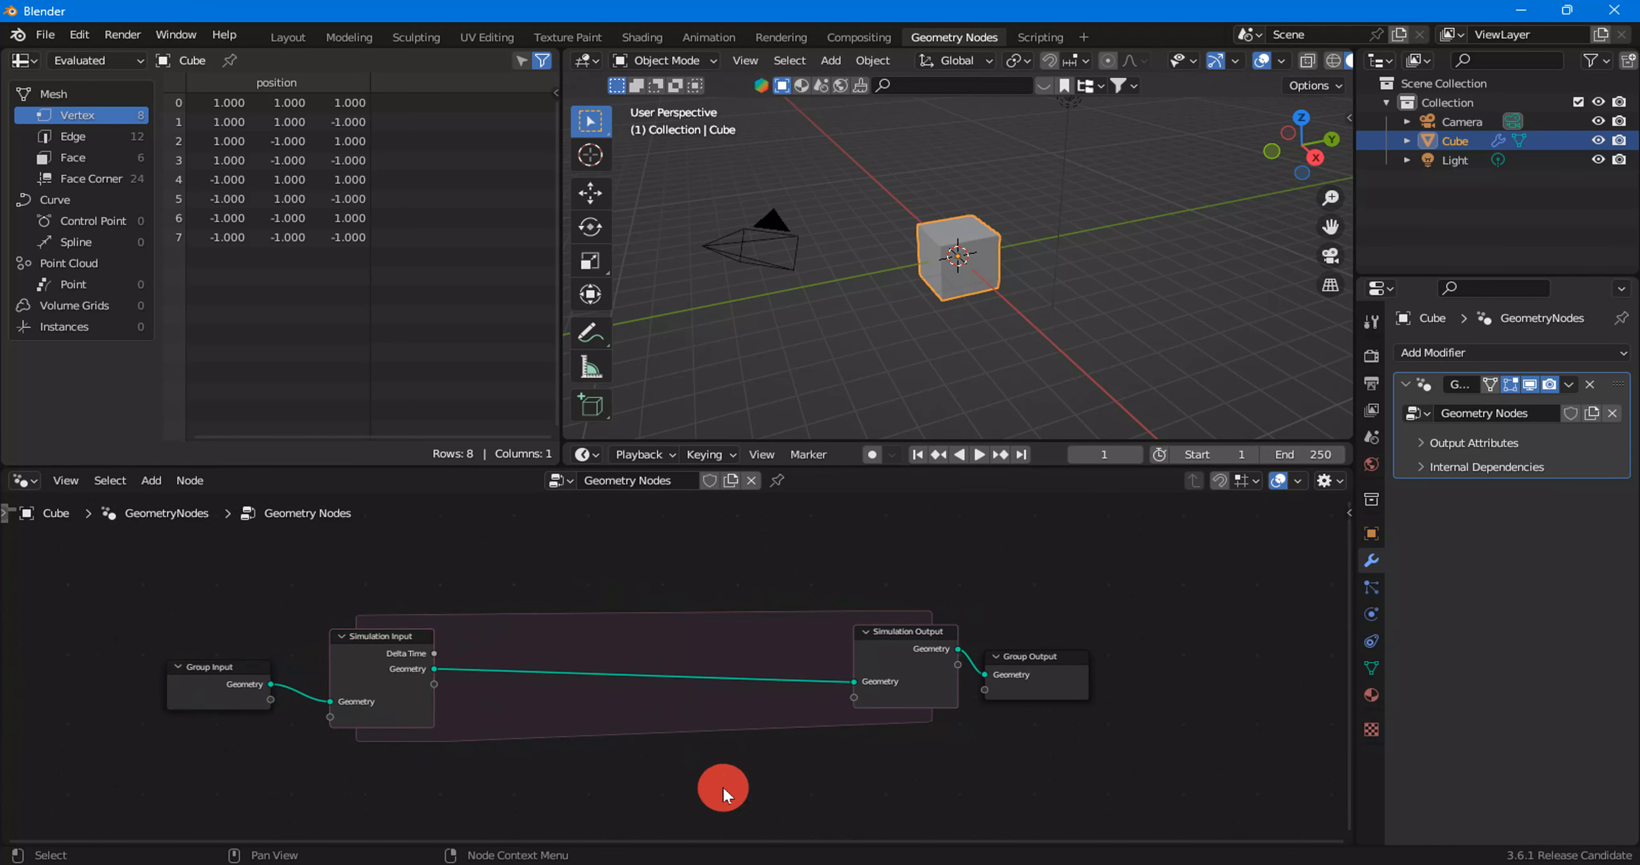
Step: Examine the Simulation Input and Simulation Output nodes and the parts of the tree before, inside and after the zone
click(403, 681)
click(897, 680)
click(384, 683)
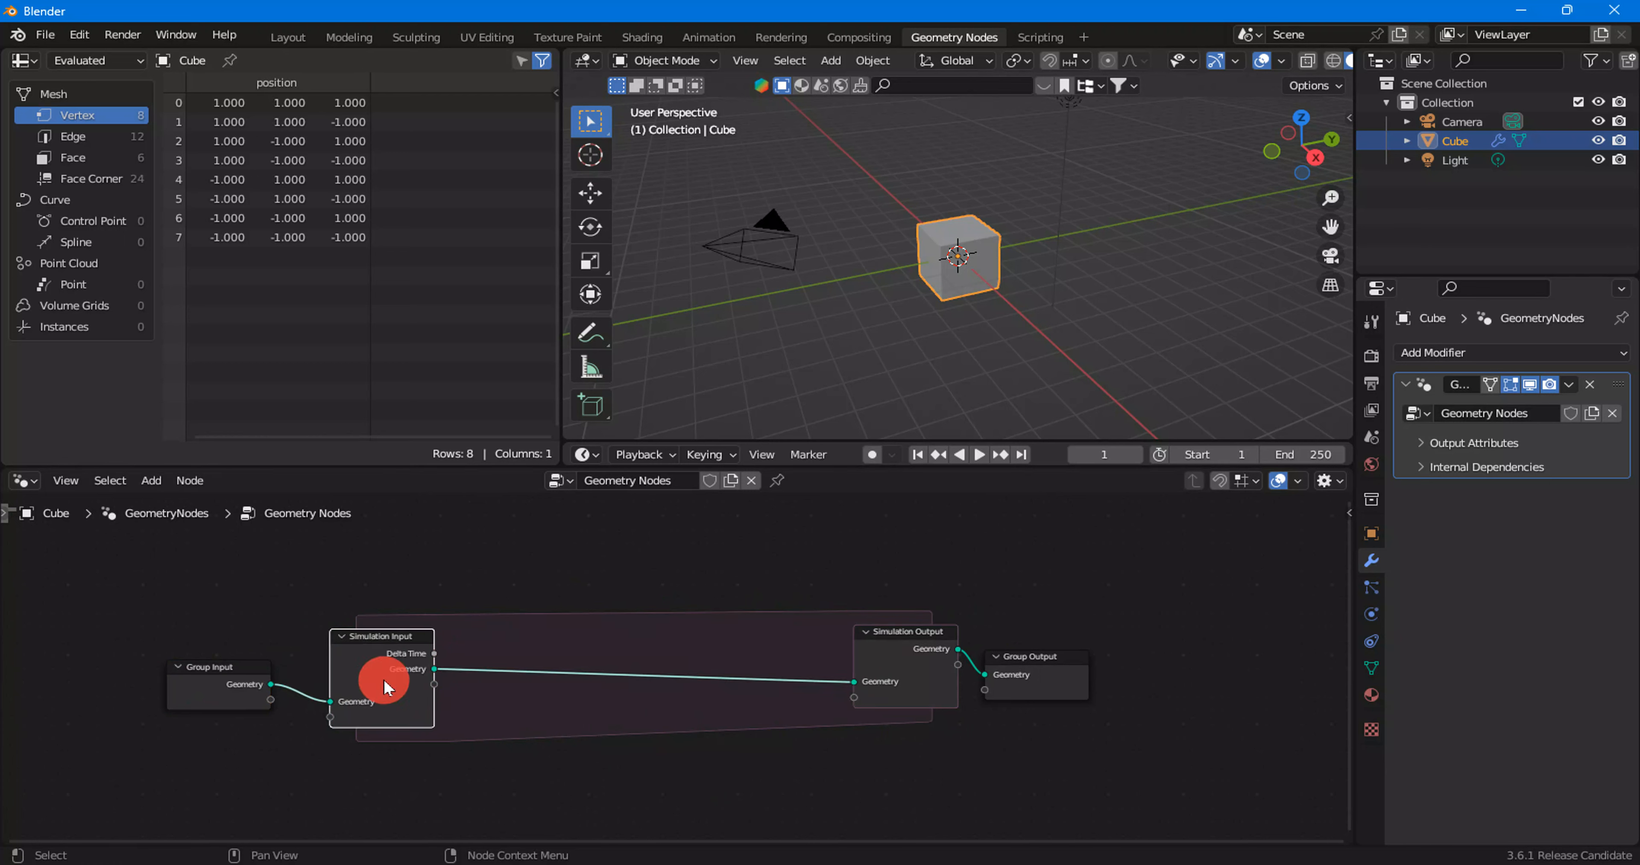
drag(97, 604, 357, 770)
drag(904, 561, 1112, 773)
click(1050, 774)
drag(349, 569, 920, 782)
click(398, 674)
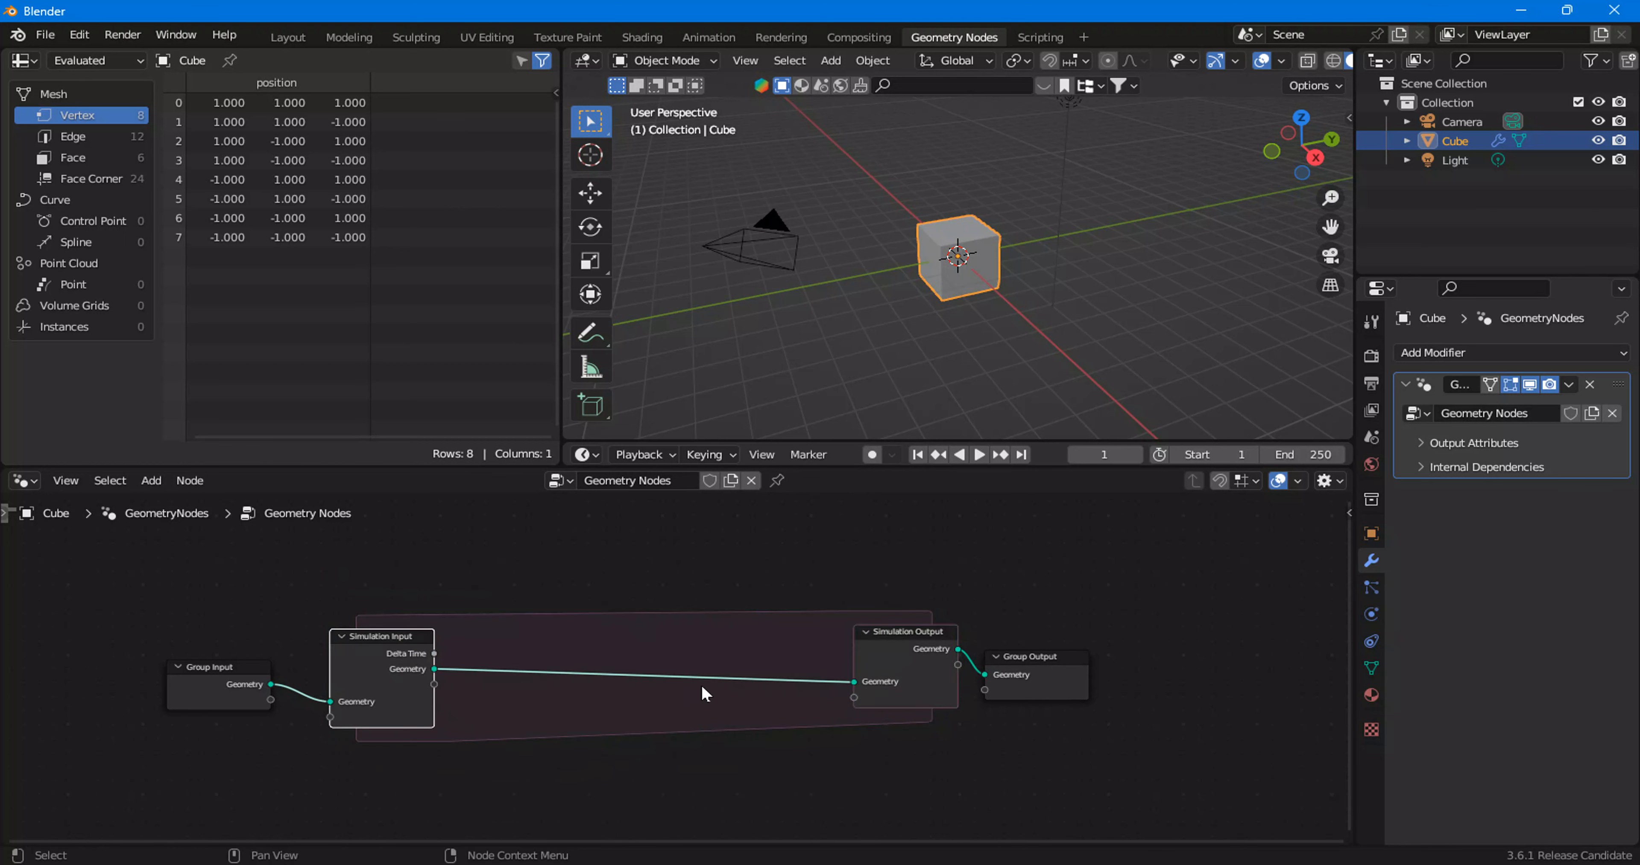
click(890, 683)
Step: Insert a Set Position node on the geometry link between Simulation Input and Simulation Output
right_click(608, 643)
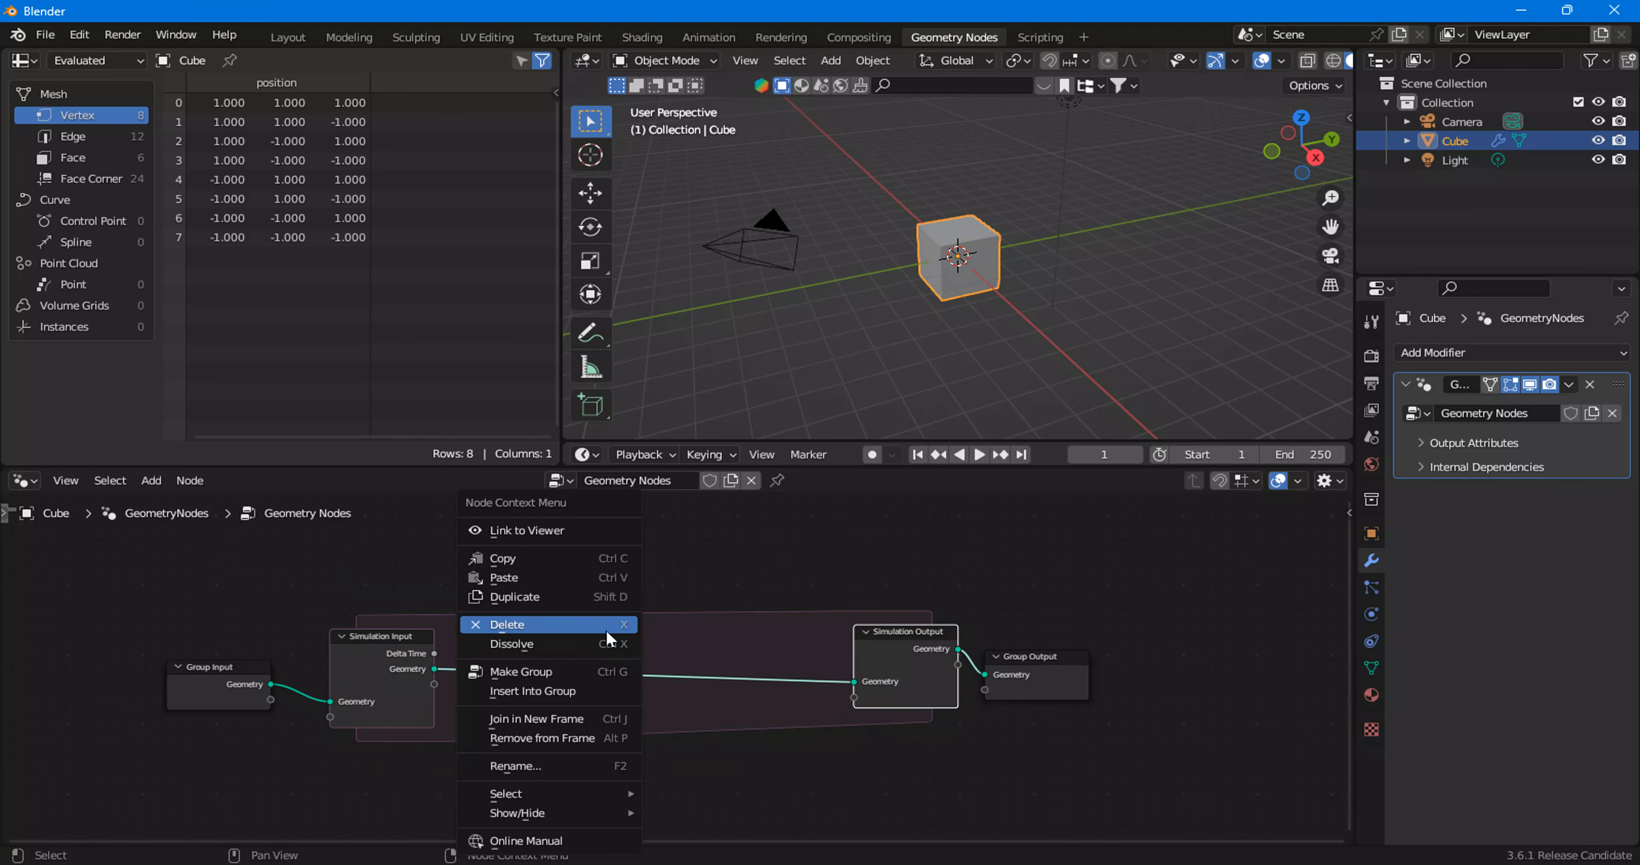
click(649, 575)
right_click(631, 569)
mouse_move(632, 569)
mouse_move(755, 299)
mouse_move(993, 332)
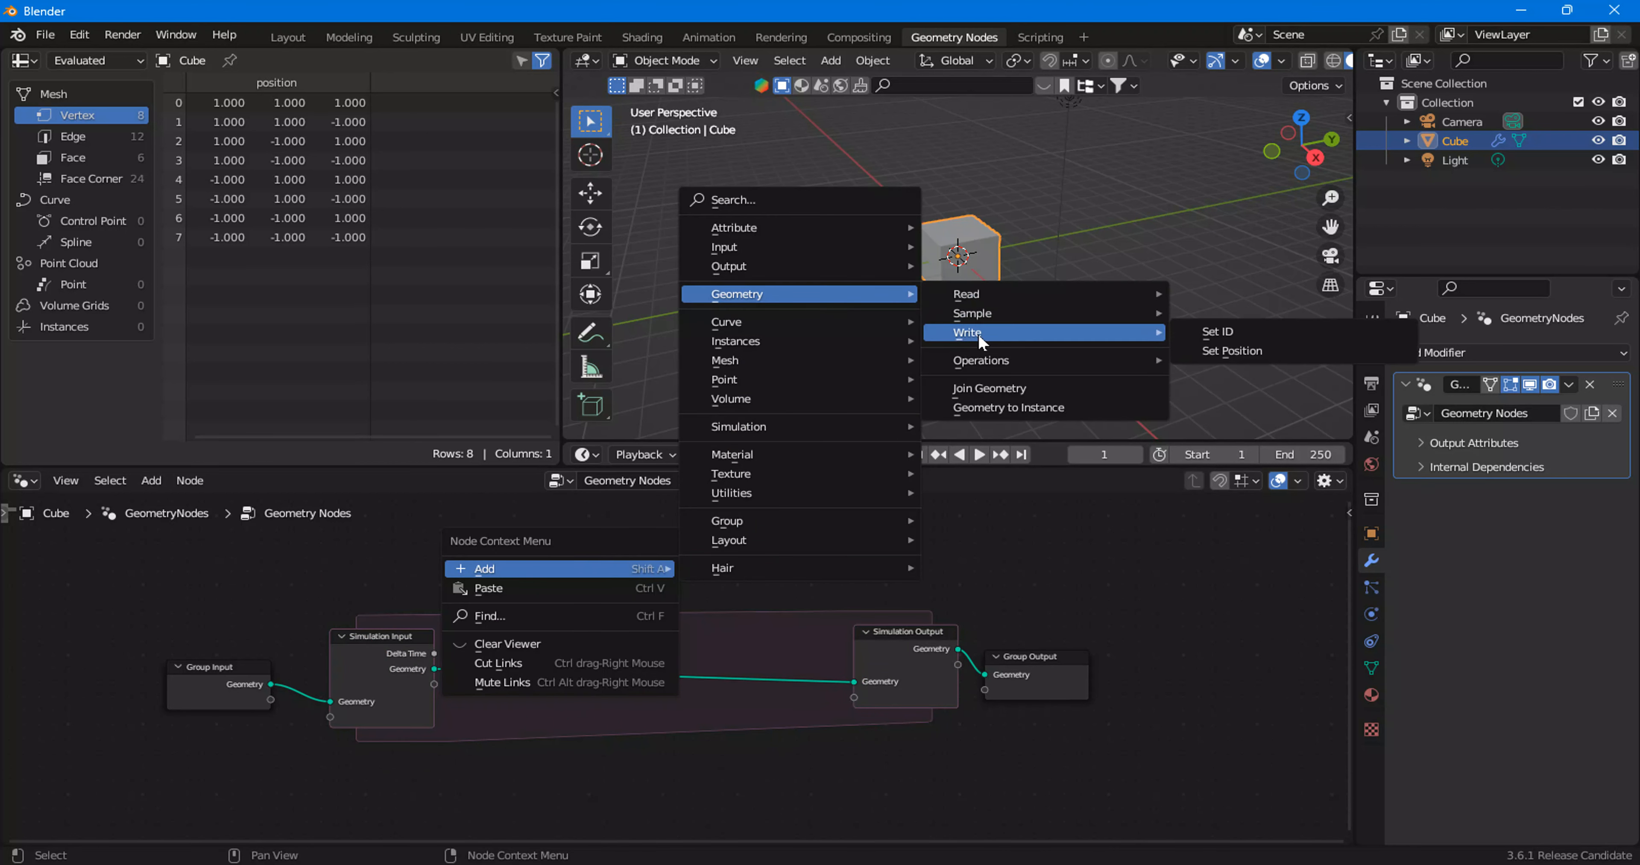
click(1237, 355)
click(662, 677)
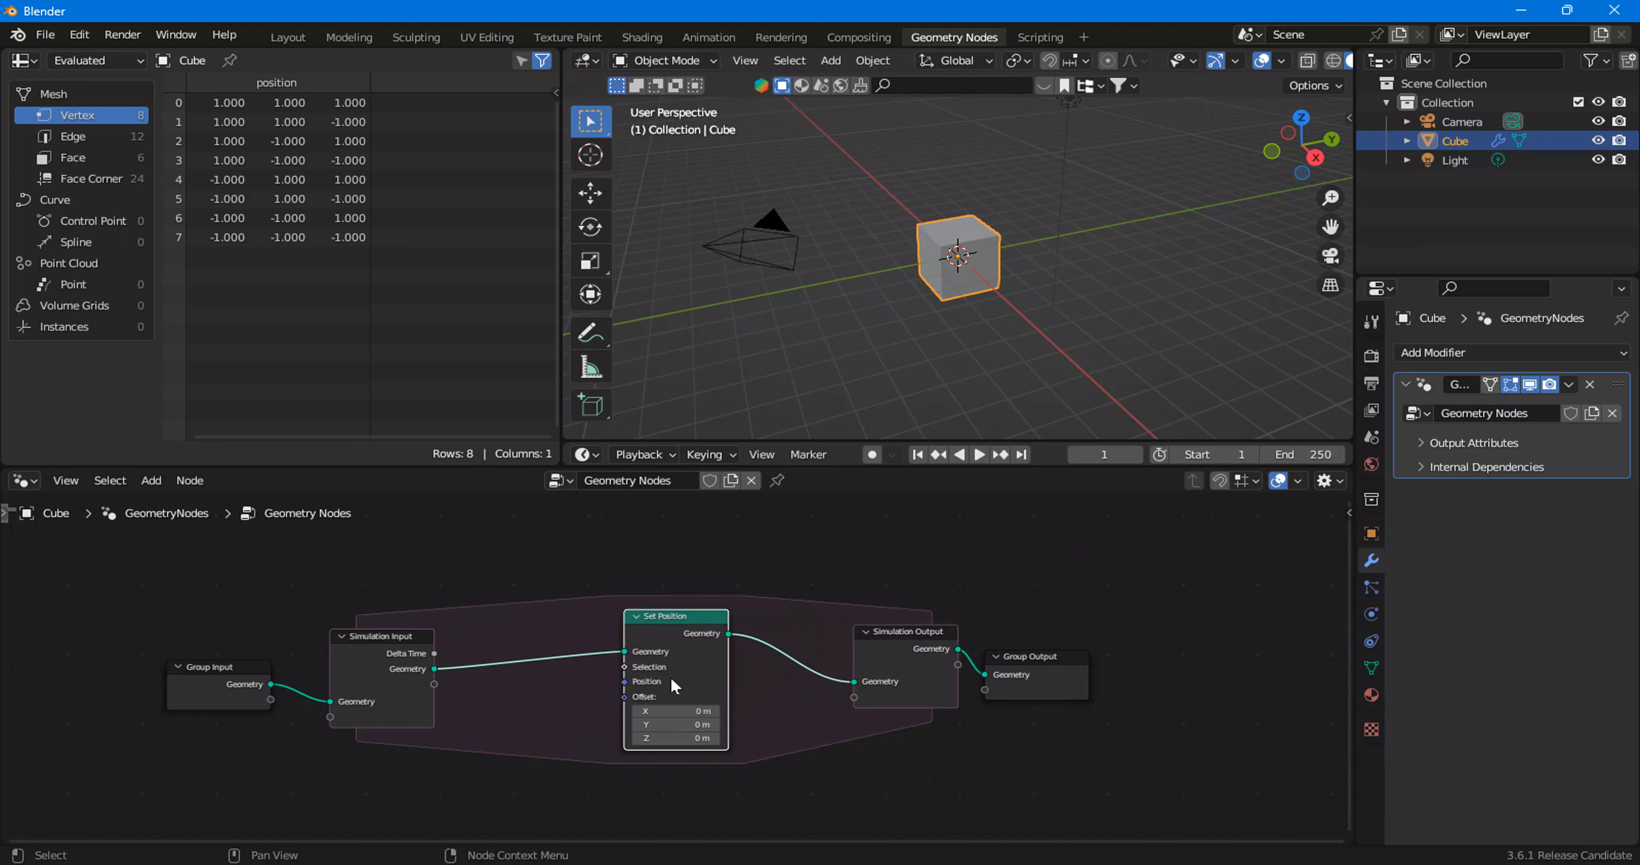
Step: Set the Set Position node's Z offset to 2 m
click(700, 748)
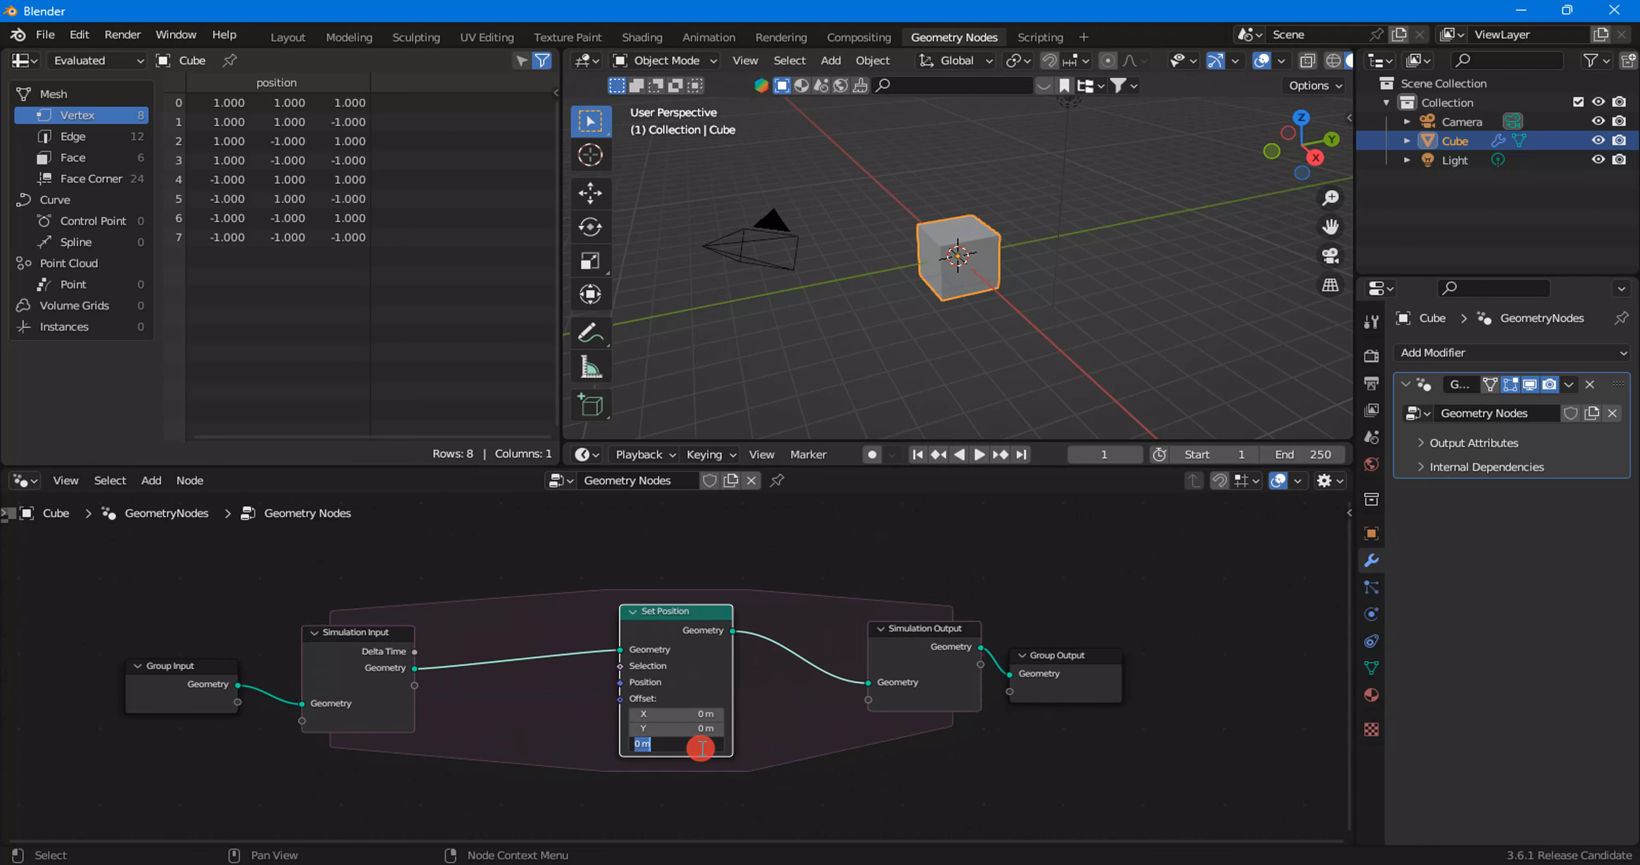
text(2)
key(Return)
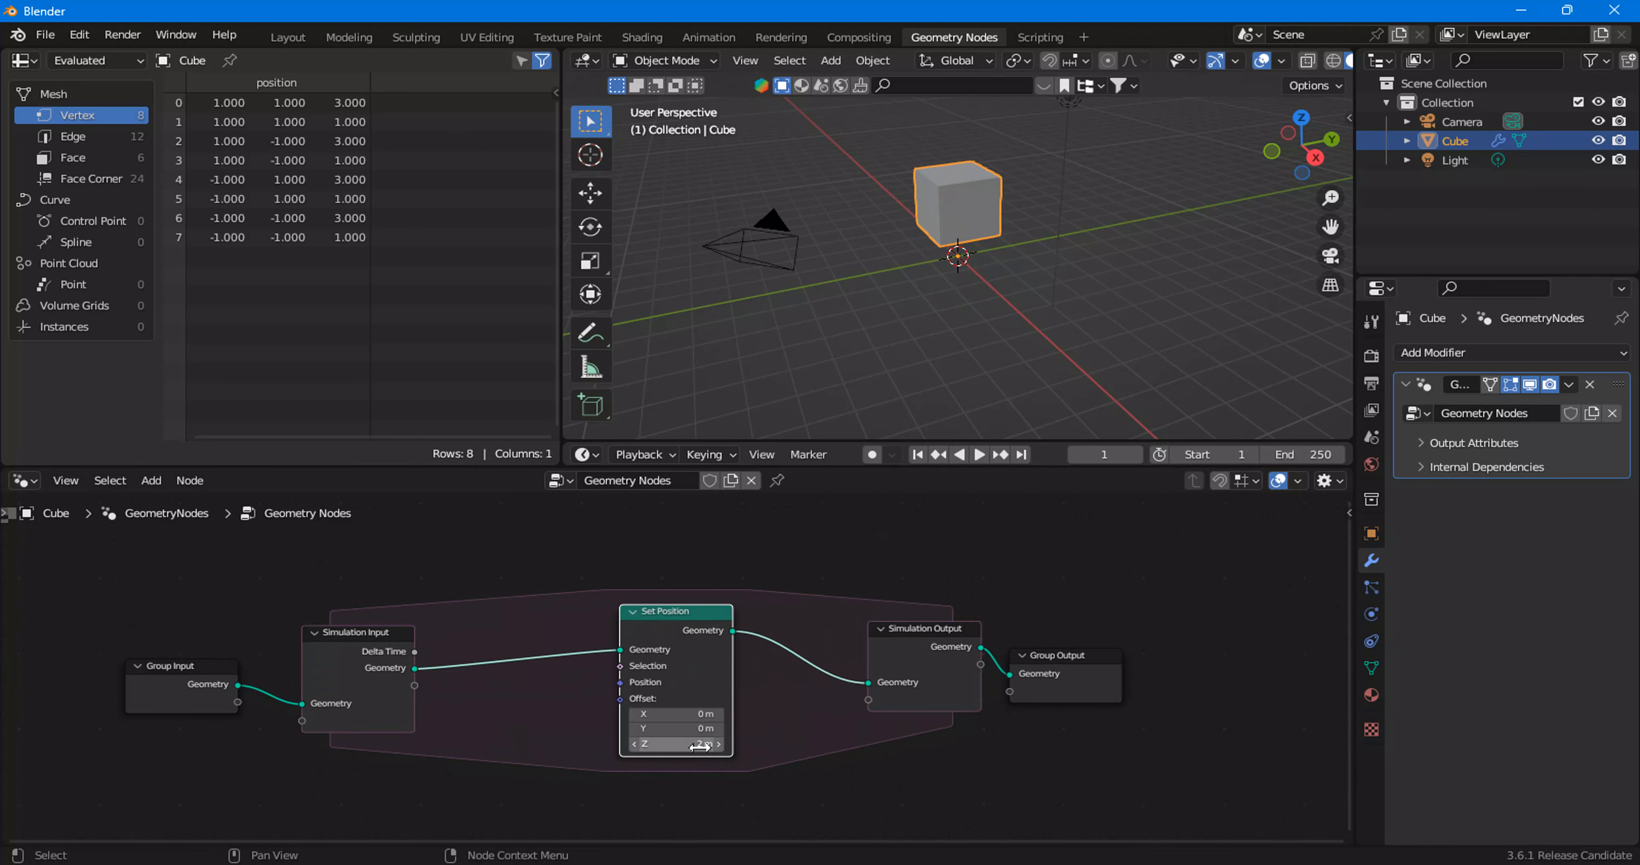
Step: Play the simulation to check the cube's movement, returning to the first frame after each playback
click(980, 450)
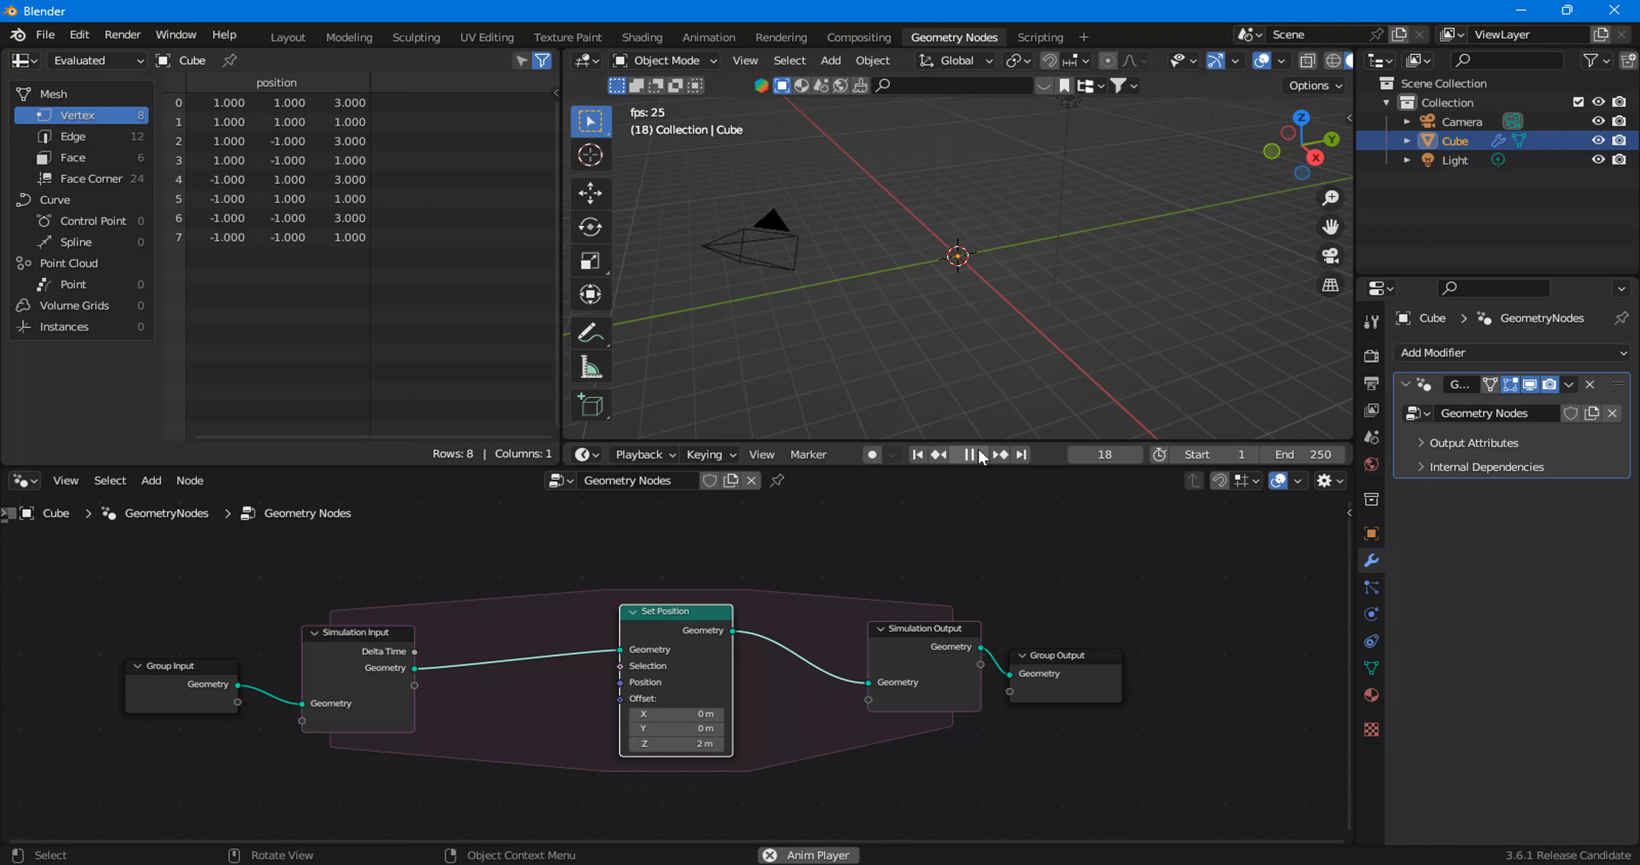
click(979, 452)
click(918, 454)
scroll(961, 415, down, 6)
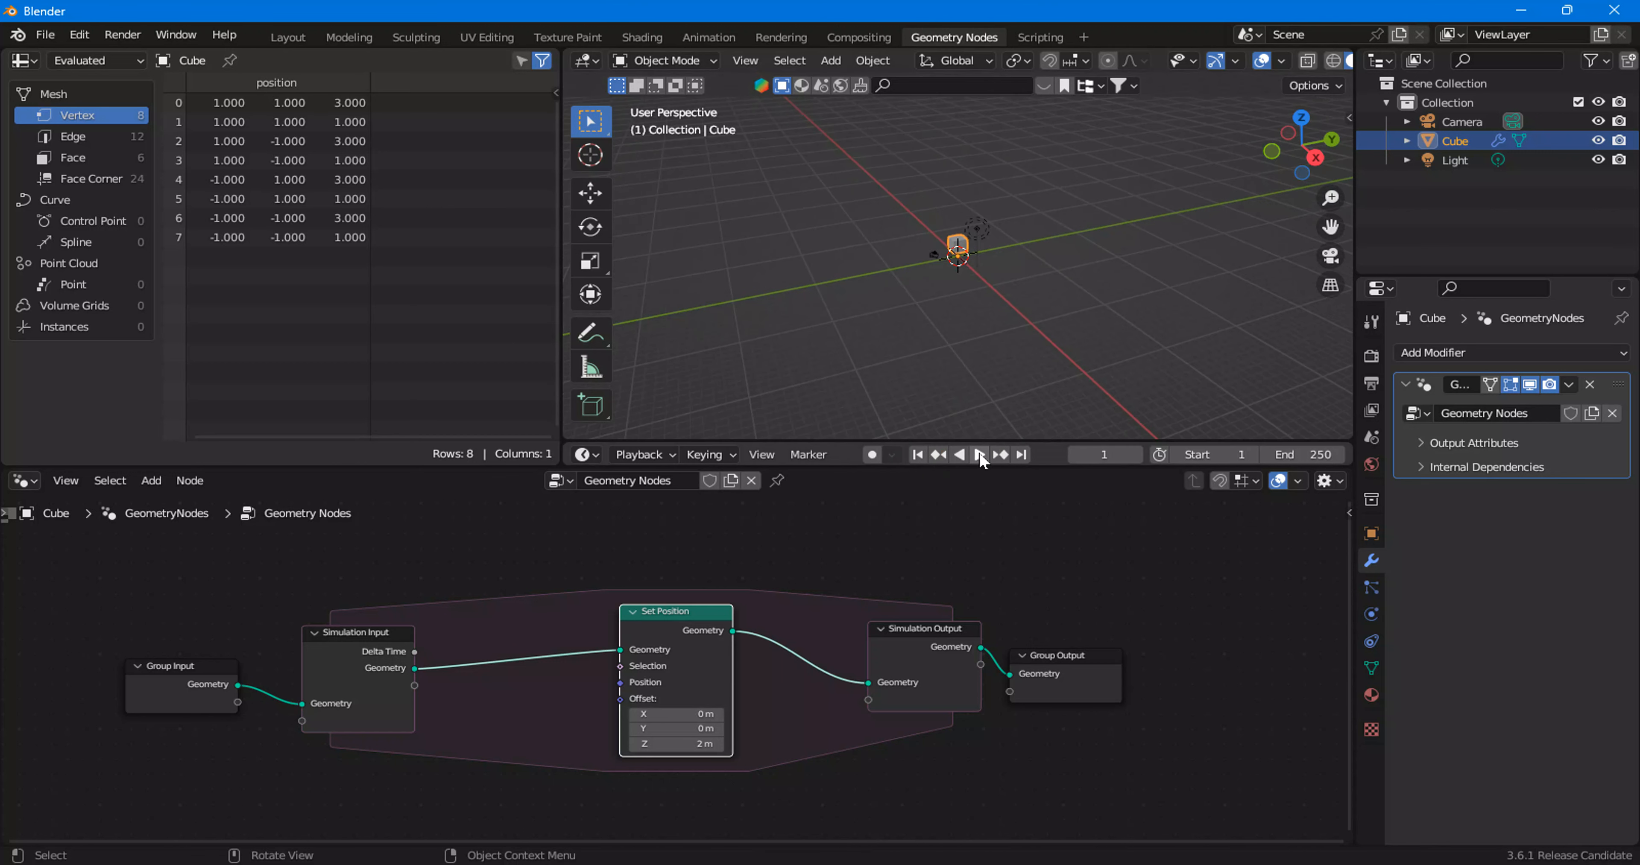
click(979, 454)
click(978, 454)
click(917, 454)
Step: Detach the Set Position node from the simulation zone and delete it, keeping the geometry link between the simulation nodes
drag(681, 612, 677, 660)
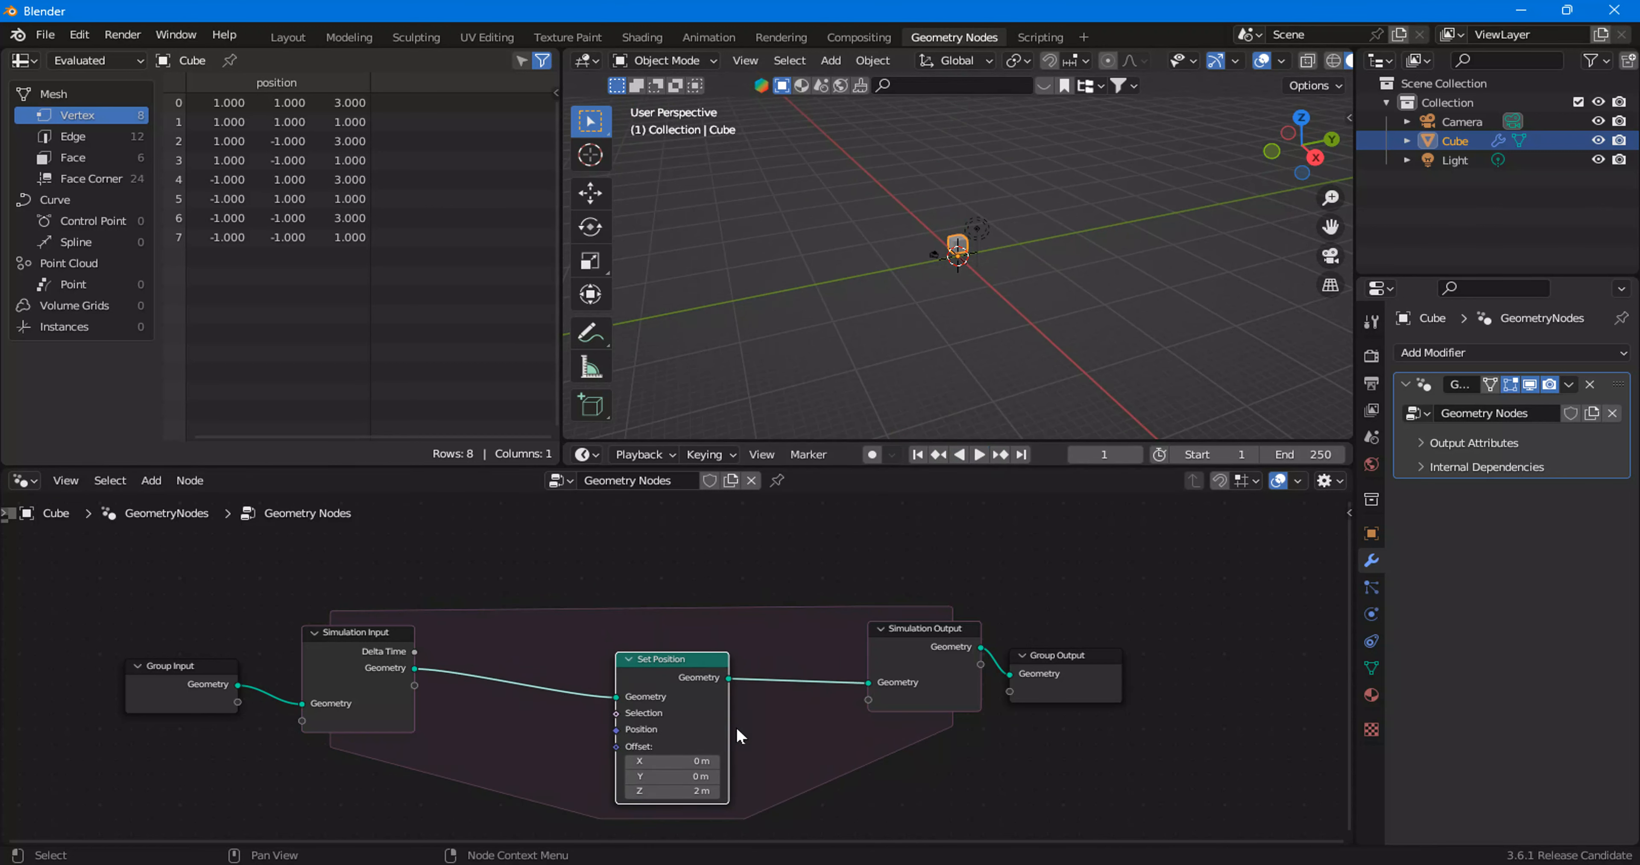
scroll(772, 674, down, 4)
middle_drag(792, 680, 806, 648)
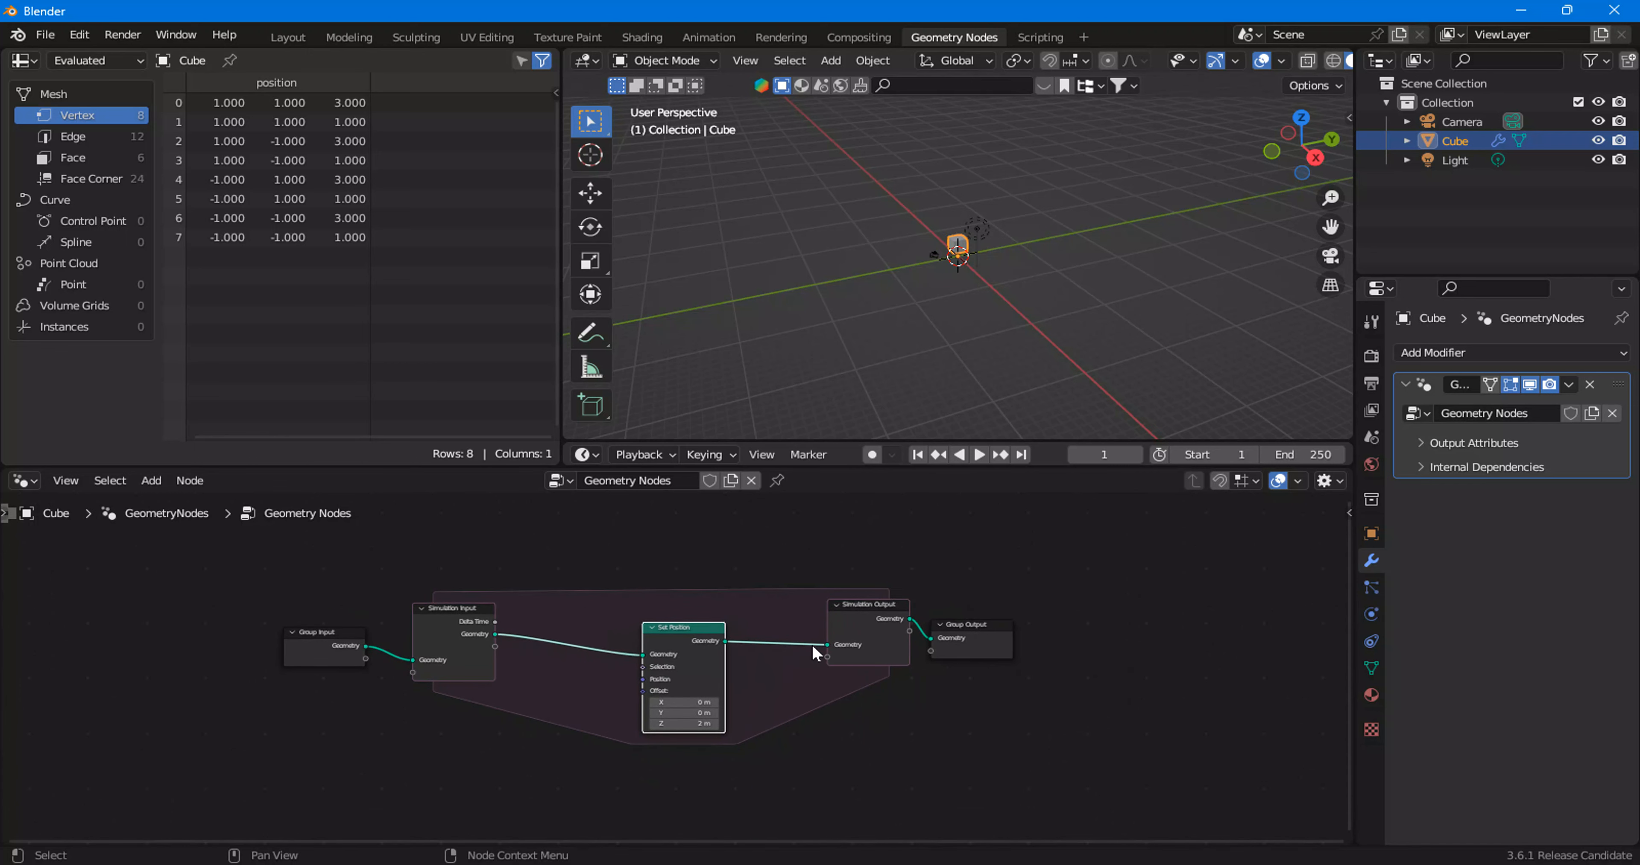
scroll(814, 649, up, 3)
drag(667, 626, 428, 740)
scroll(653, 692, down, 2)
middle_drag(653, 692, 668, 678)
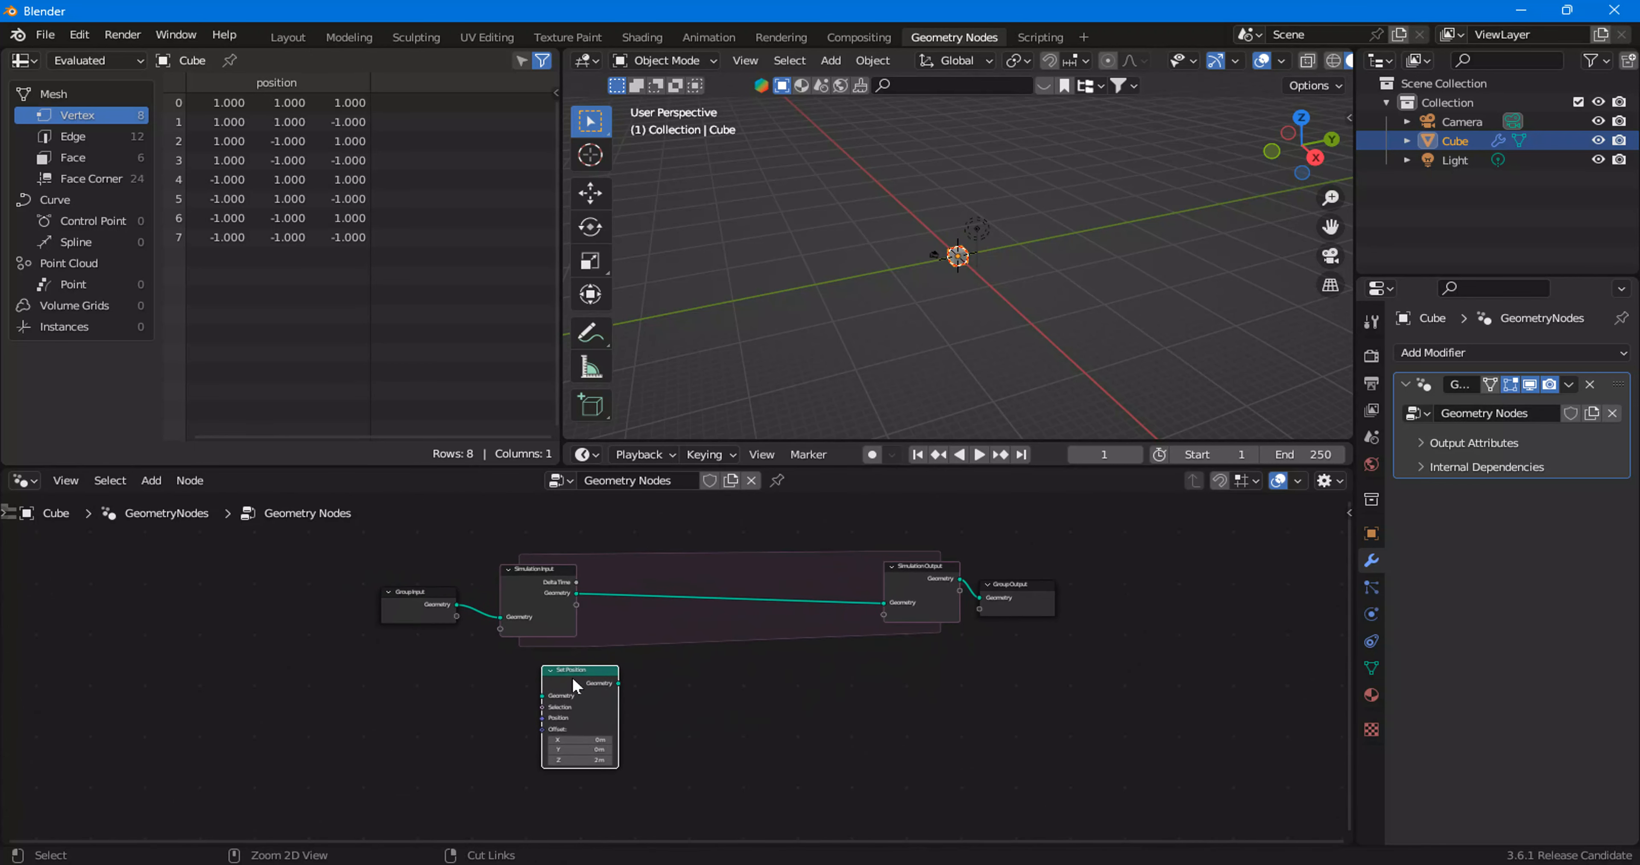
key(x)
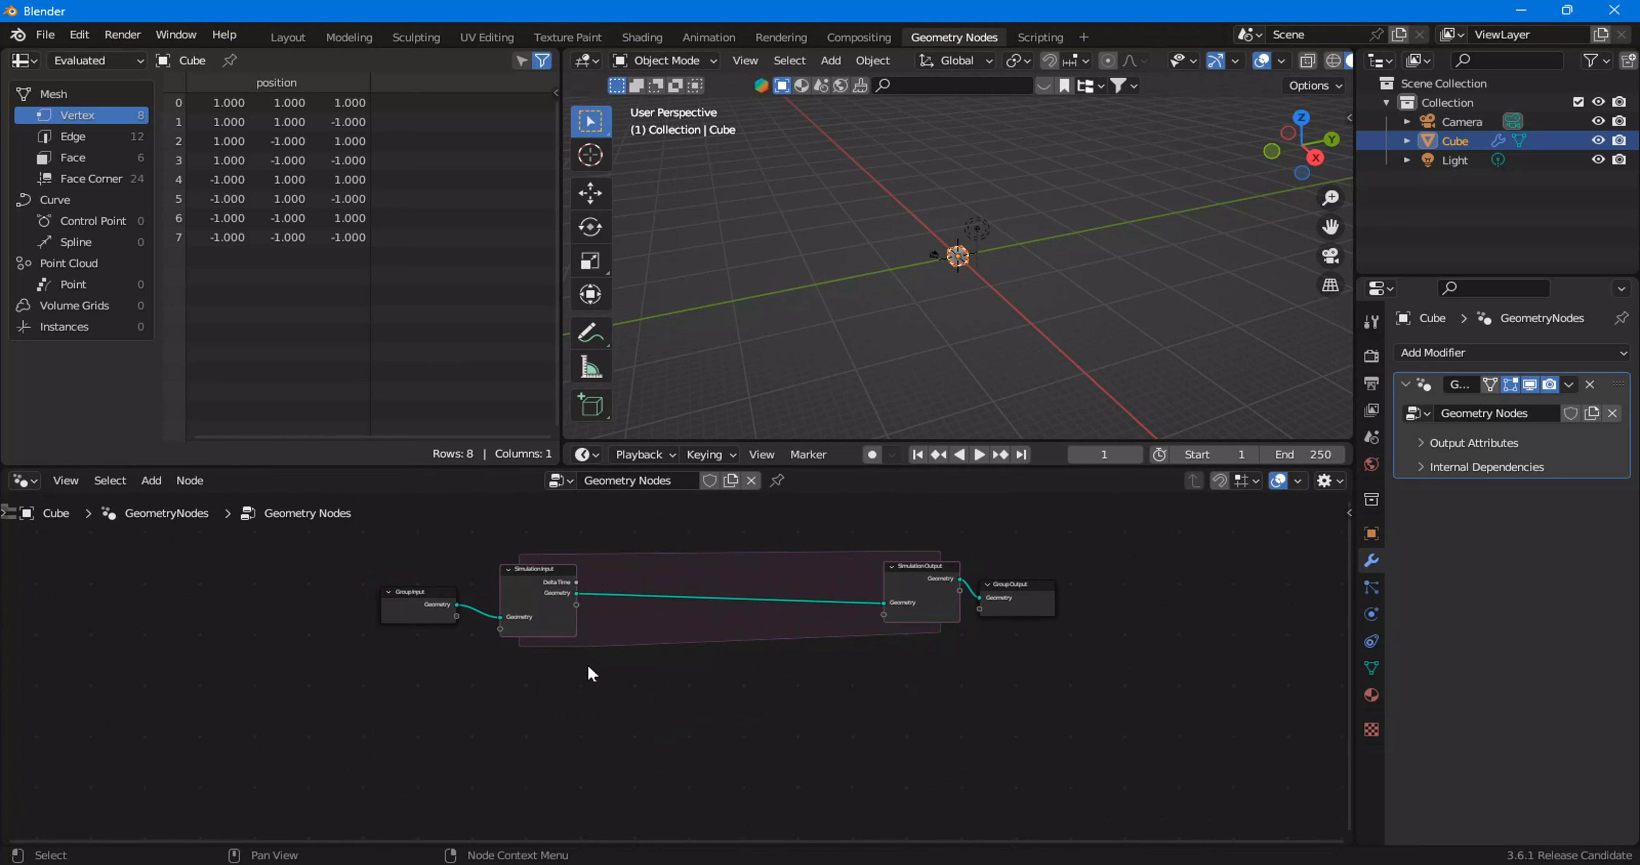
Step: Duplicate the Group Input and Group Output nodes below the simulation zone and link the copies' geometry sockets
key(shift+d)
click(441, 747)
click(1025, 609)
key(shift+d)
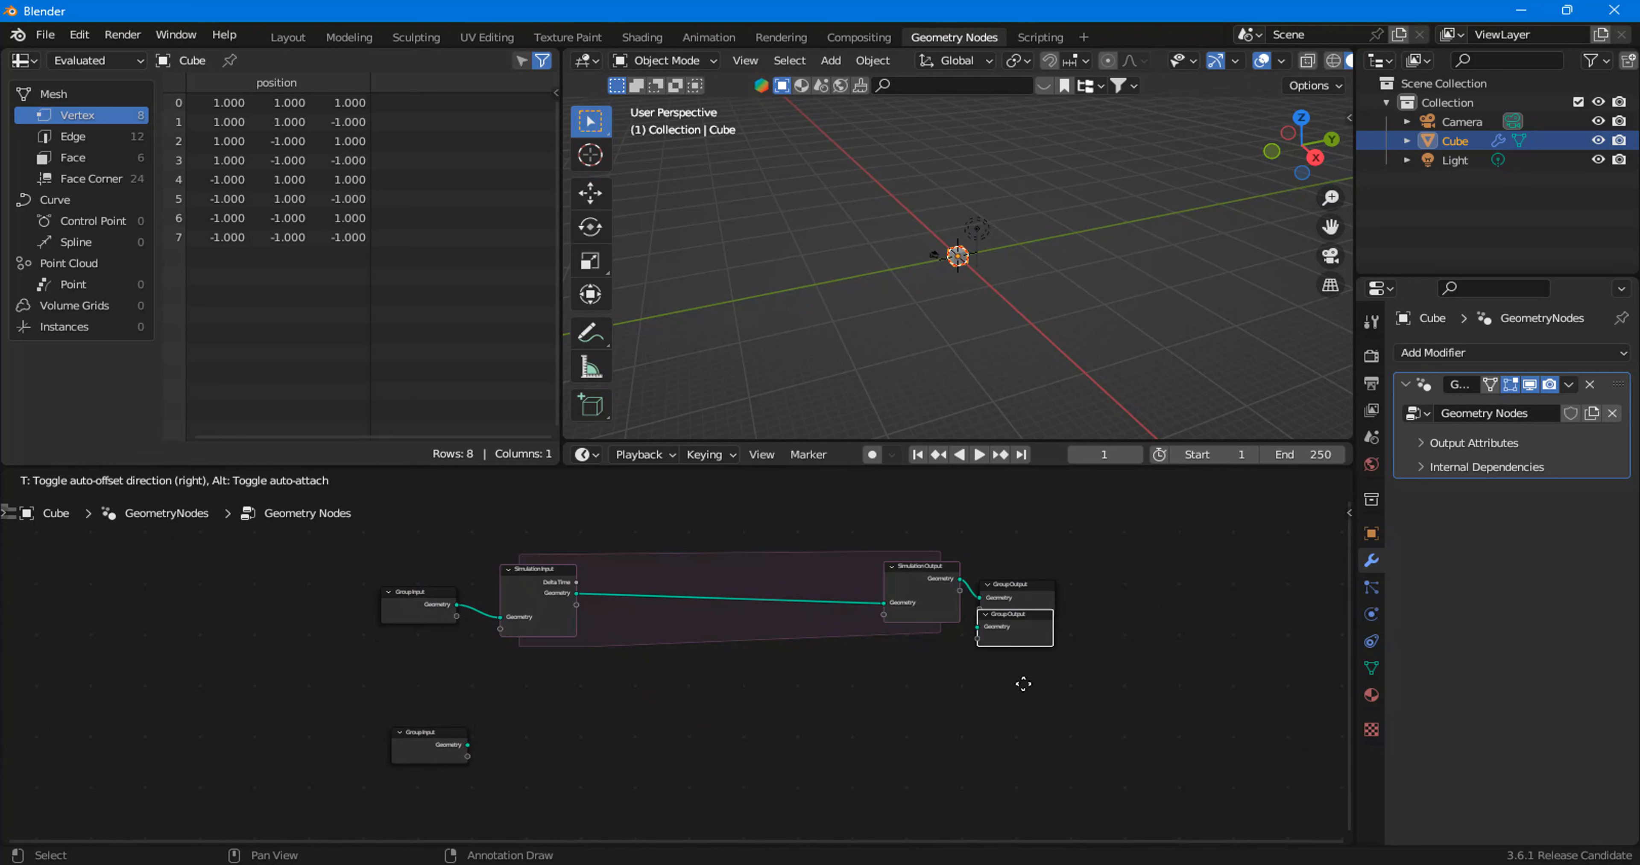
click(1024, 735)
drag(472, 756, 981, 726)
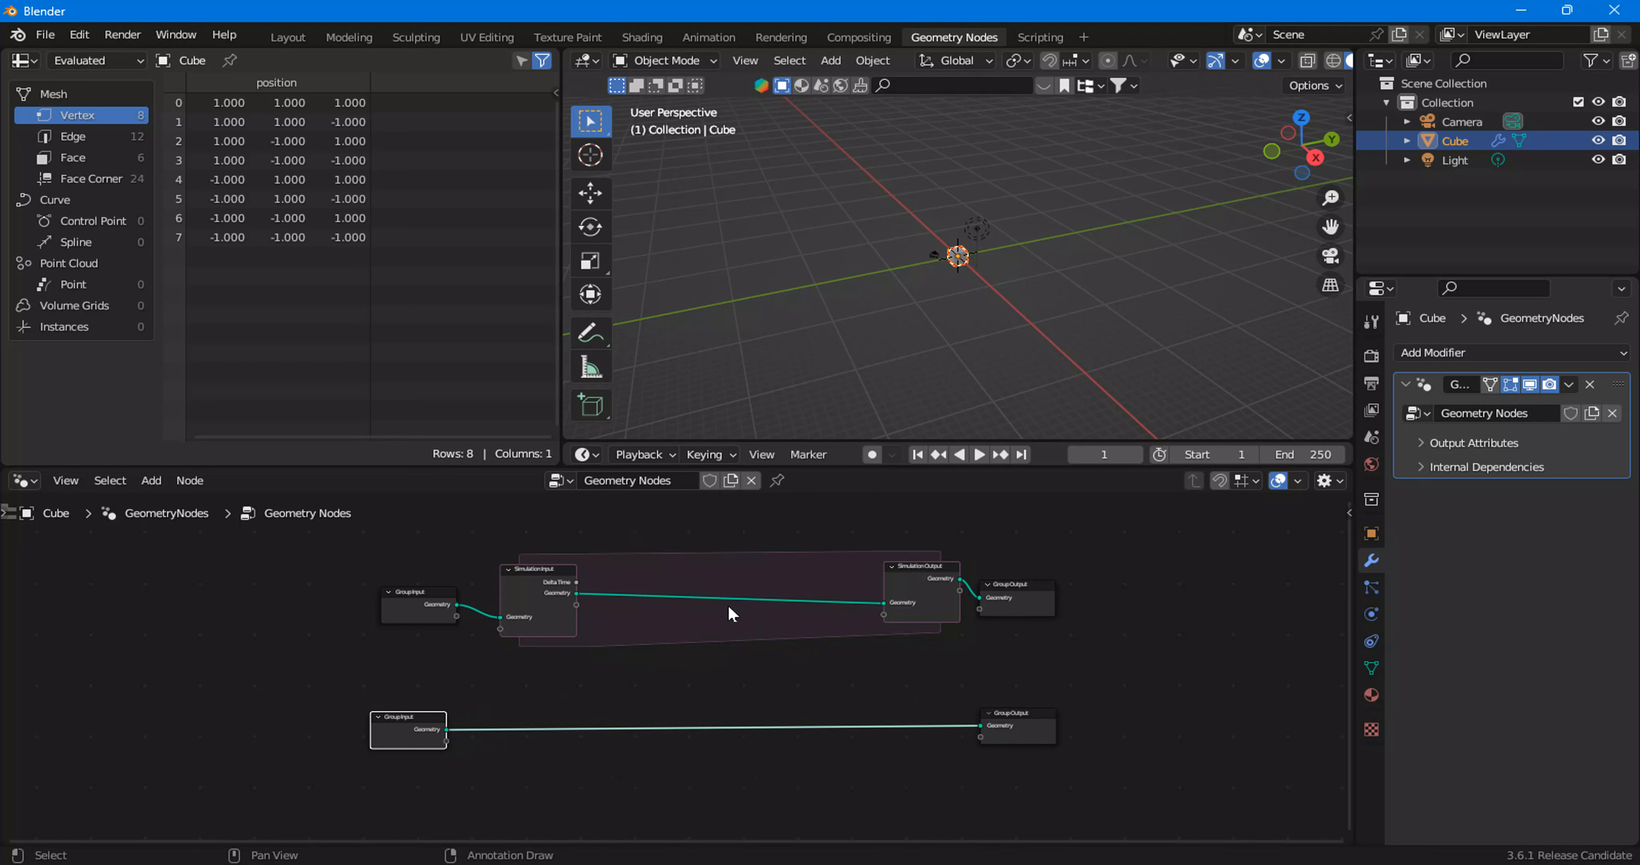
click(819, 612)
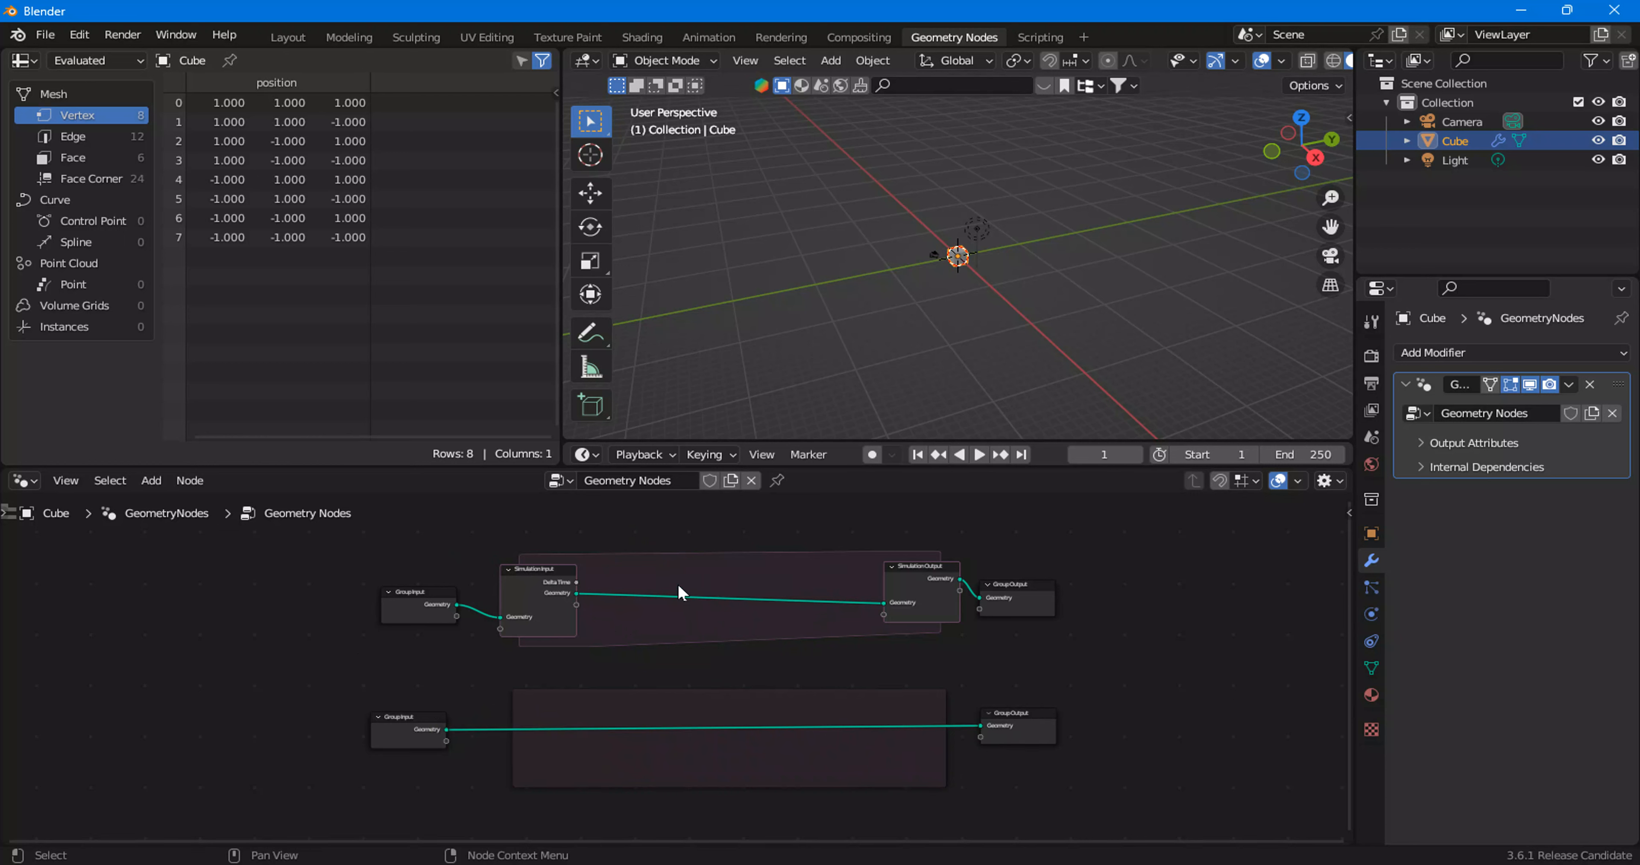
Step: Insert a Set Position node between Simulation Input and Simulation Output and set its Z offset to 2 m
key(shift+a)
mouse_move(622, 304)
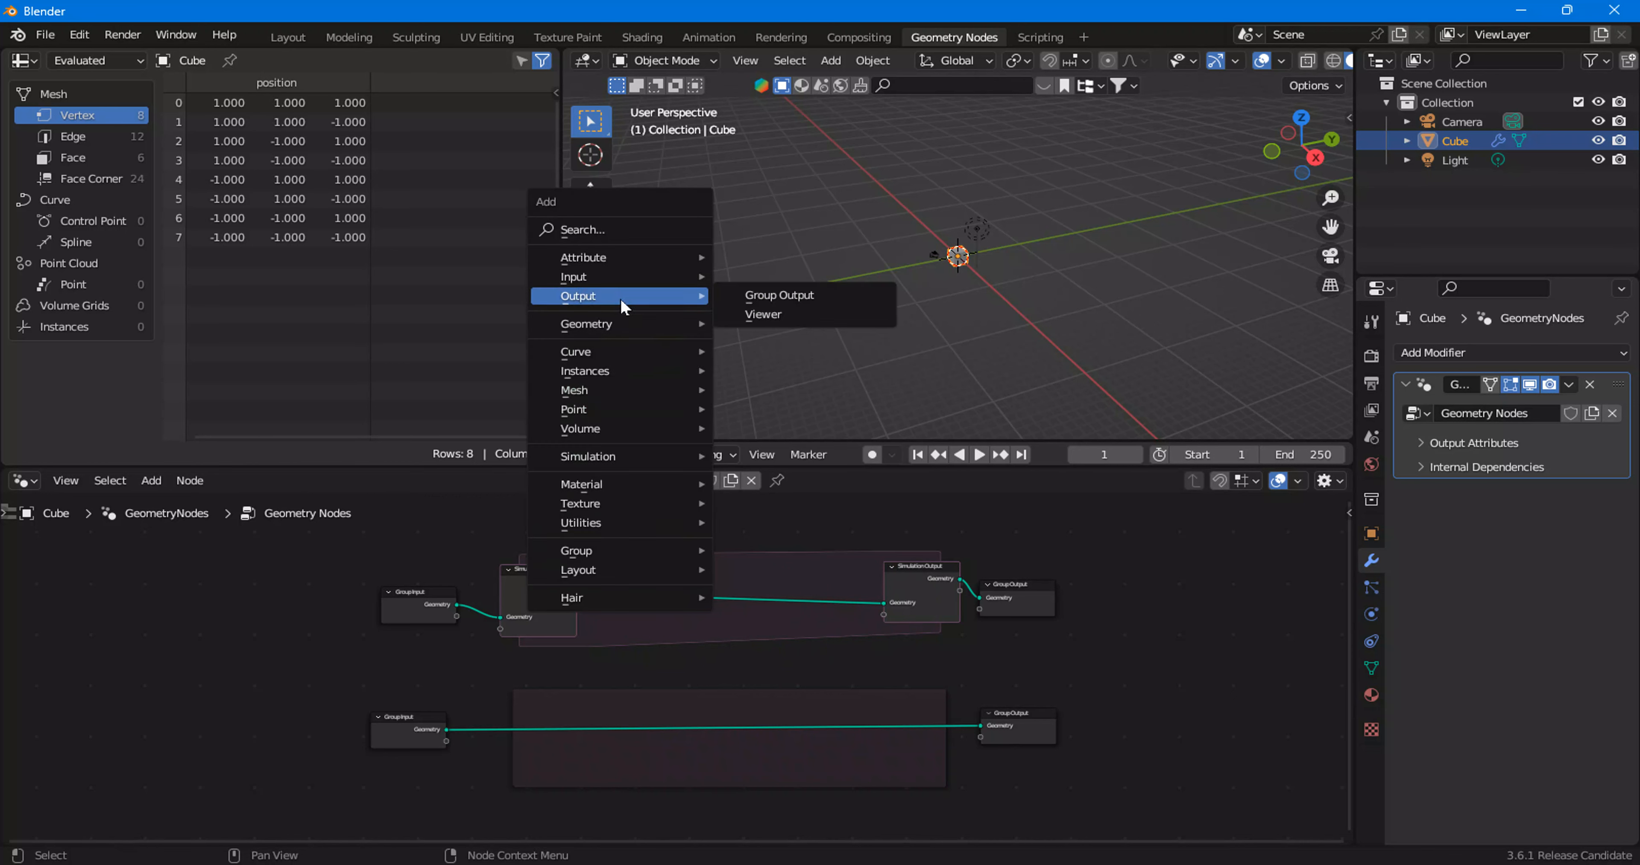
mouse_move(812, 362)
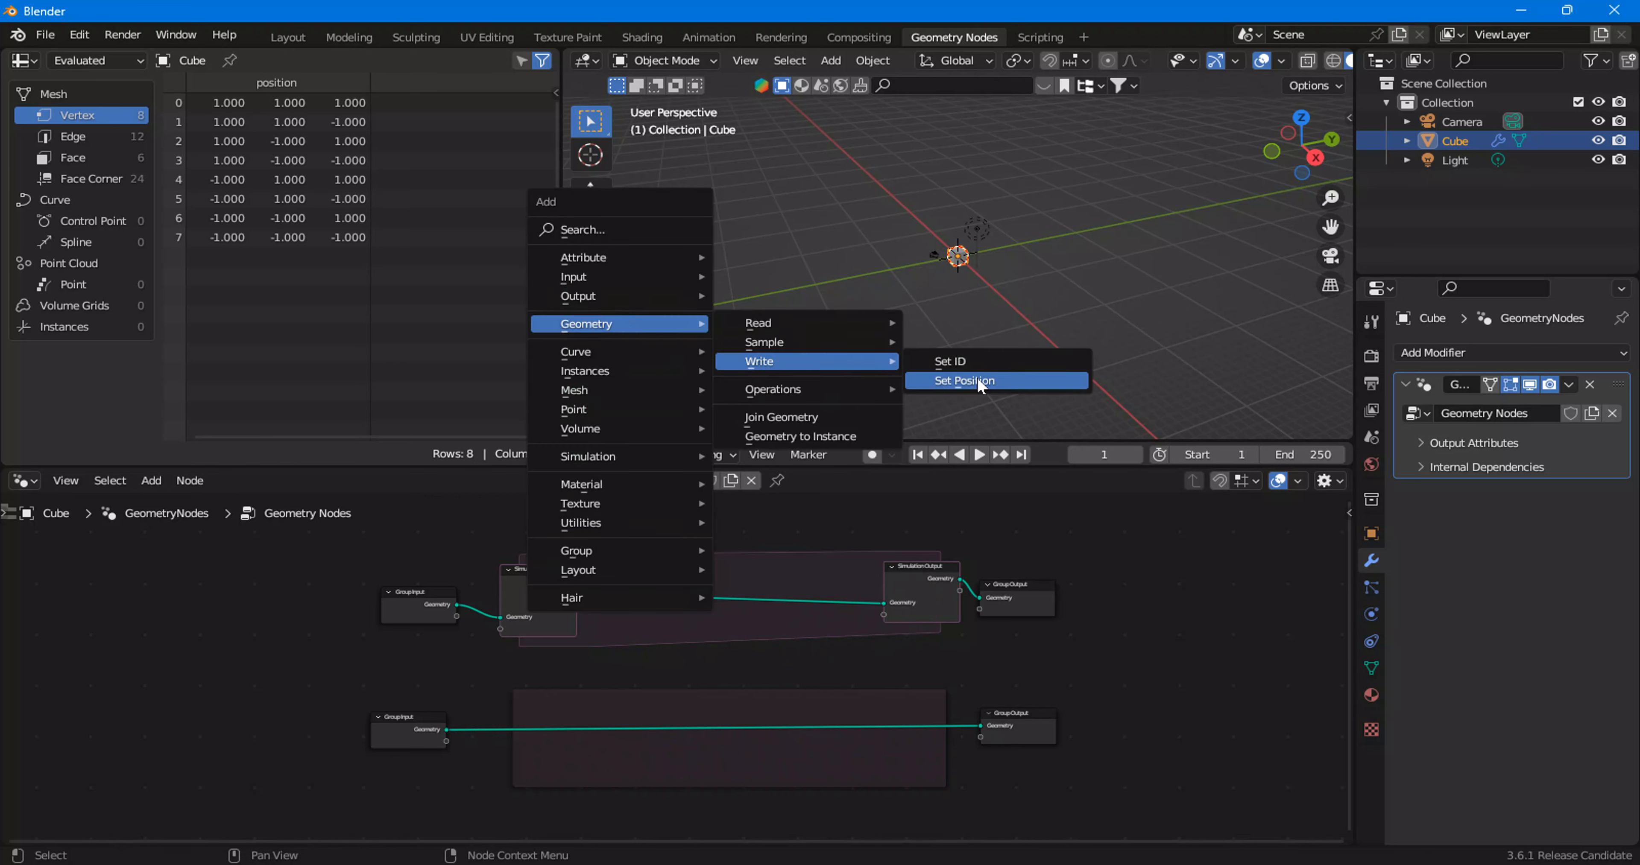
click(980, 383)
click(696, 556)
scroll(803, 712, up, 2)
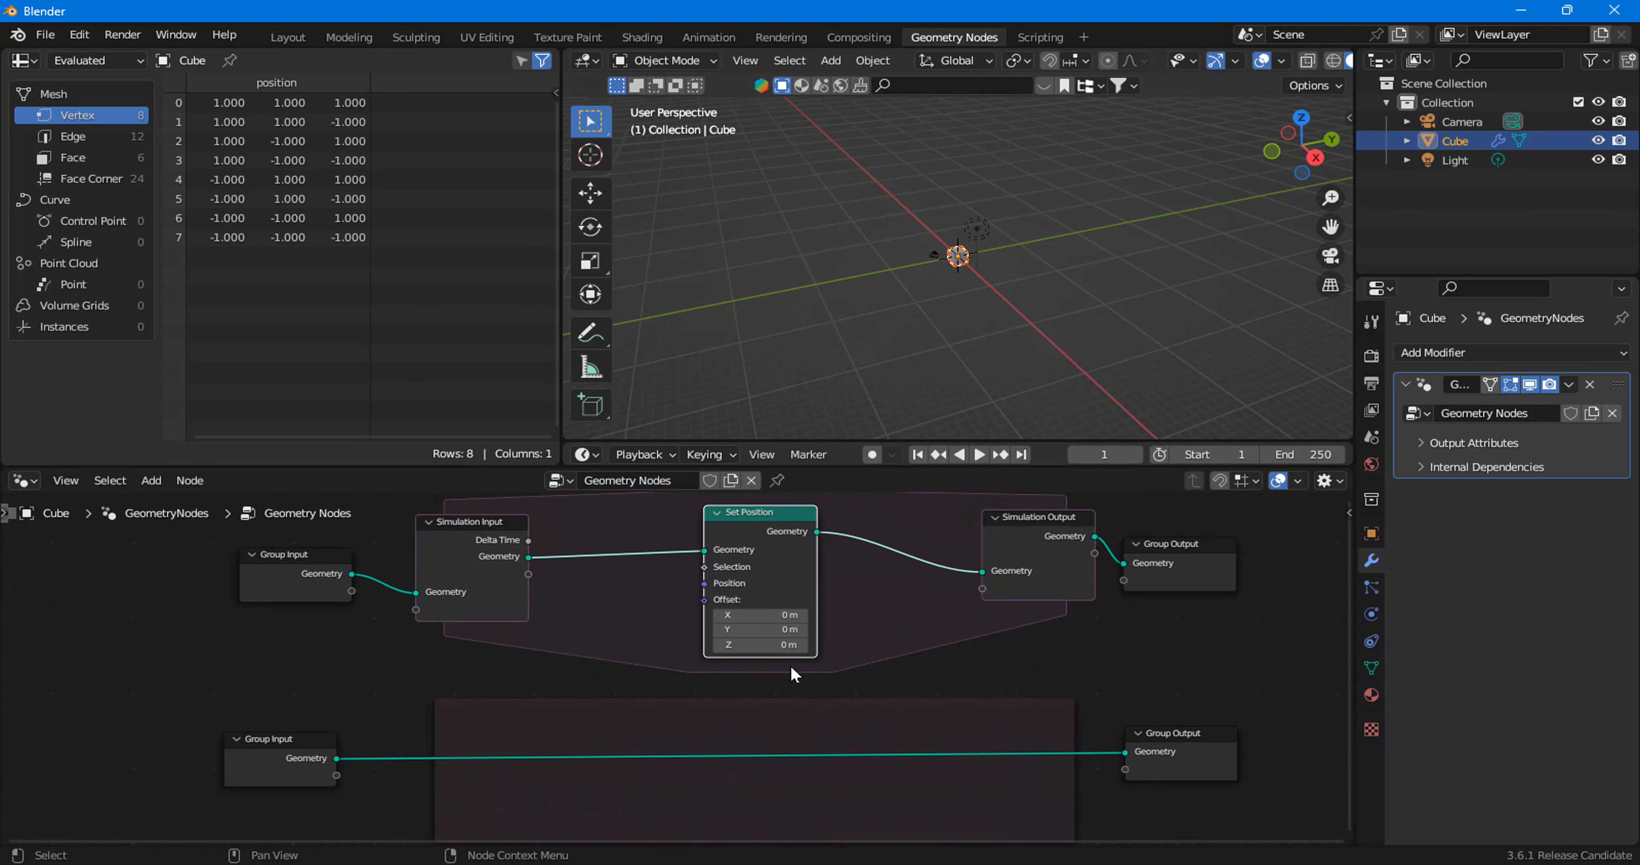
click(782, 645)
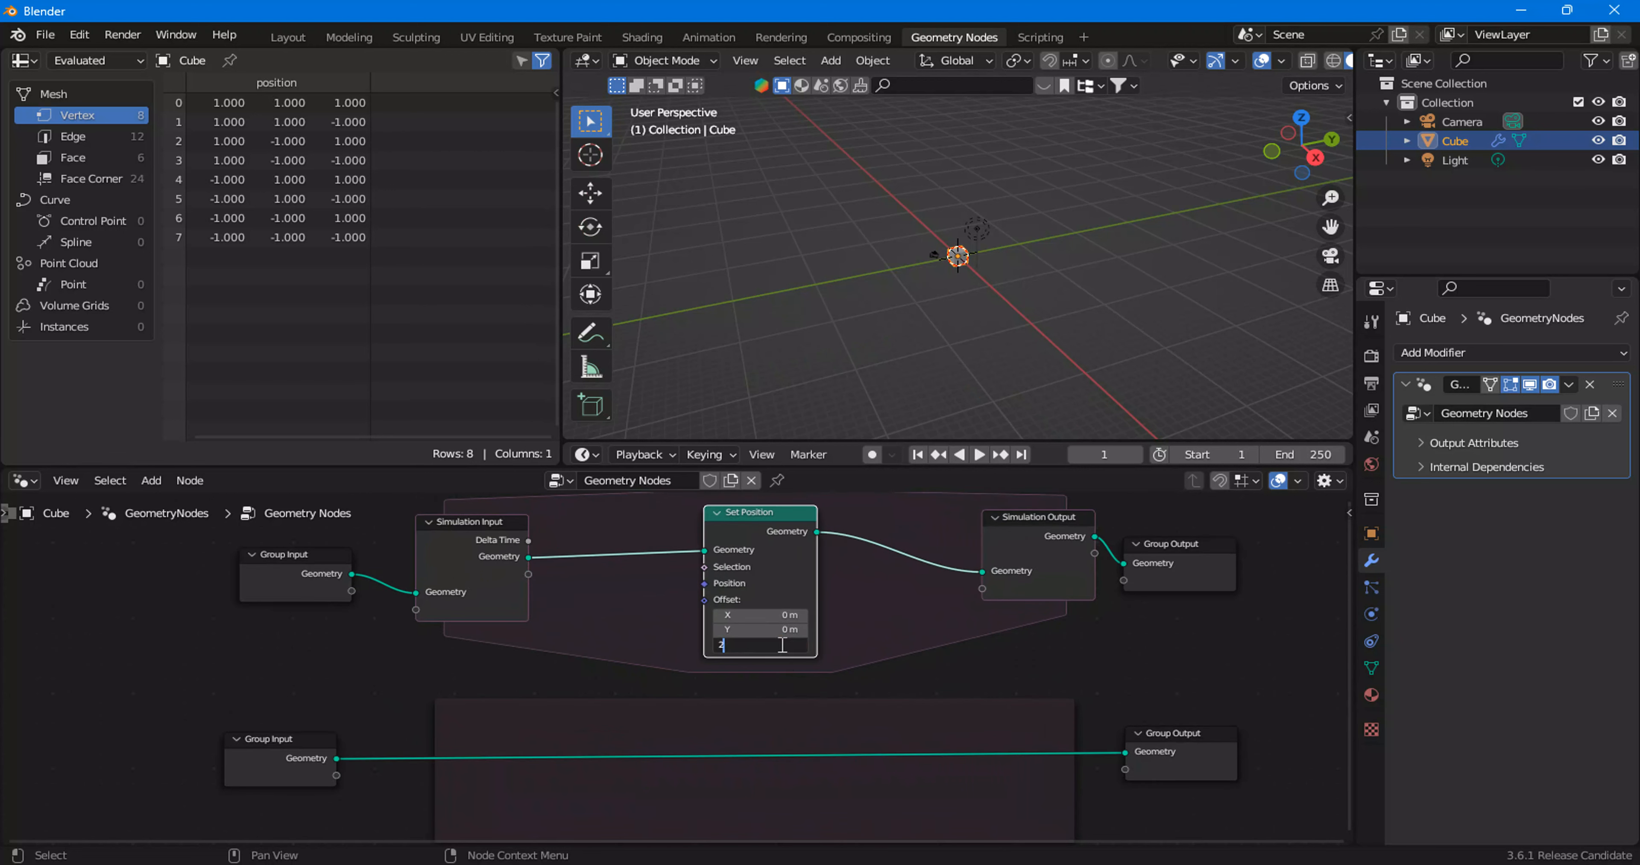
key(Return)
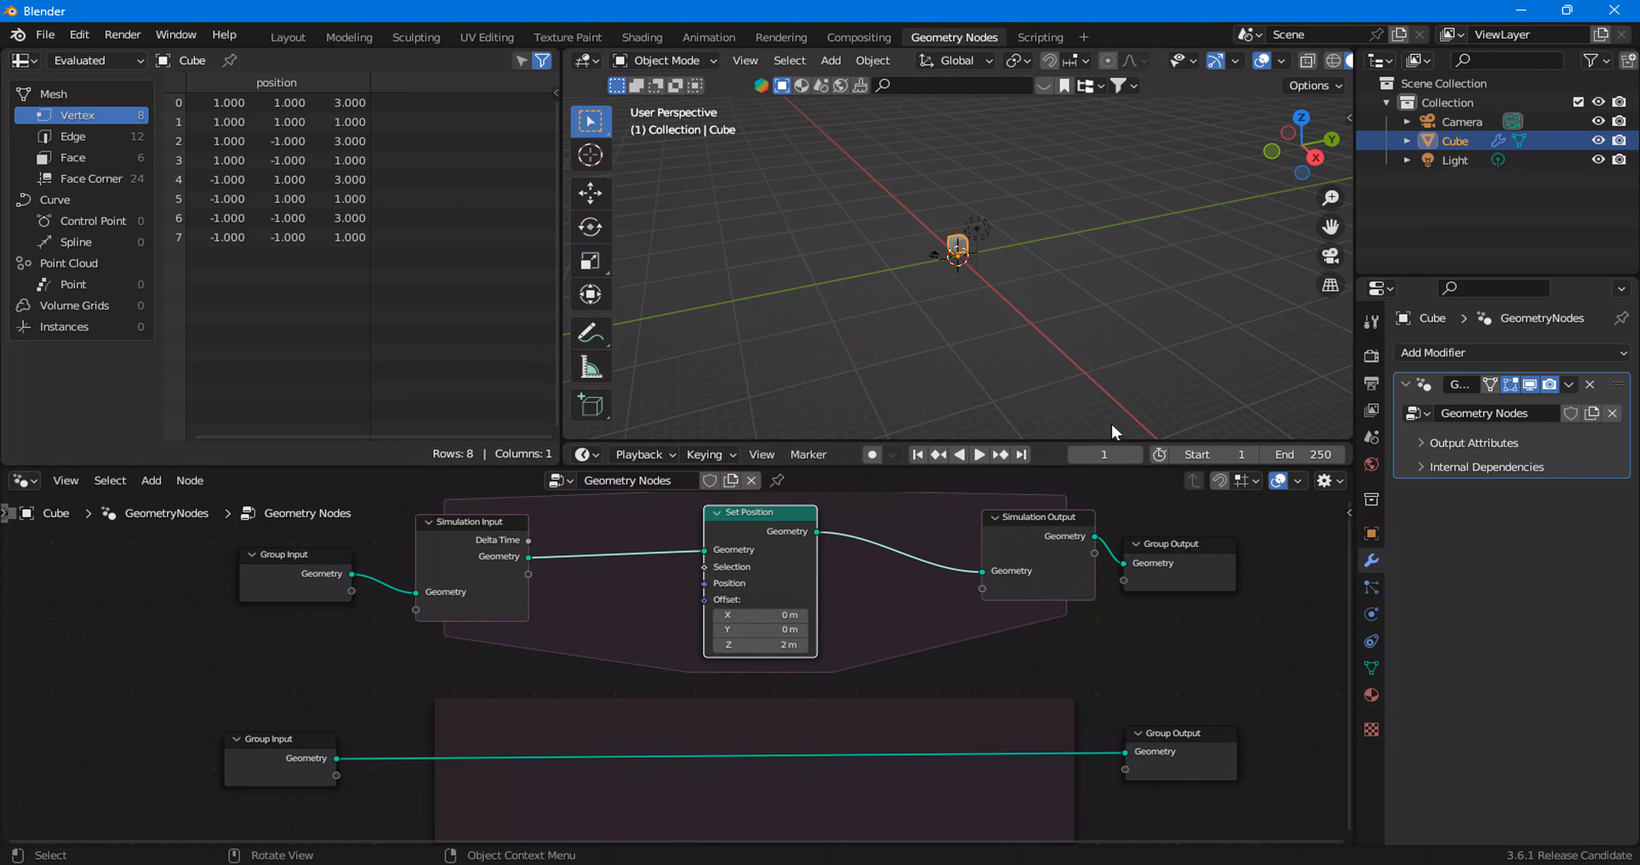
Step: Enlarge the timeline area and set the scene's end frame to 3
drag(1047, 442, 1047, 401)
click(1300, 411)
text(3)
key(Return)
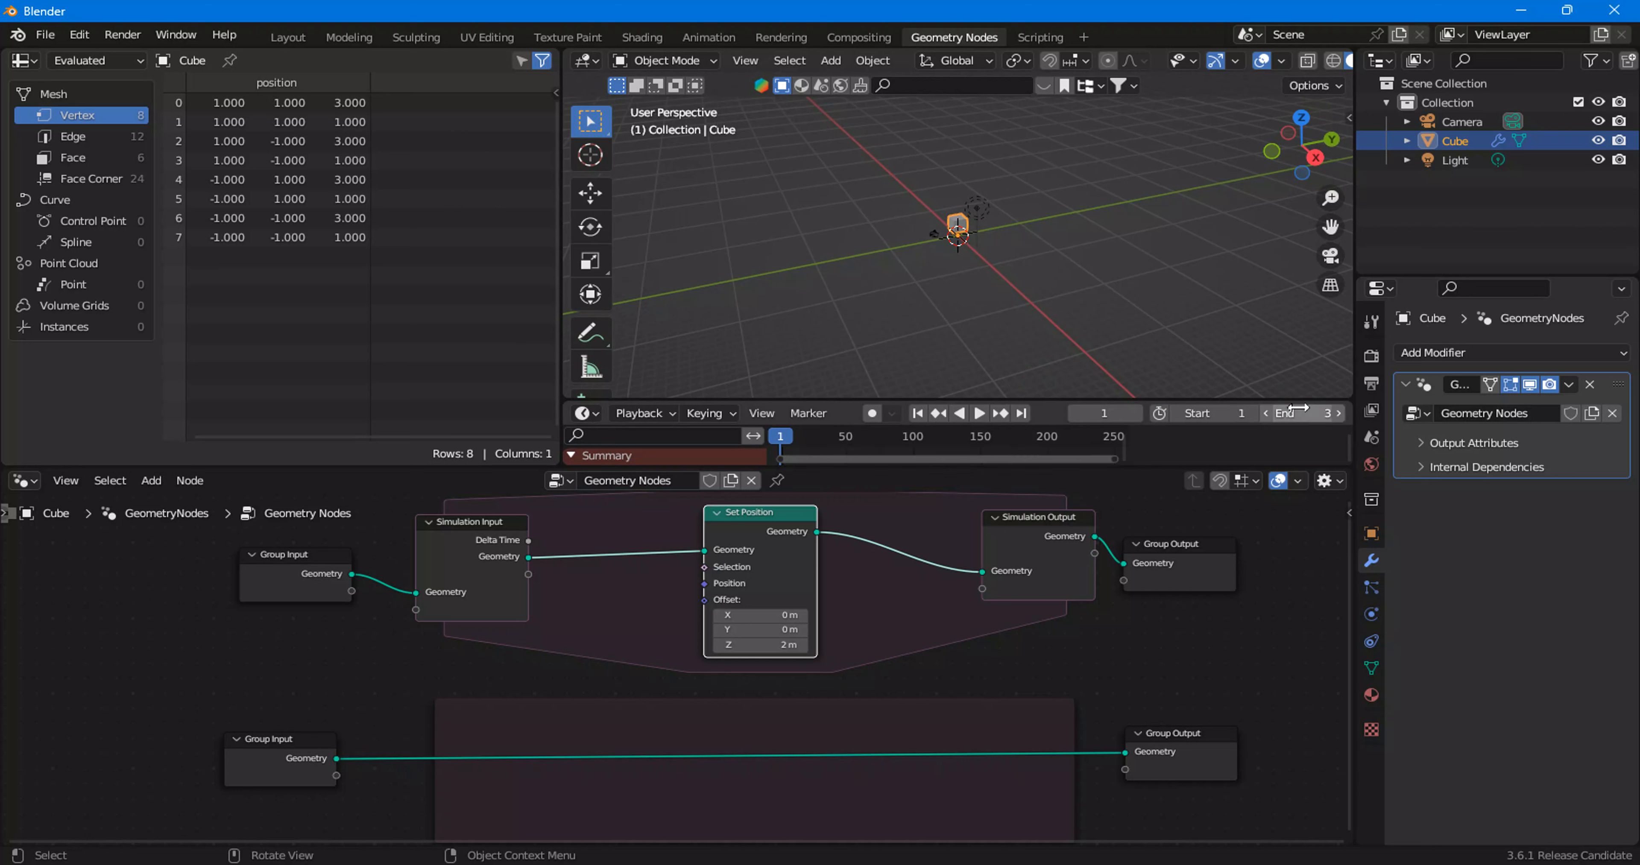
Step: Place three copies of the Set Position node in series on the geometry link between the lower Group Input and Group Output
scroll(548, 590, down, 2)
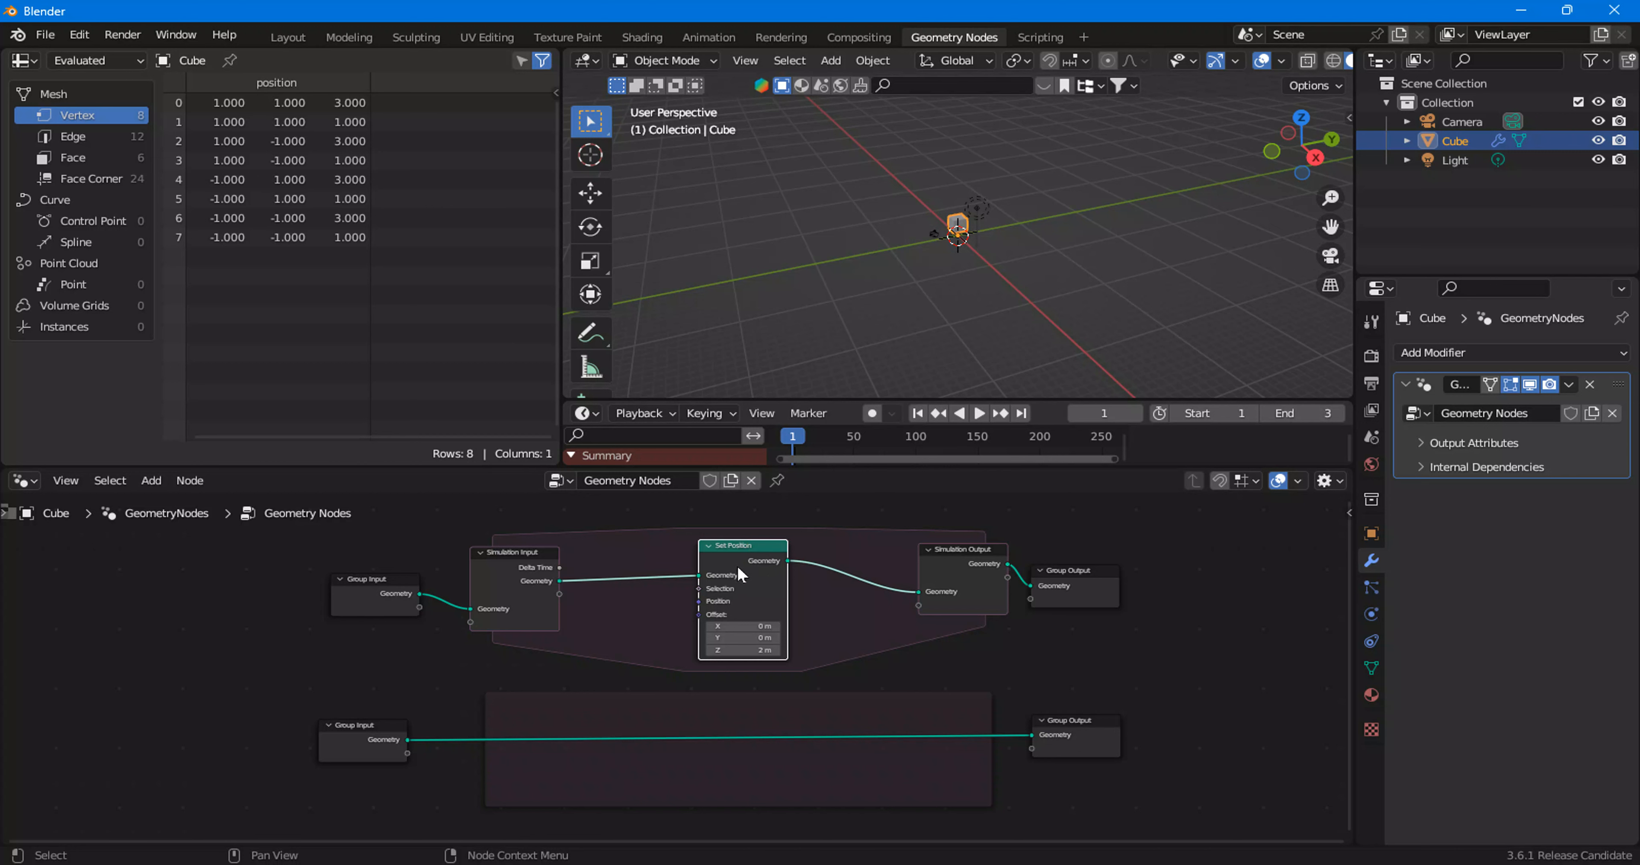
key(shift+d)
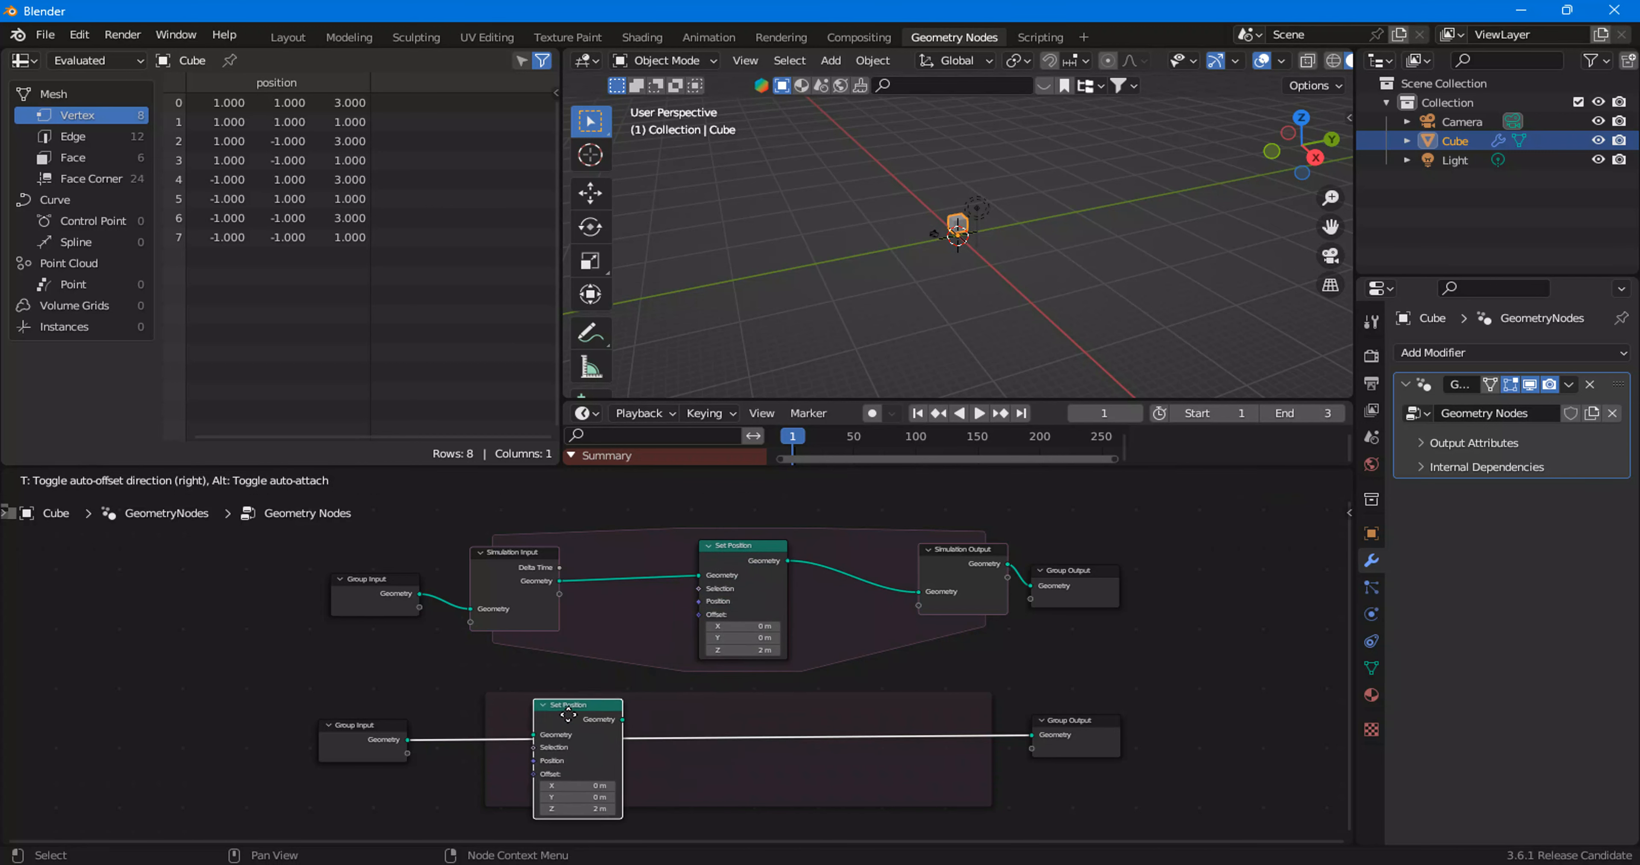
click(569, 721)
key(shift+d)
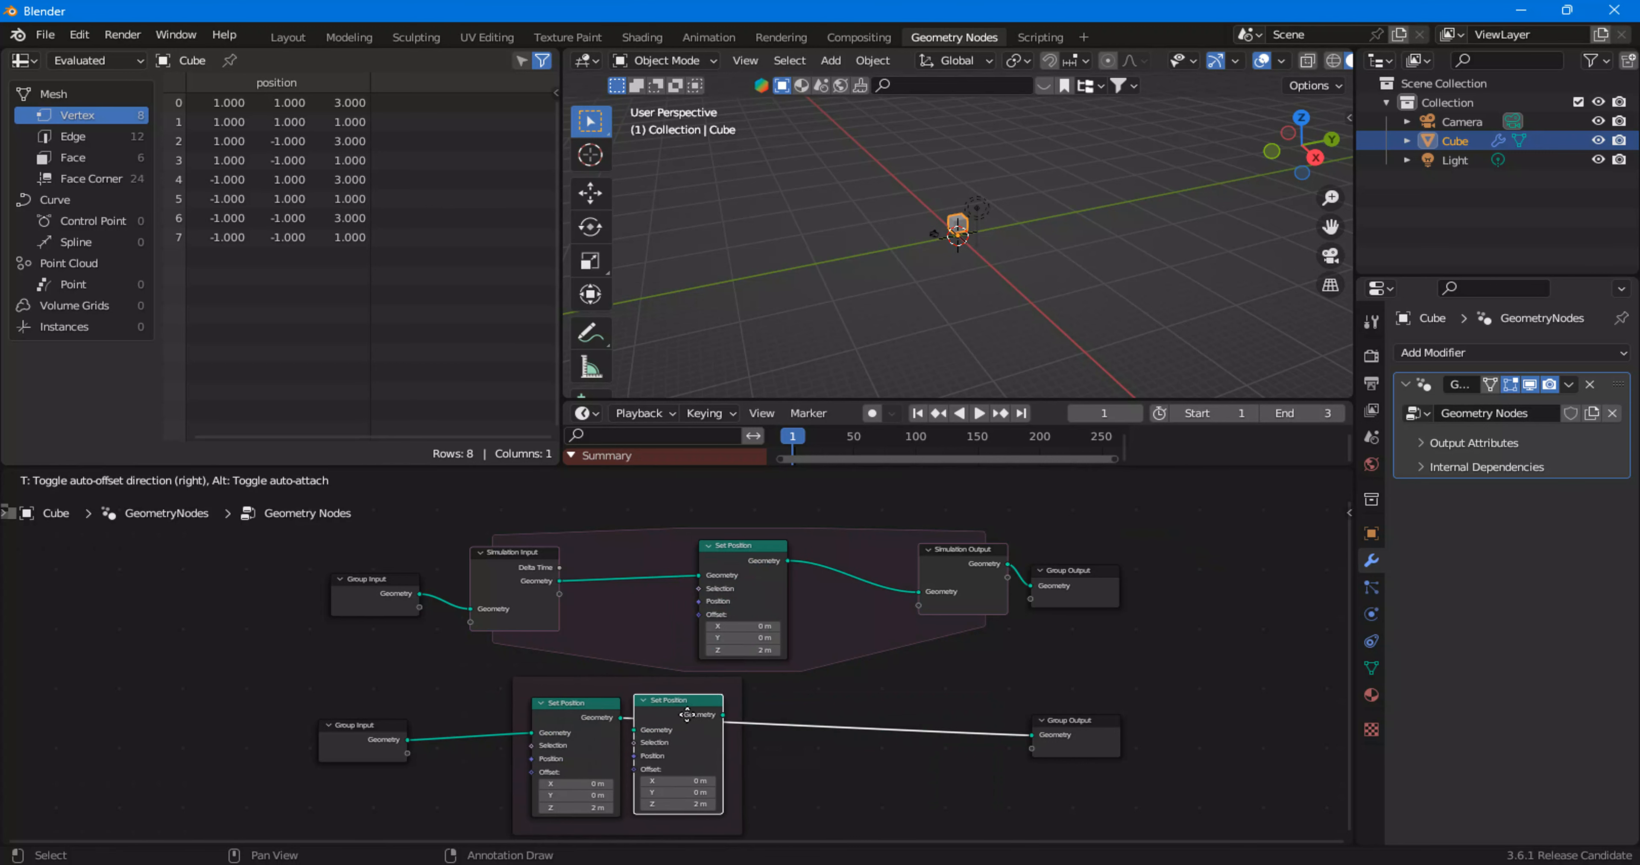
click(694, 723)
key(shift+d)
click(805, 717)
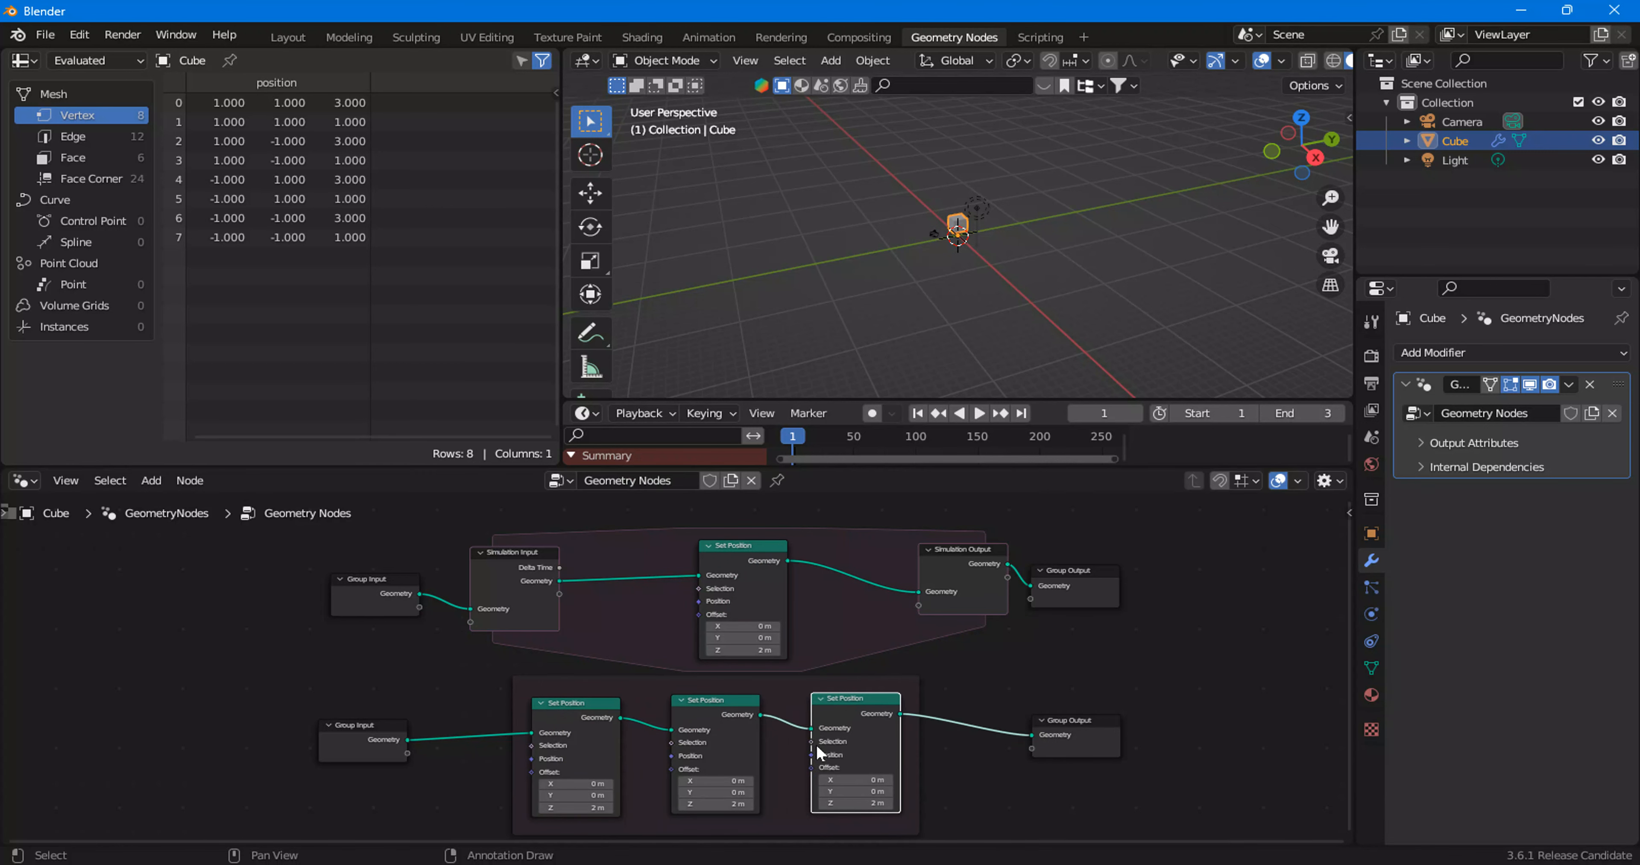
Step: Delete the lower chain's Group Output node, then play and stop the simulation
scroll(751, 706, down, 1)
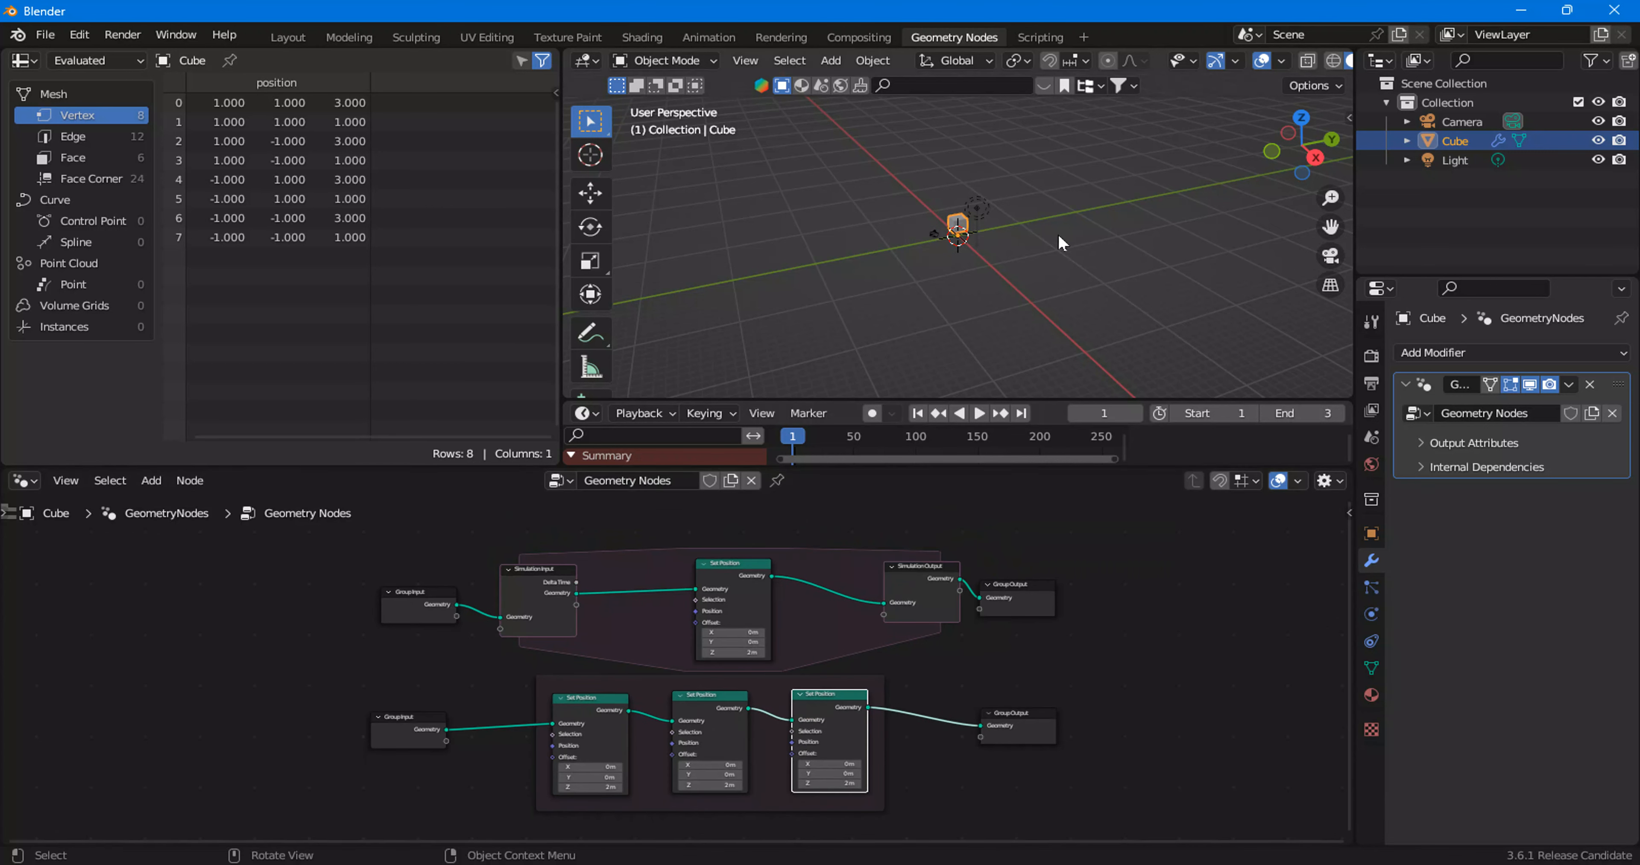
scroll(954, 290, up, 1)
scroll(1007, 245, up, 2)
middle_drag(1007, 246, 1036, 215)
click(827, 578)
click(1004, 728)
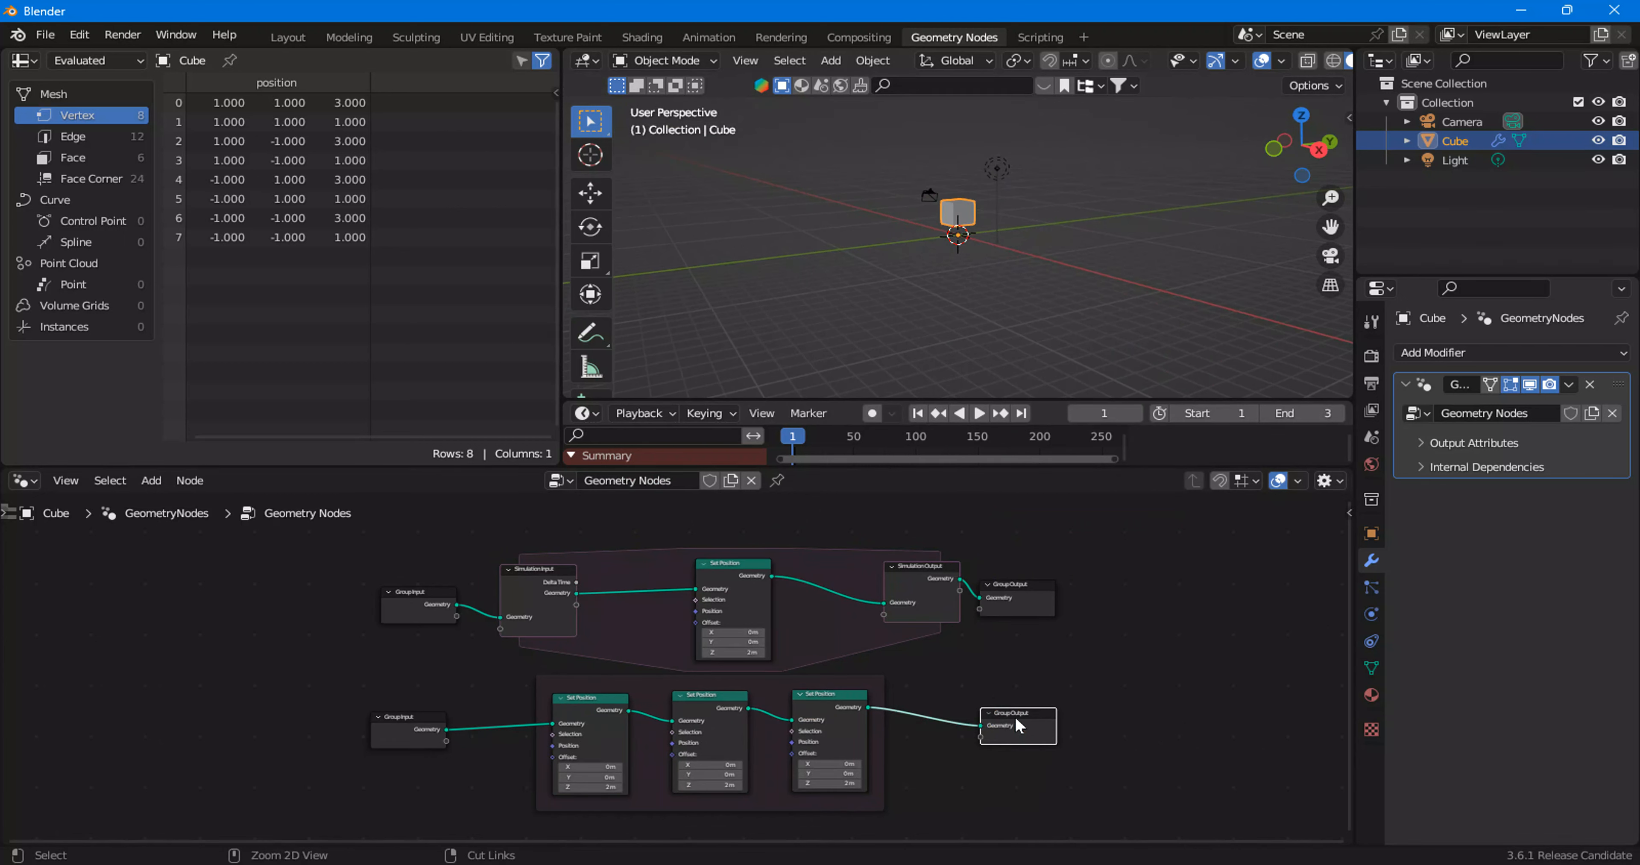
key(x)
click(979, 414)
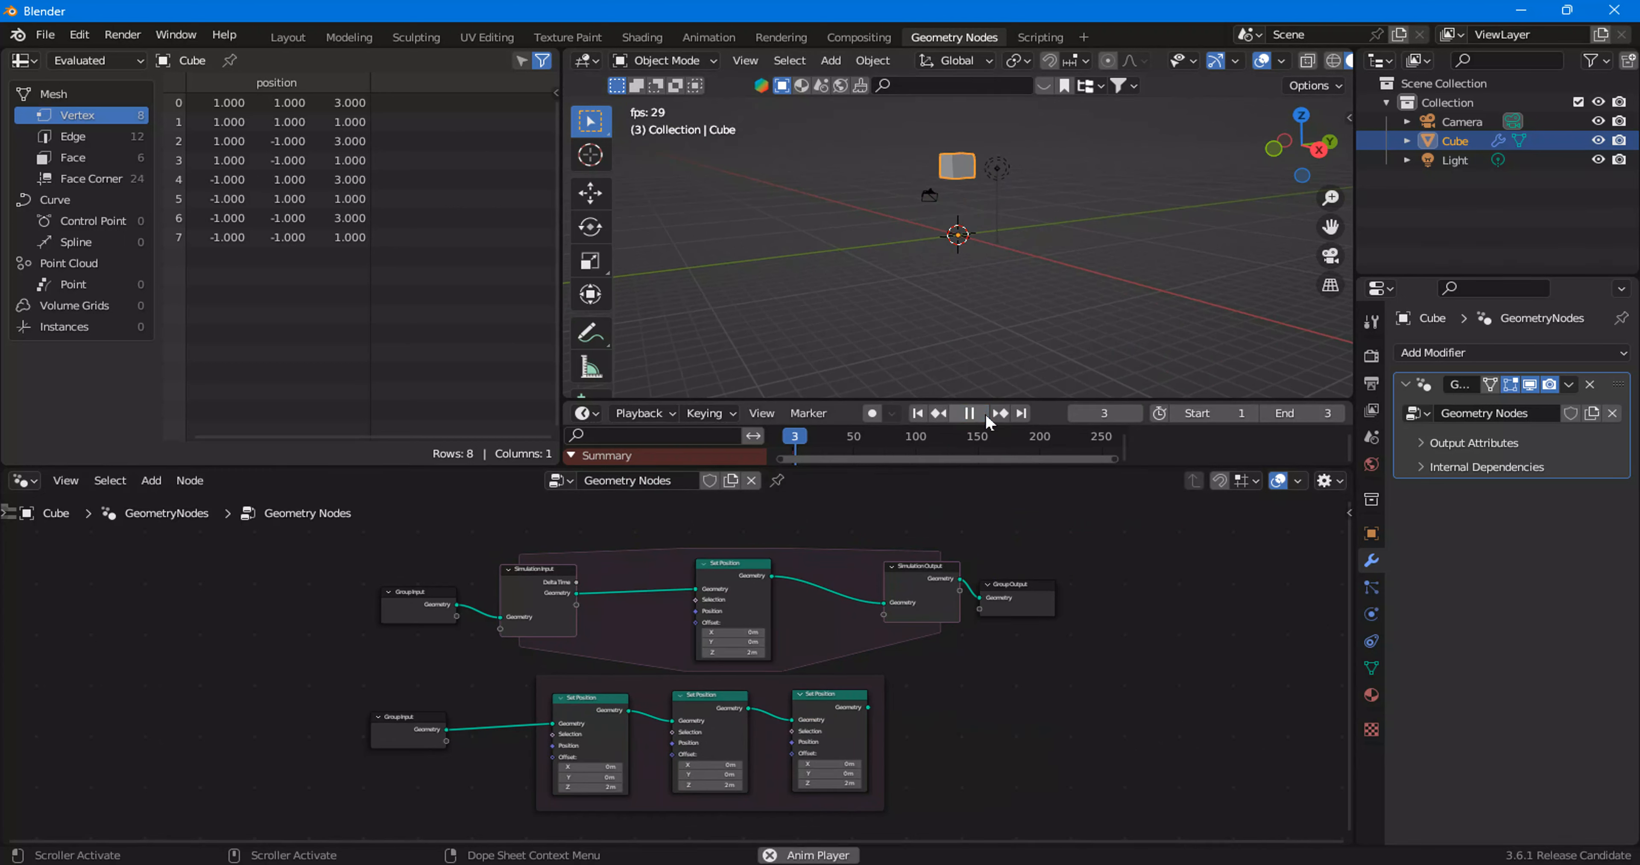
click(974, 415)
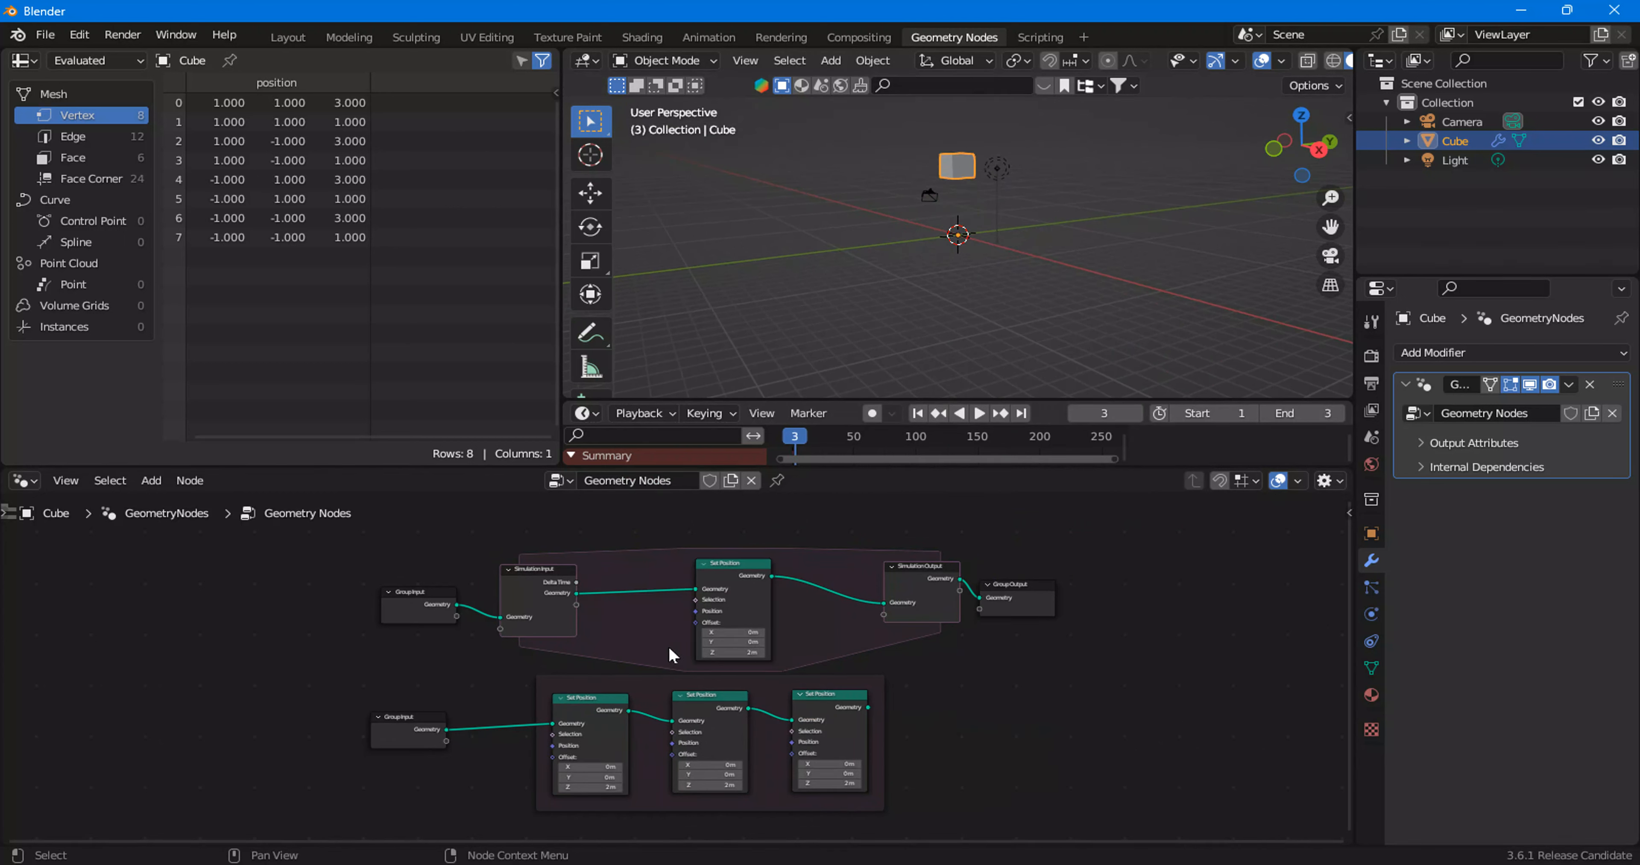
Step: Preview the lower Group Input and each of the three chained Set Position nodes in turn through a Viewer node
drag(438, 724, 461, 717)
ctrl+shift+click(440, 721)
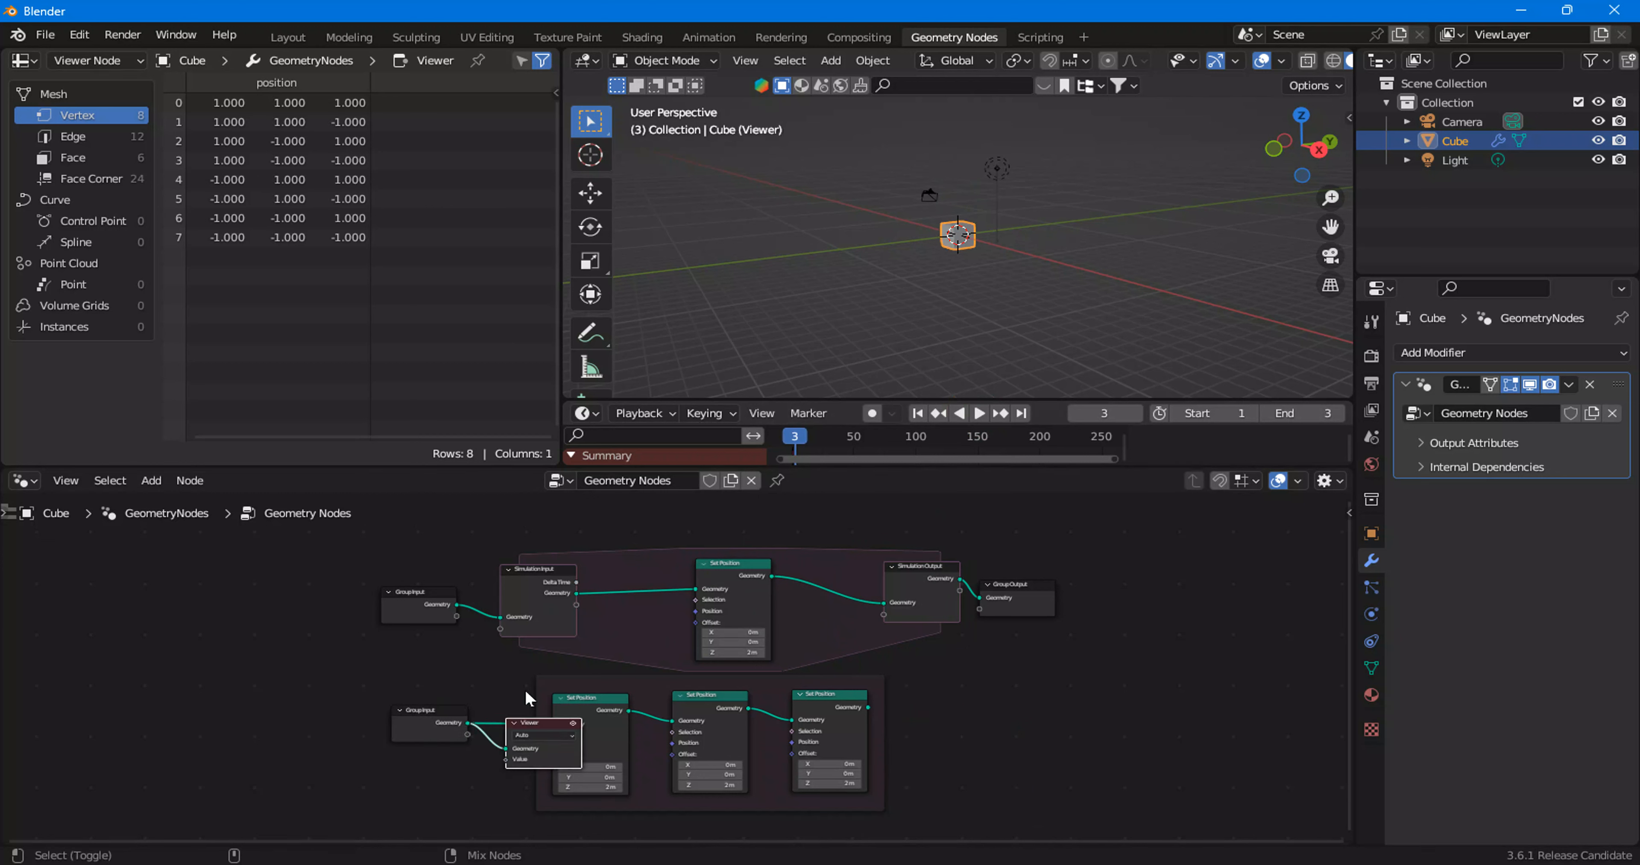
ctrl+shift+click(623, 711)
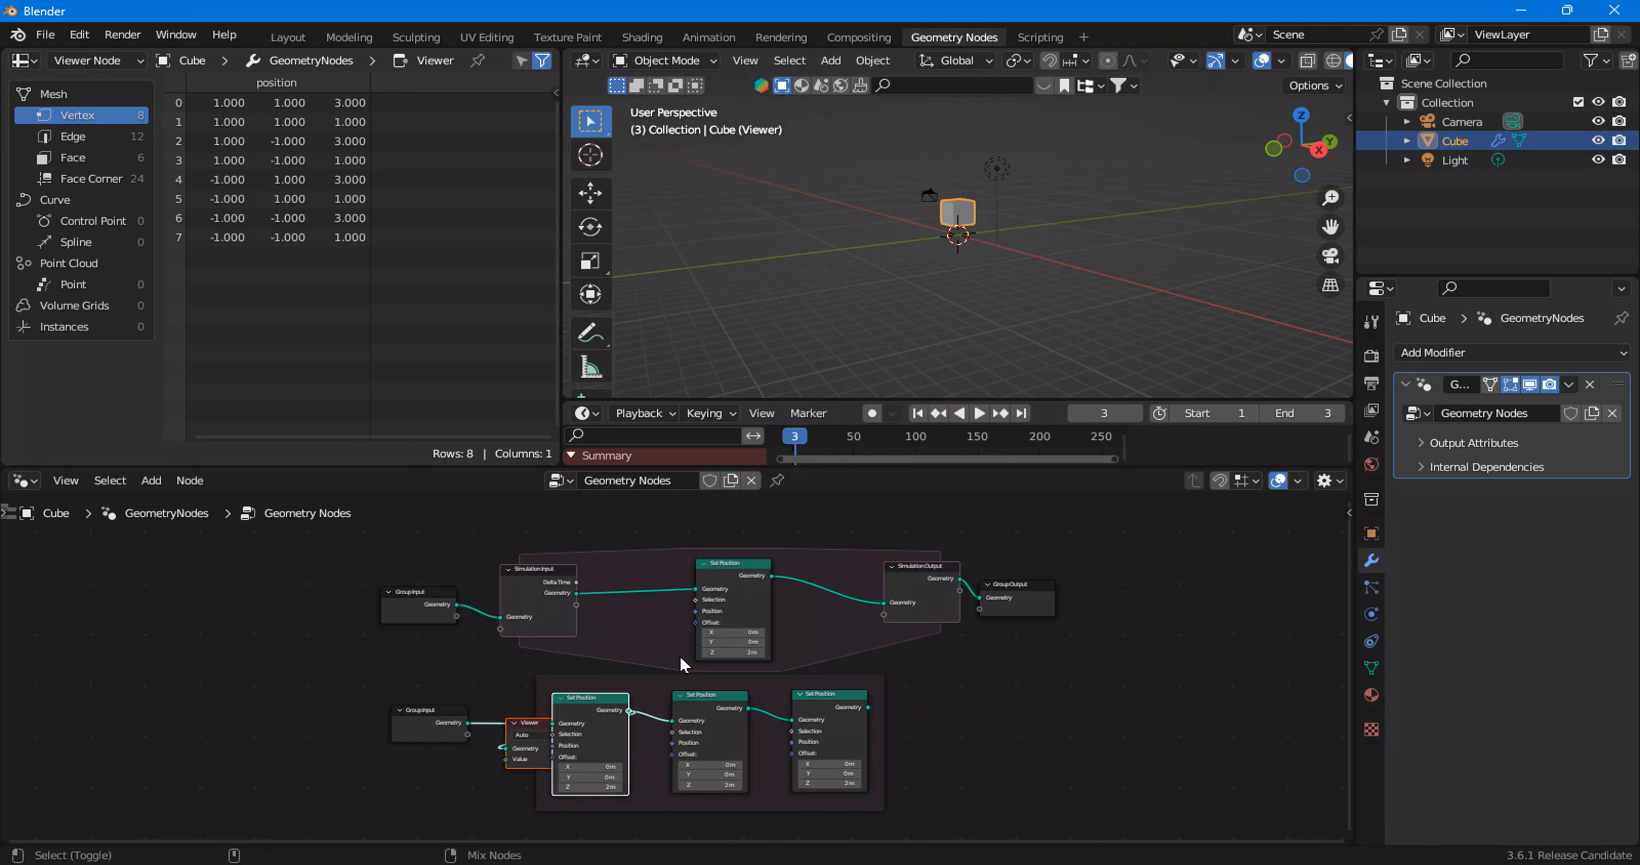
ctrl+shift+click(736, 700)
ctrl+shift+click(835, 704)
ctrl+shift+click(607, 705)
ctrl+shift+click(722, 711)
ctrl+shift+click(813, 706)
ctrl+shift+click(621, 716)
ctrl+shift+click(727, 716)
ctrl+shift+click(830, 710)
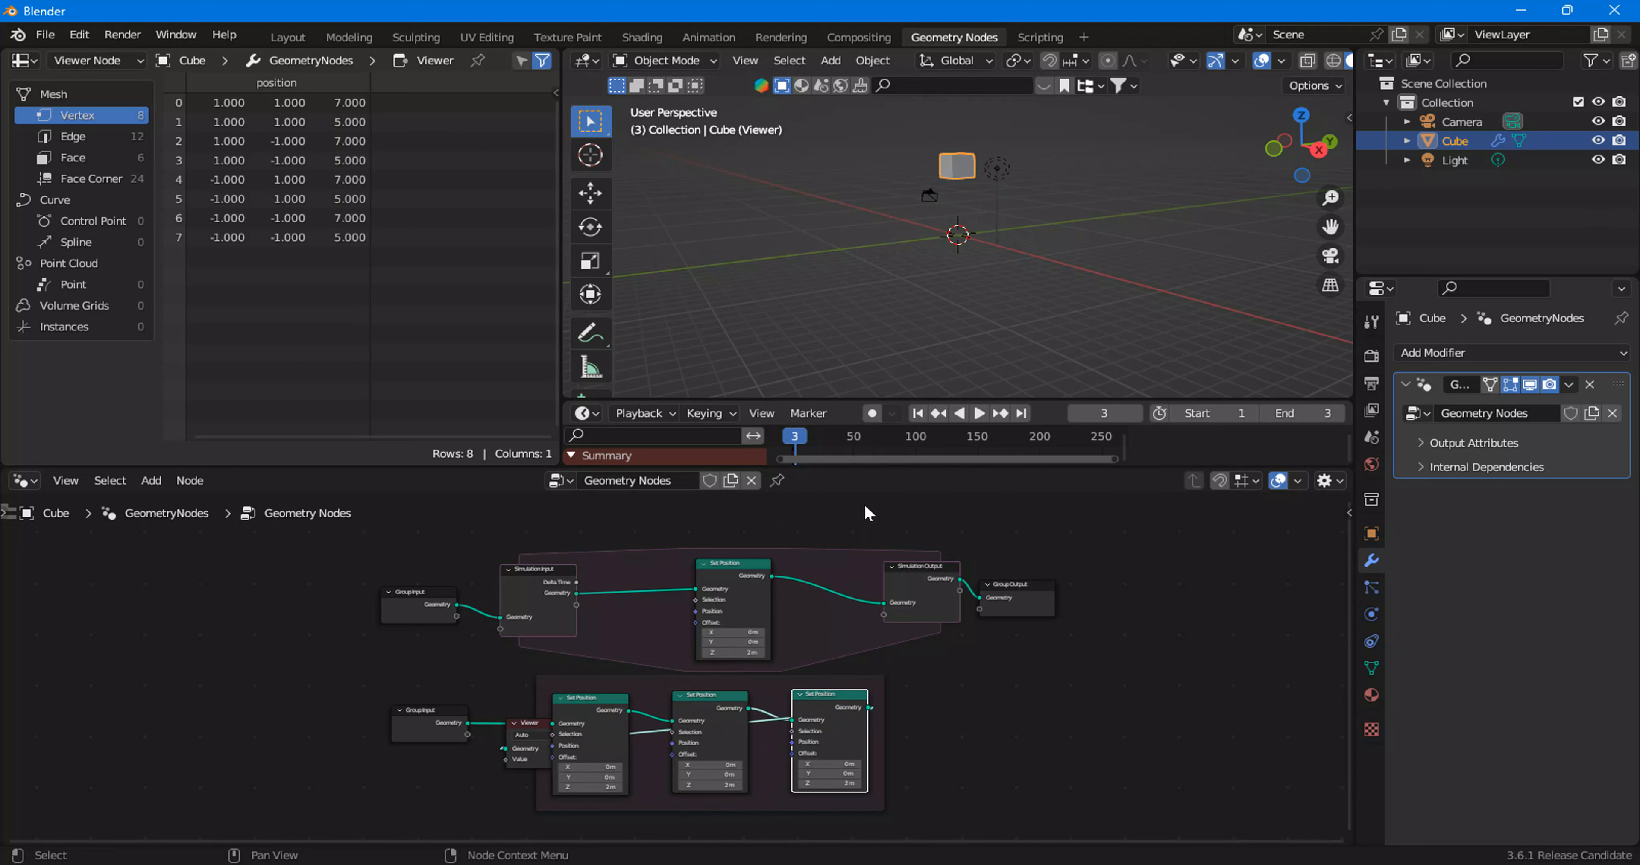
Step: Return the timeline to the first frame and delete the Viewer node
key(space)
key(space)
scroll(868, 439, up, 2)
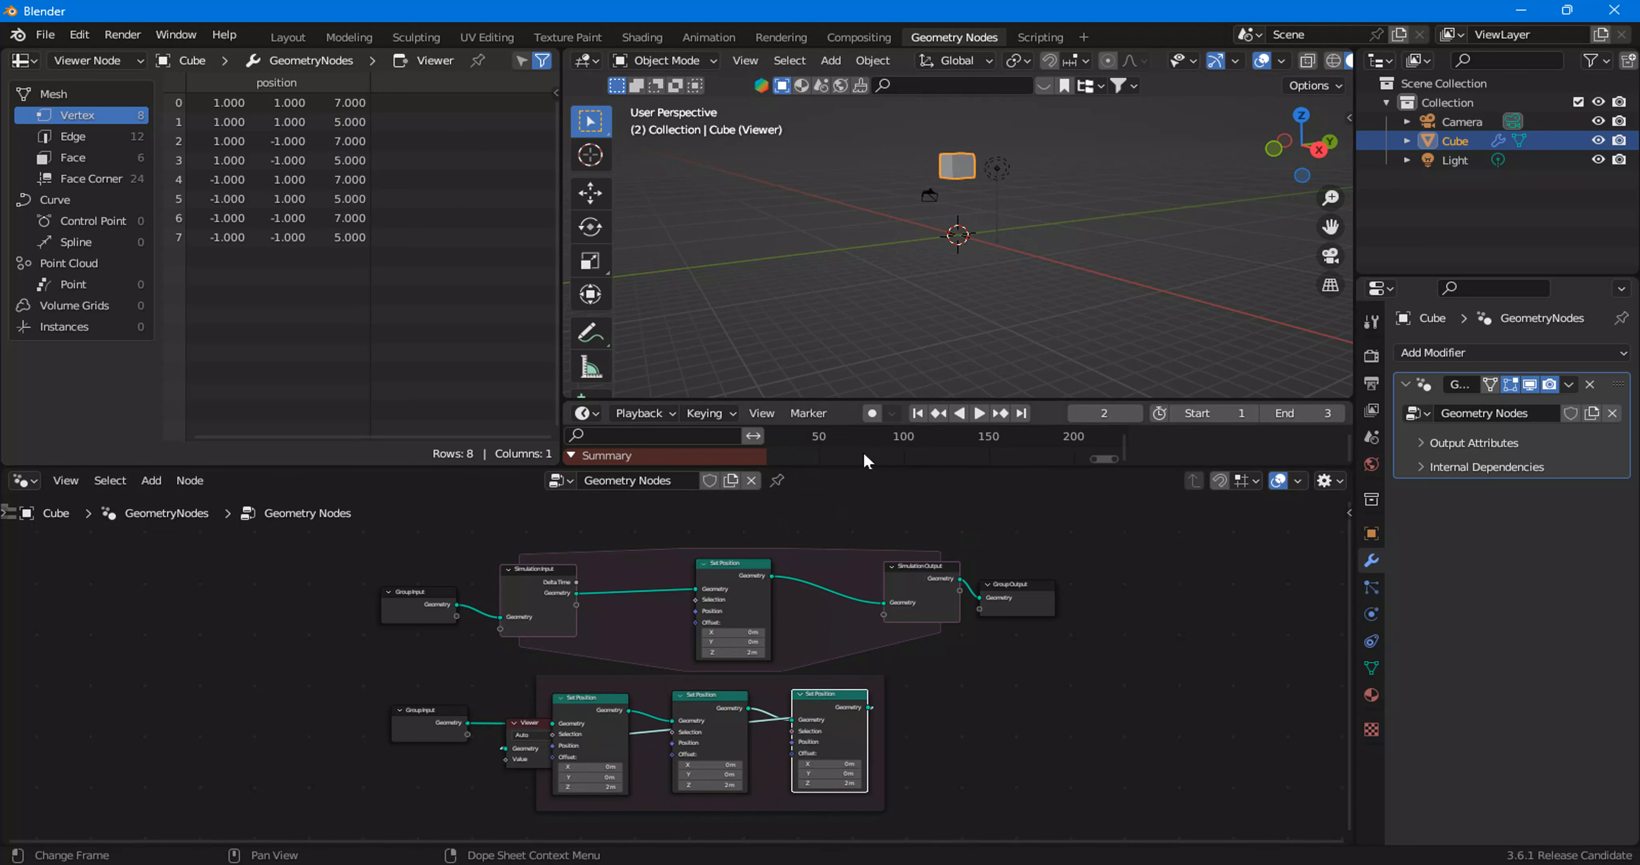
click(917, 414)
click(545, 772)
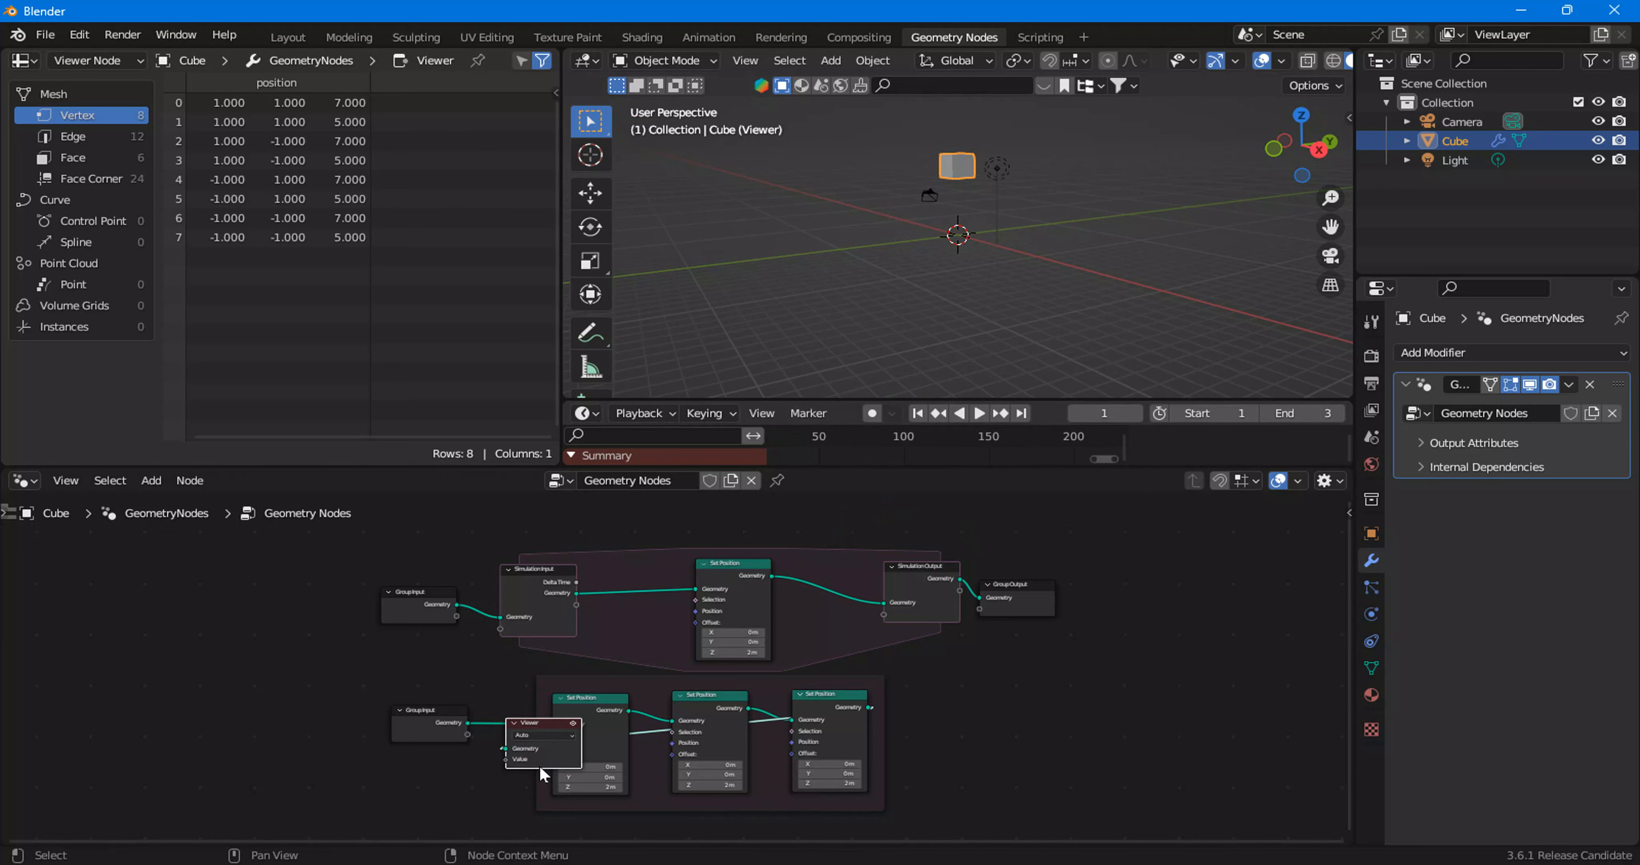
key(Delete)
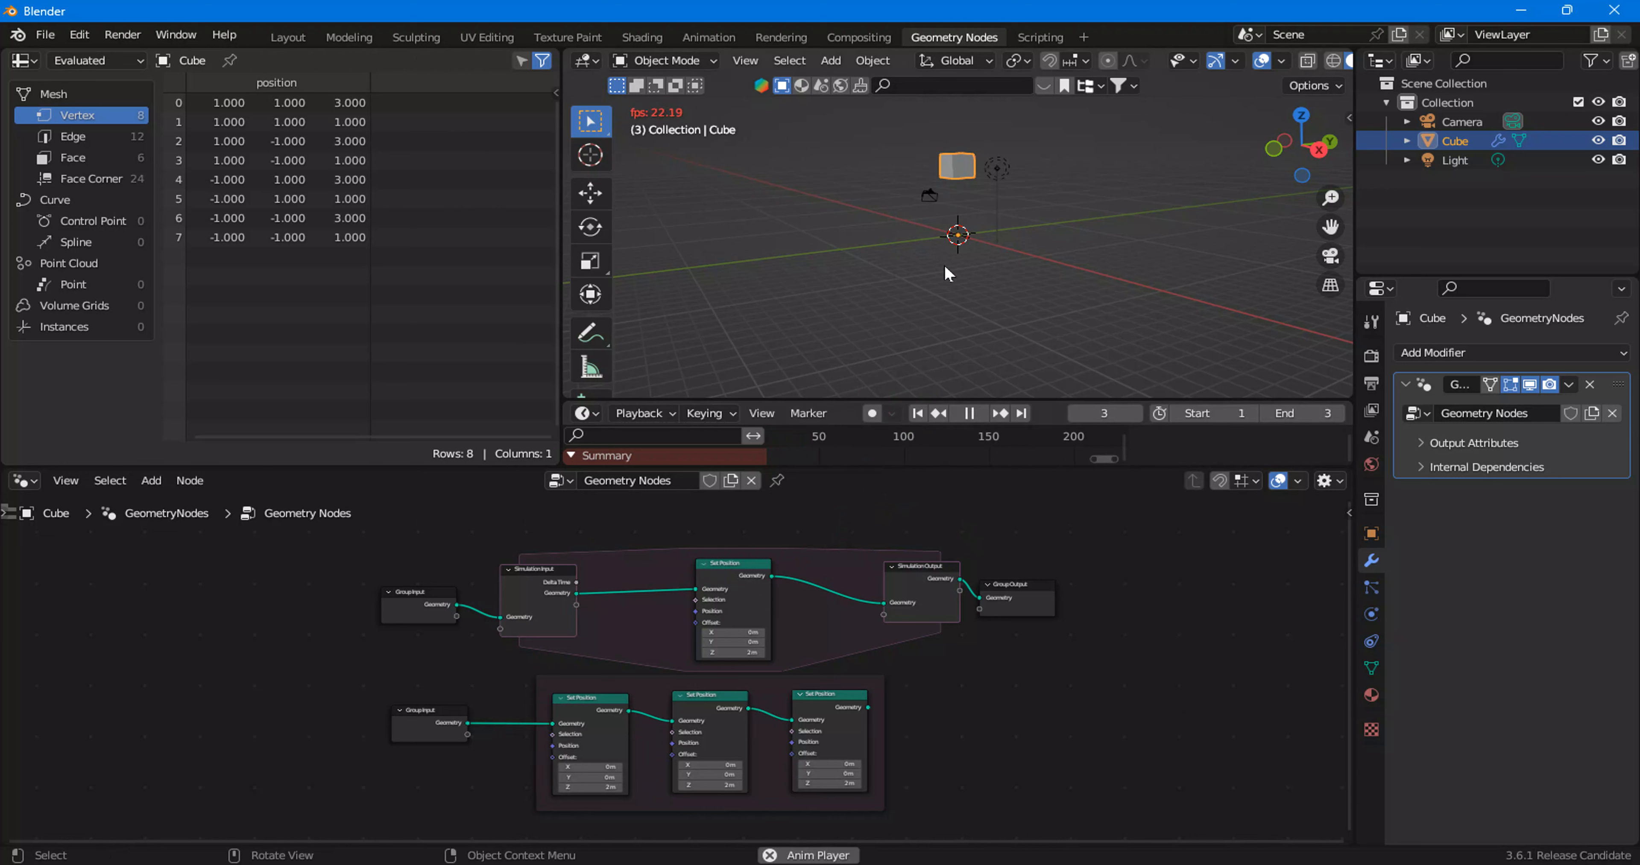
Step: Play and stop the simulation, and shift the Set Position node slightly within the simulation zone
drag(519, 542, 959, 661)
key(space)
key(space)
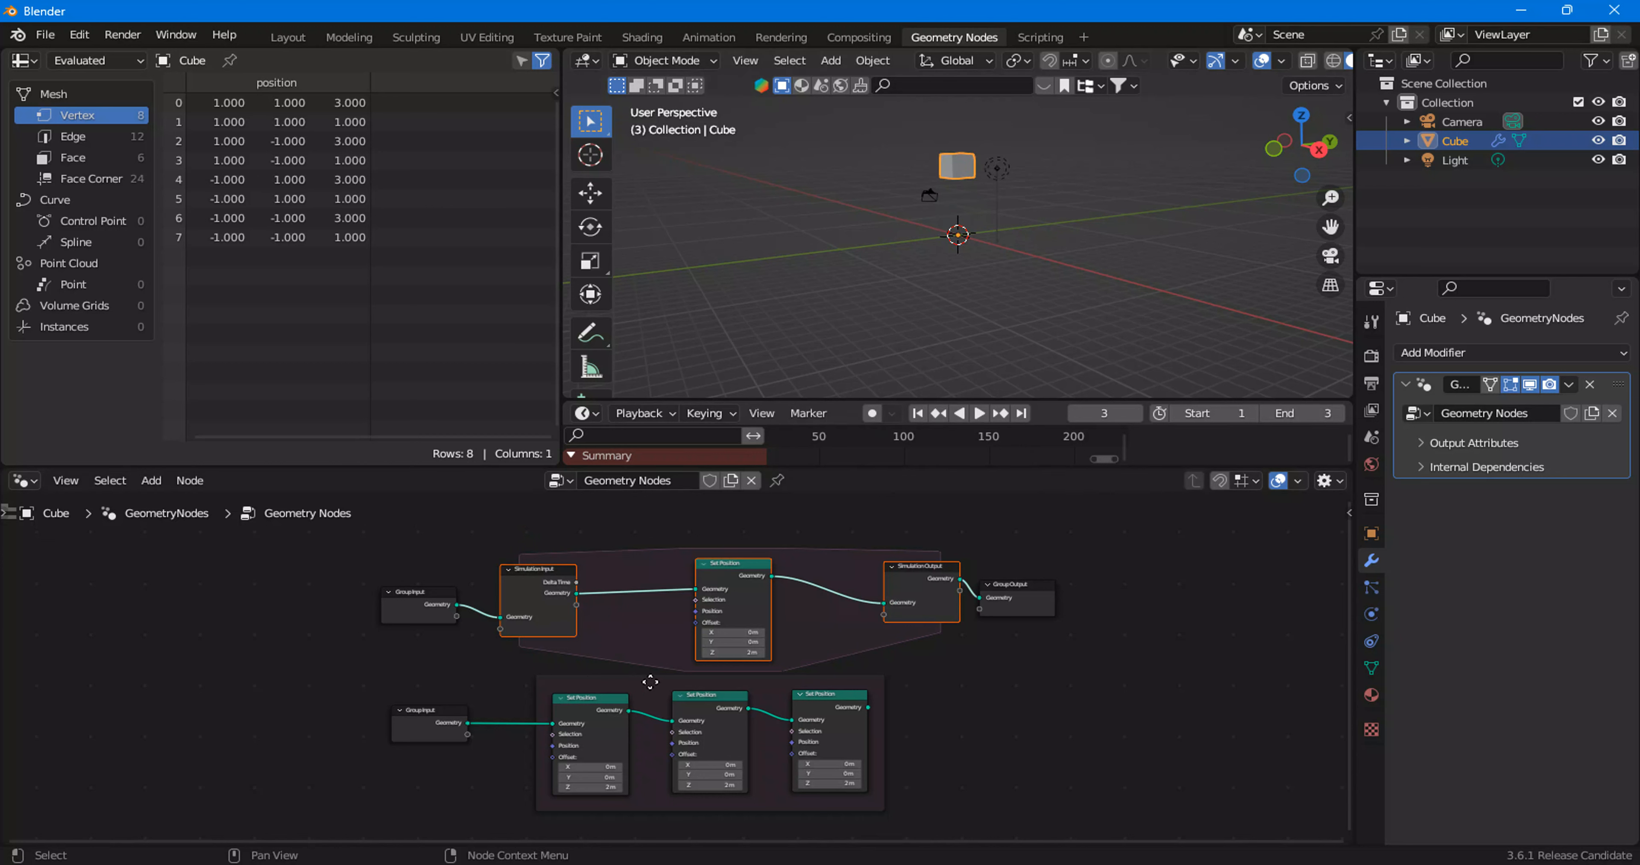
click(739, 583)
mouse_move(740, 583)
mouse_down()
mouse_move(718, 579)
mouse_move(752, 594)
mouse_up()
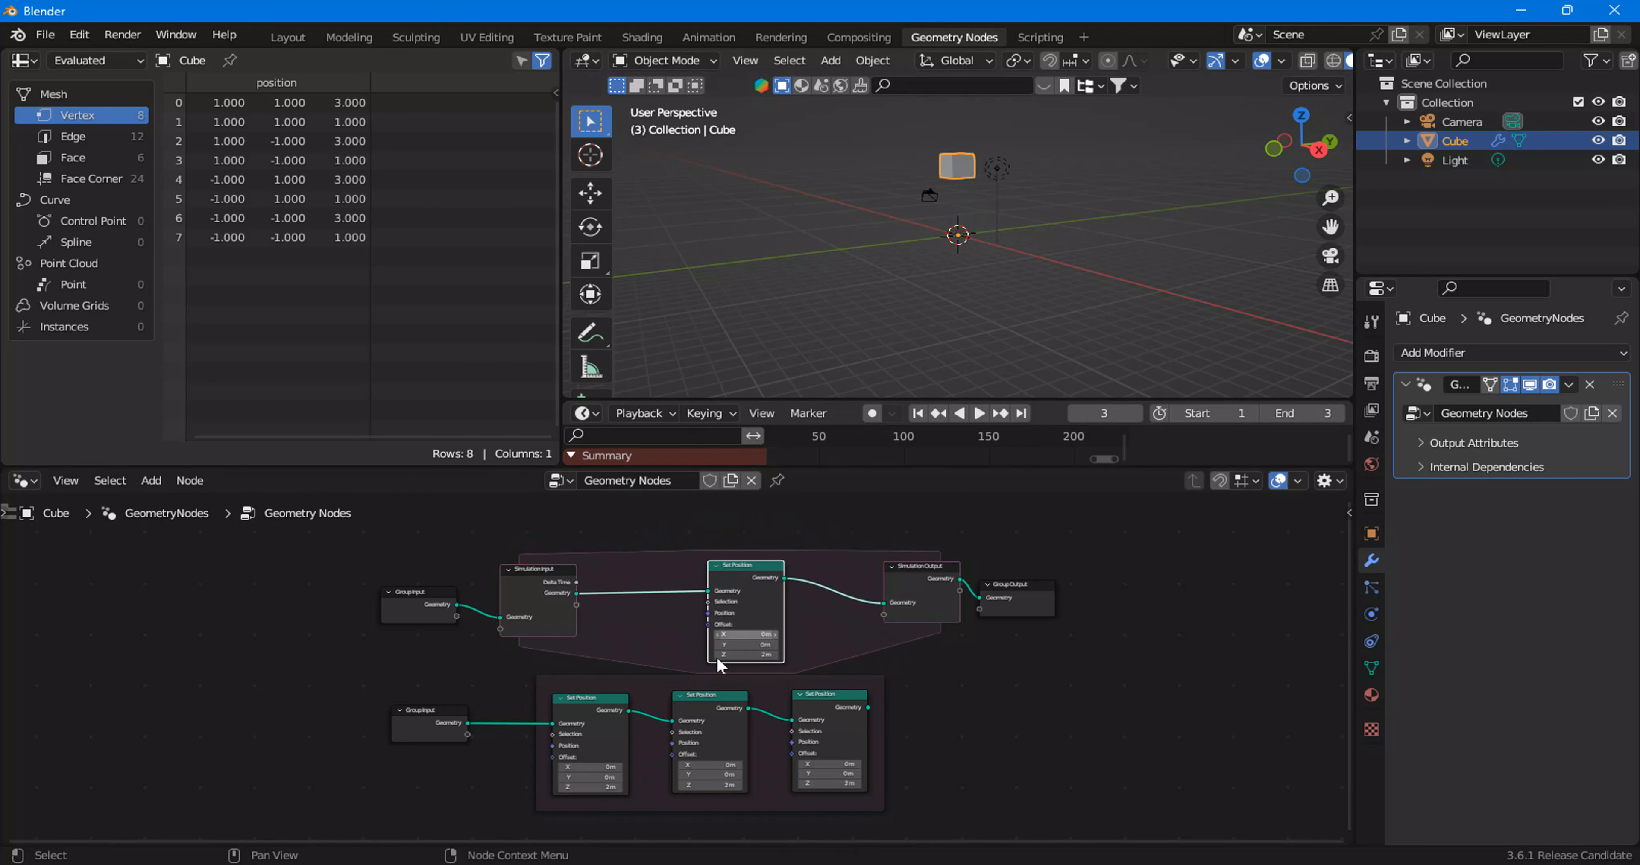
Step: Step through the lower chain's three Set Position outputs with a temporary Viewer node, and delete the Viewer
ctrl+shift+click(594, 714)
ctrl+shift+click(725, 714)
ctrl+shift+click(821, 710)
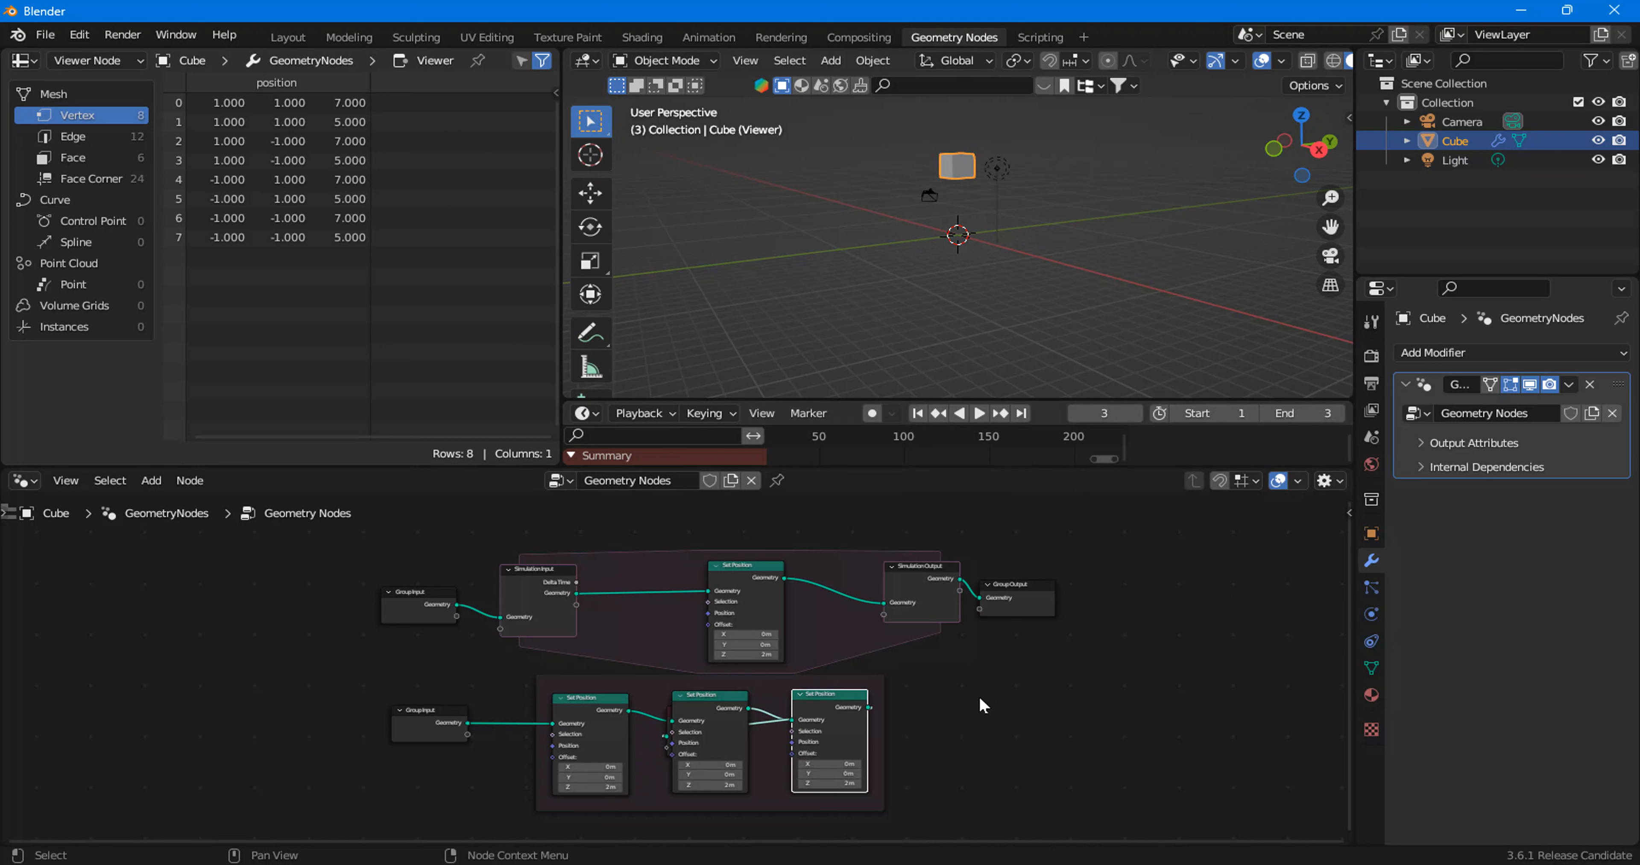
mouse_move(713, 698)
mouse_down()
mouse_move(748, 692)
mouse_move(730, 712)
mouse_move(688, 712)
mouse_up()
click(699, 748)
key(x)
Step: Place a fourth Set Position copy after the lower chain and set the scene's end frame to 5
drag(825, 701, 807, 700)
key(shift+d)
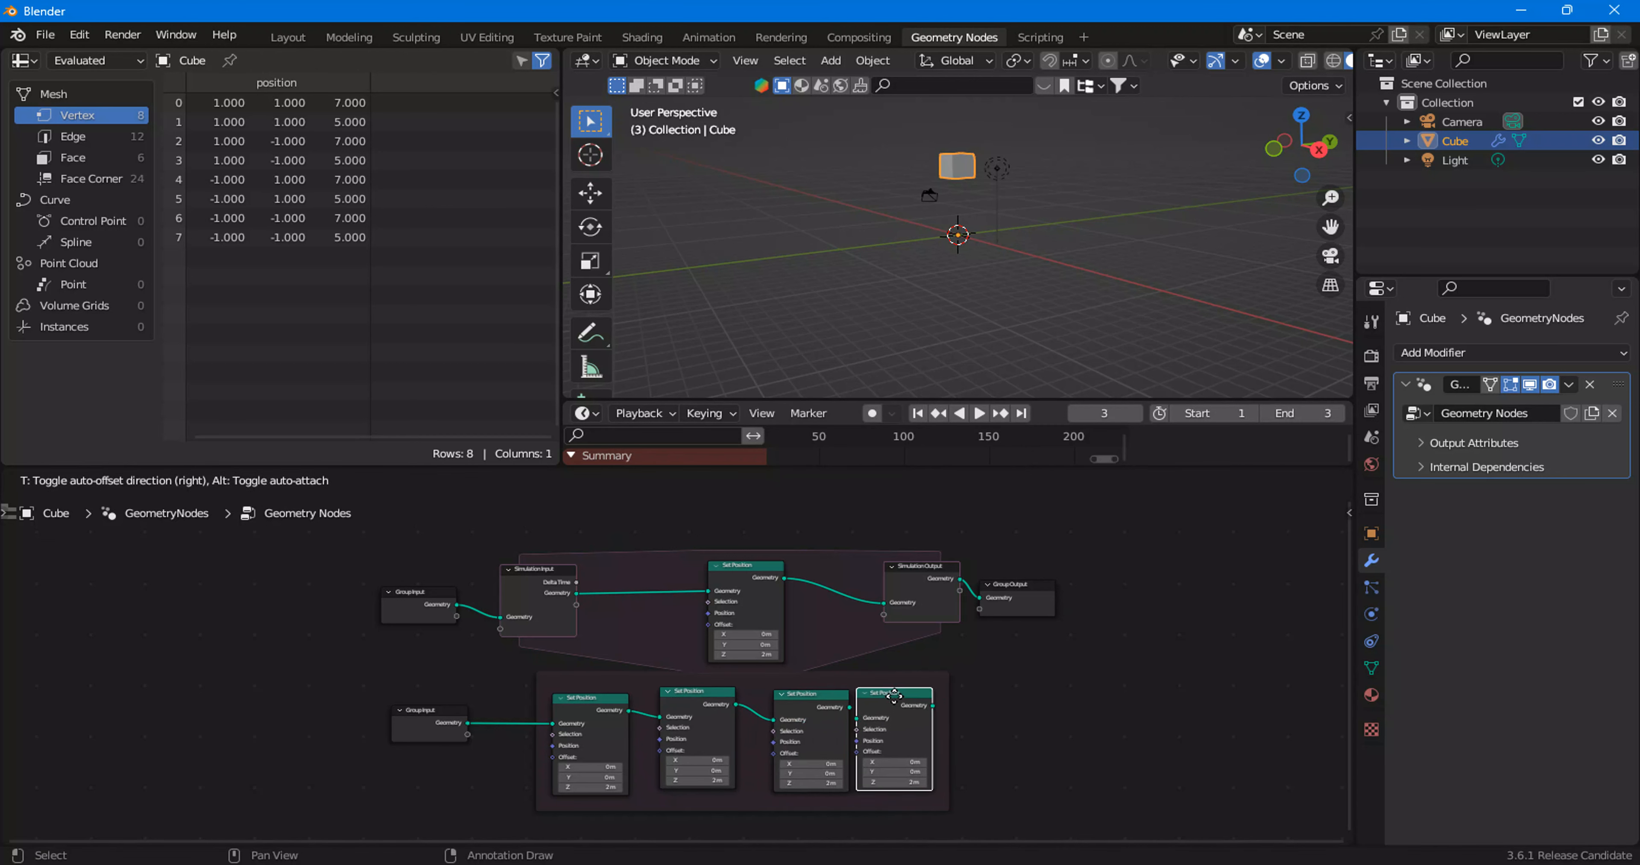
click(896, 696)
click(1322, 419)
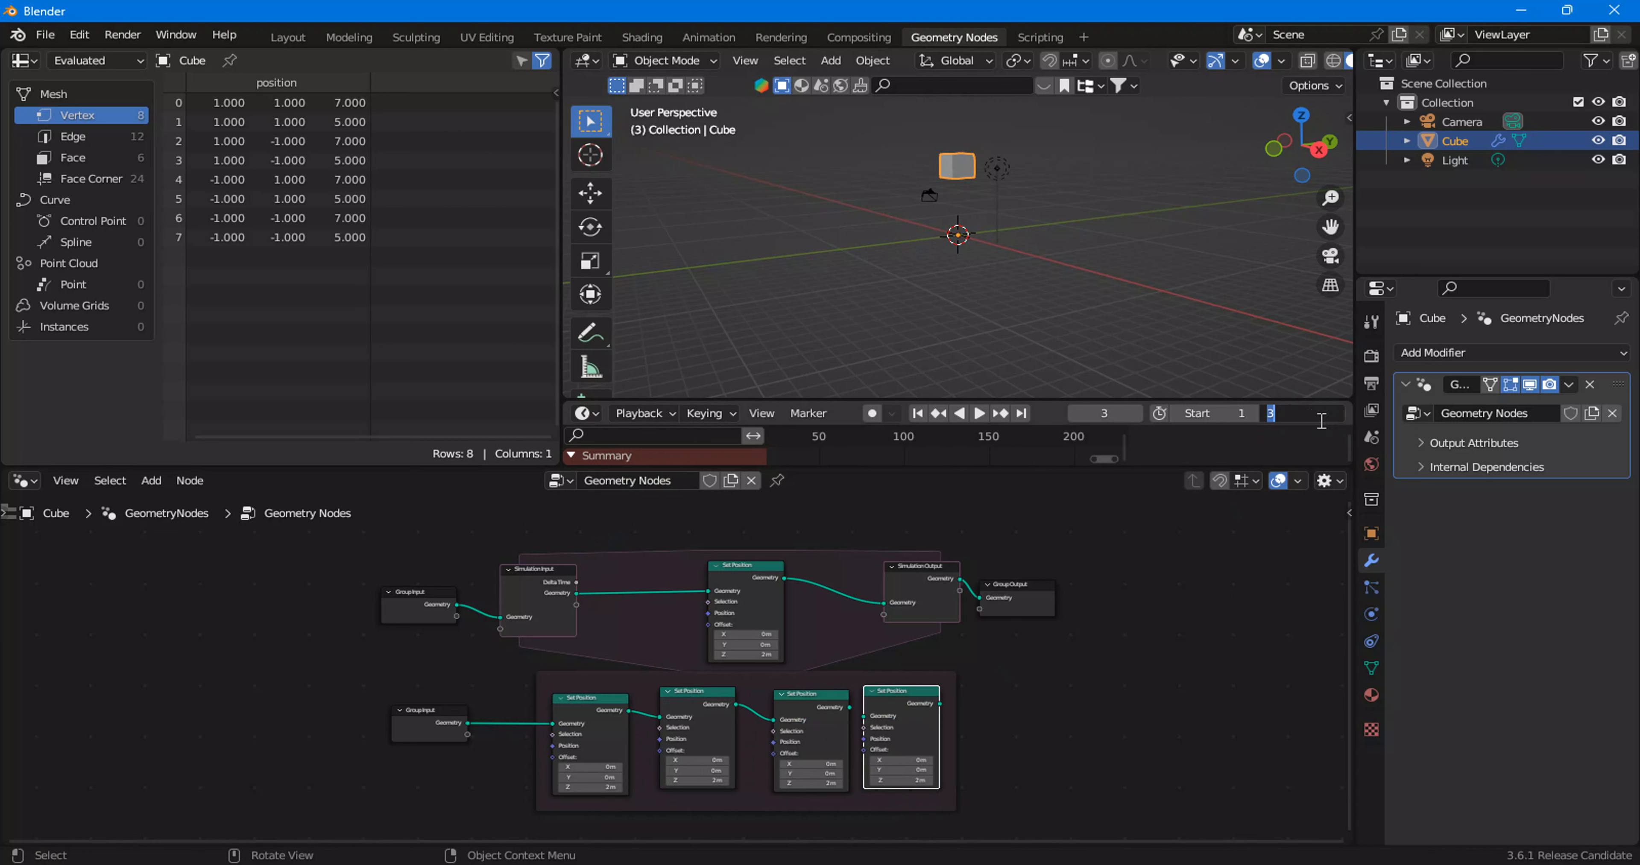
key(Return)
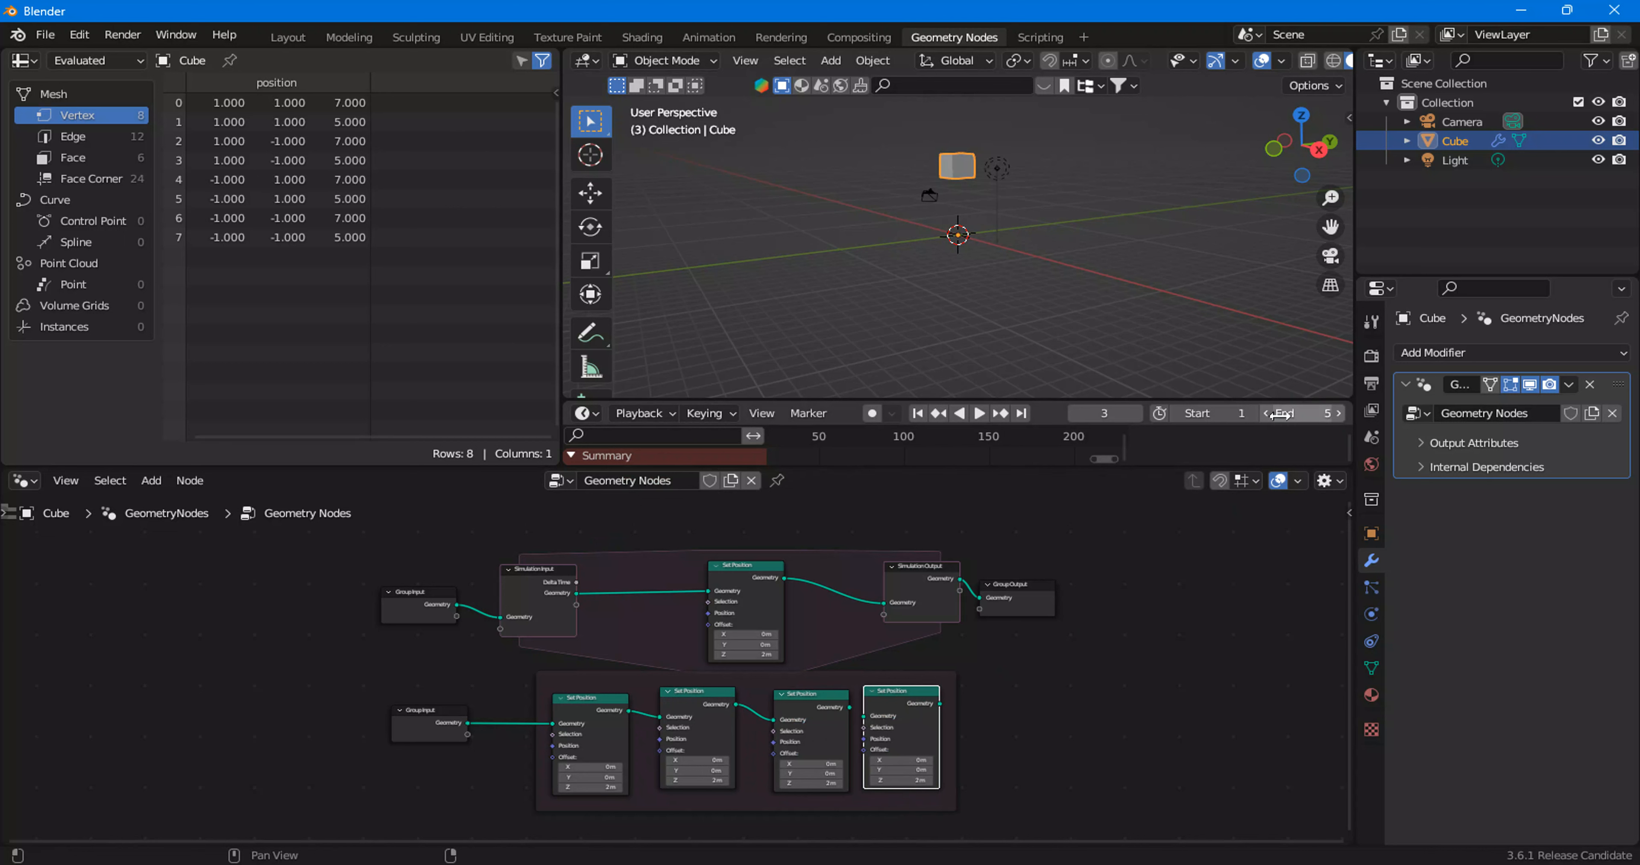
Step: Link the third Set Position node to the fourth, and append a fifth copy linked to the fourth
drag(848, 708, 864, 717)
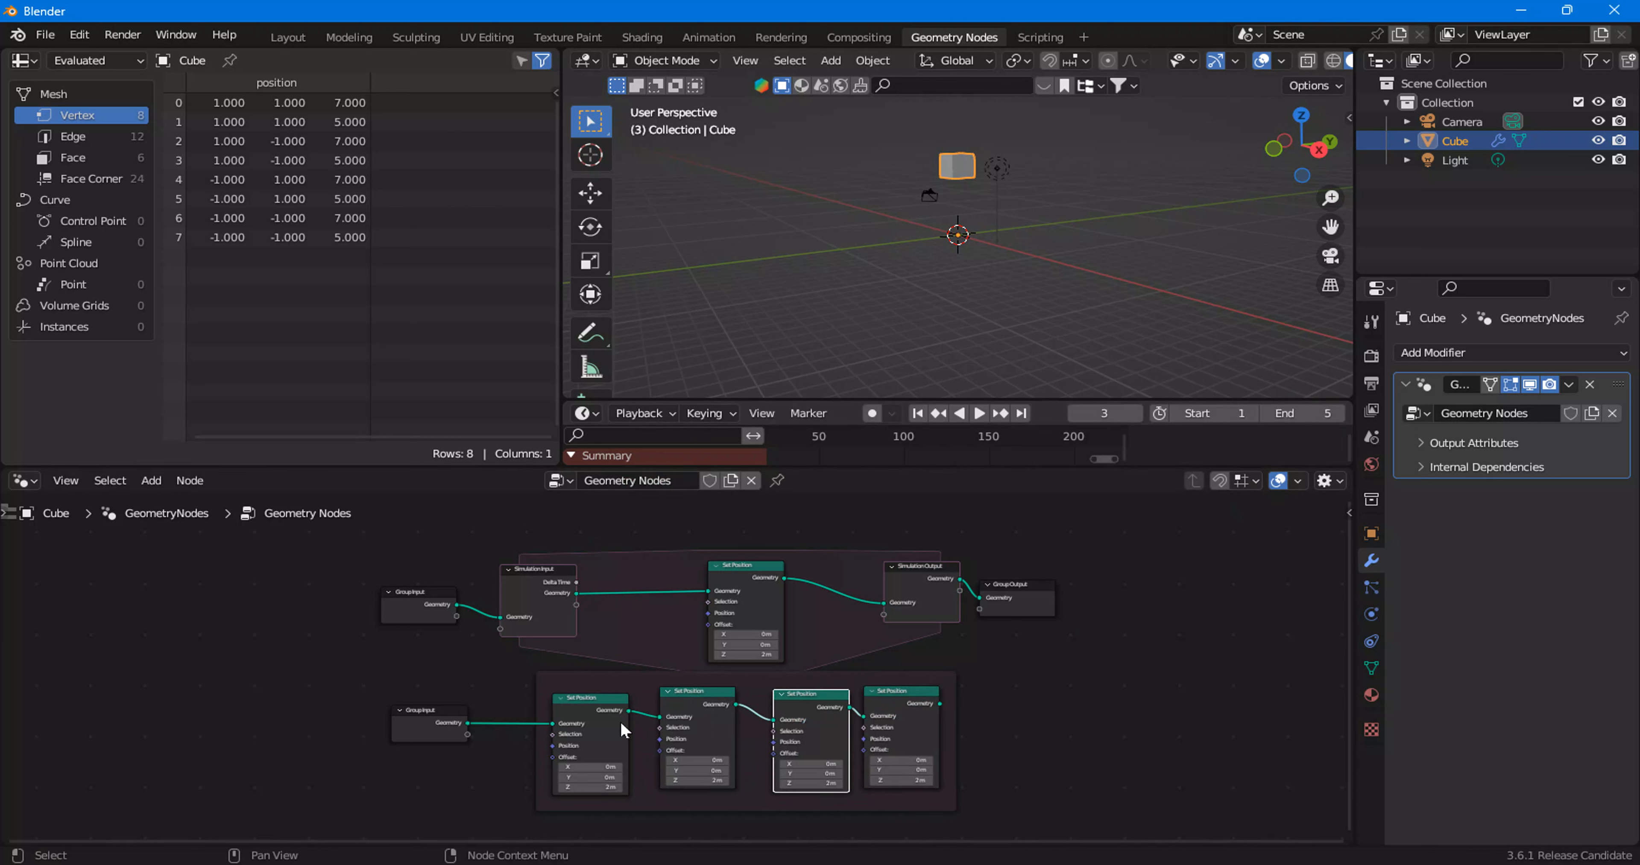
click(929, 706)
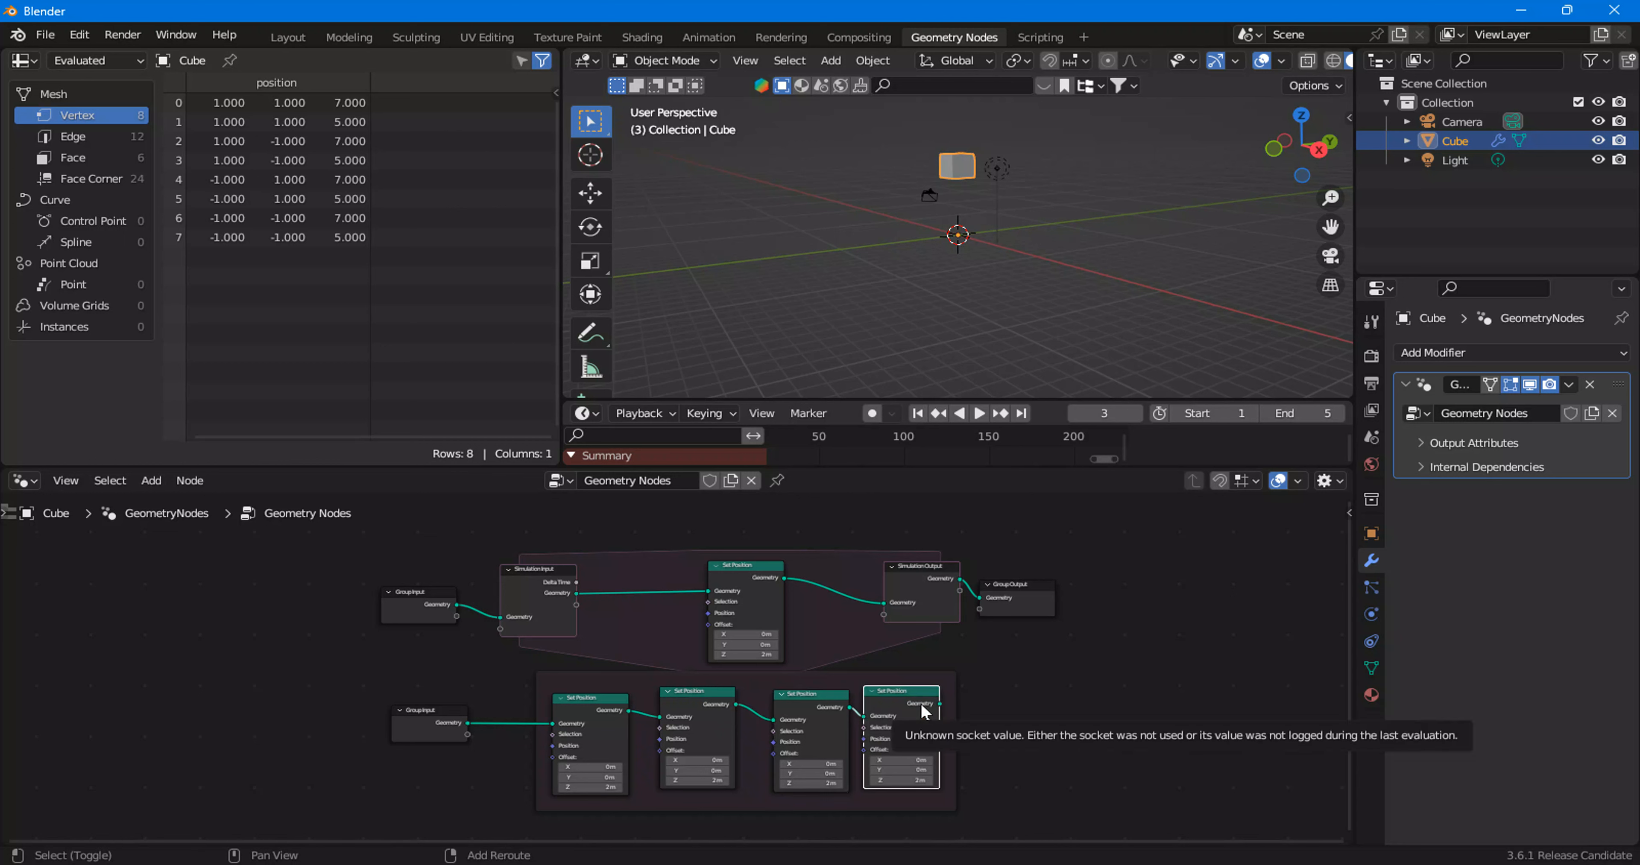
key(shift+d)
click(968, 728)
mouse_move(944, 700)
mouse_down()
mouse_move(983, 697)
mouse_move(957, 711)
mouse_up()
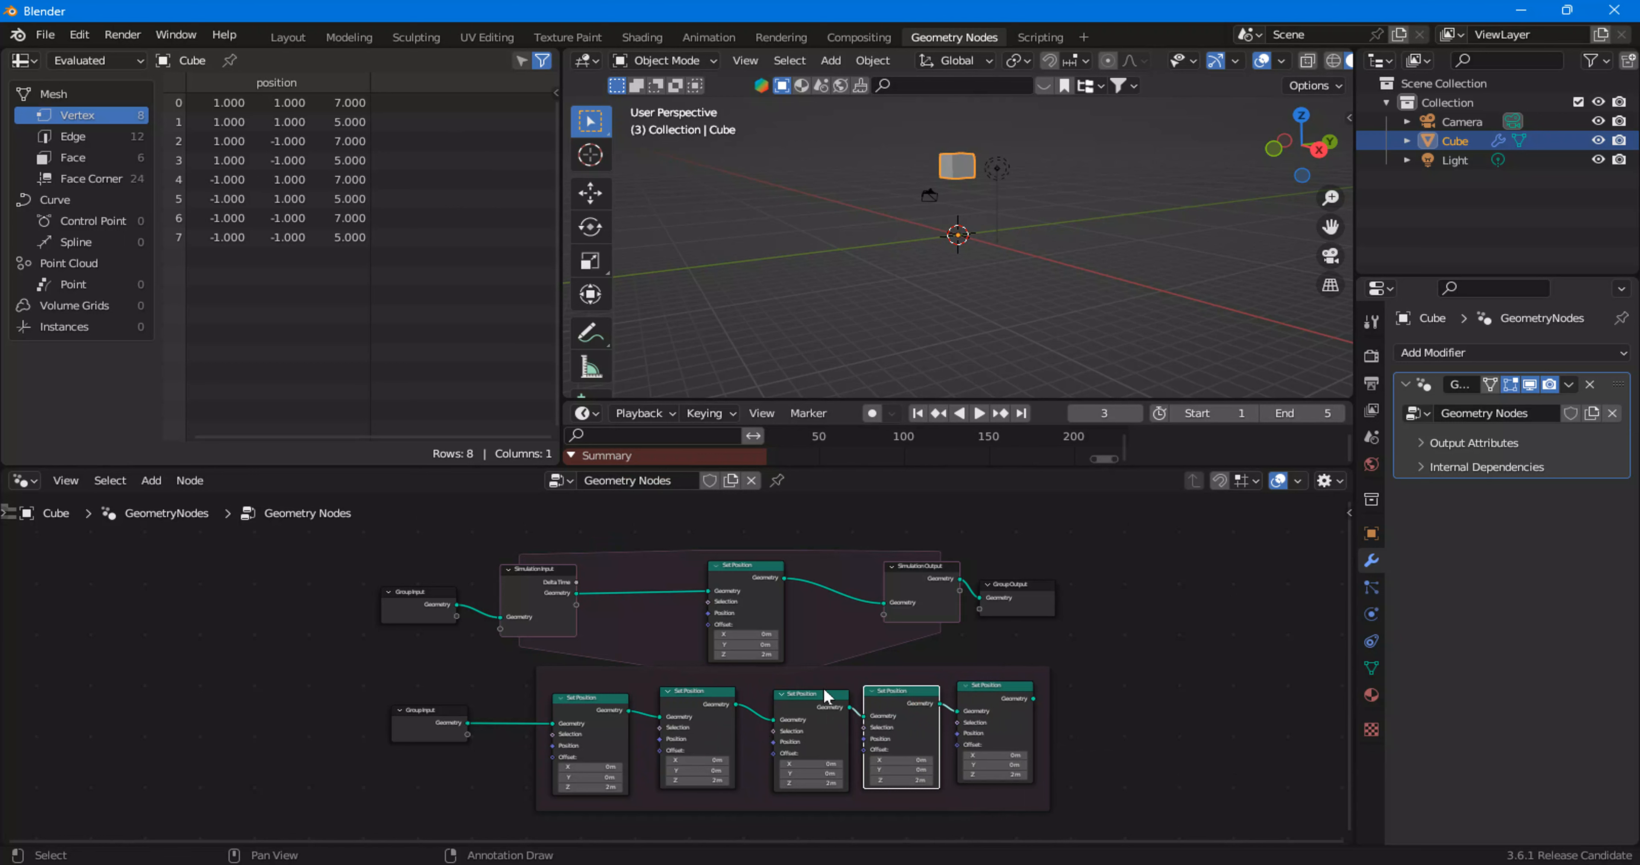
Step: Move the five framed Set Position nodes closer to the lower Group Input and play the five-frame simulation
drag(531, 690, 1059, 799)
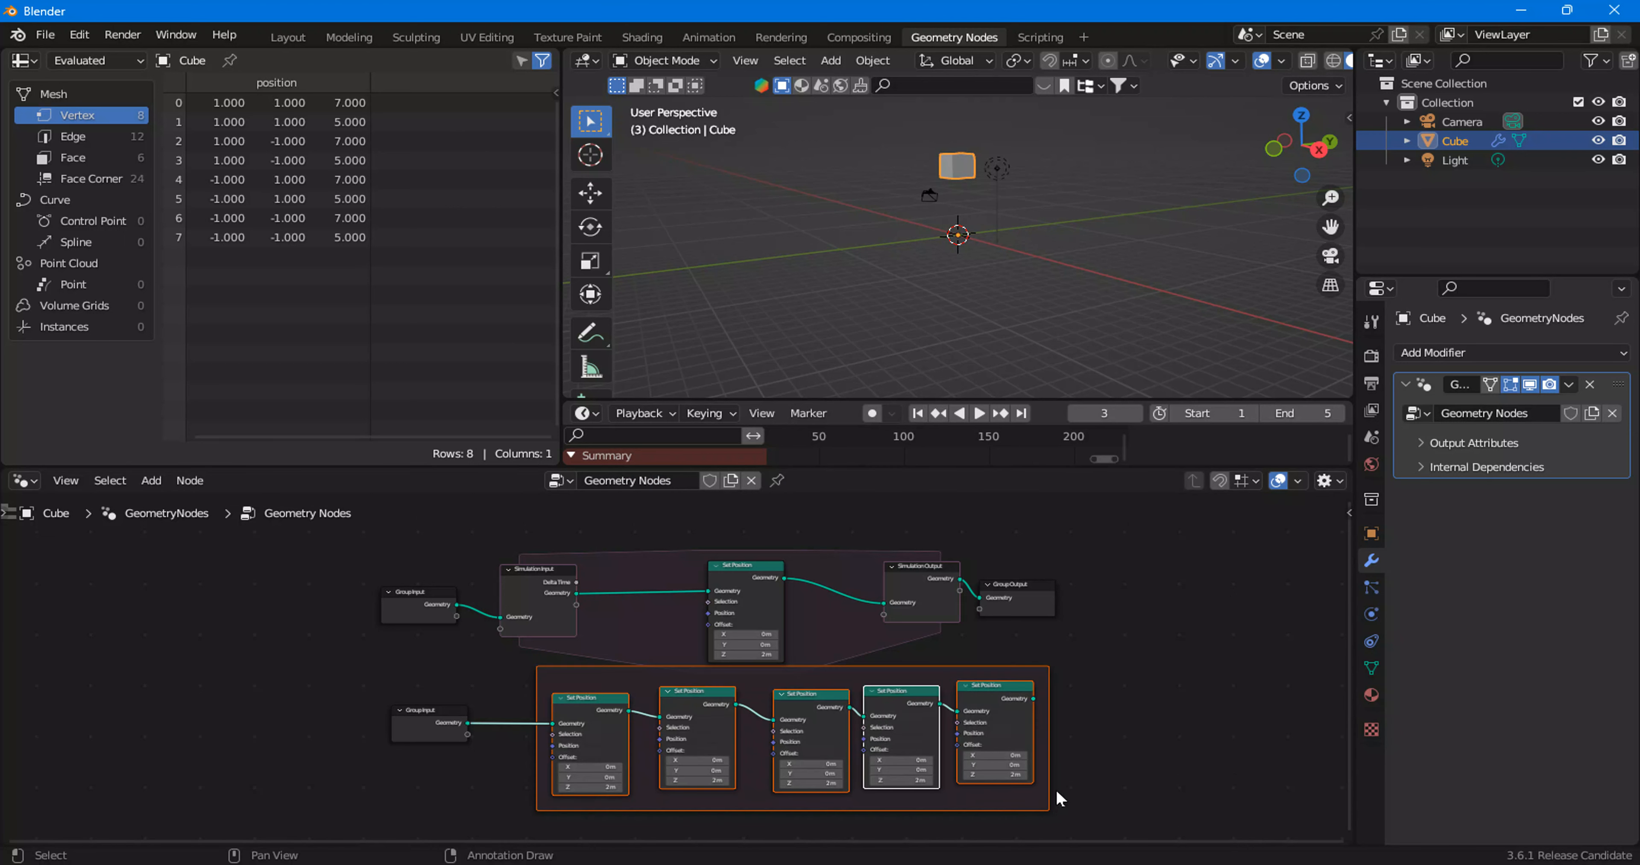
drag(860, 667, 826, 684)
scroll(949, 700, up, 2)
scroll(663, 698, down, 2)
middle_drag(677, 716, 672, 685)
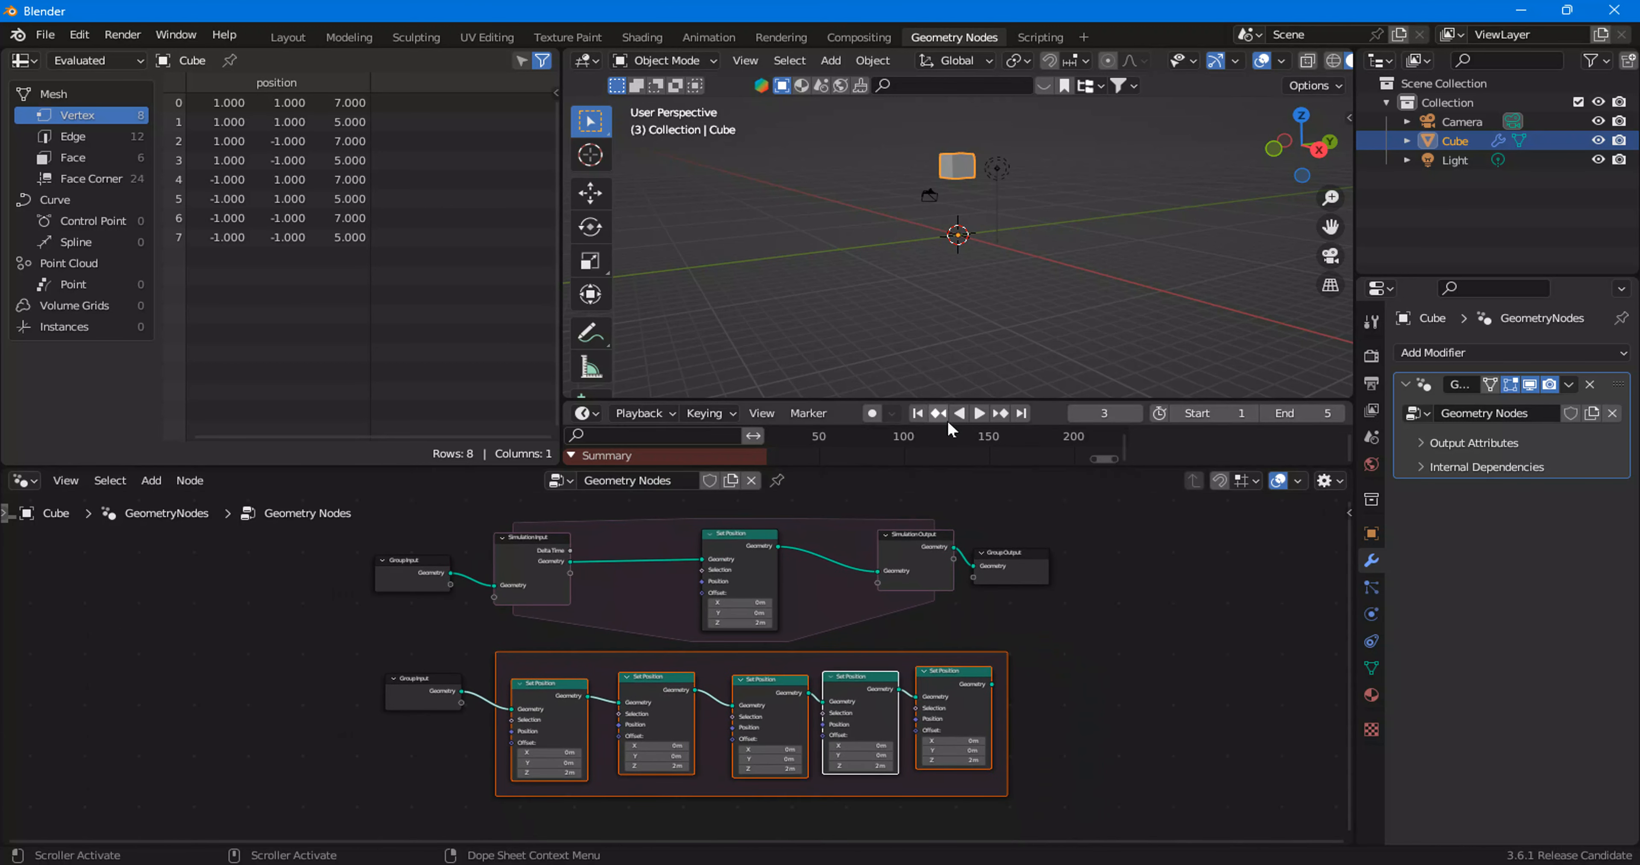
click(978, 414)
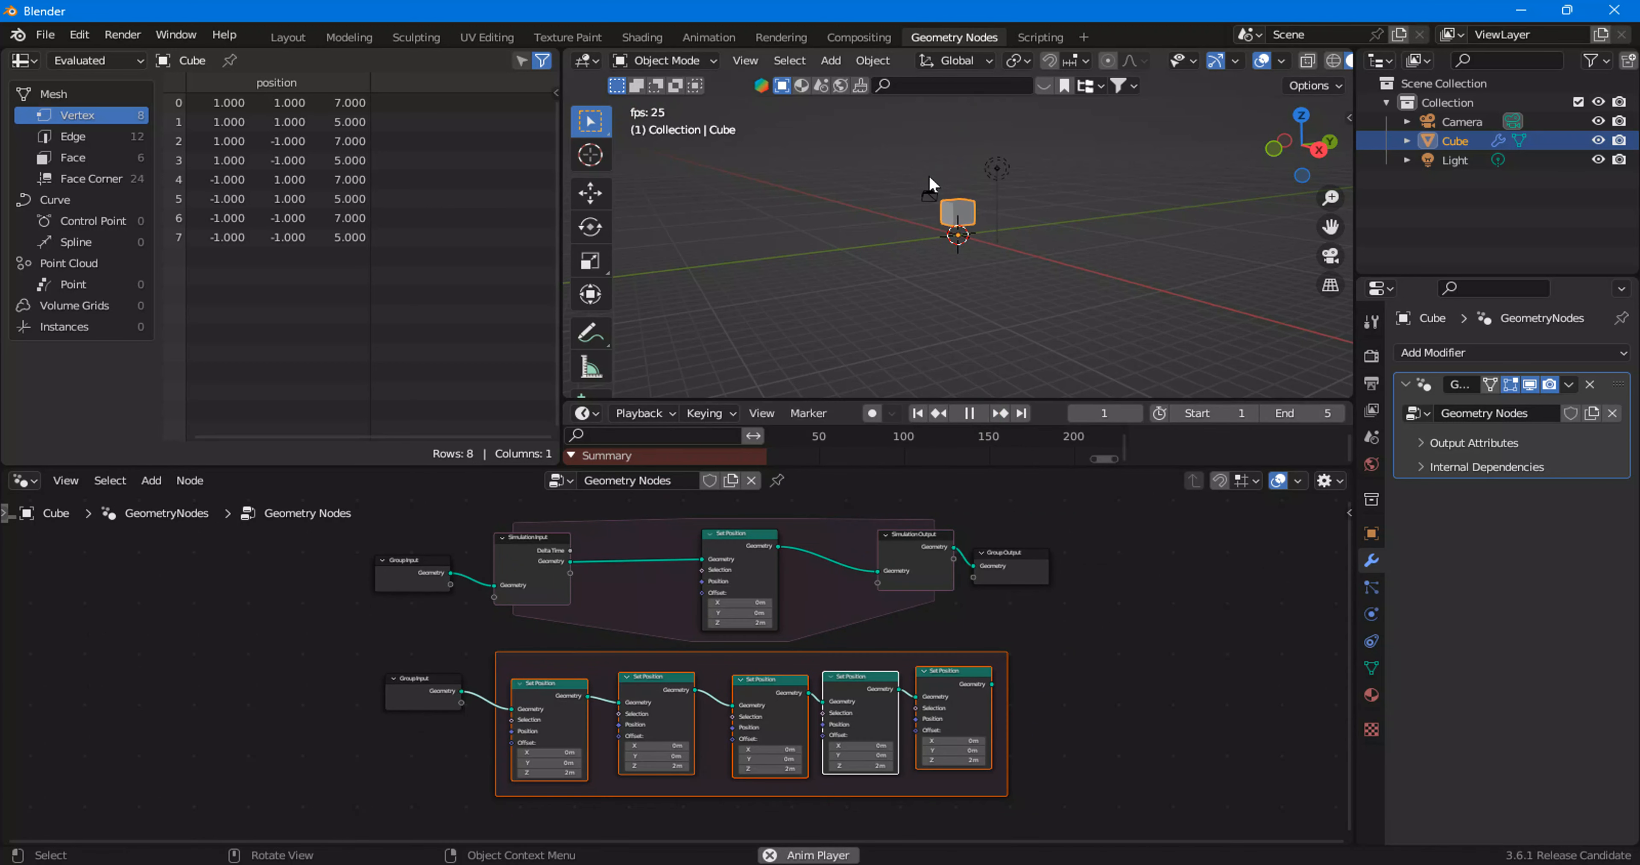
Step: Stop the playback and preview the outputs of the five chained Set Position nodes one after another with a Viewer node, twice through
key(Escape)
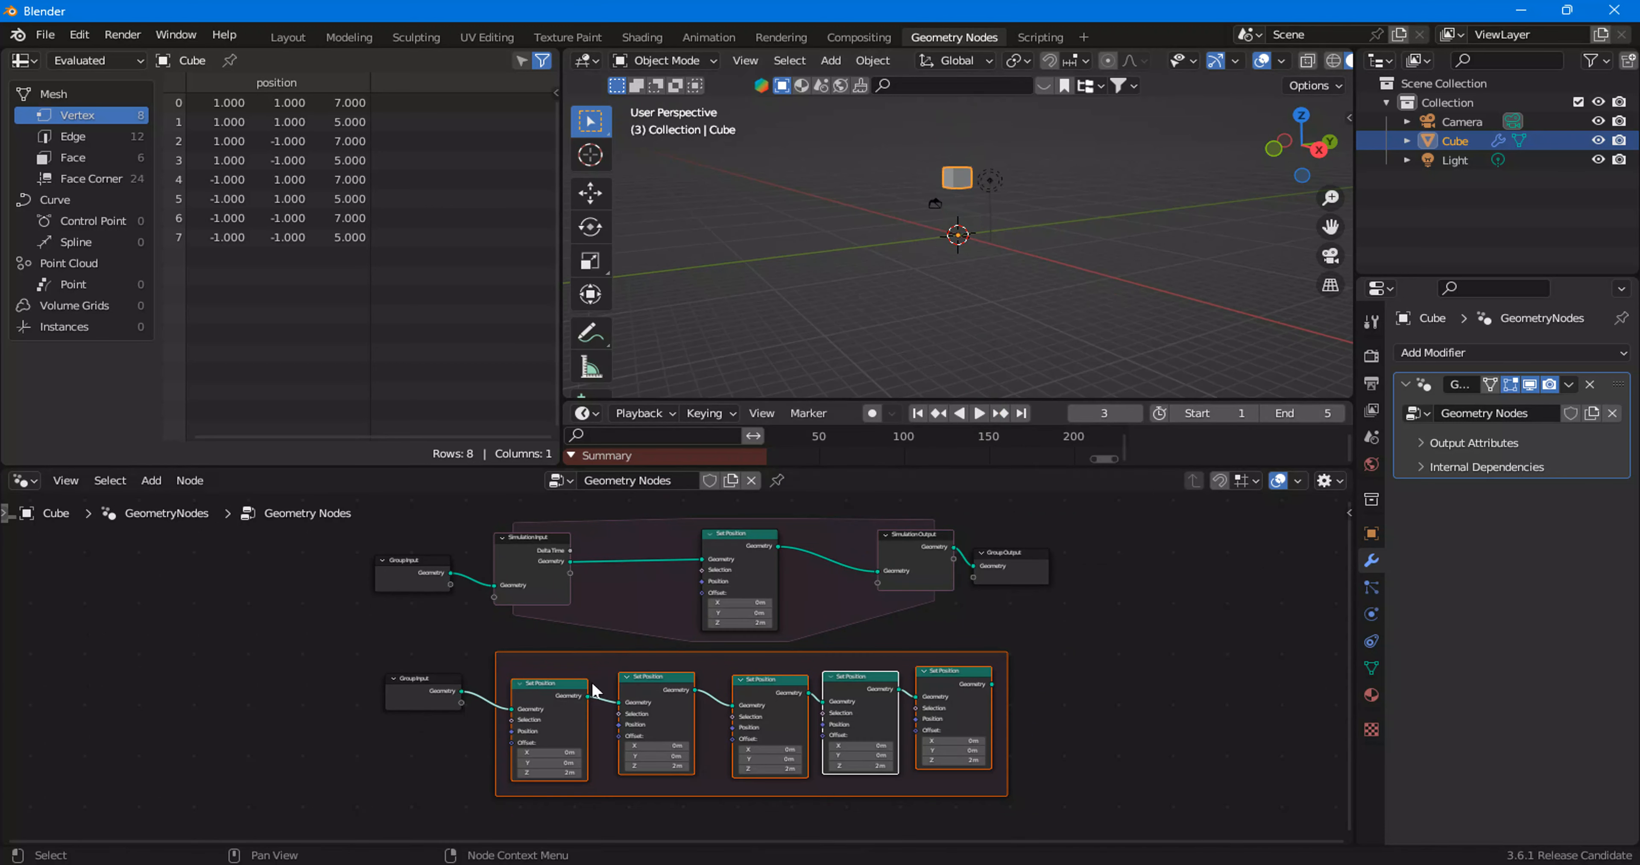
click(571, 698)
ctrl+shift+click(571, 700)
ctrl+shift+click(655, 687)
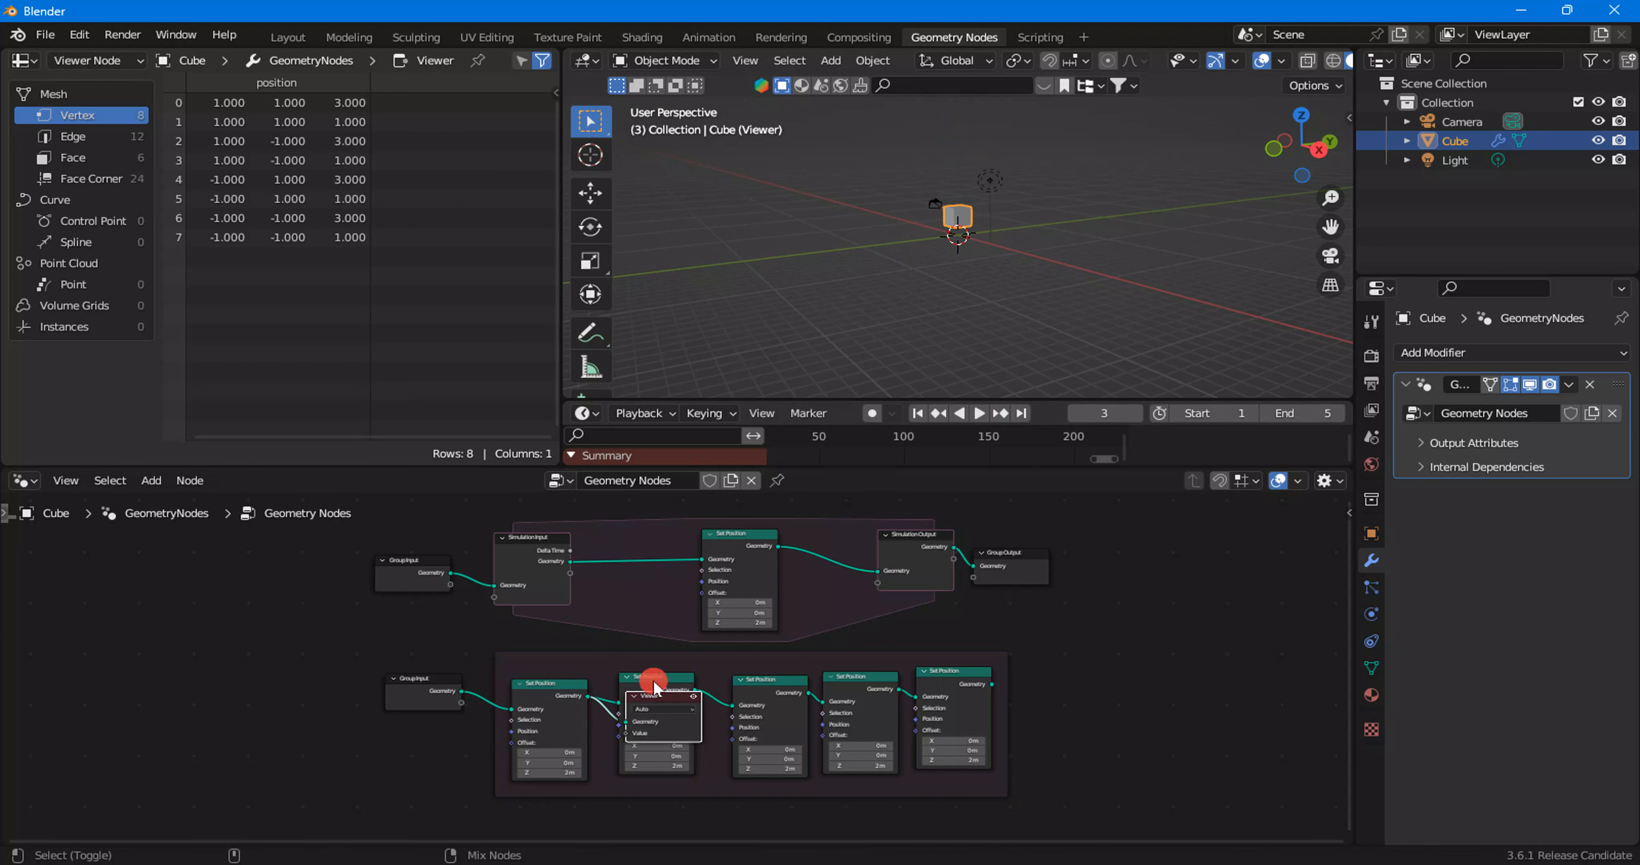
ctrl+shift+click(776, 691)
ctrl+shift+click(859, 688)
ctrl+shift+click(952, 697)
ctrl+shift+click(546, 695)
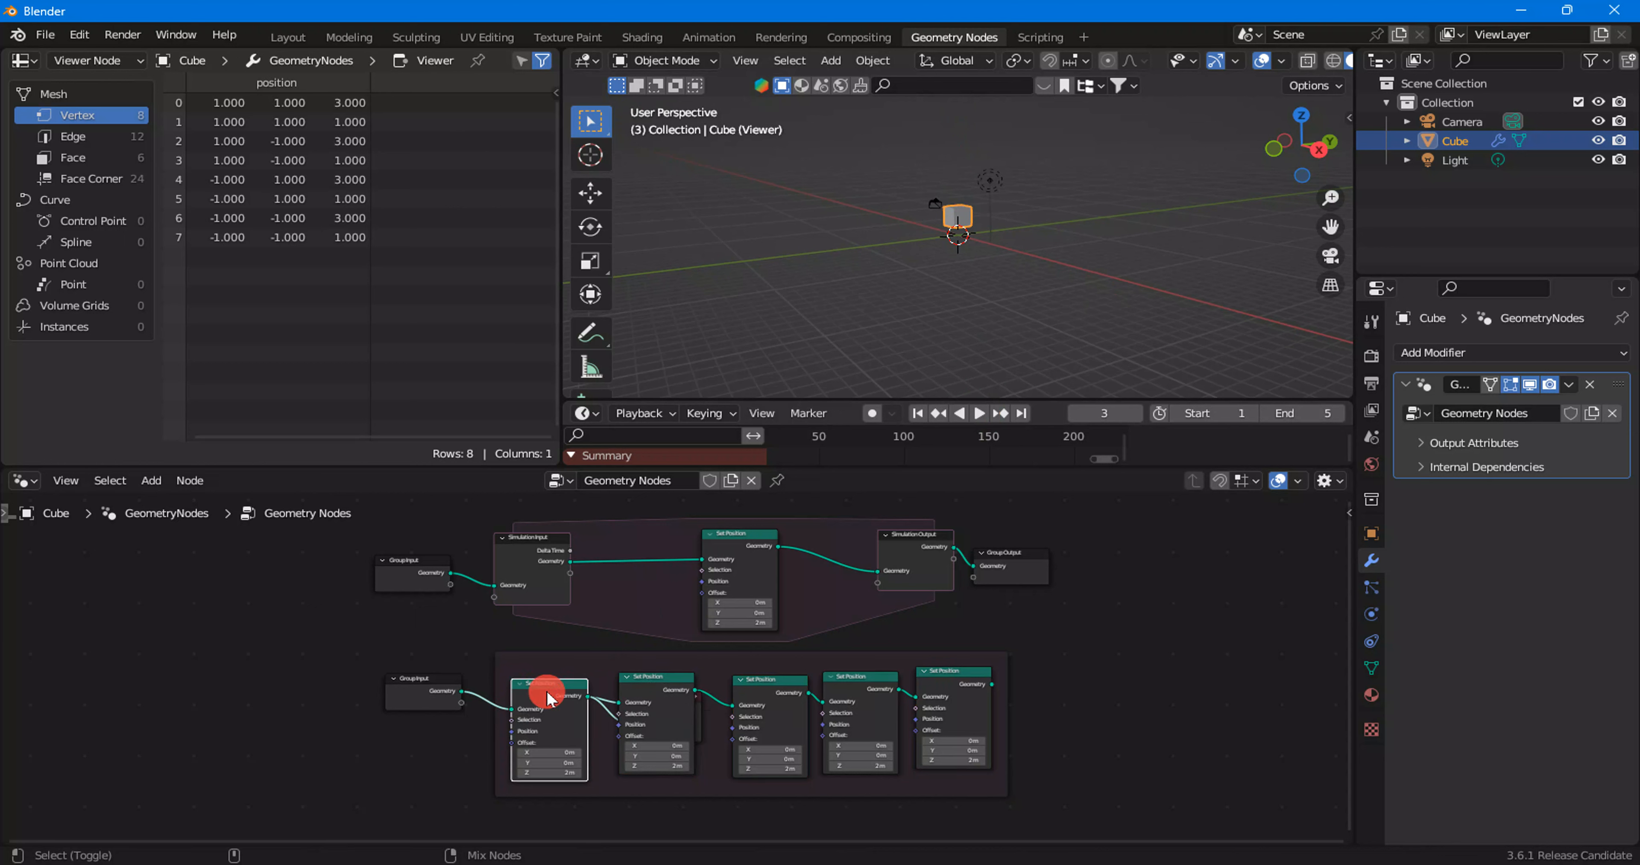
ctrl+shift+click(646, 698)
ctrl+shift+click(778, 687)
ctrl+shift+click(865, 686)
ctrl+shift+click(952, 687)
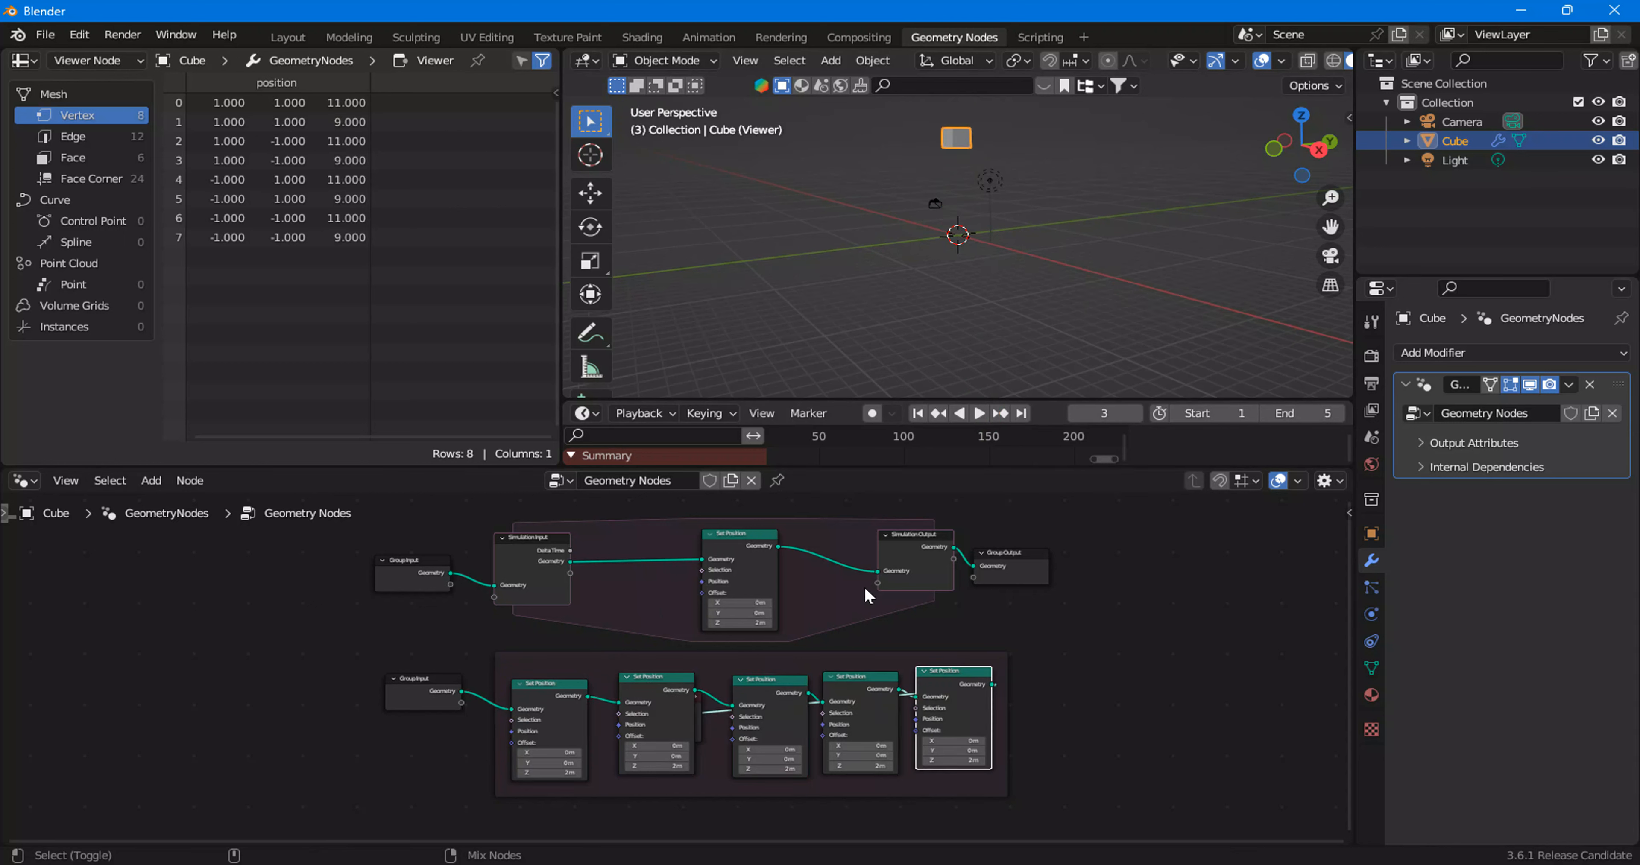
Step: Centre the timeline on the current frame, zoom it to about frames 0 to 6, and briefly play the animation
scroll(792, 445, up, 1)
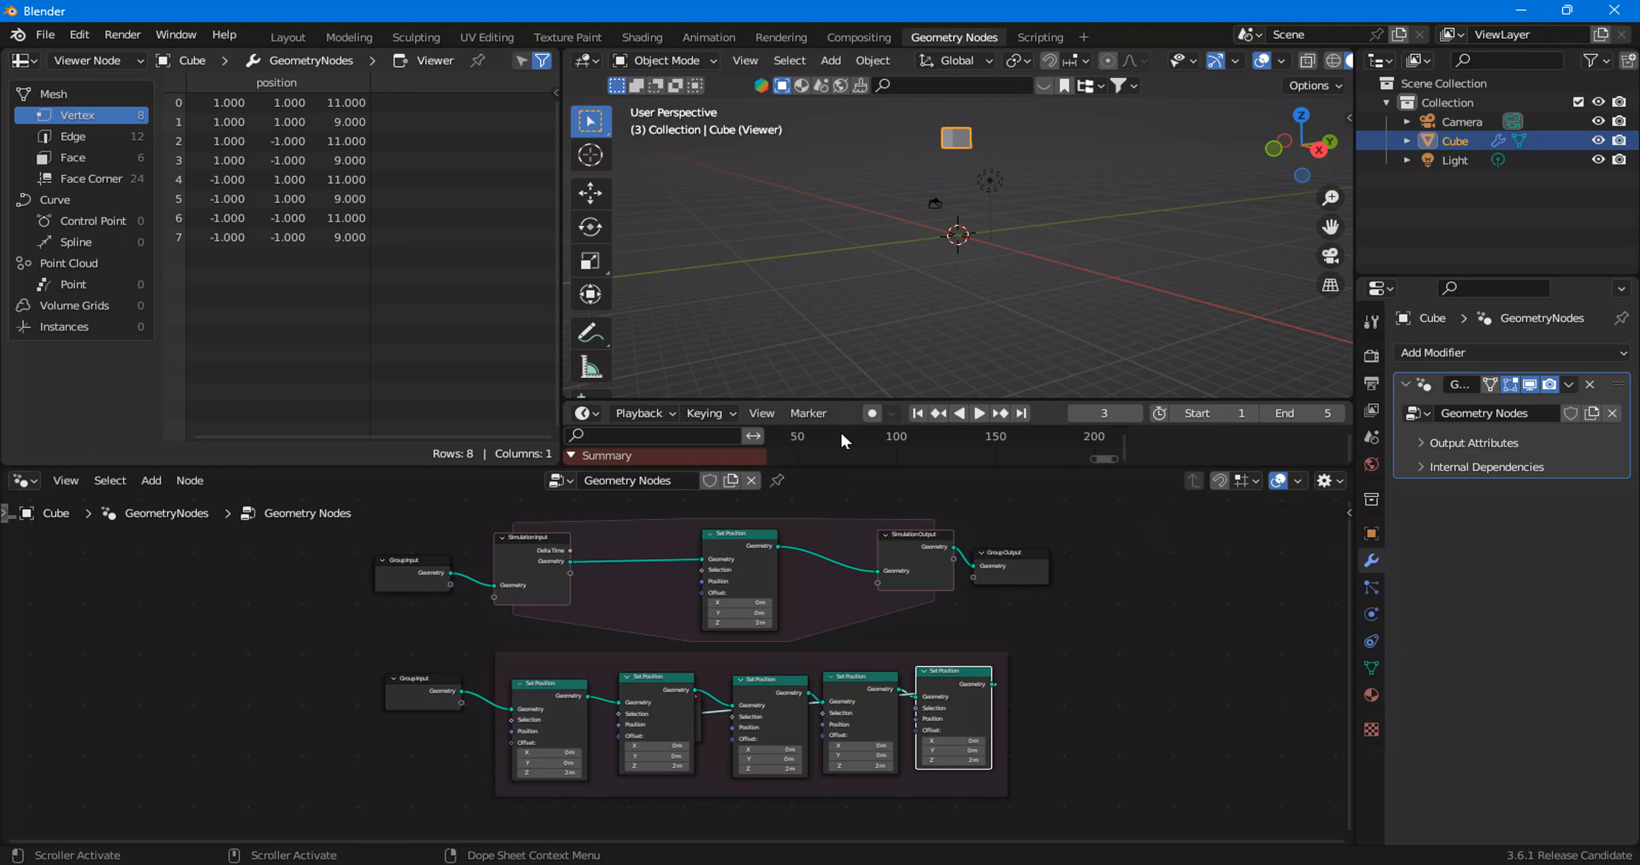
scroll(802, 445, up, 3)
click(762, 413)
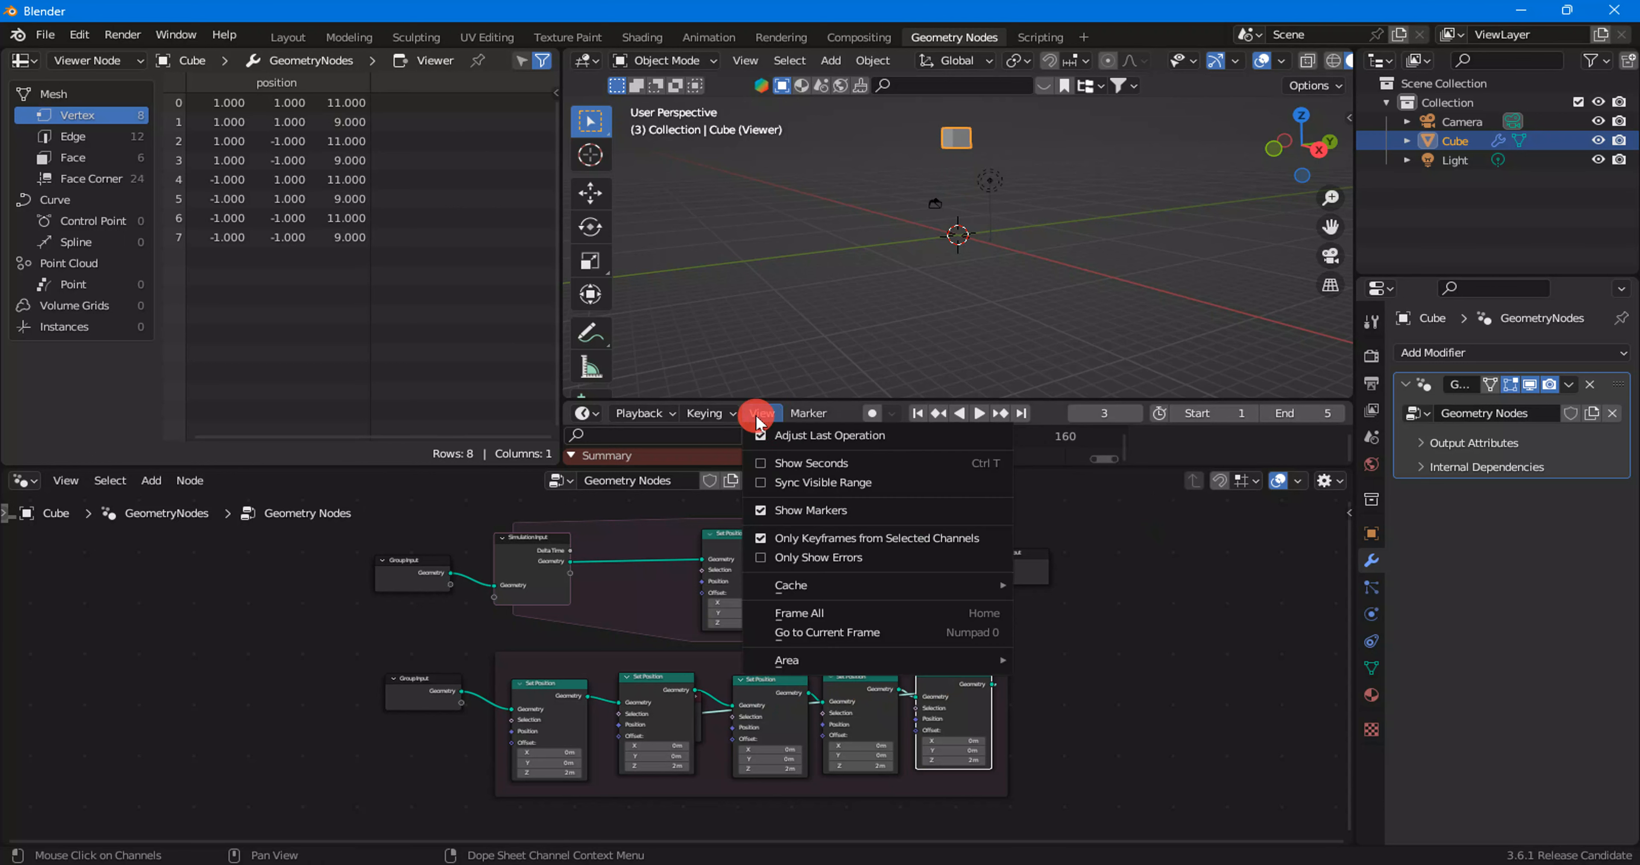
click(828, 633)
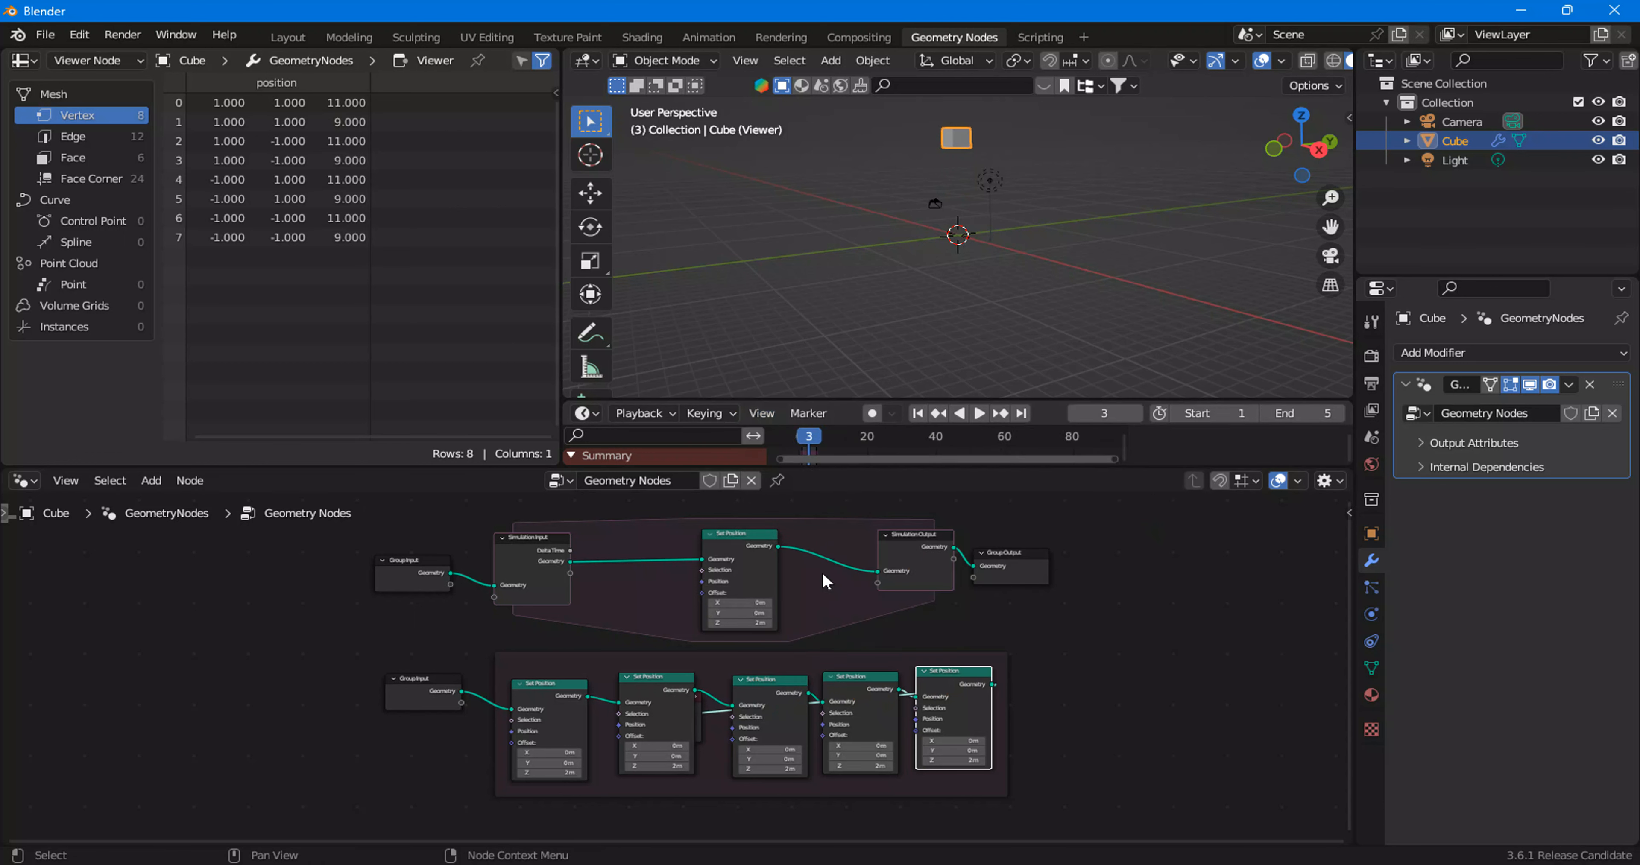
scroll(881, 451, up, 8)
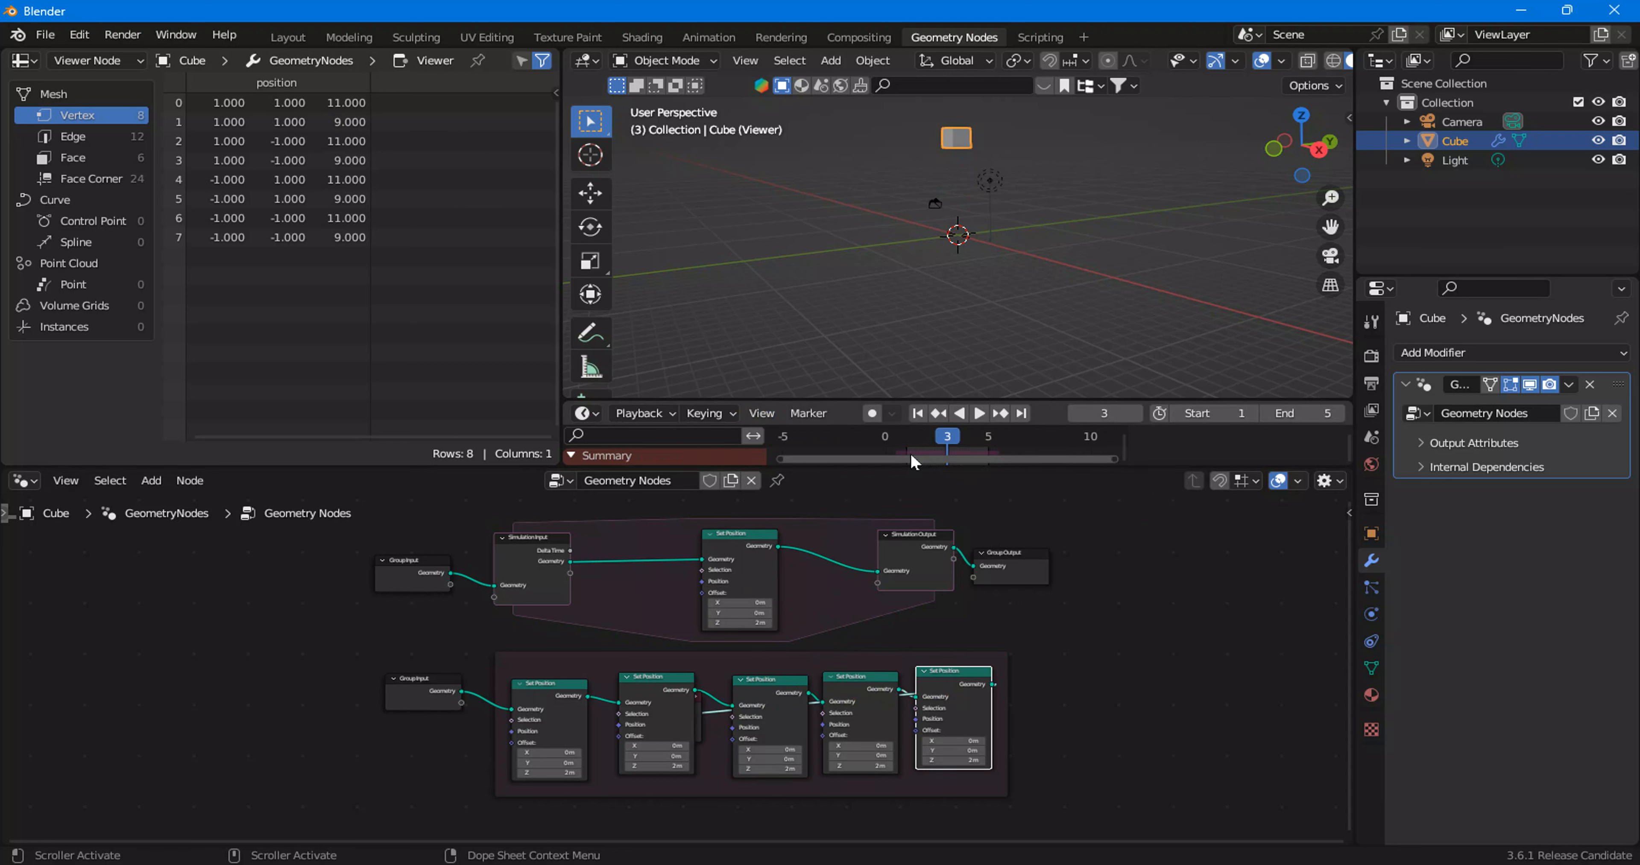
scroll(912, 456, up, 4)
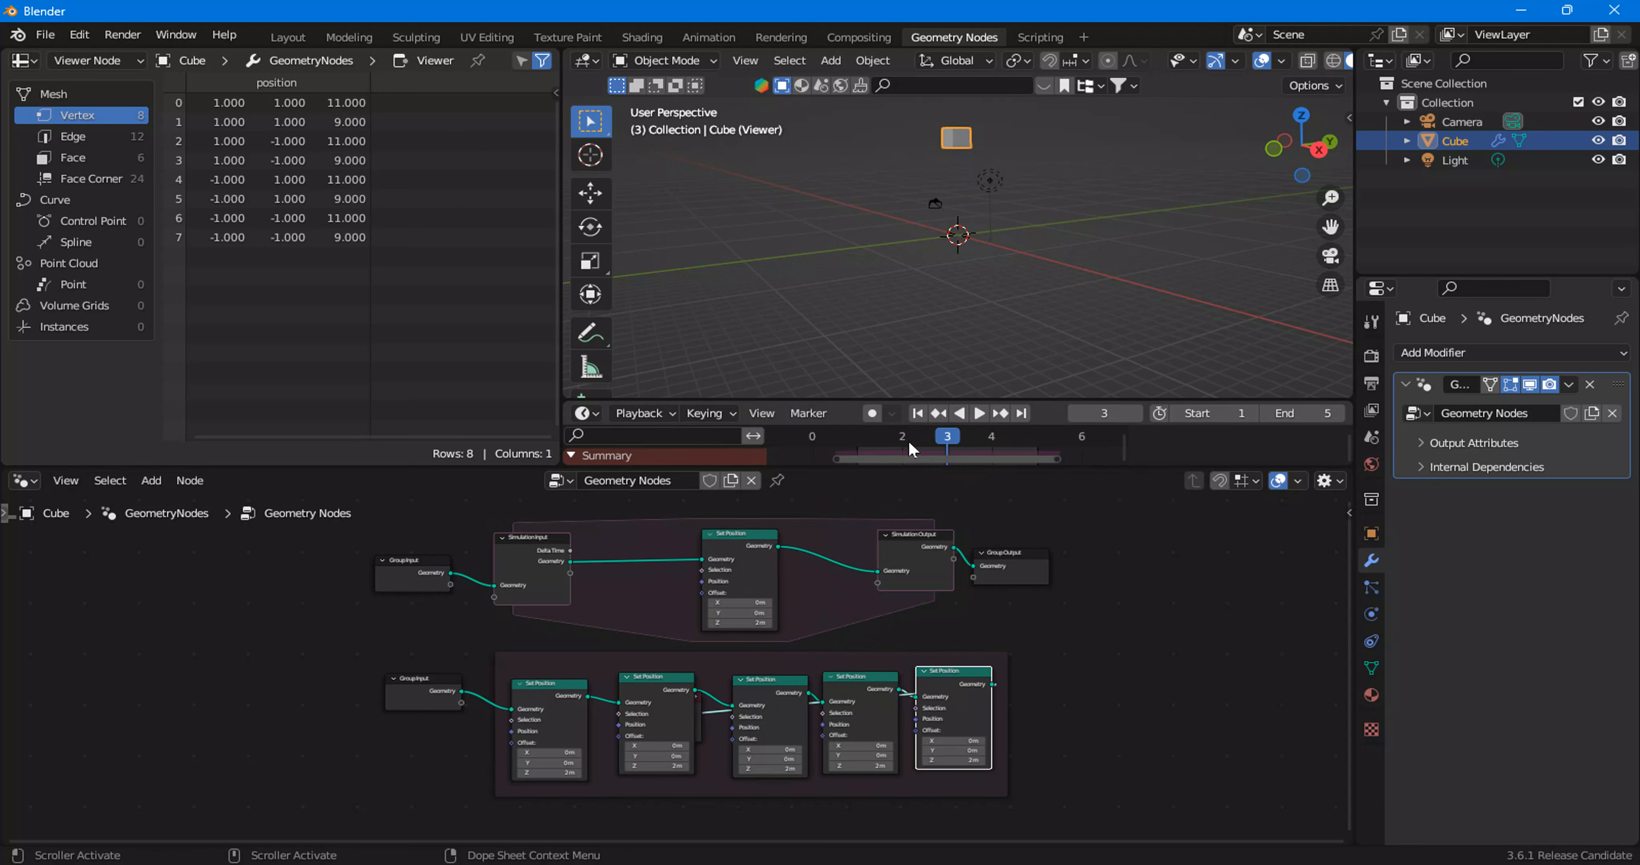
key(space)
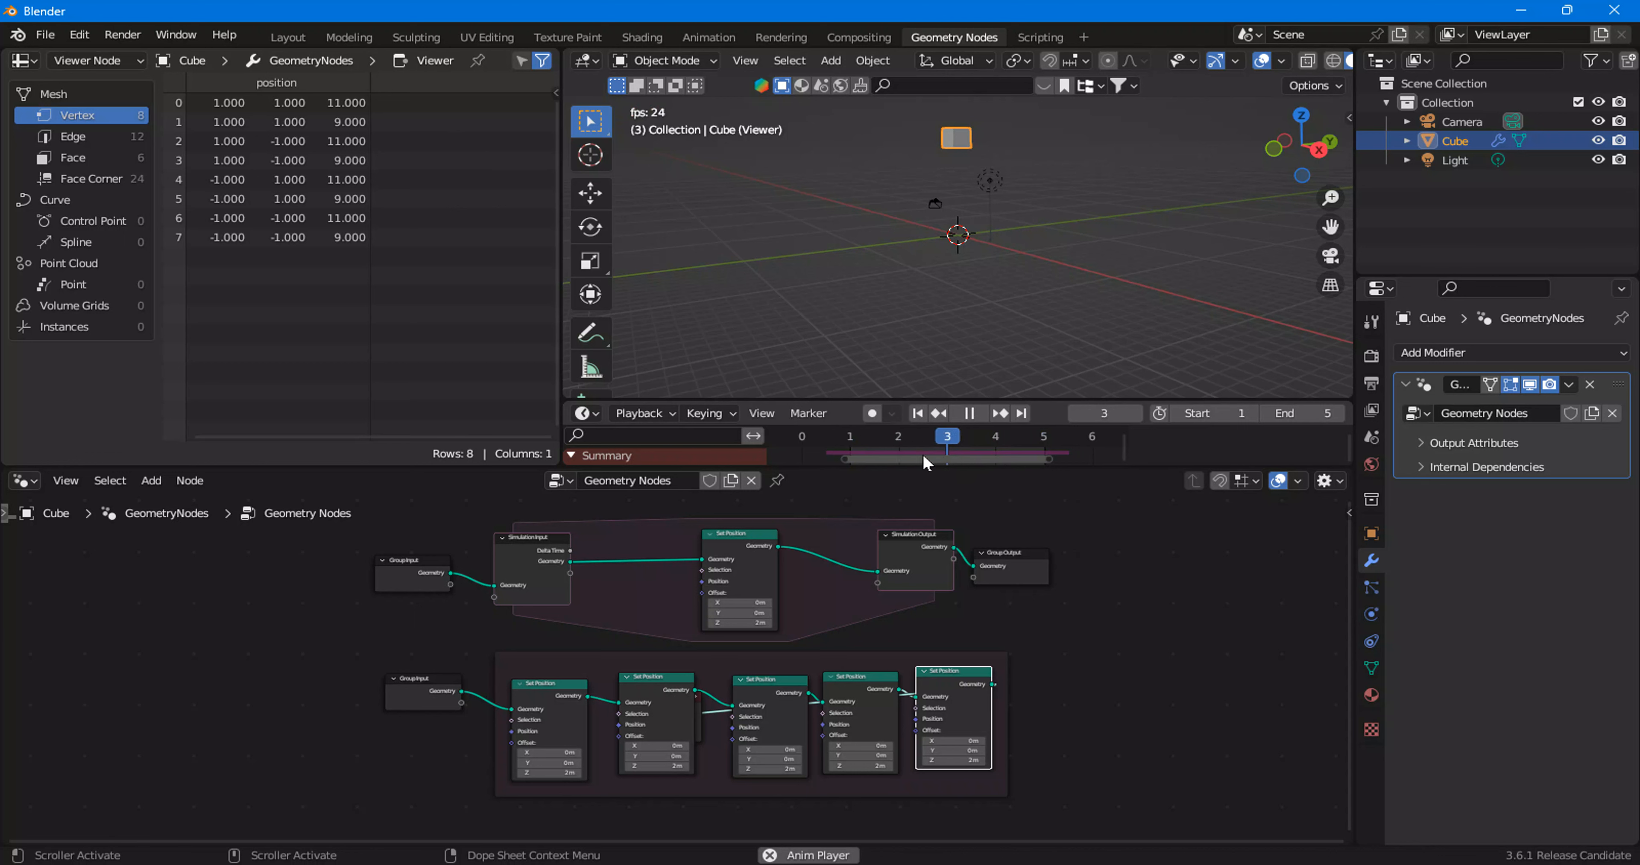
key(space)
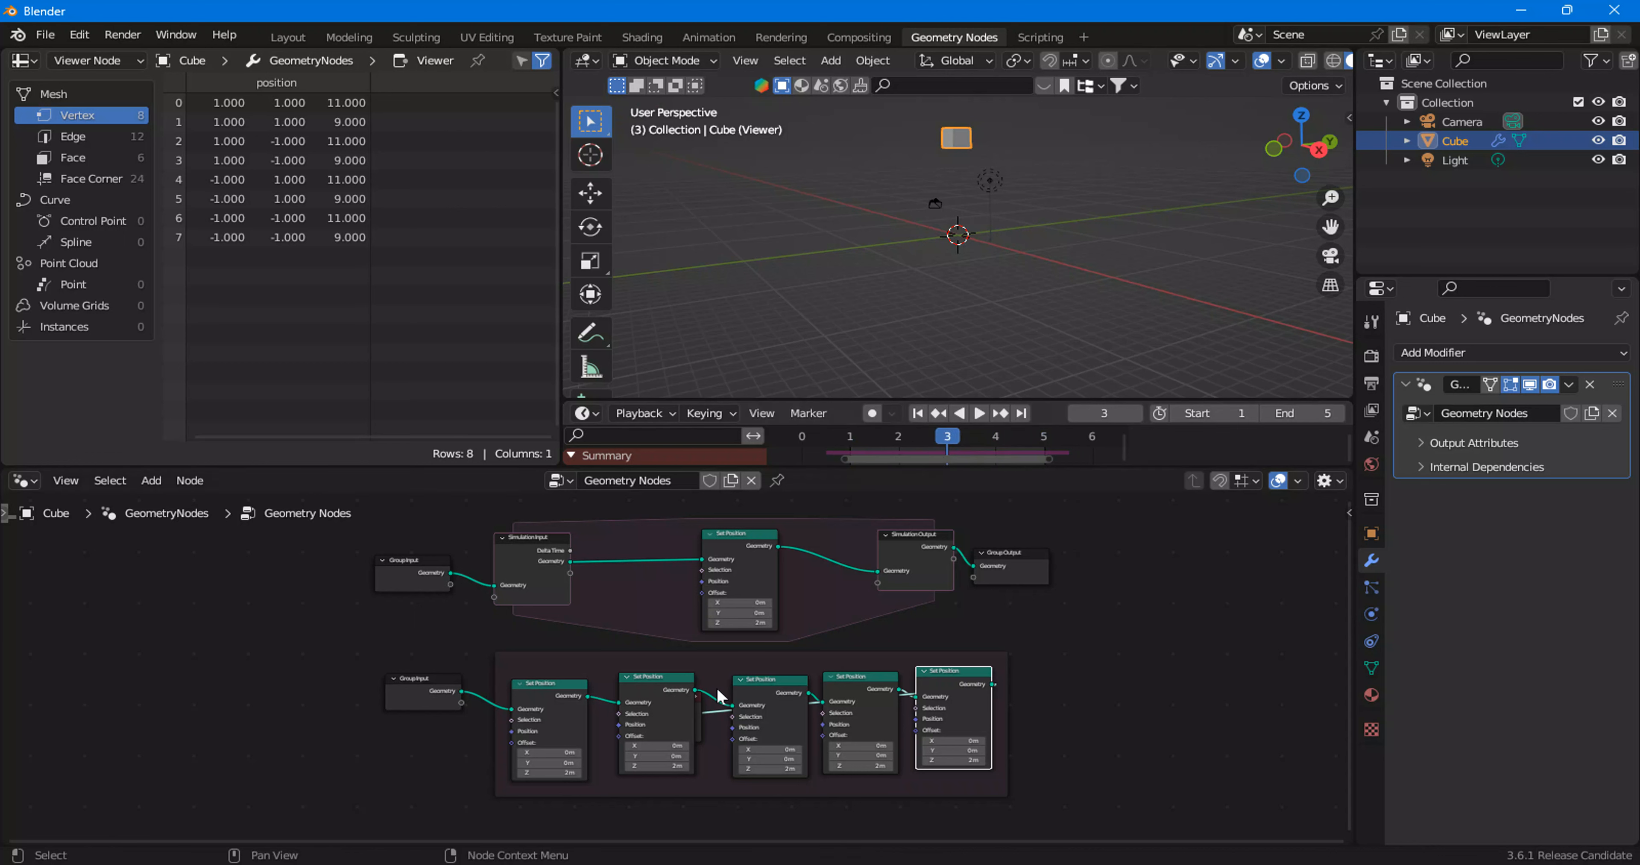
Step: Select the lower chain's Set Position nodes in turn, and delete the Viewer node hidden behind the second one
click(569, 701)
click(697, 691)
click(780, 691)
click(870, 694)
click(945, 683)
drag(647, 698, 640, 697)
click(700, 737)
key(x)
Step: Reposition the first two Set Position nodes of the lower chain for clearer spacing, and move the playhead to frame 4
mouse_move(540, 703)
mouse_down()
mouse_move(515, 688)
mouse_move(556, 691)
mouse_up()
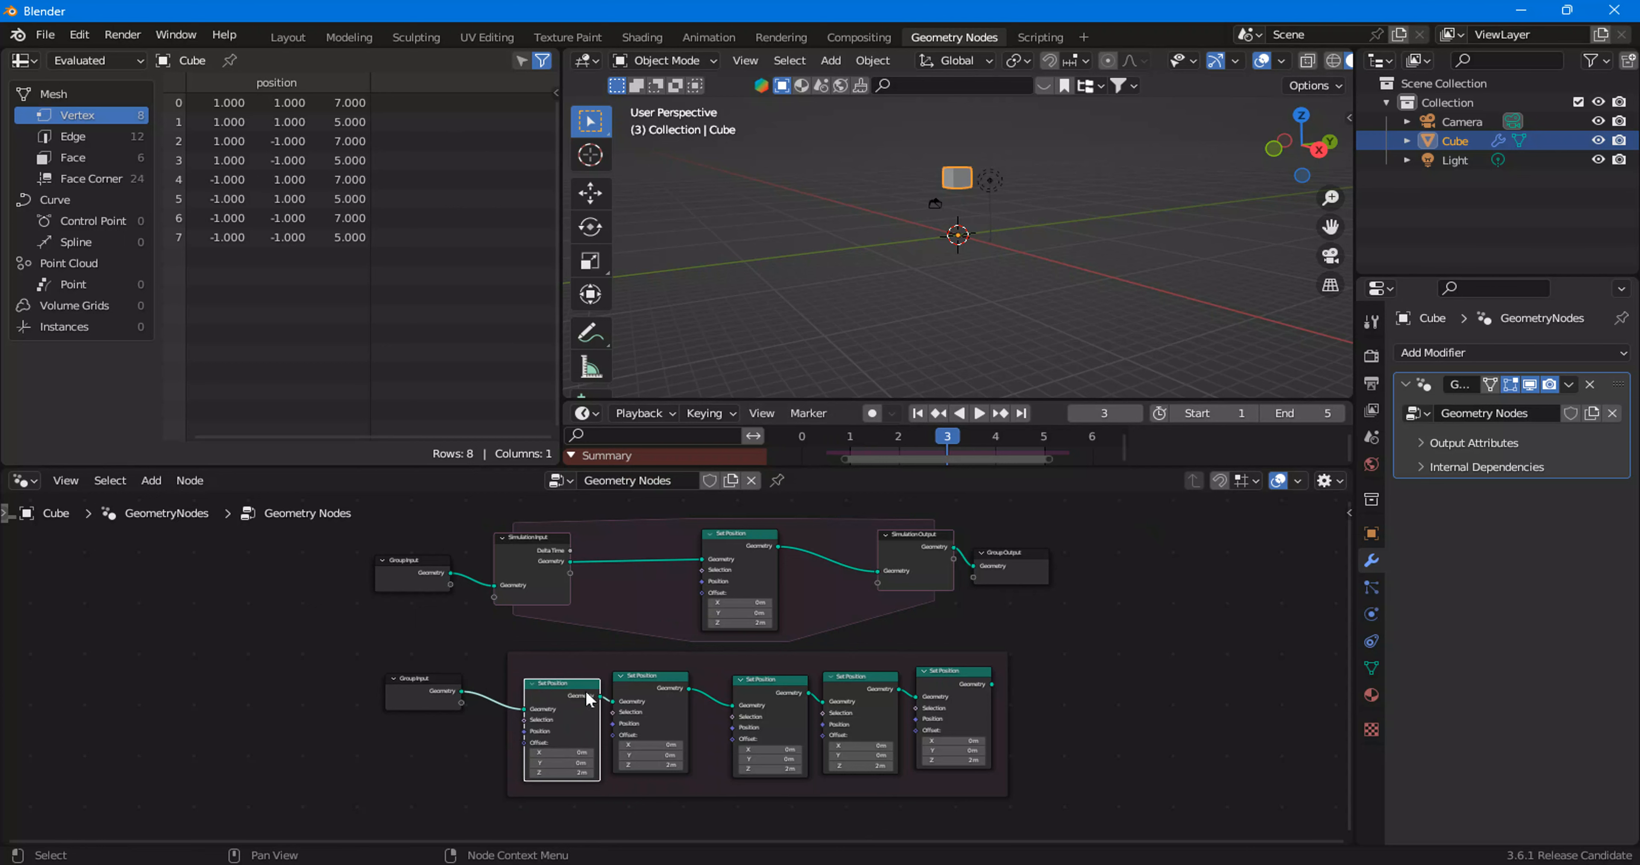
drag(560, 686, 547, 684)
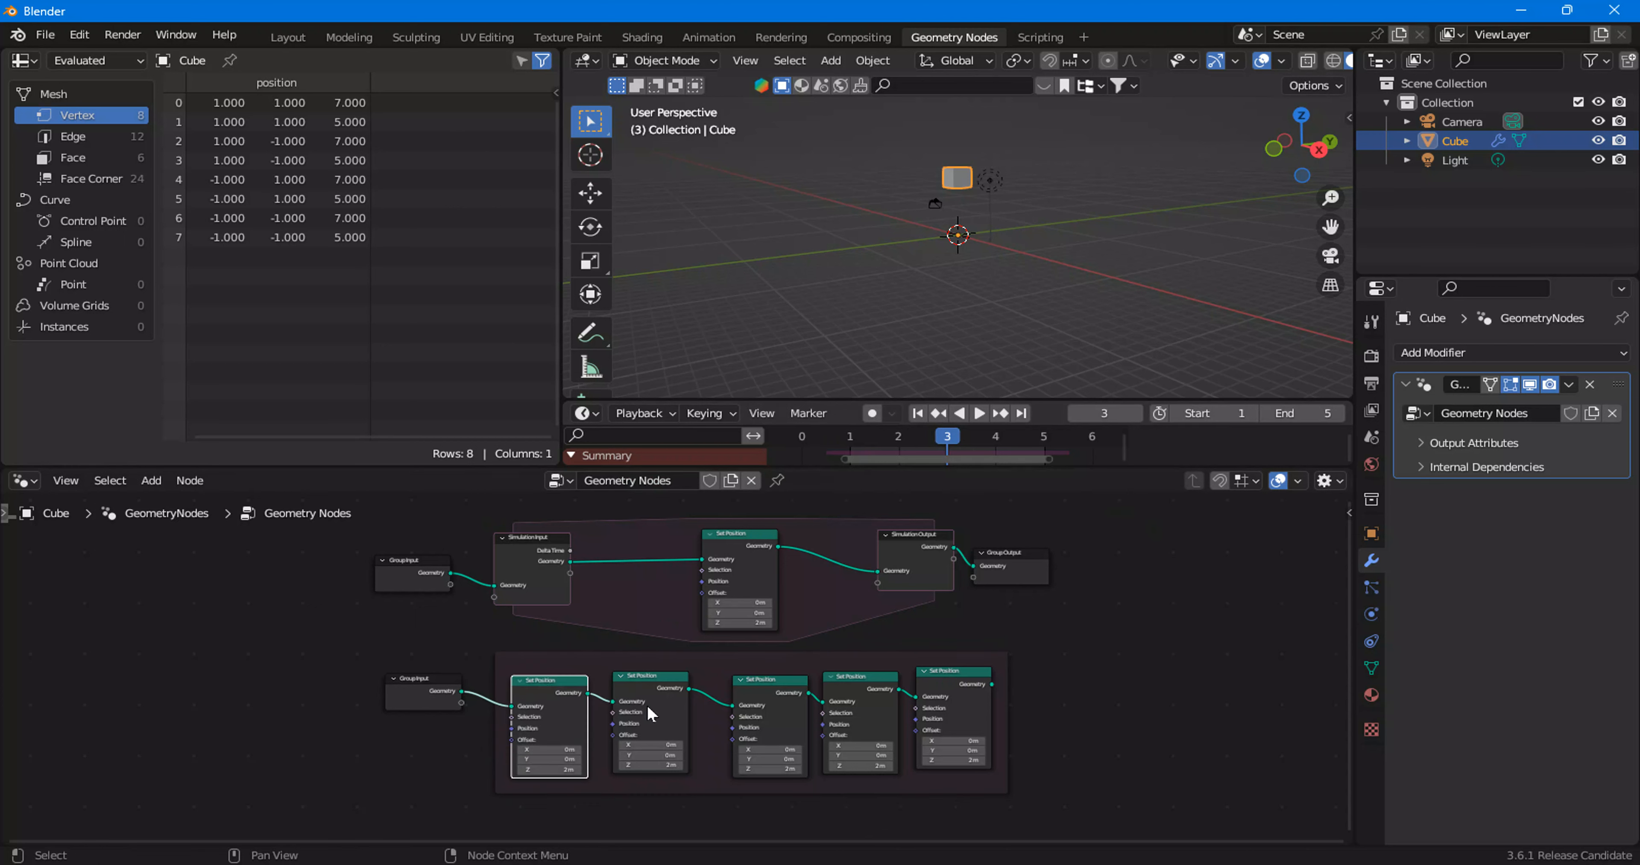
drag(661, 679, 684, 682)
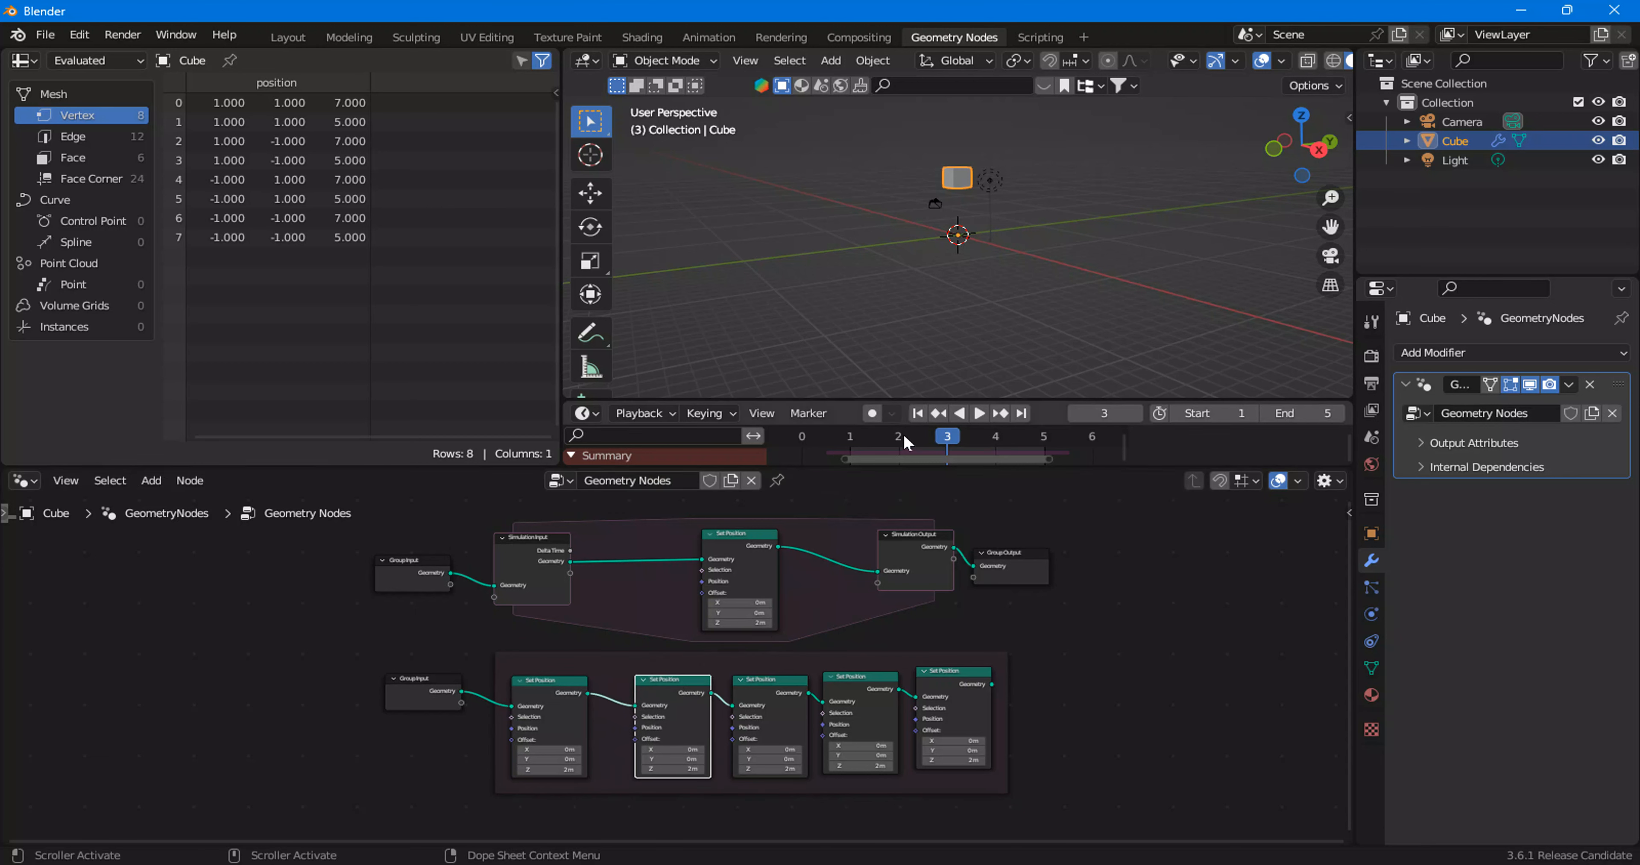
click(766, 697)
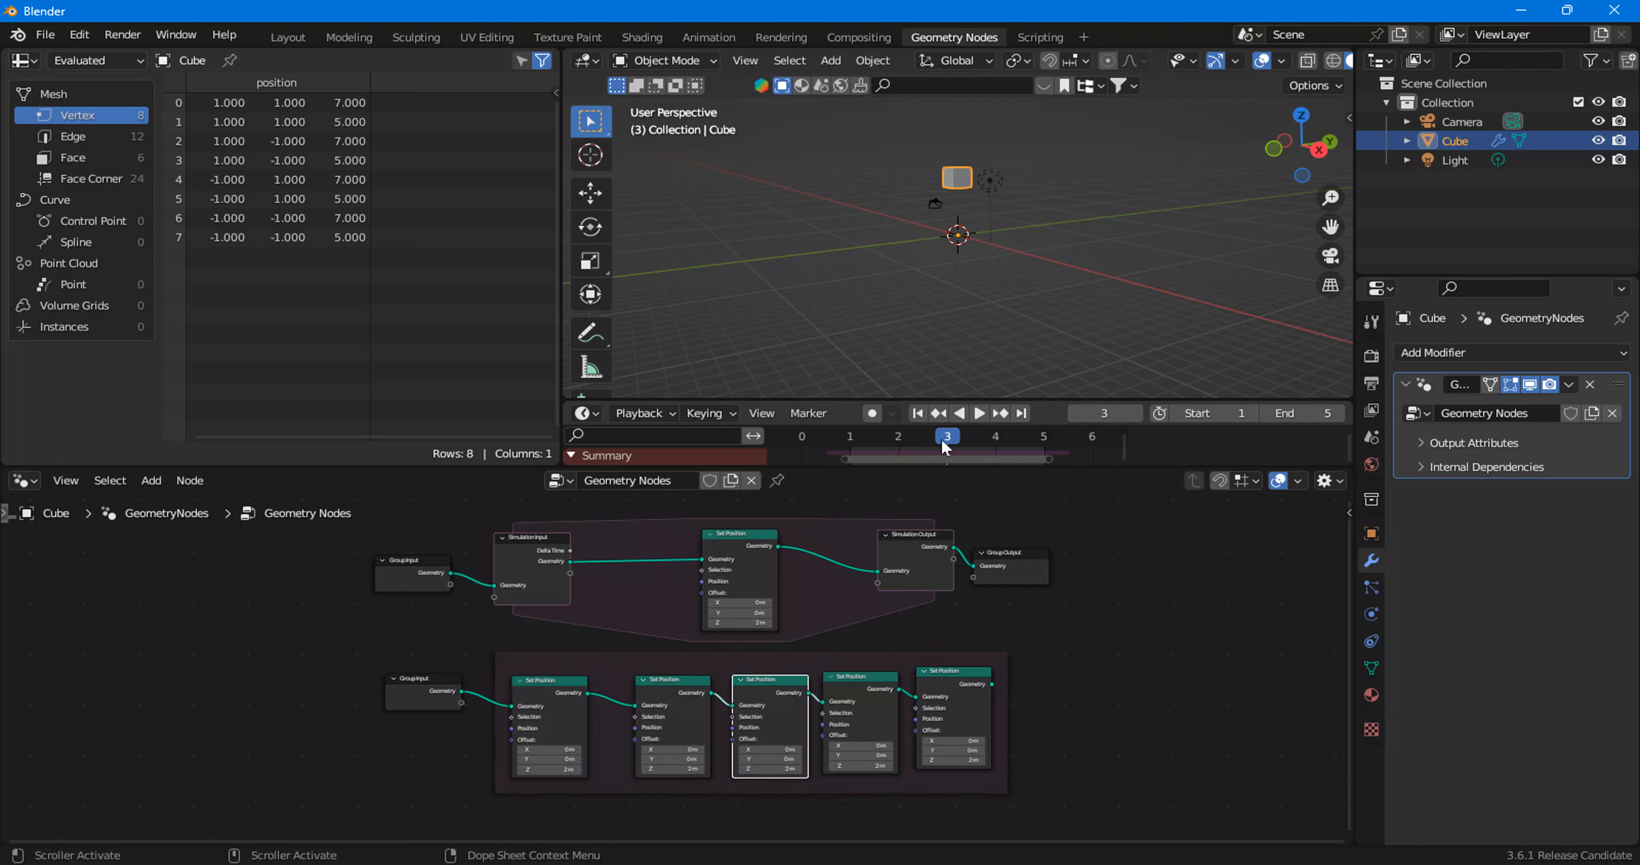
click(877, 685)
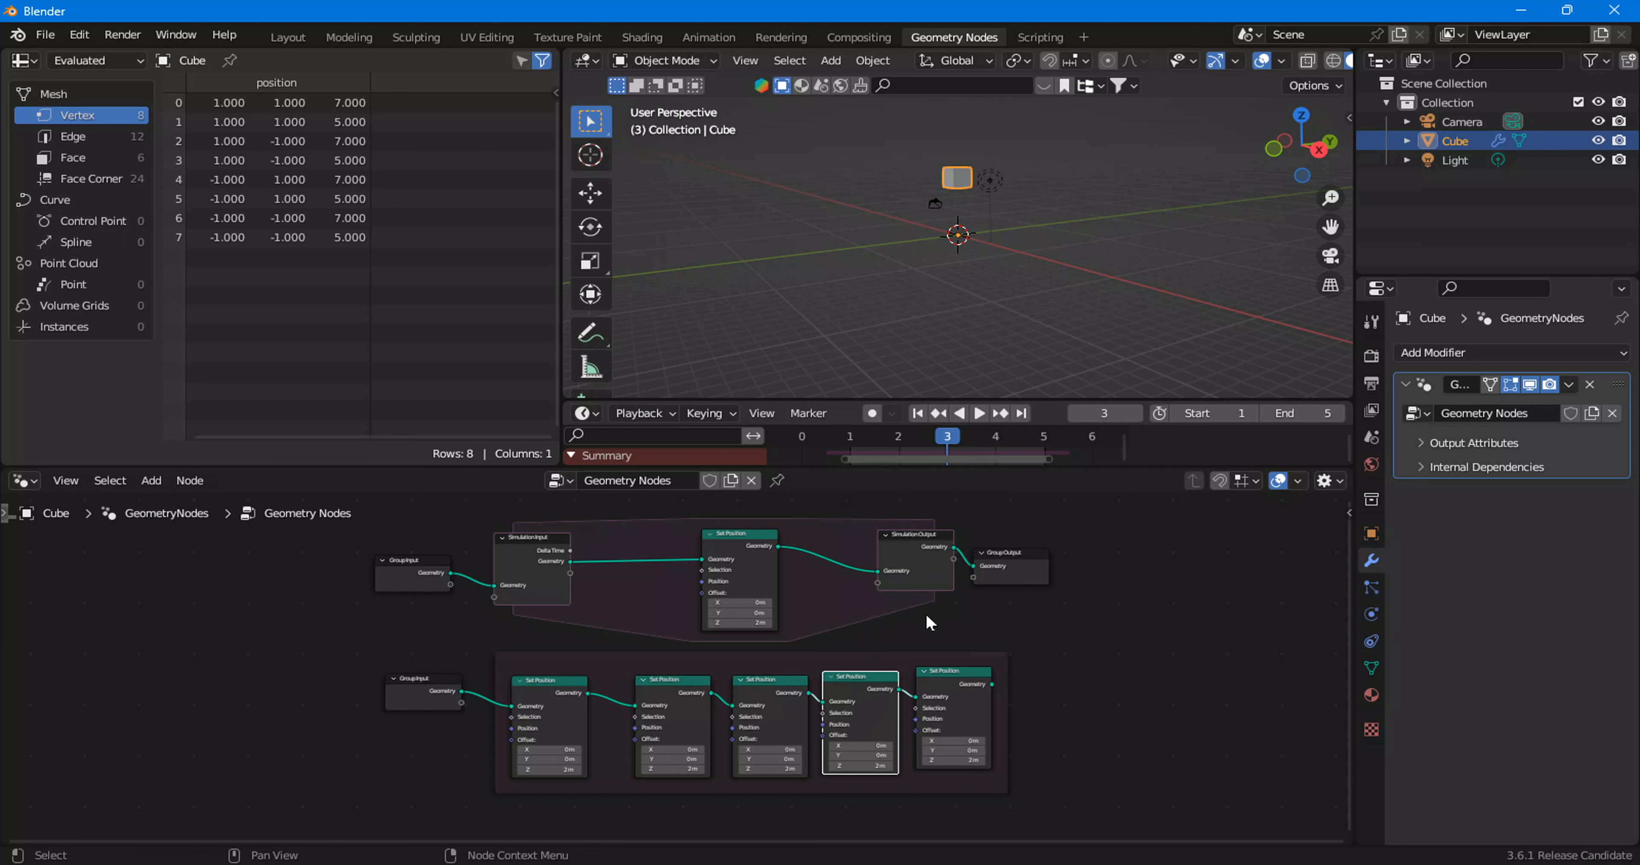
click(996, 437)
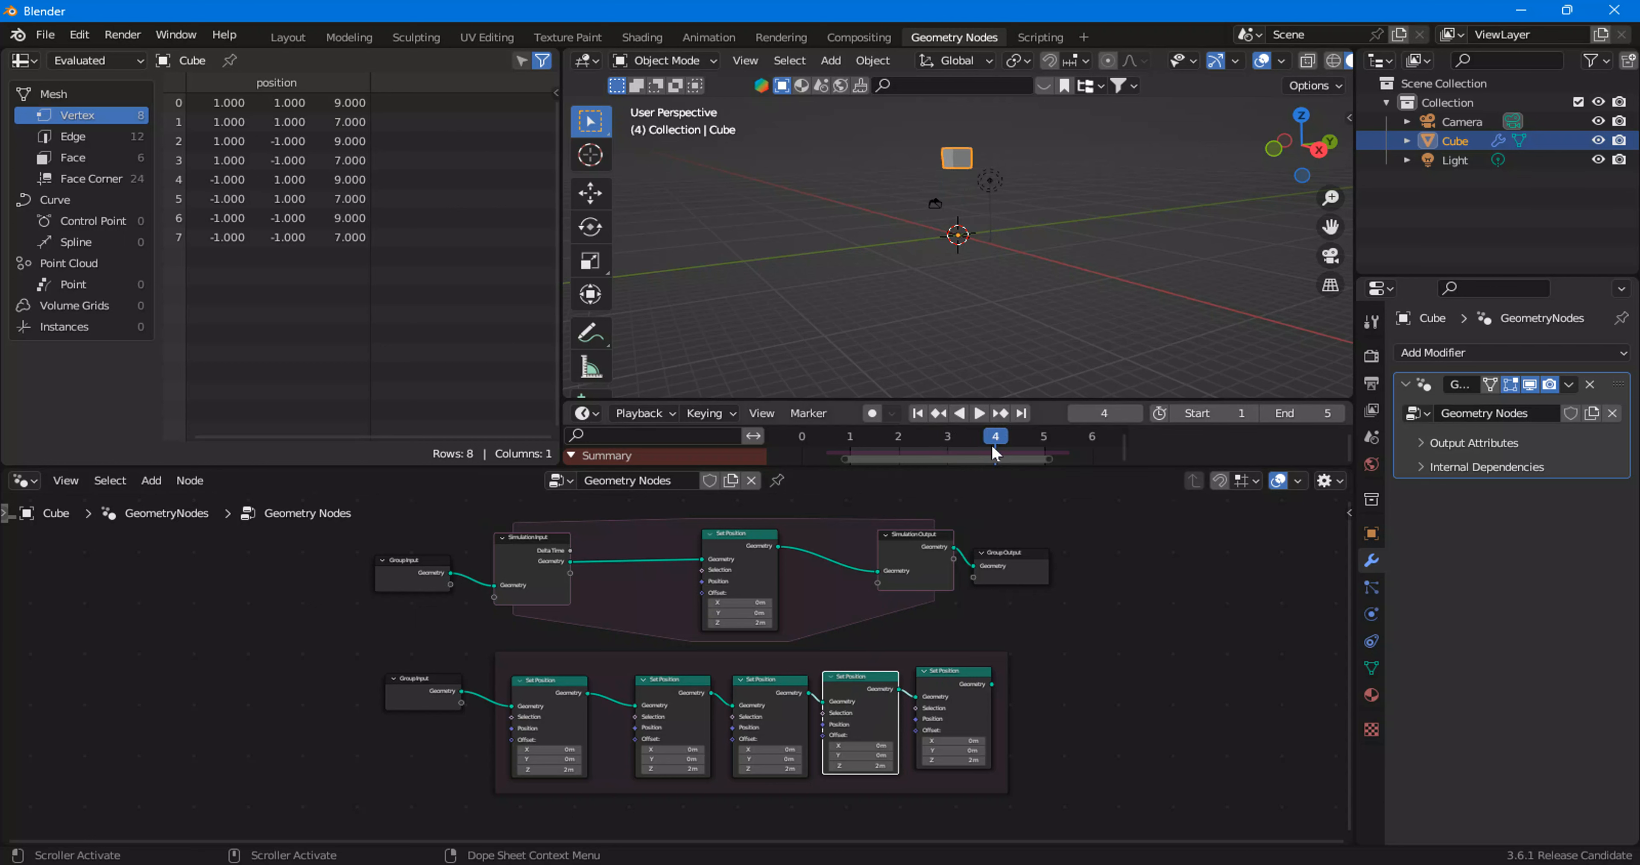
click(961, 689)
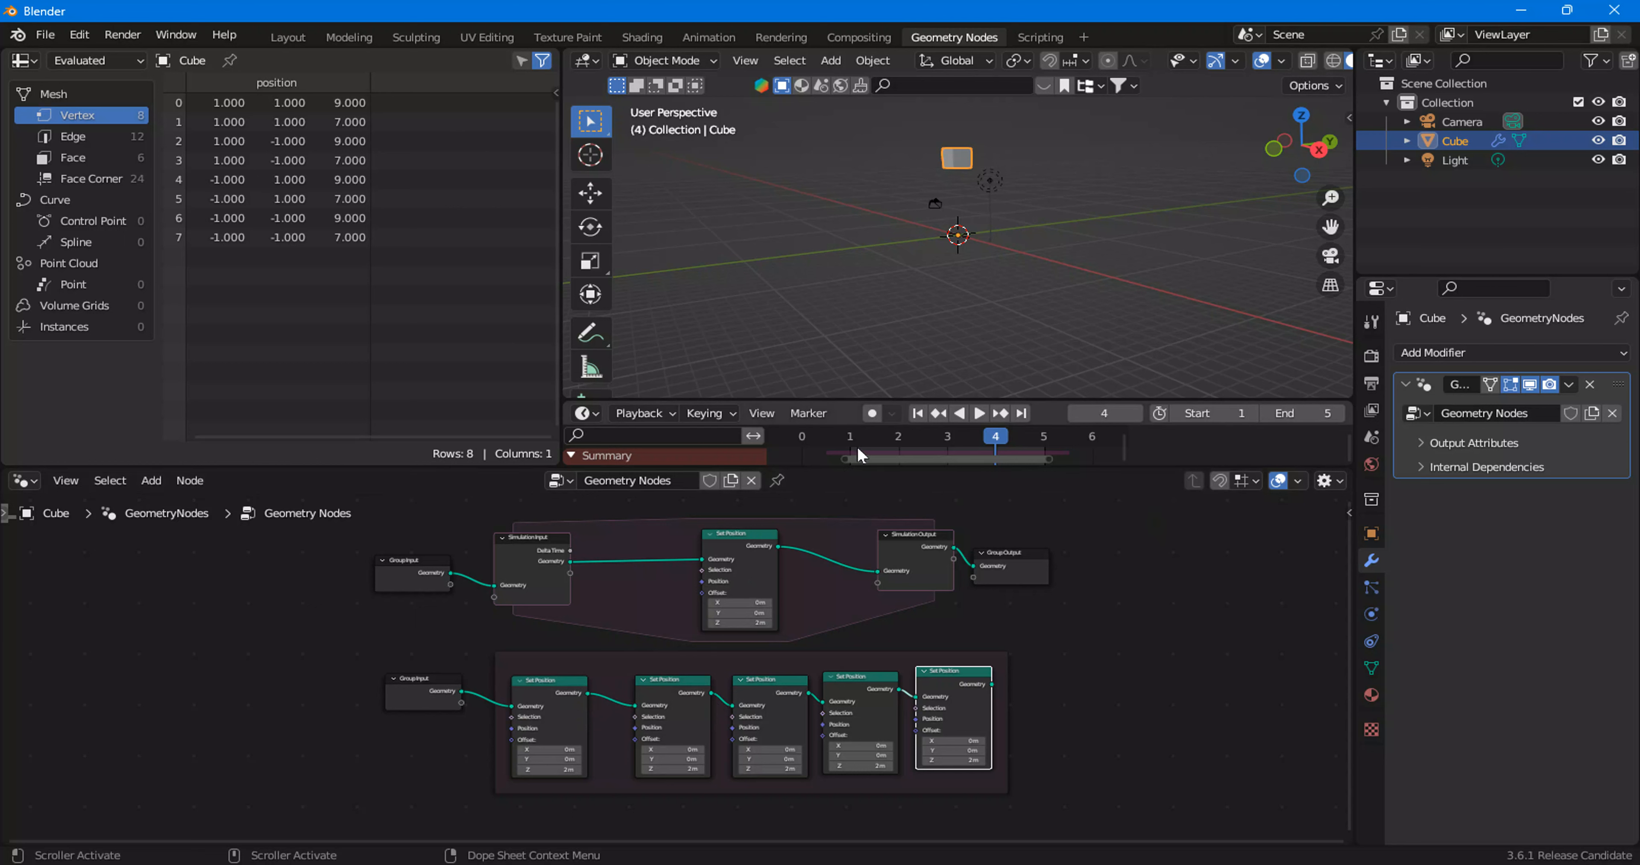
Step: Select the five chained nodes in order, preview the fifth Set Position output with a Viewer node, and remove the Viewer
click(535, 697)
click(677, 699)
click(787, 695)
click(867, 697)
click(961, 698)
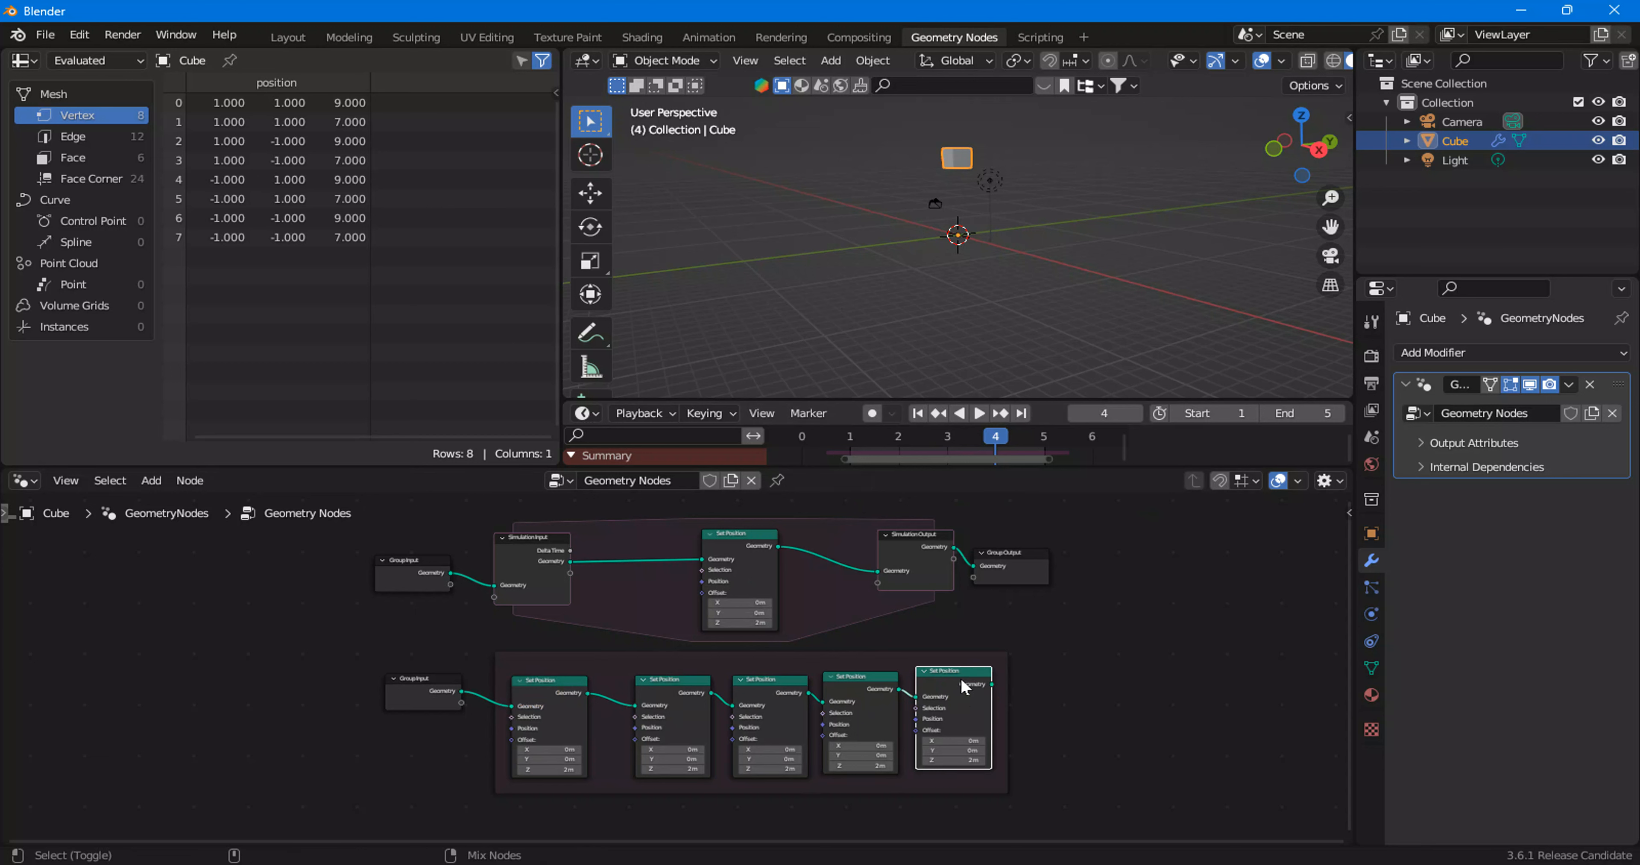
ctrl+shift+click(967, 705)
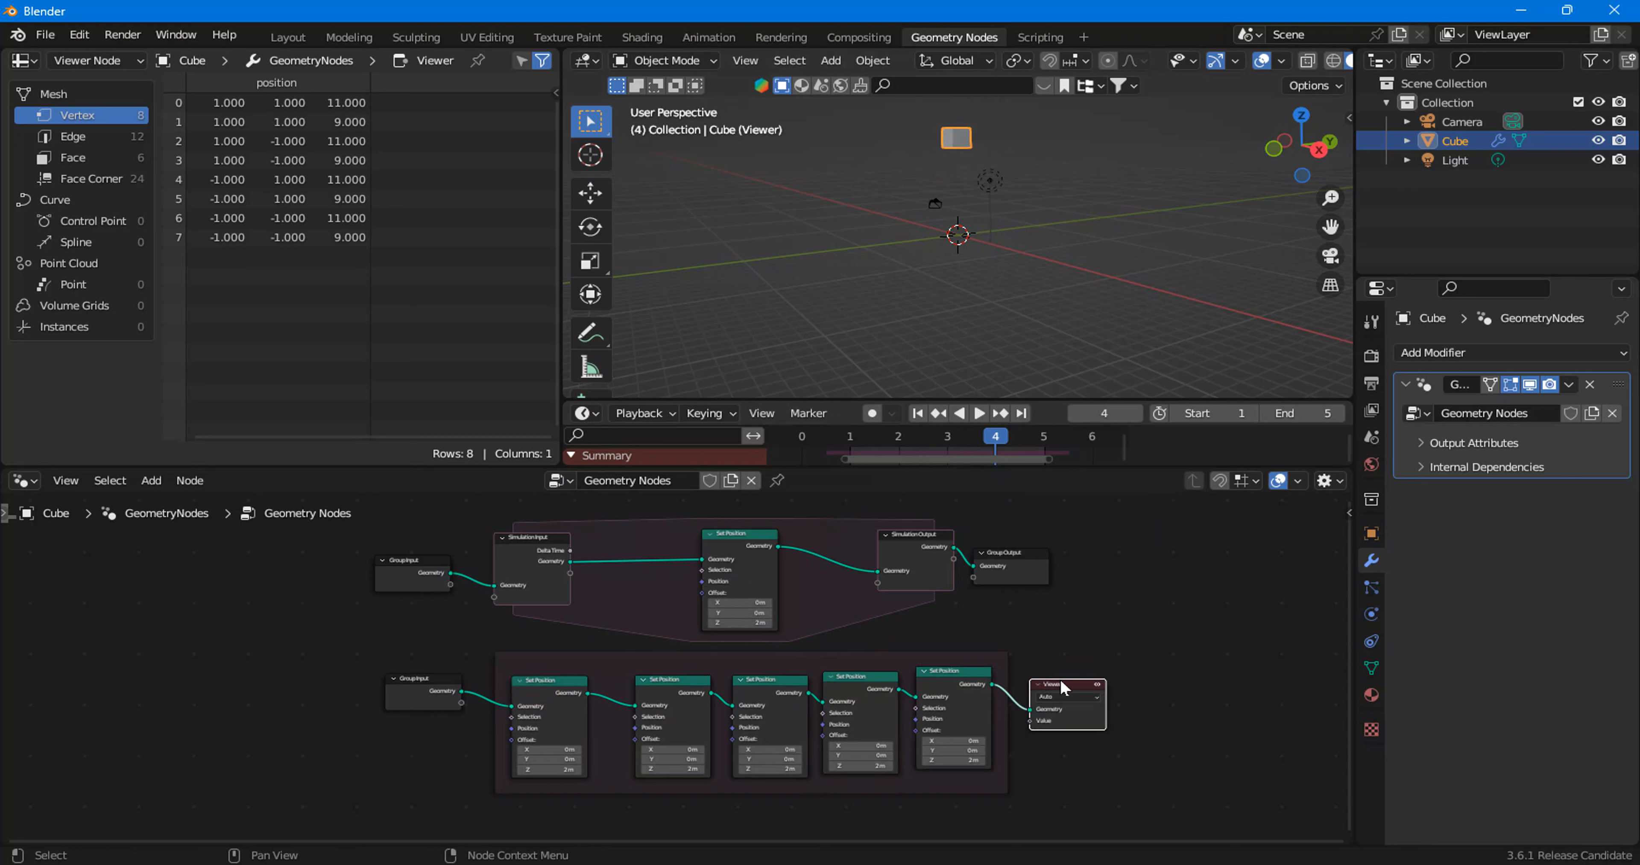
key(ctrl+x)
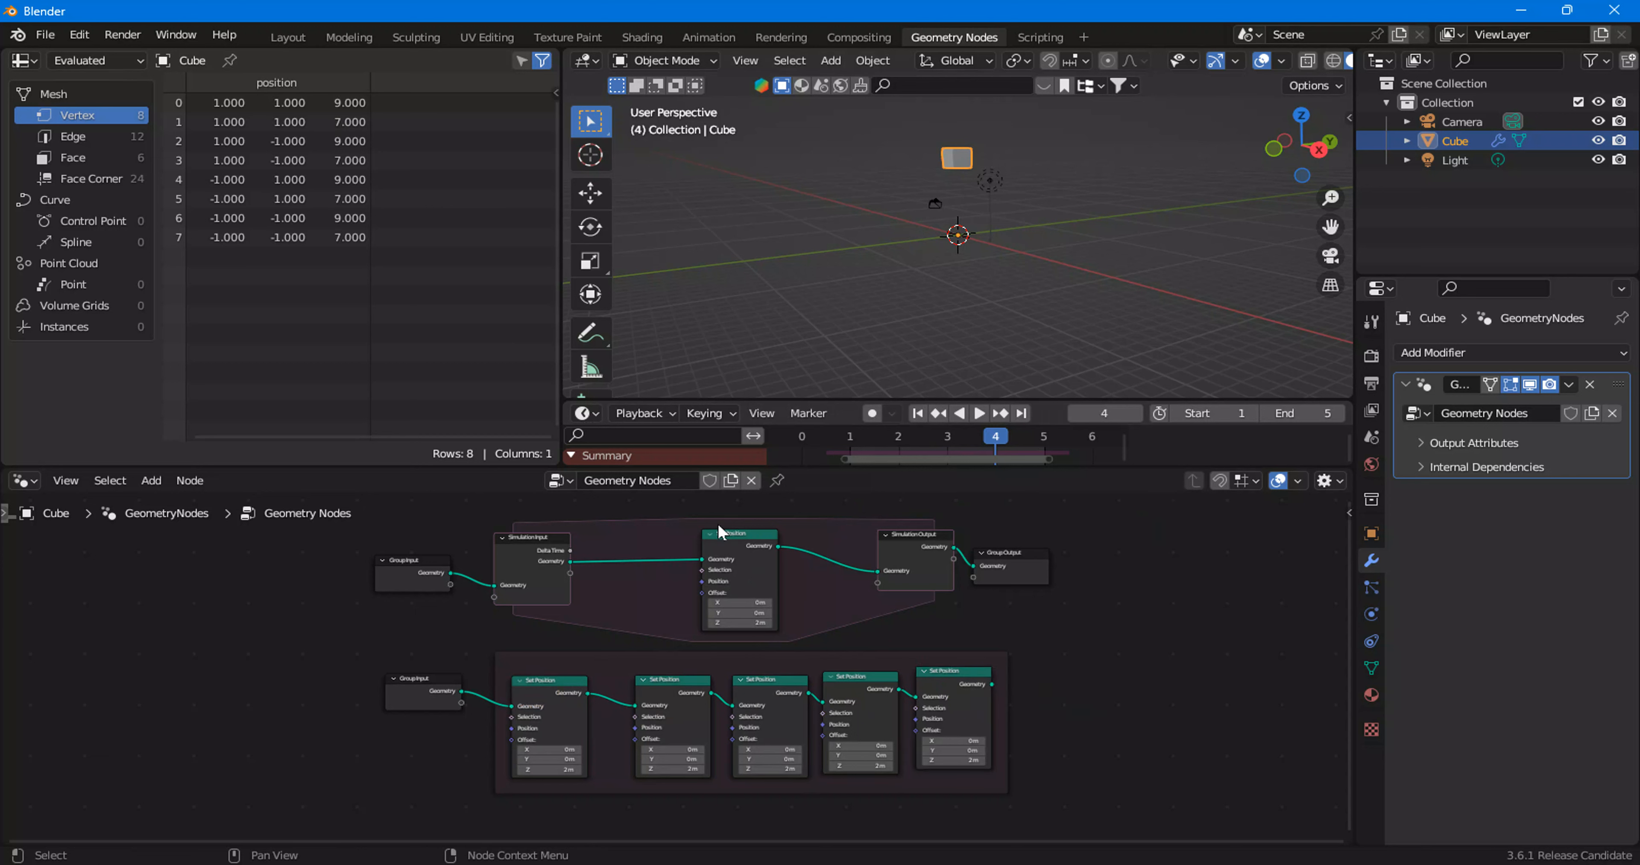
Step: Delete the framed chain of five Set Position nodes, and remove the simulation zone's Set Position node while keeping its link
drag(740, 544, 756, 557)
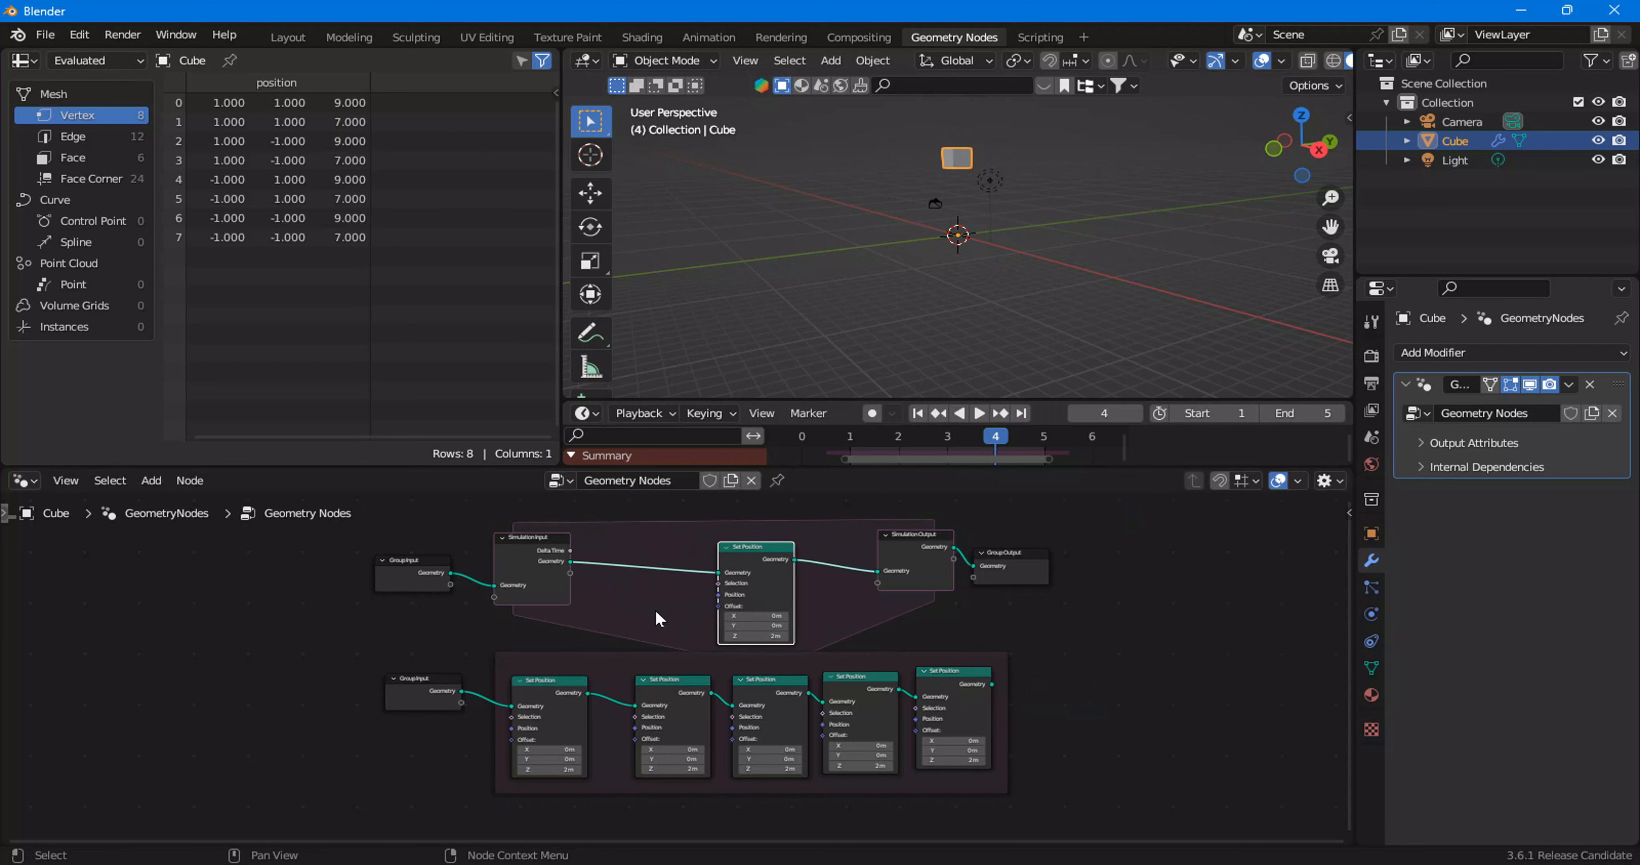
drag(1044, 794, 558, 698)
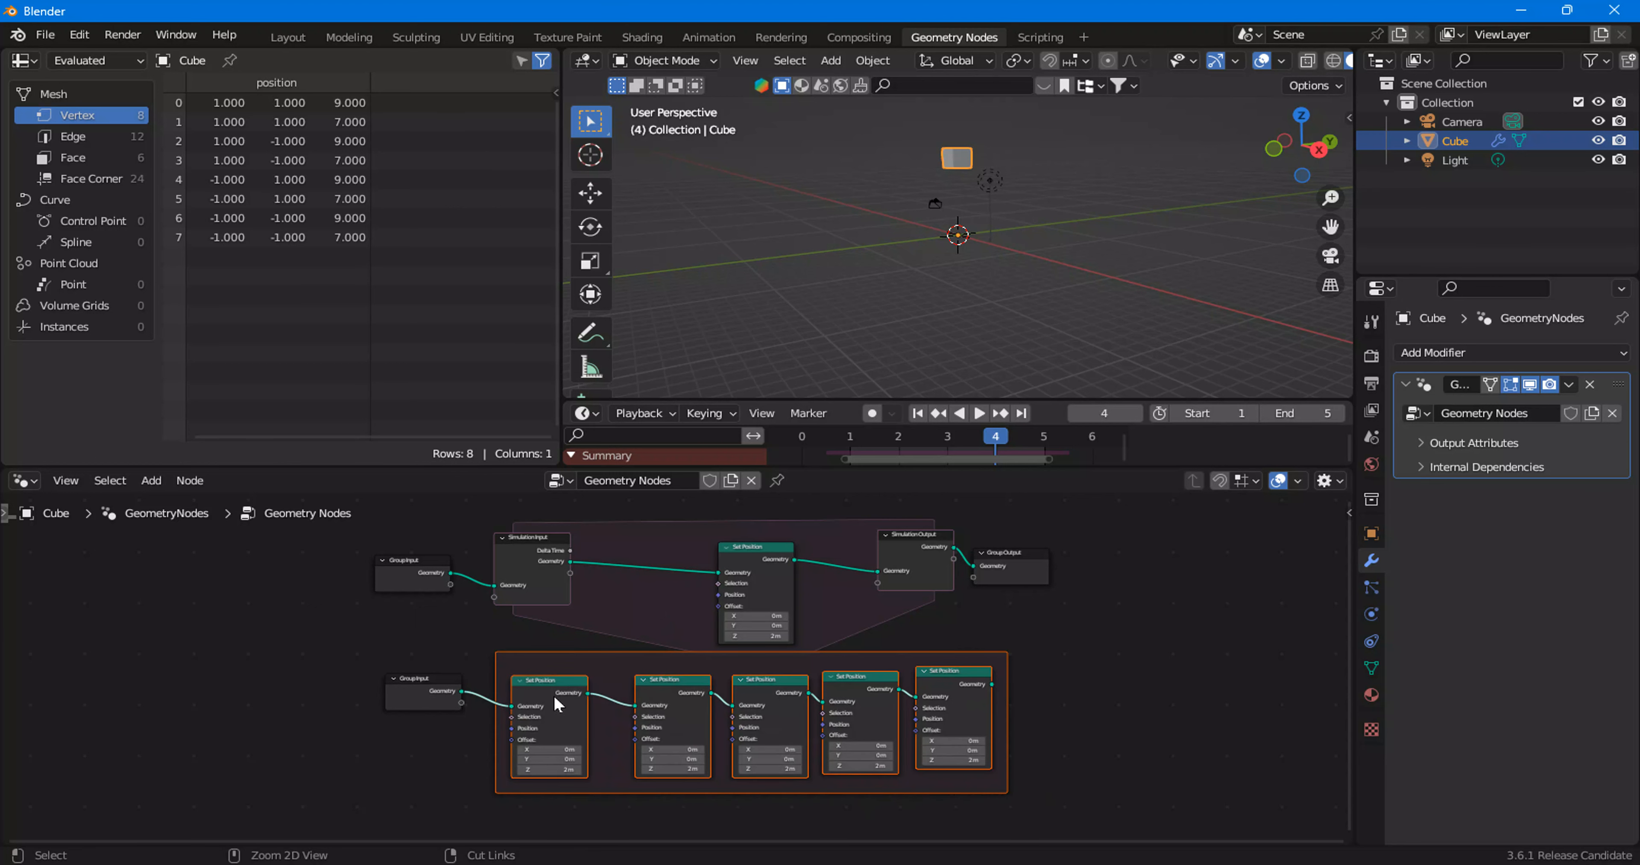
key(Delete)
click(741, 555)
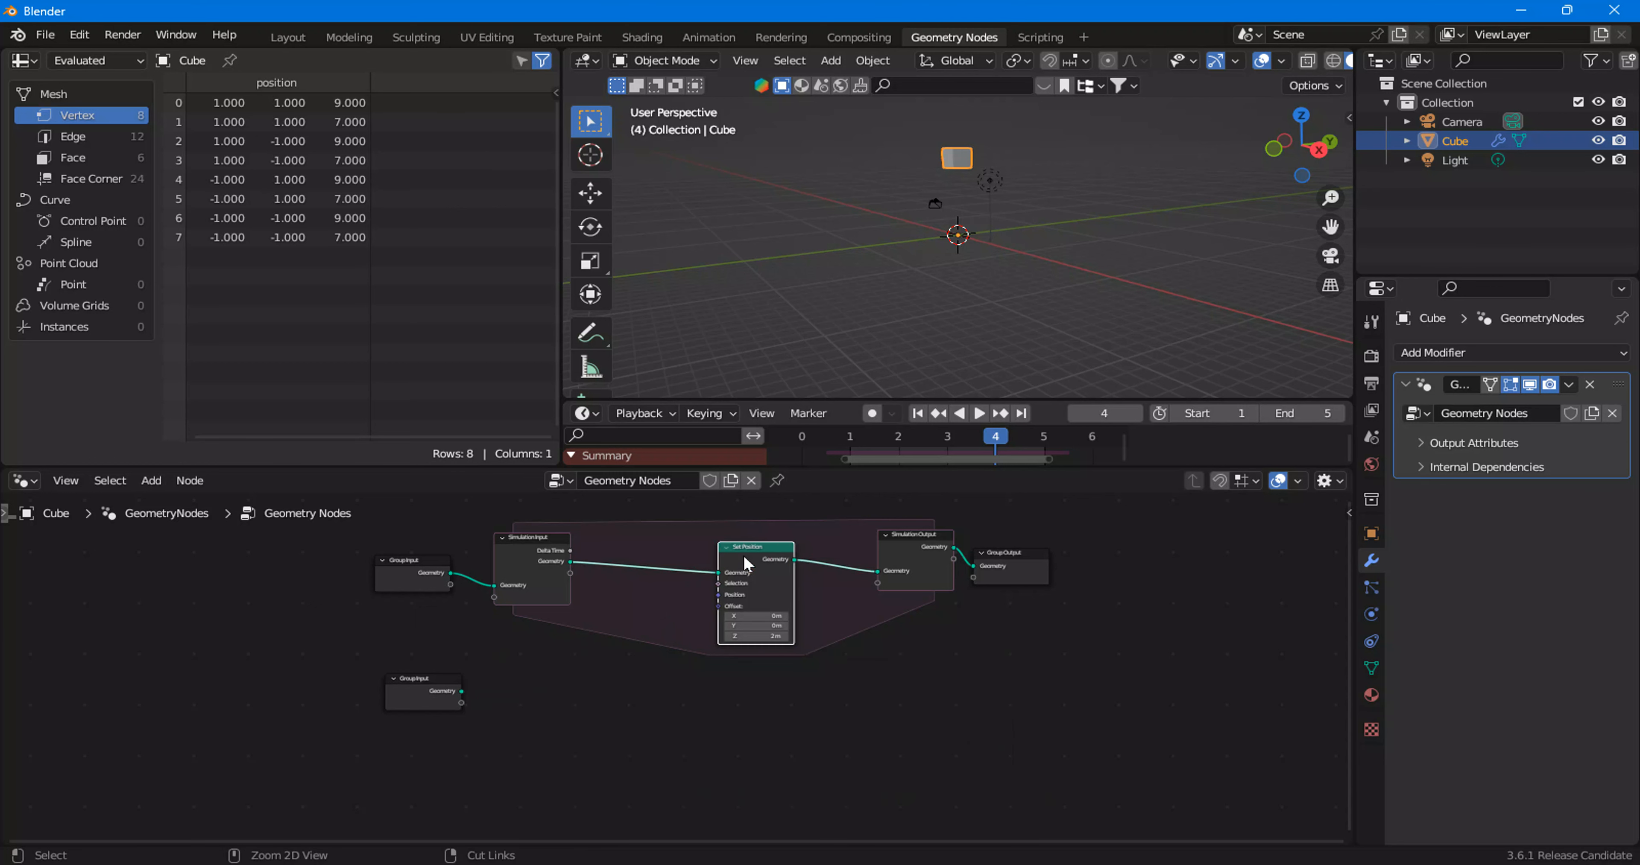
key(ctrl+x)
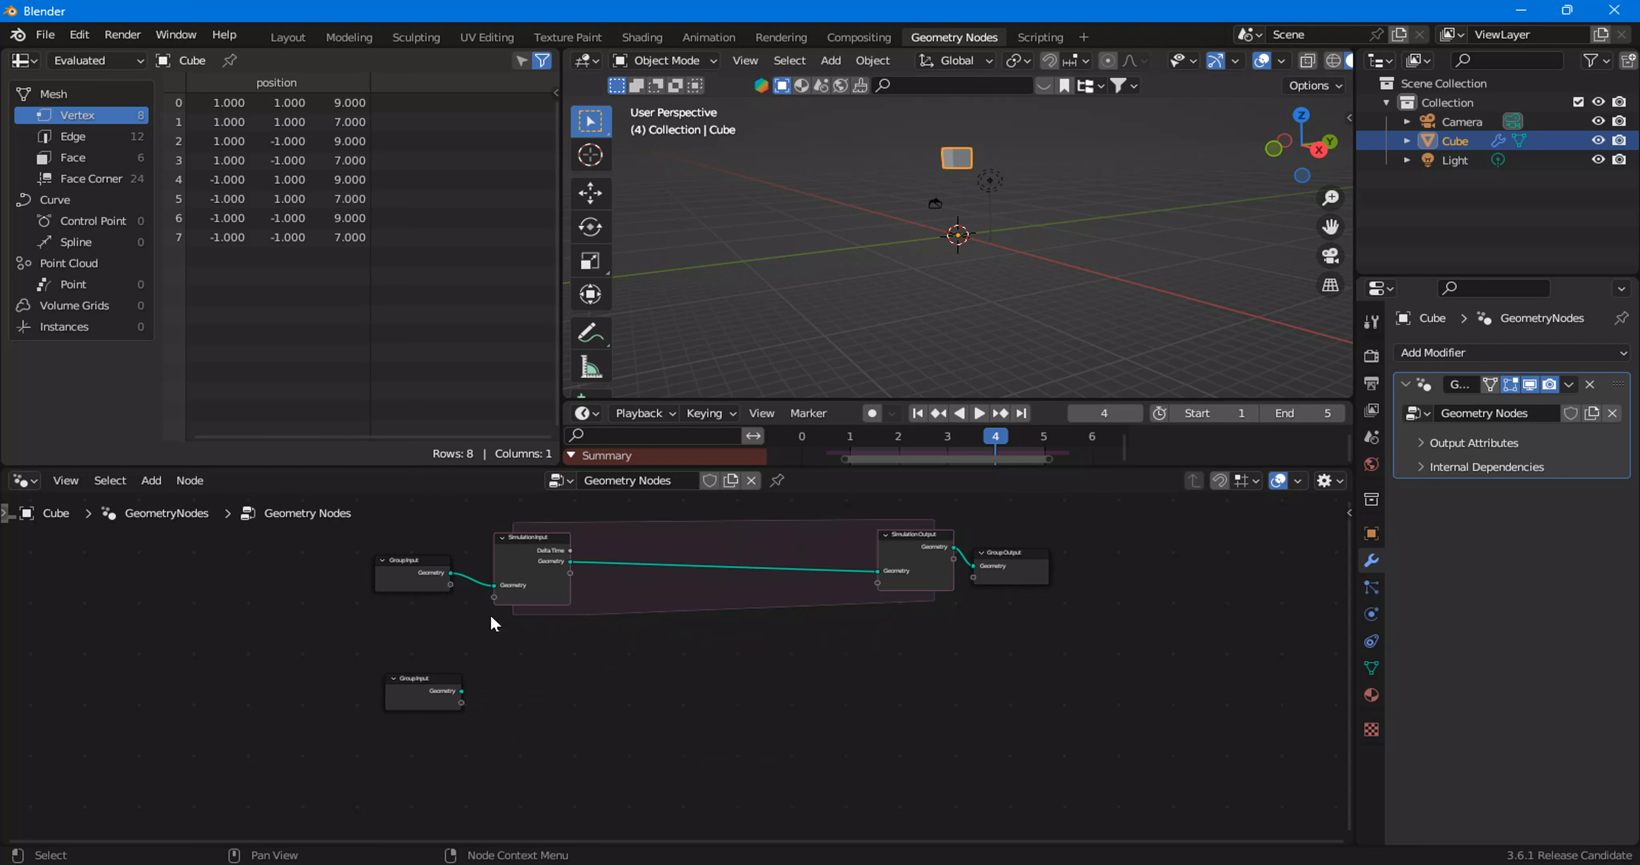
scroll(573, 607, up, 1)
right_click(666, 569)
mouse_move(665, 567)
key(Escape)
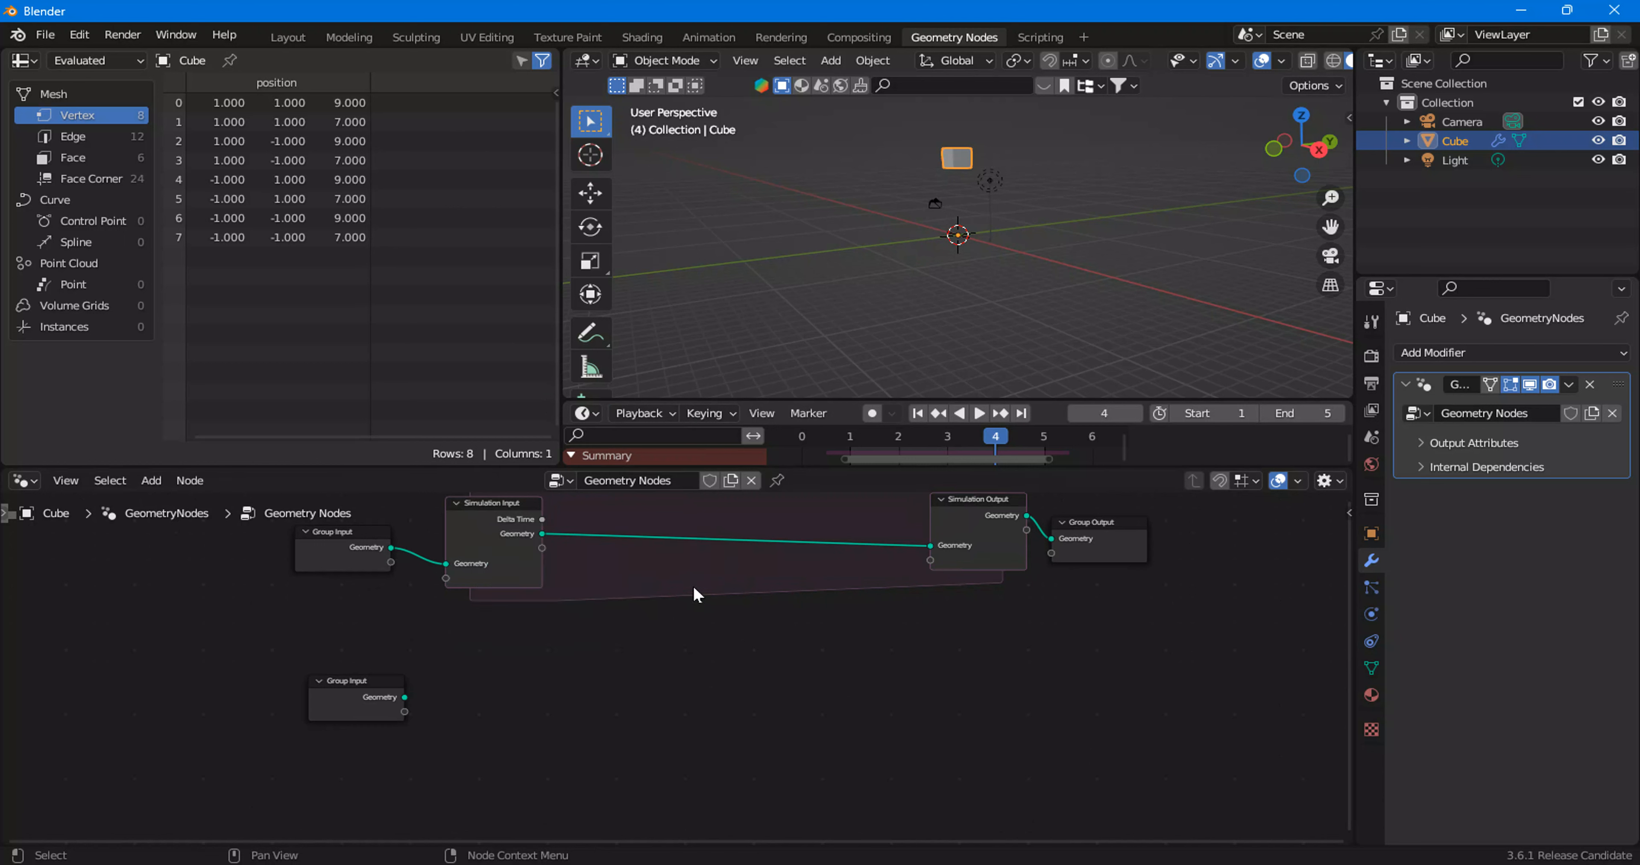
scroll(691, 592, down, 1)
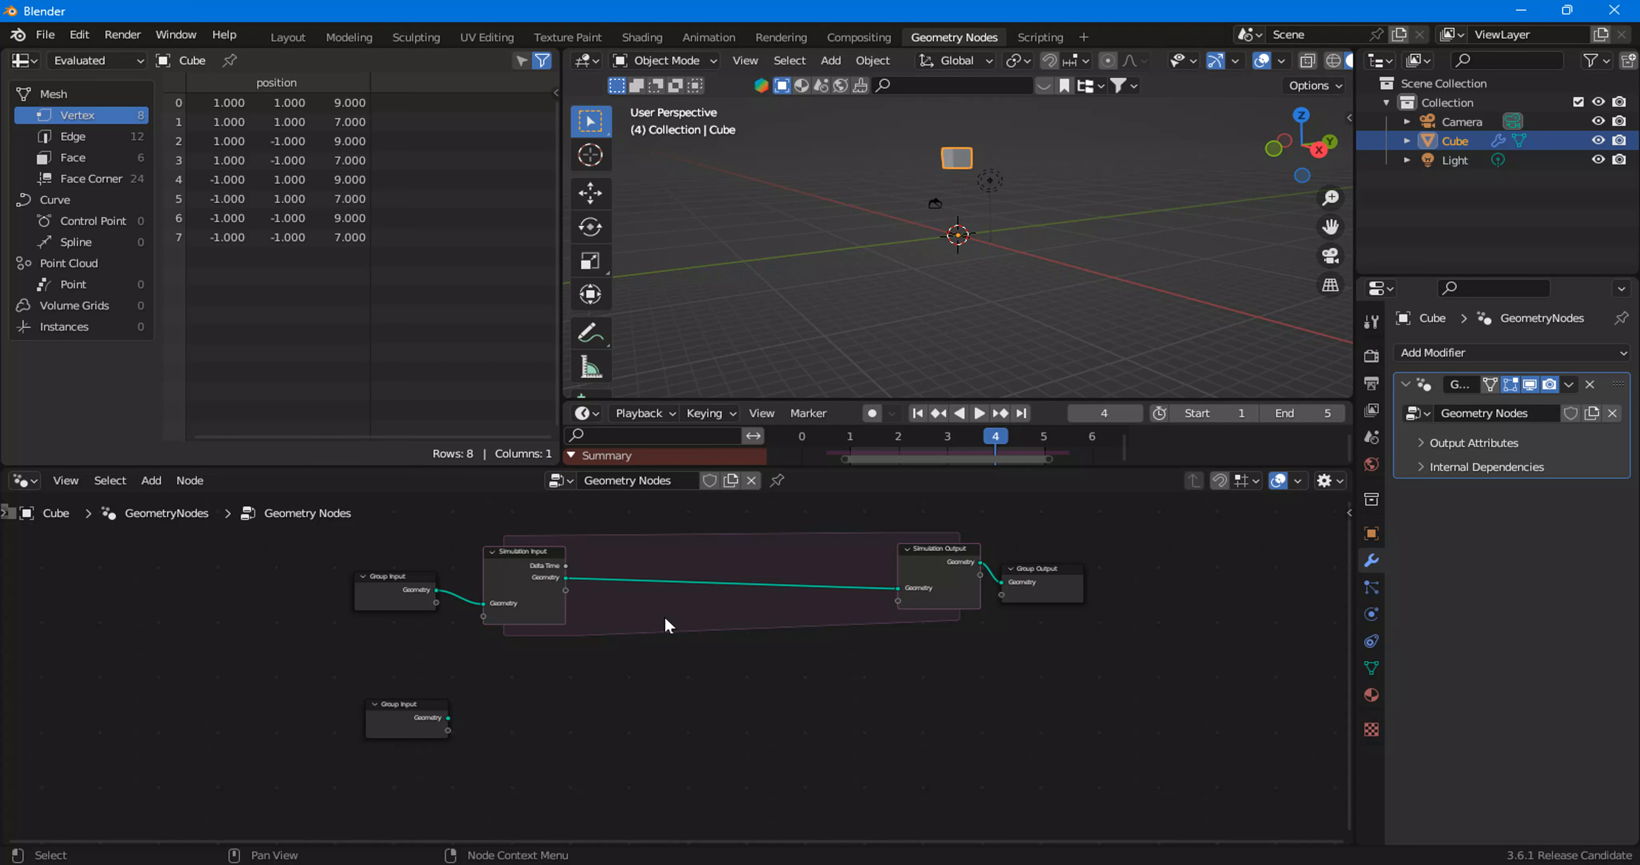
scroll(1013, 236, up, 4)
middle_drag(987, 178, 991, 297)
scroll(1016, 261, up, 1)
scroll(1013, 275, down, 1)
scroll(1024, 276, up, 3)
scroll(1024, 298, up, 1)
right_click(716, 538)
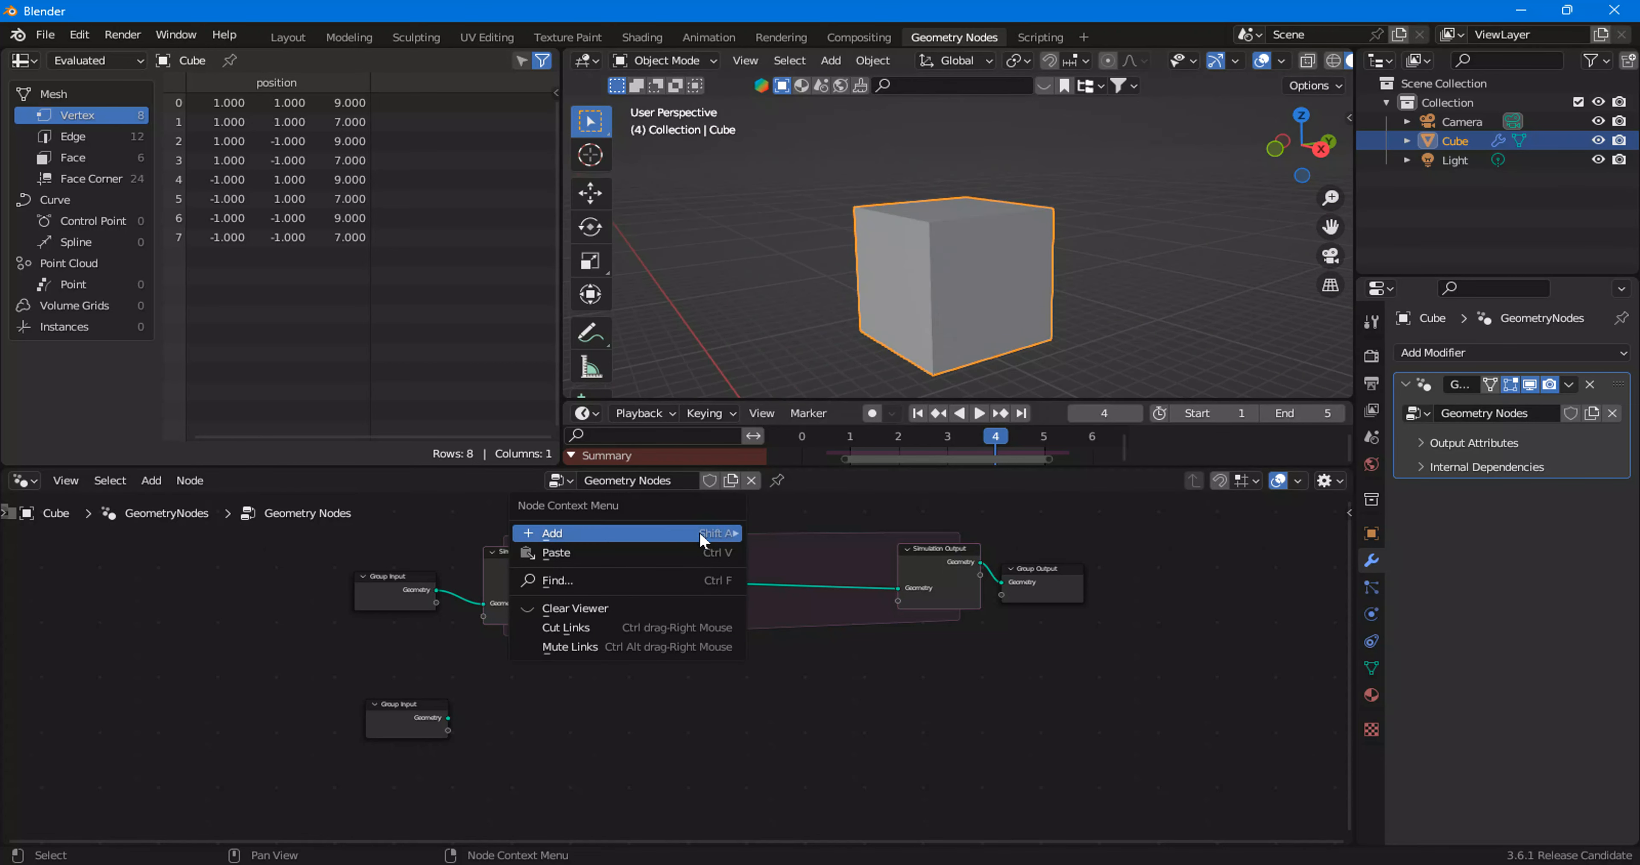
mouse_move(713, 533)
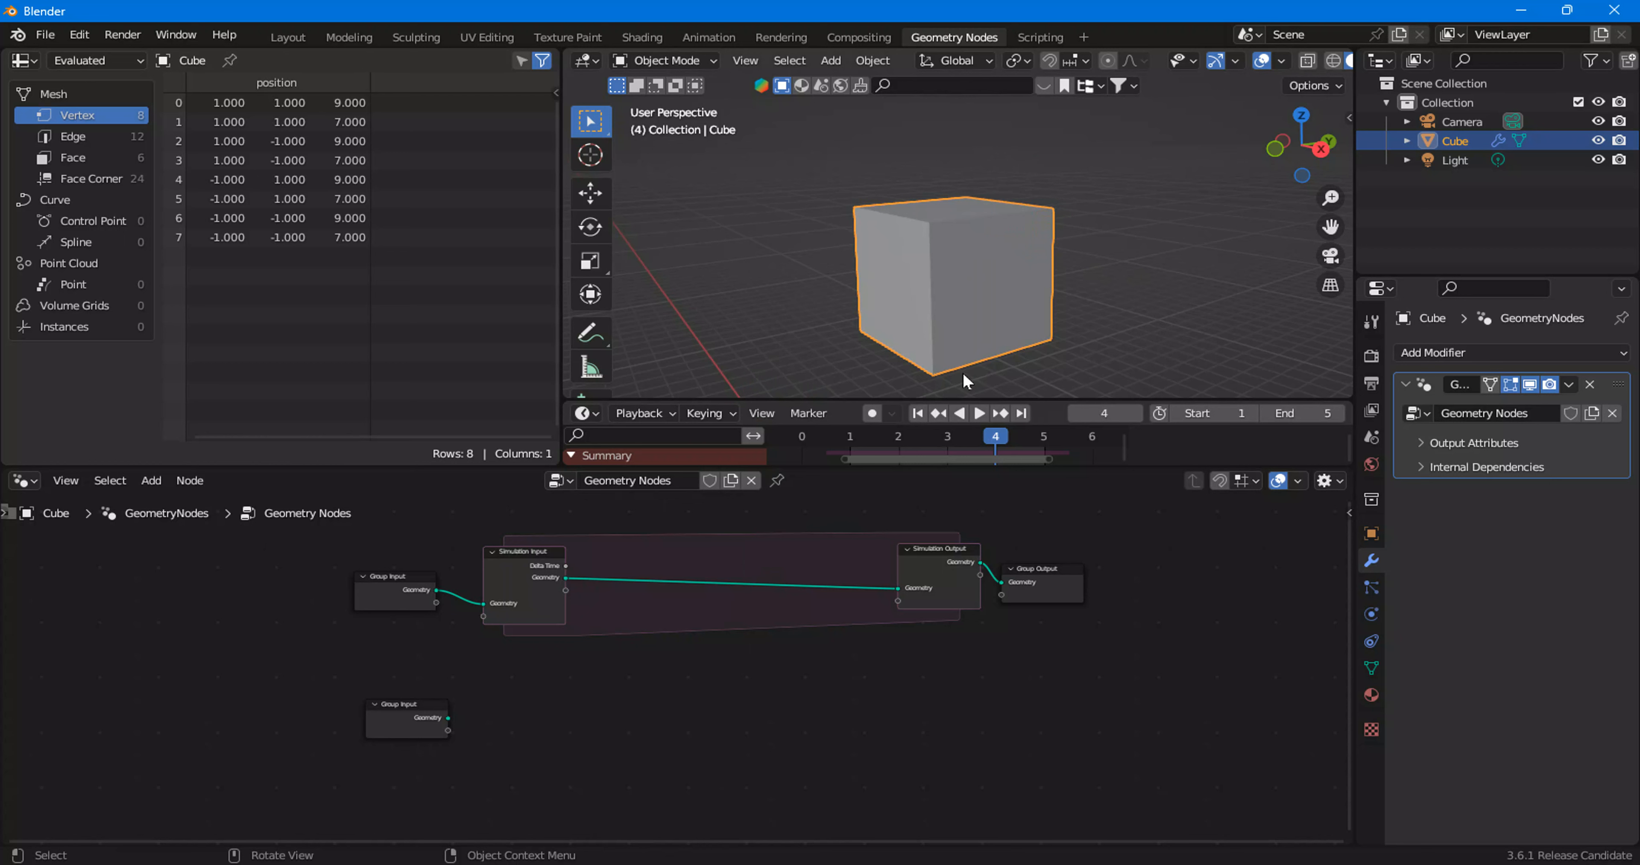
Step: Insert a Subdivide Mesh node with level 4 between the upper Group Input and the Simulation Input
right_click(652, 571)
mouse_move(652, 571)
mouse_move(751, 365)
mouse_move(991, 432)
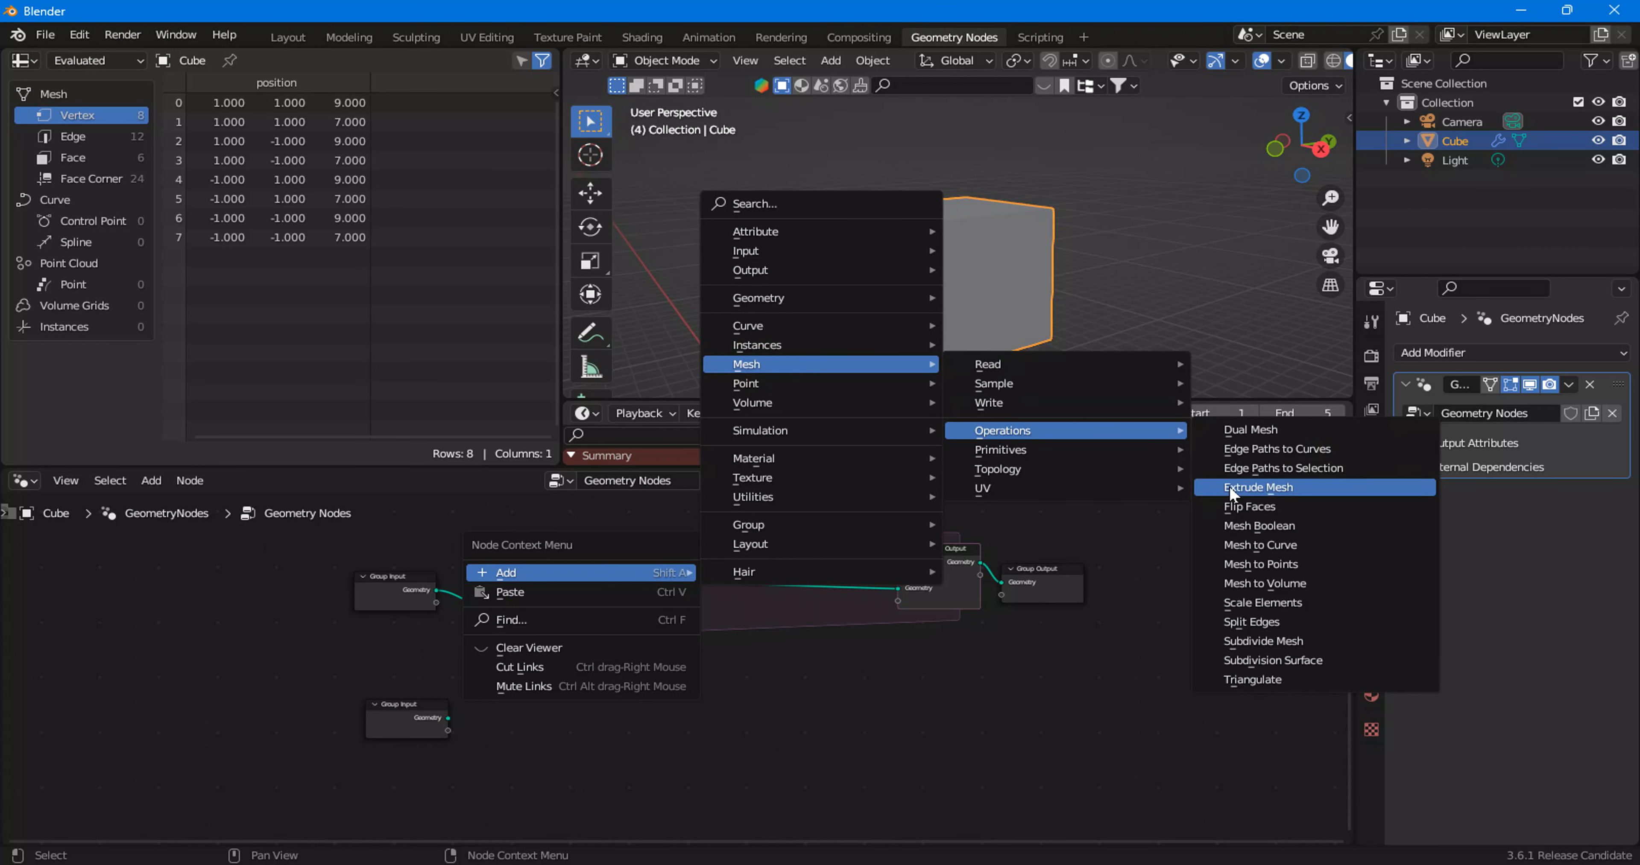
click(1242, 641)
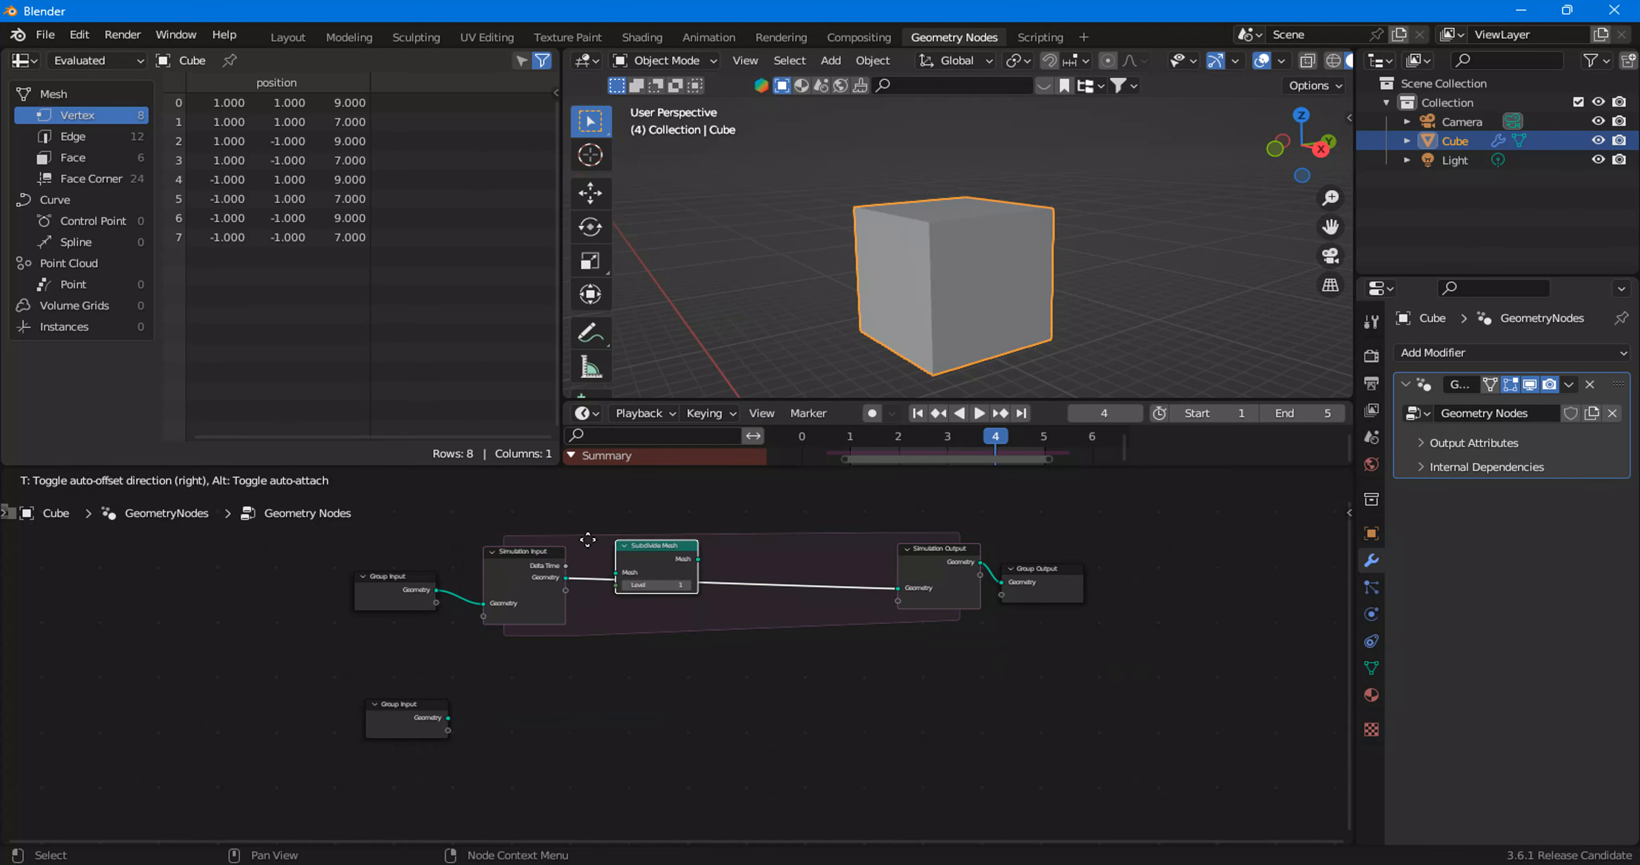
click(719, 573)
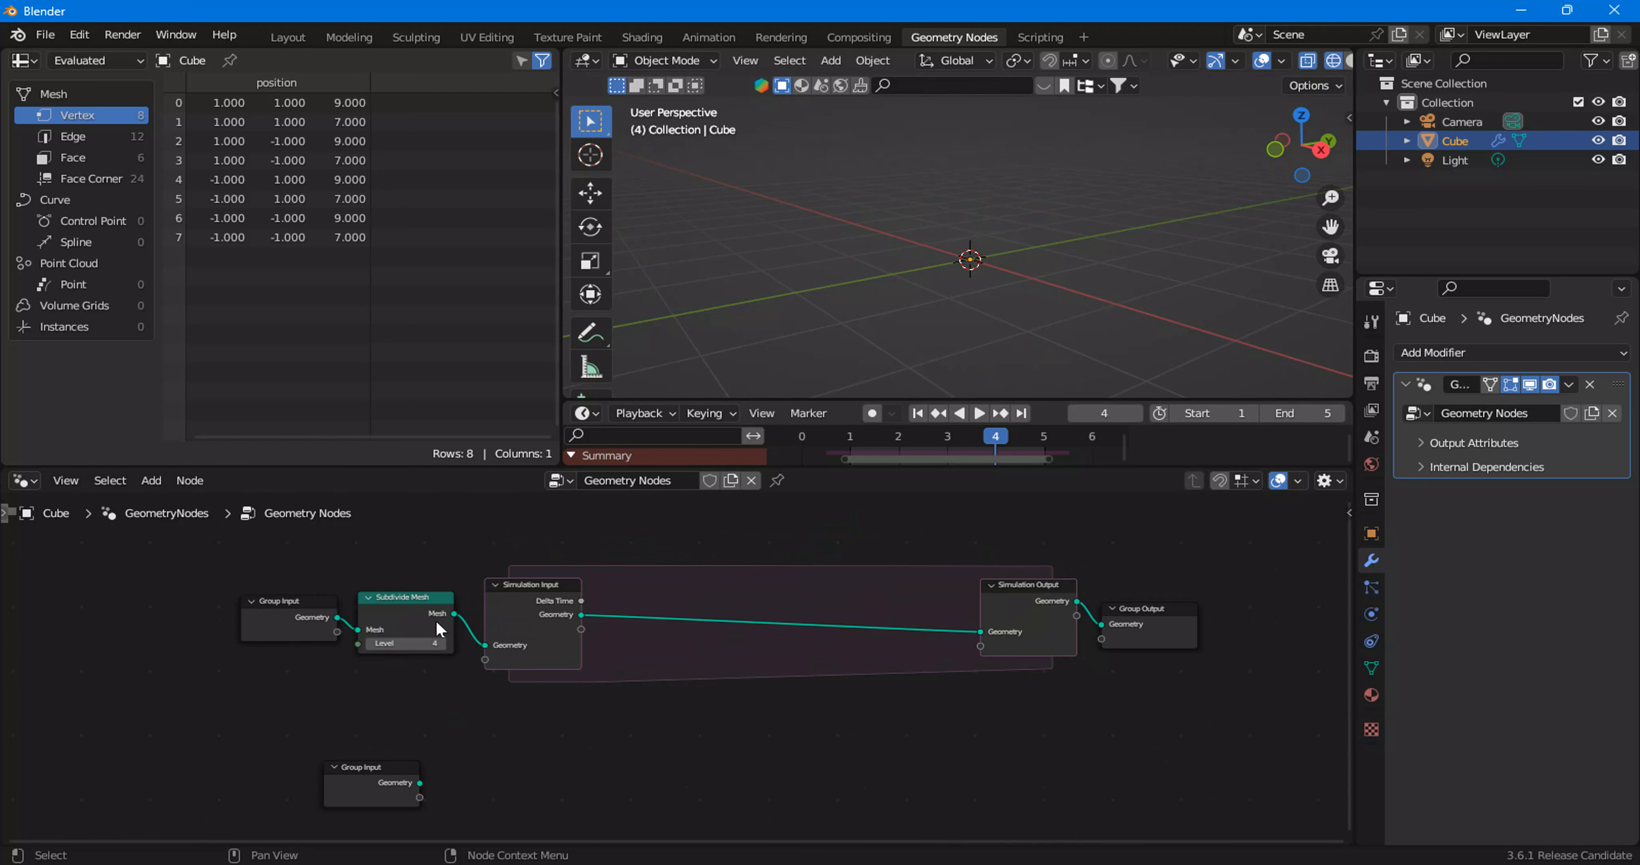
Step: Preview the Subdivide Mesh output in the viewport with a Viewer node, and delete the Viewer
click(414, 612)
ctrl+shift+click(411, 614)
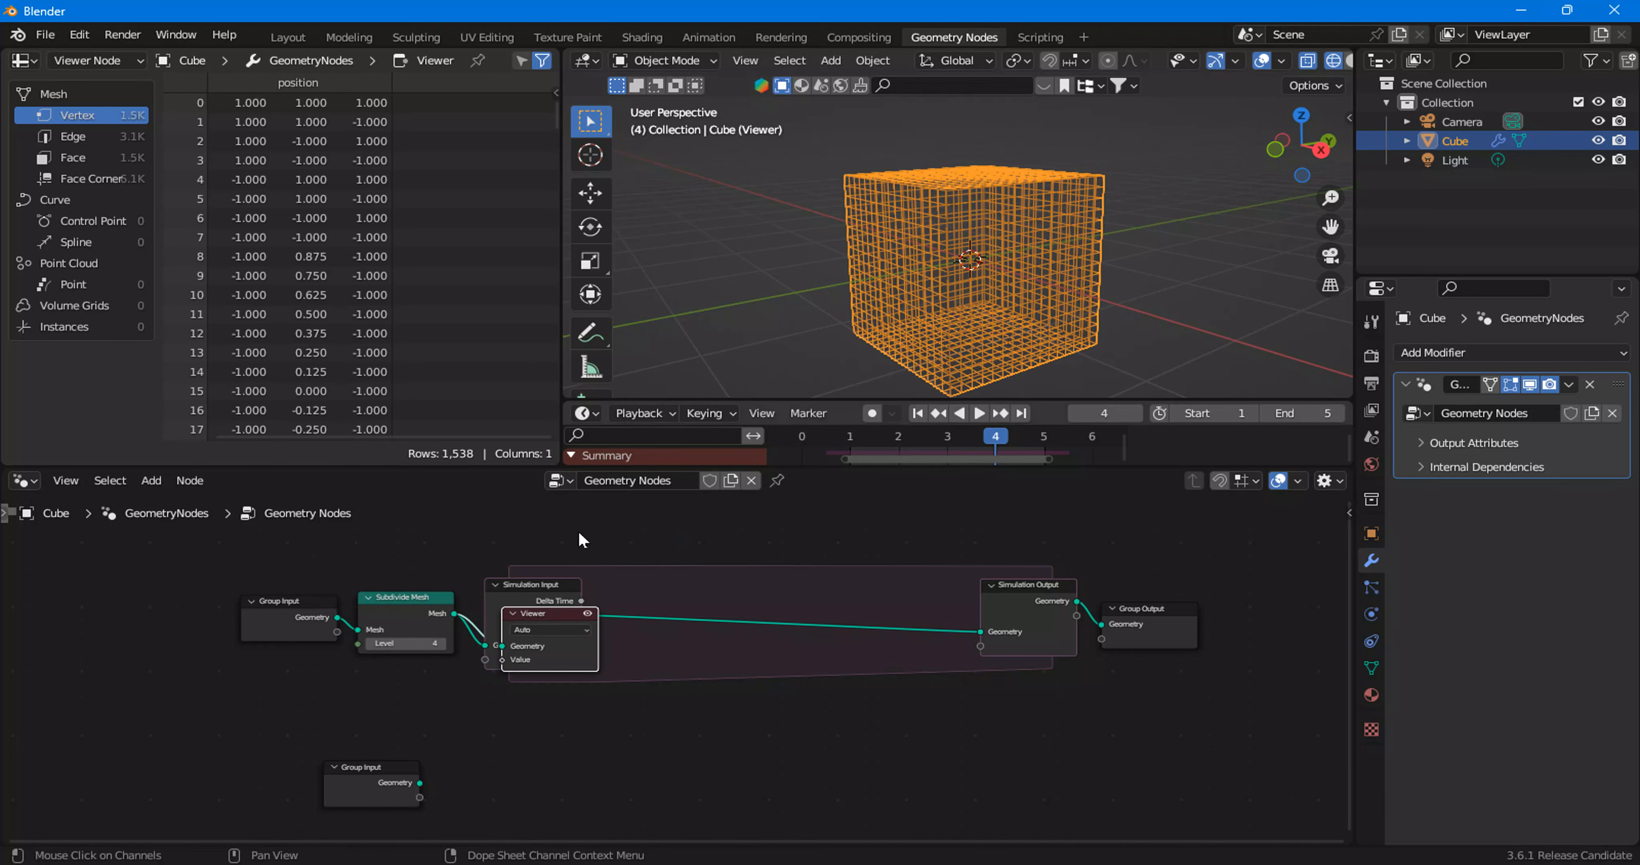
drag(267, 560, 458, 703)
click(558, 655)
key(x)
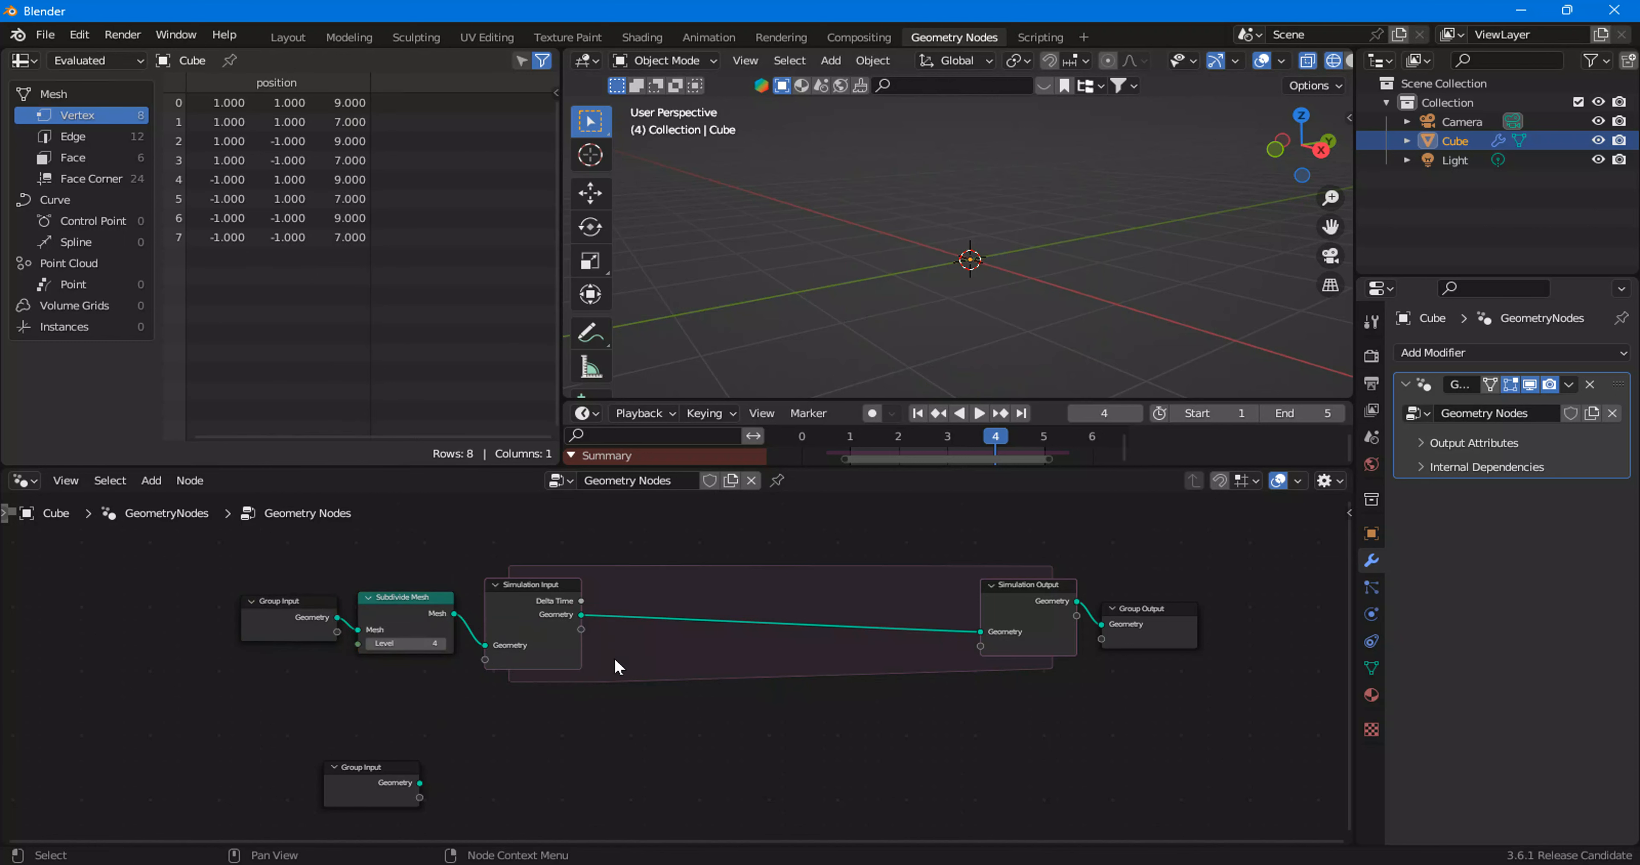
Step: Insert an Extrude Mesh node into the simulation zone's link between the Simulation Input and Simulation Output
right_click(659, 604)
mouse_move(662, 602)
mouse_move(790, 391)
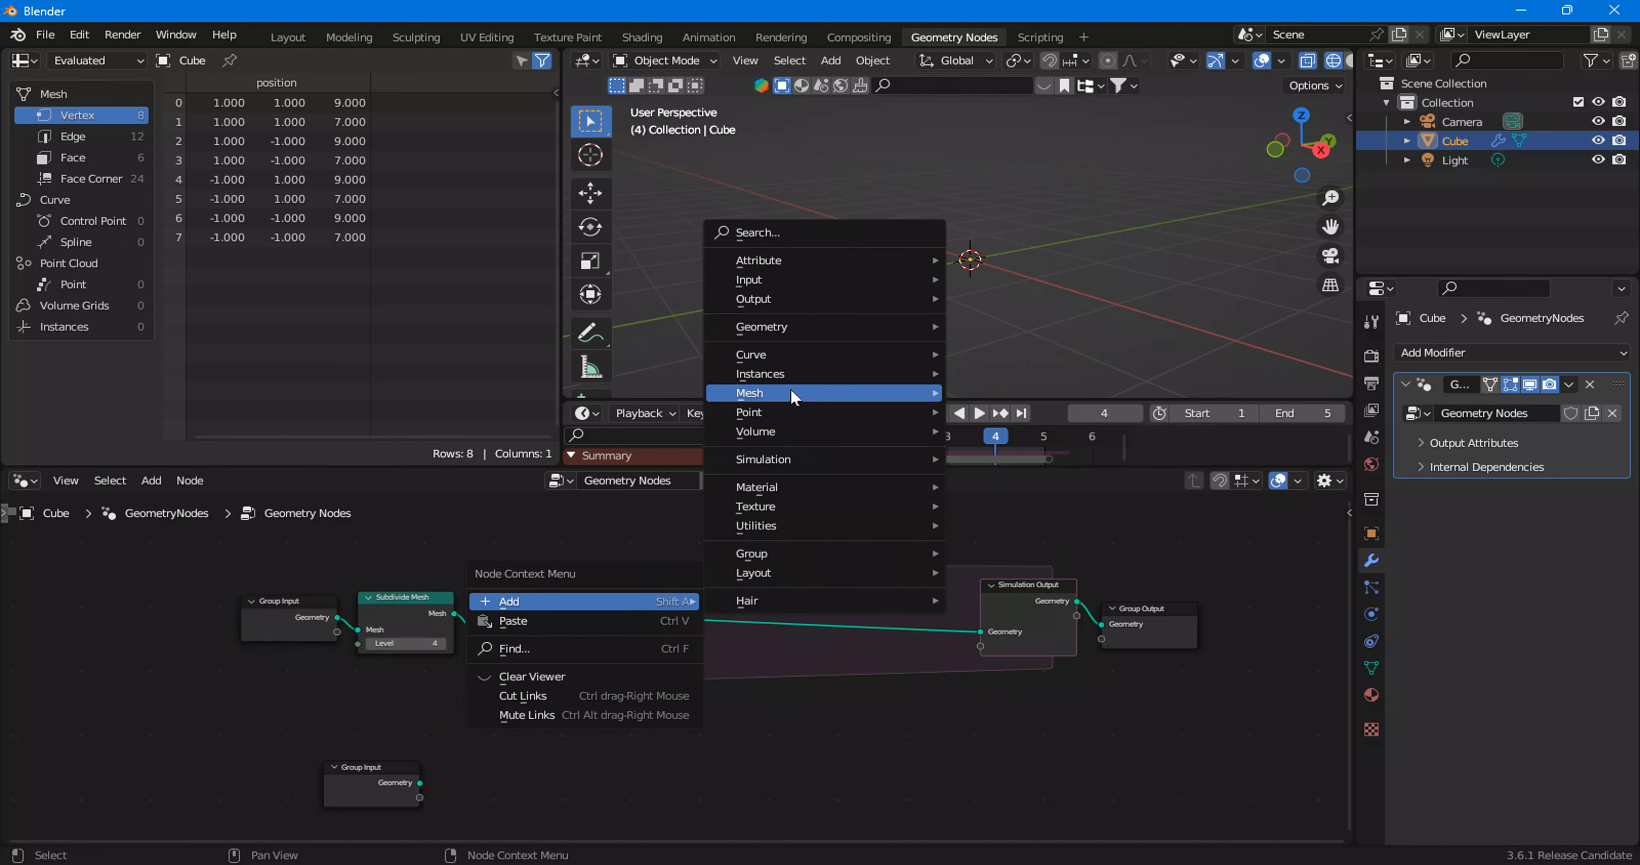
mouse_move(994, 460)
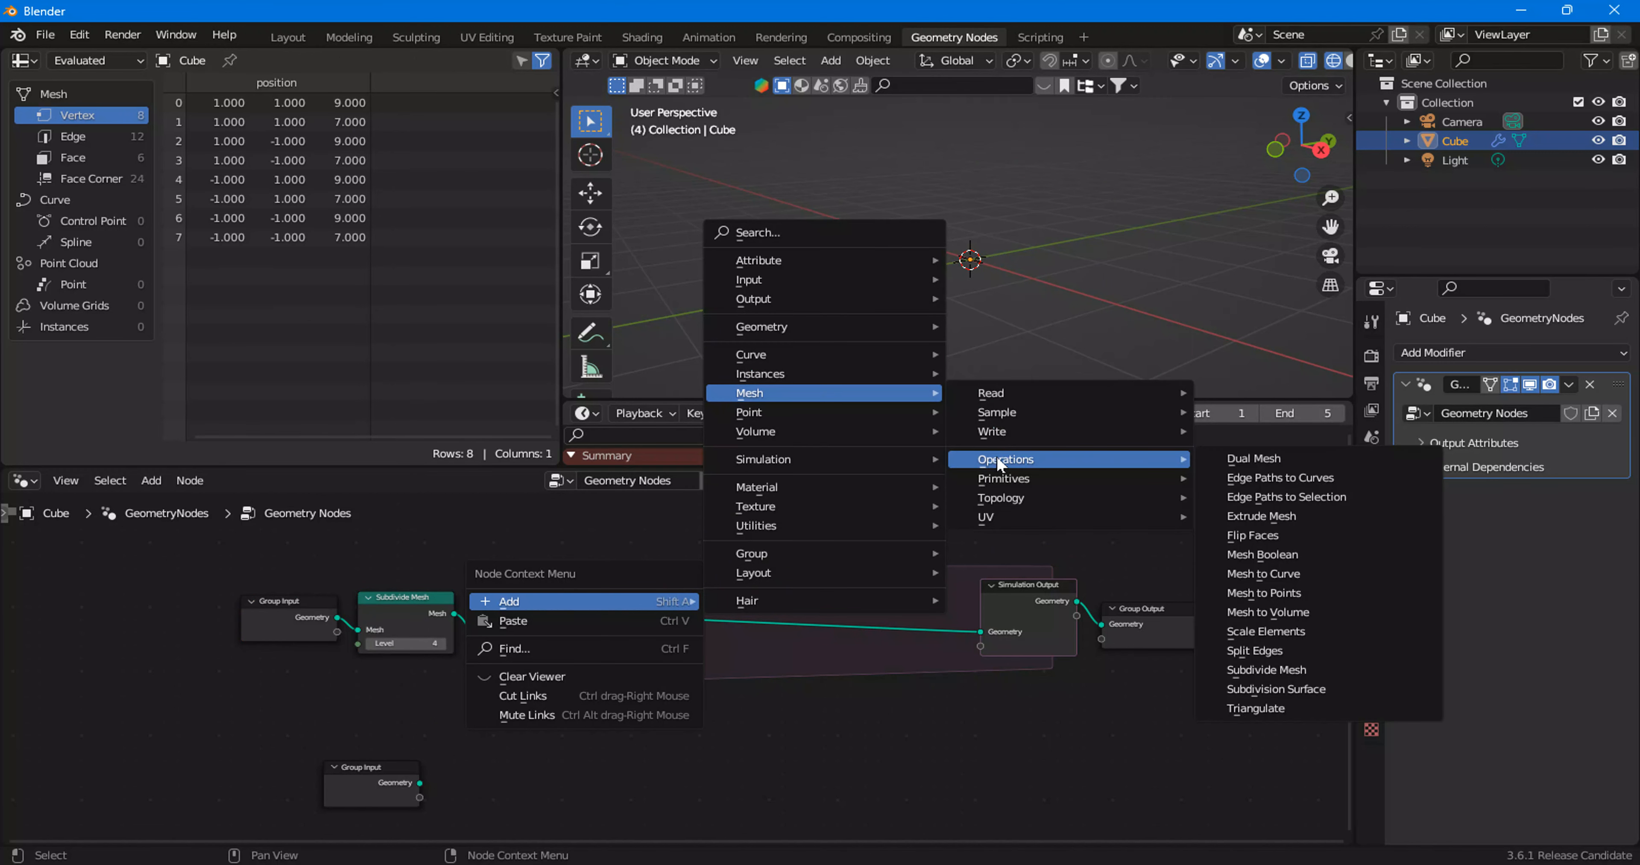
click(1243, 517)
click(718, 608)
drag(762, 636, 771, 605)
Step: Add a Random Value node set to Boolean and connect its value to the Extrude Mesh node's Selection
right_click(673, 619)
mouse_move(675, 616)
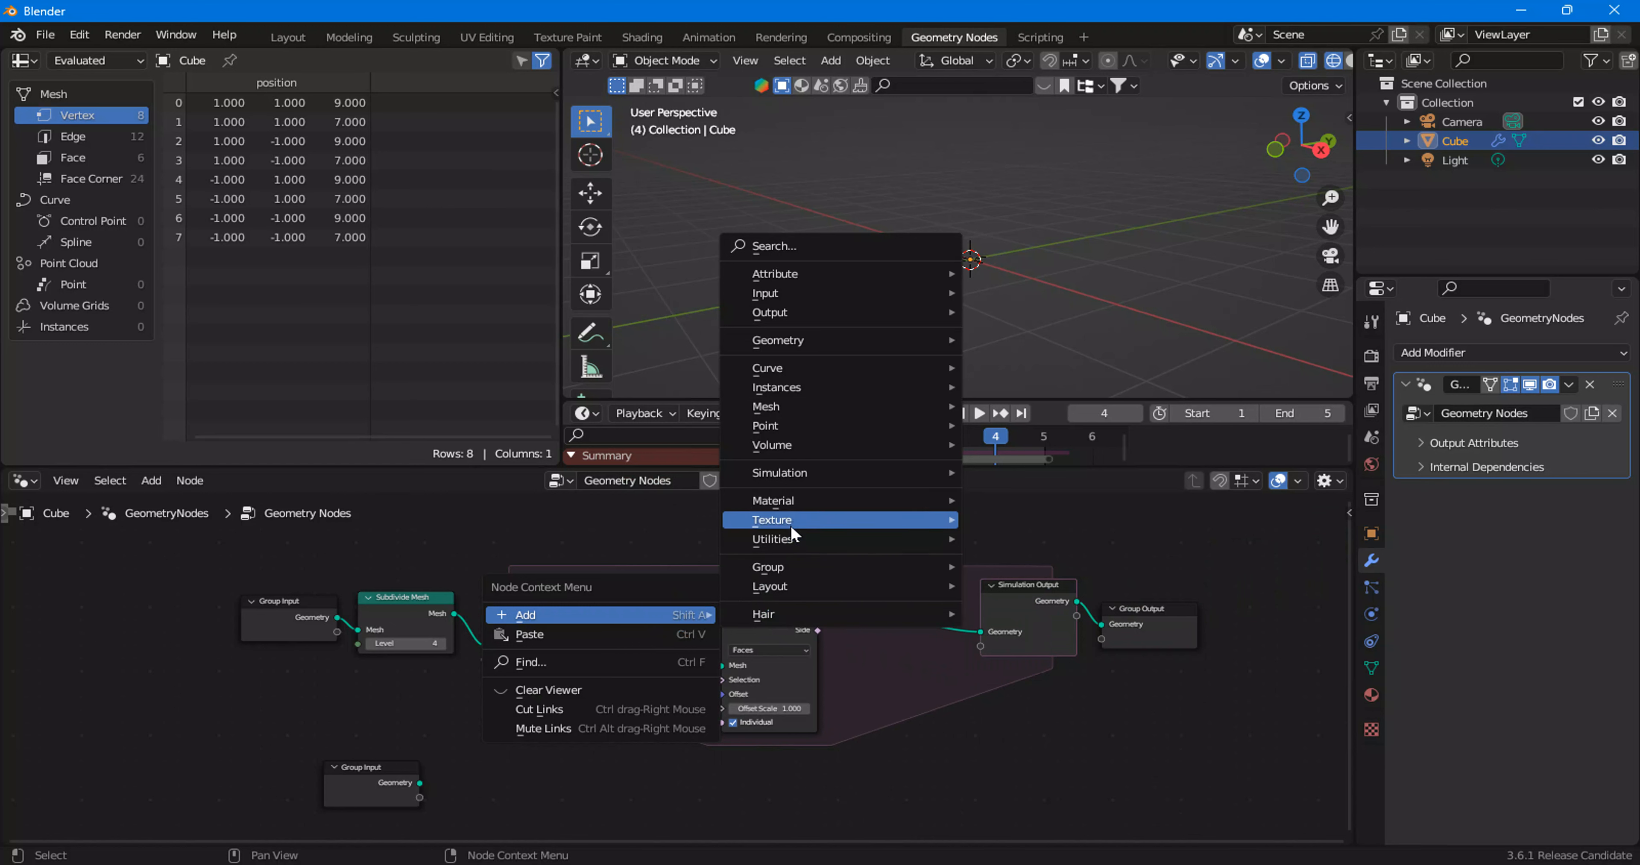
mouse_move(787, 539)
mouse_move(1026, 625)
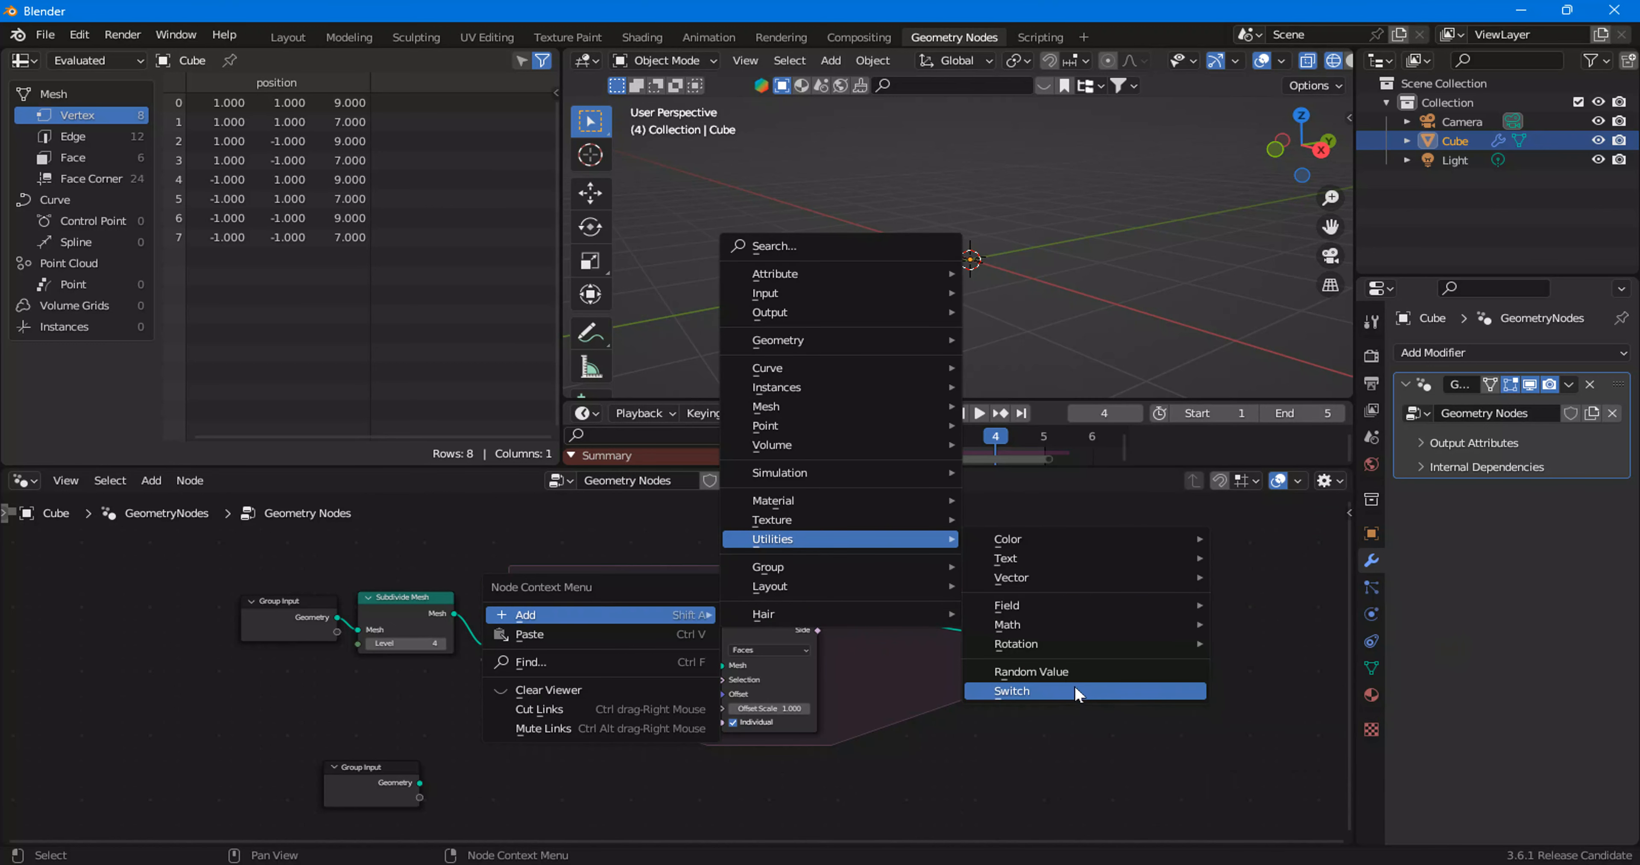
click(1068, 672)
click(666, 674)
scroll(673, 639, up, 4)
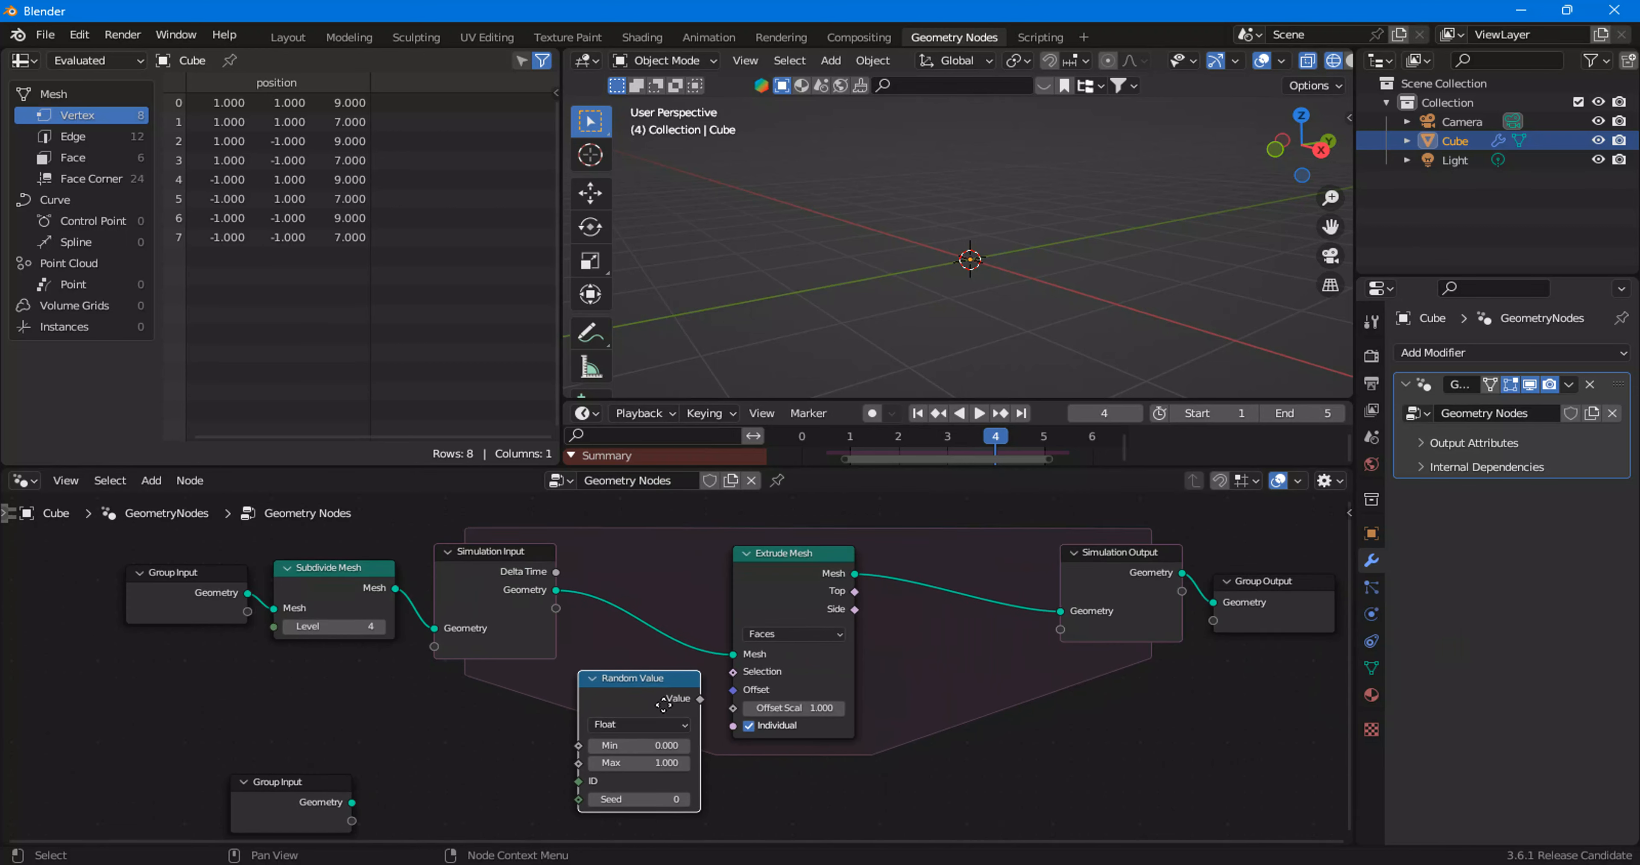
click(665, 630)
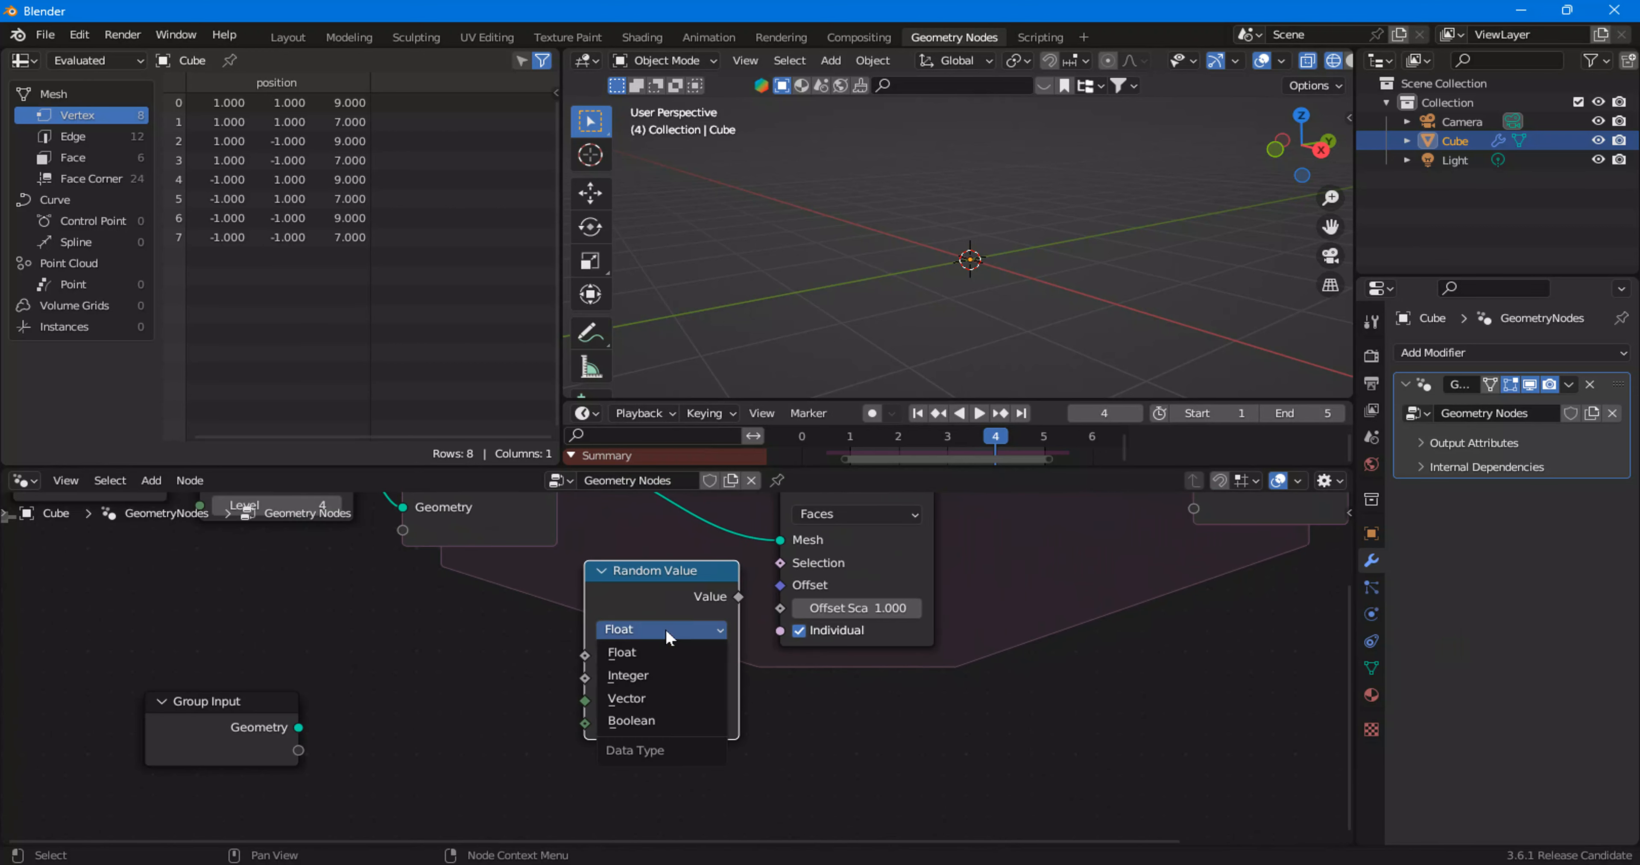
click(656, 724)
drag(739, 596, 780, 563)
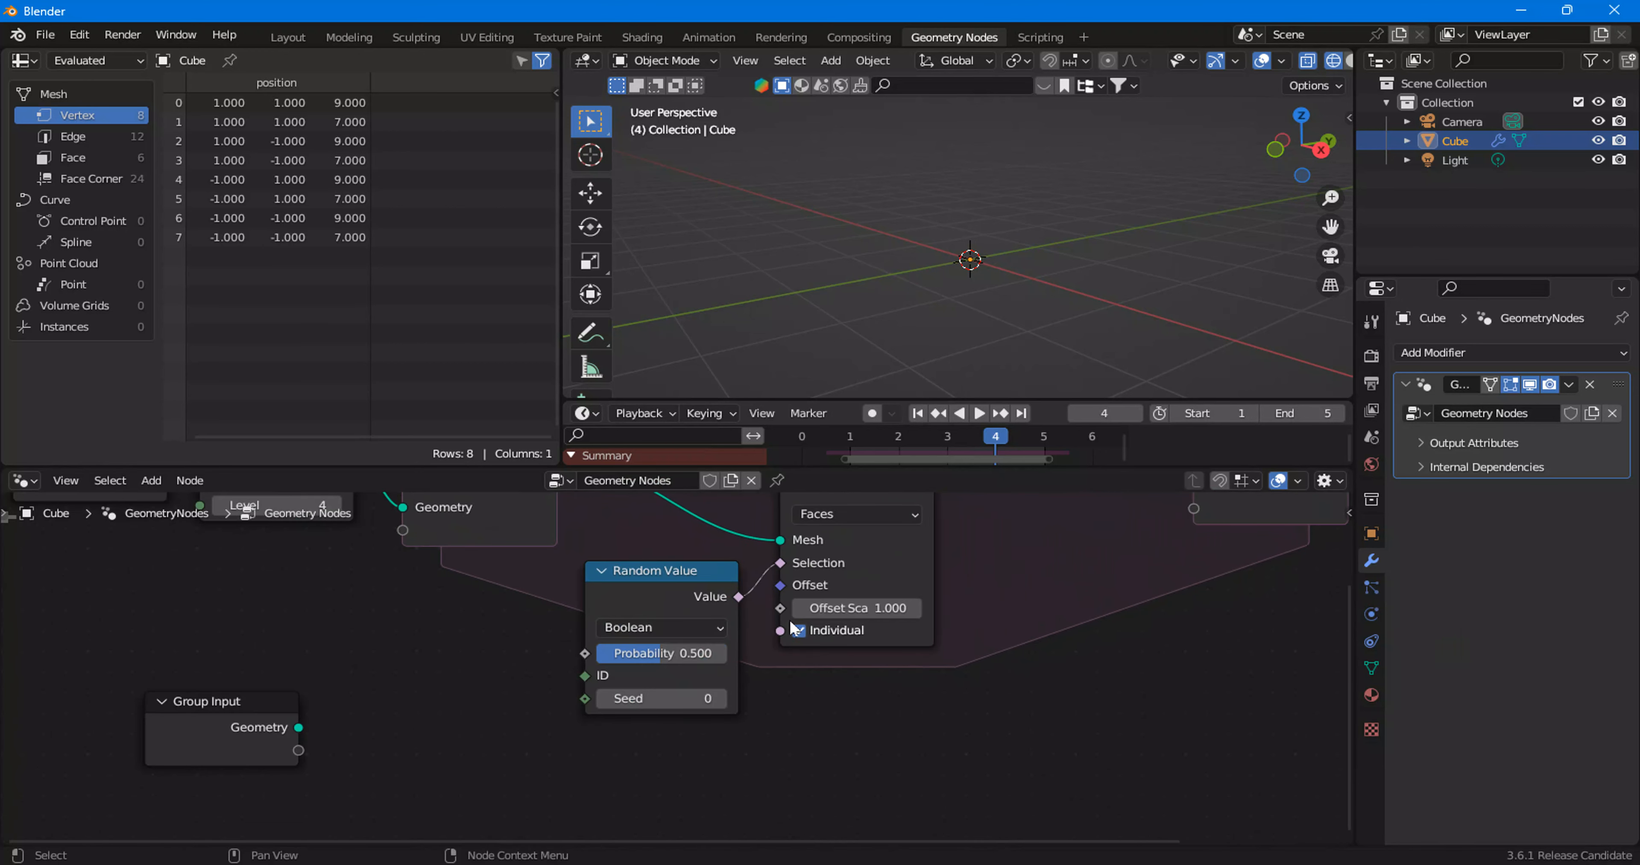
Step: Switch the viewport to solid shading and frame the extruded cube
scroll(939, 342, down, 4)
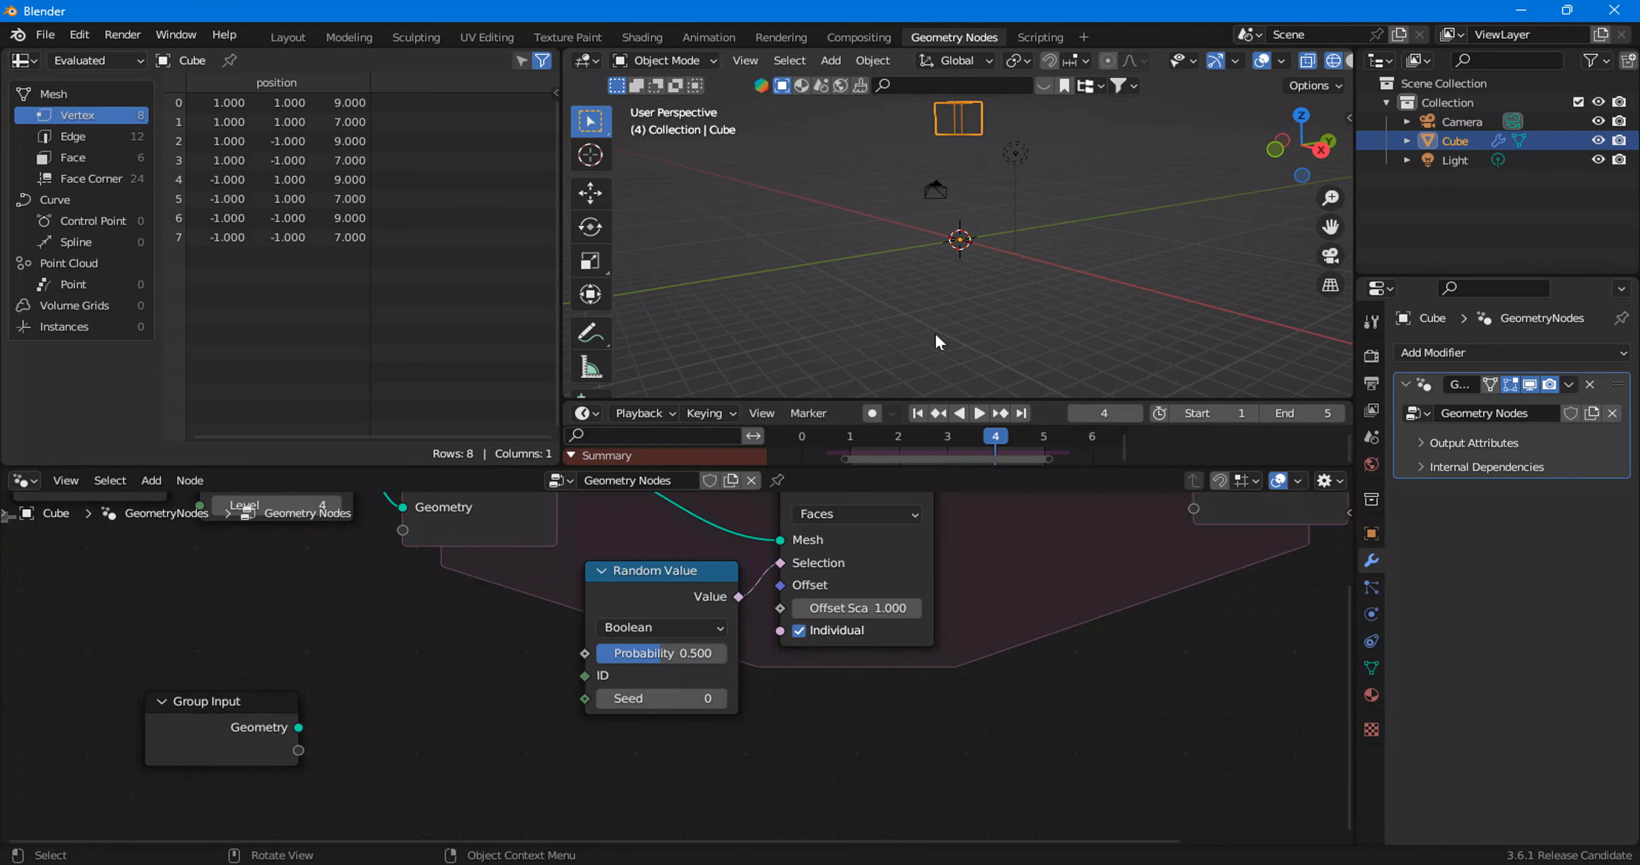
middle_drag(950, 265, 882, 312)
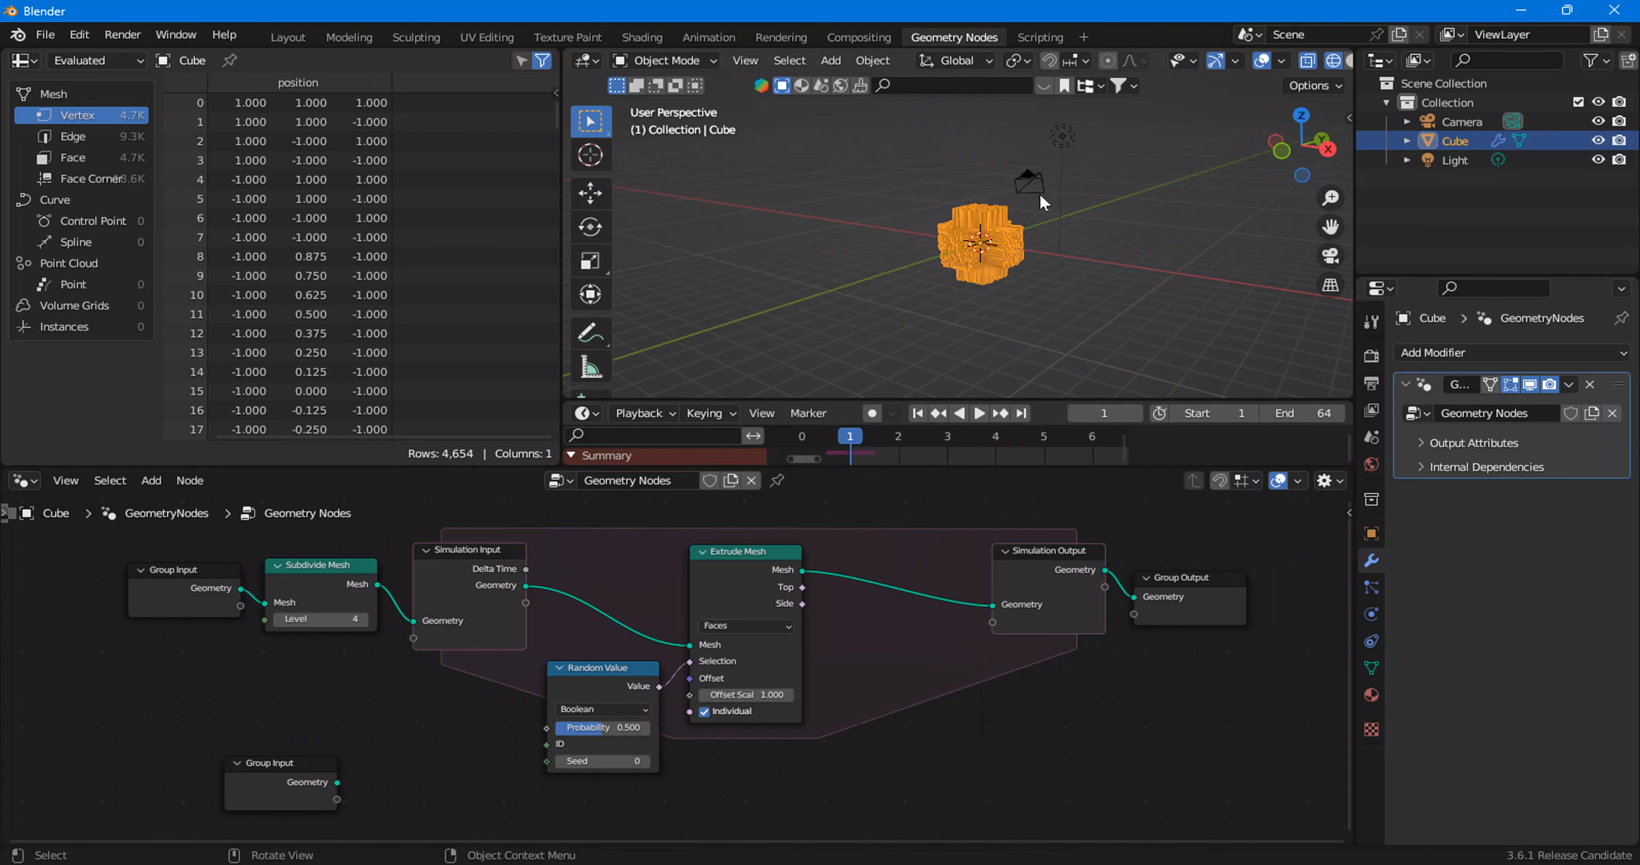
scroll(1042, 202, up, 3)
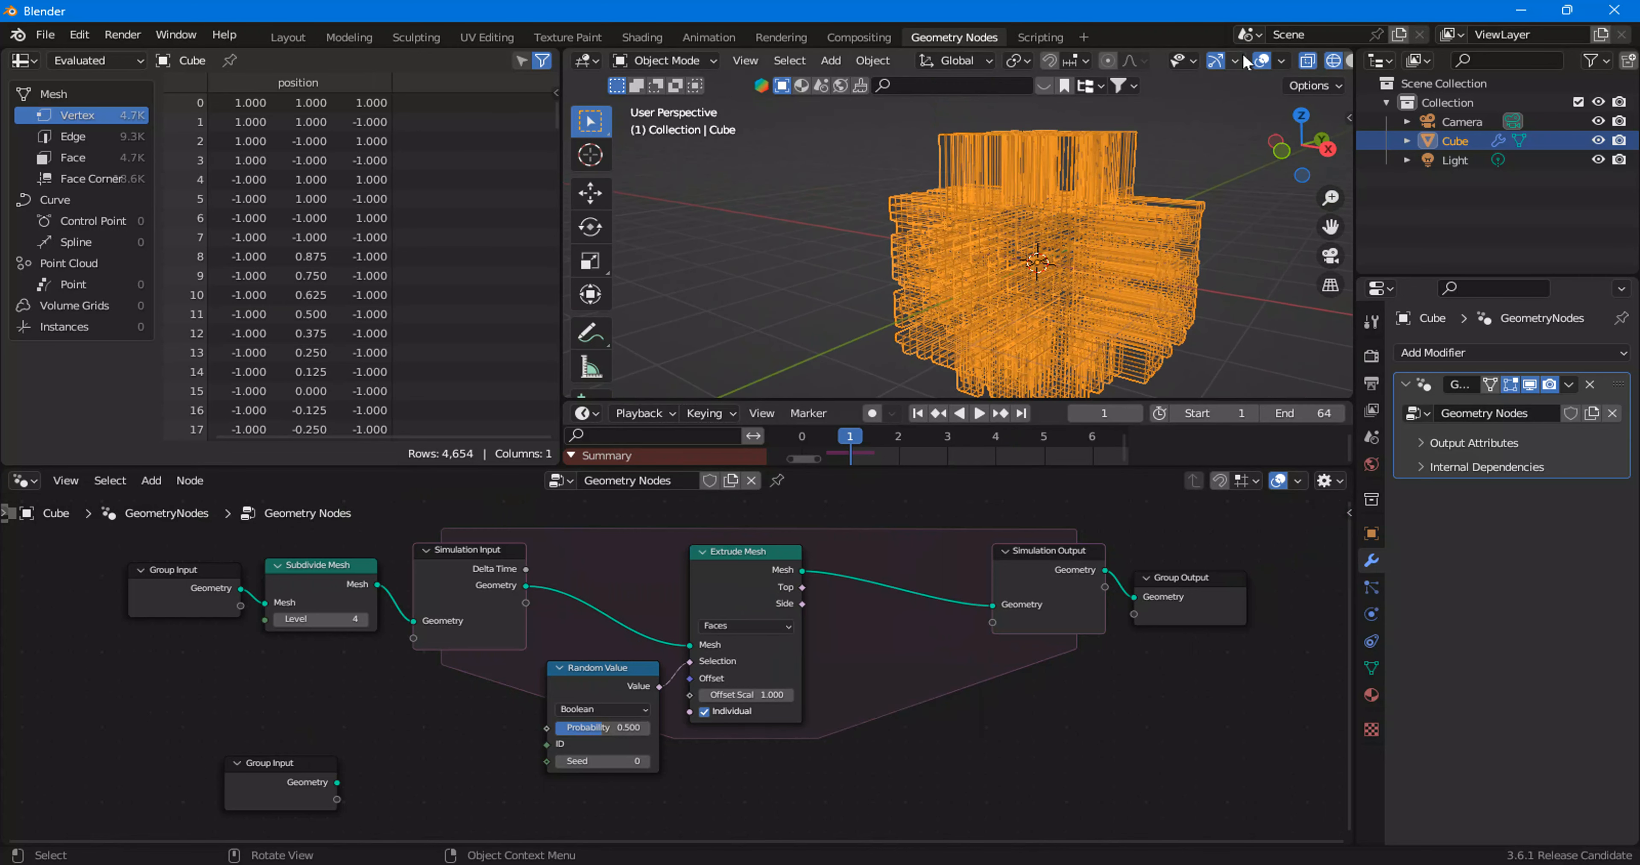
scroll(1246, 62, down, 3)
click(1272, 61)
mouse_move(1025, 220)
middle_down()
mouse_move(1116, 222)
mouse_move(1061, 211)
middle_up()
mouse_move(1023, 269)
middle_down()
mouse_move(1052, 251)
mouse_move(995, 262)
middle_up()
Step: Set the Random Value node's probability to 0.039 and the Extrude Mesh node's offset scale to 0.260
scroll(721, 655, up, 5)
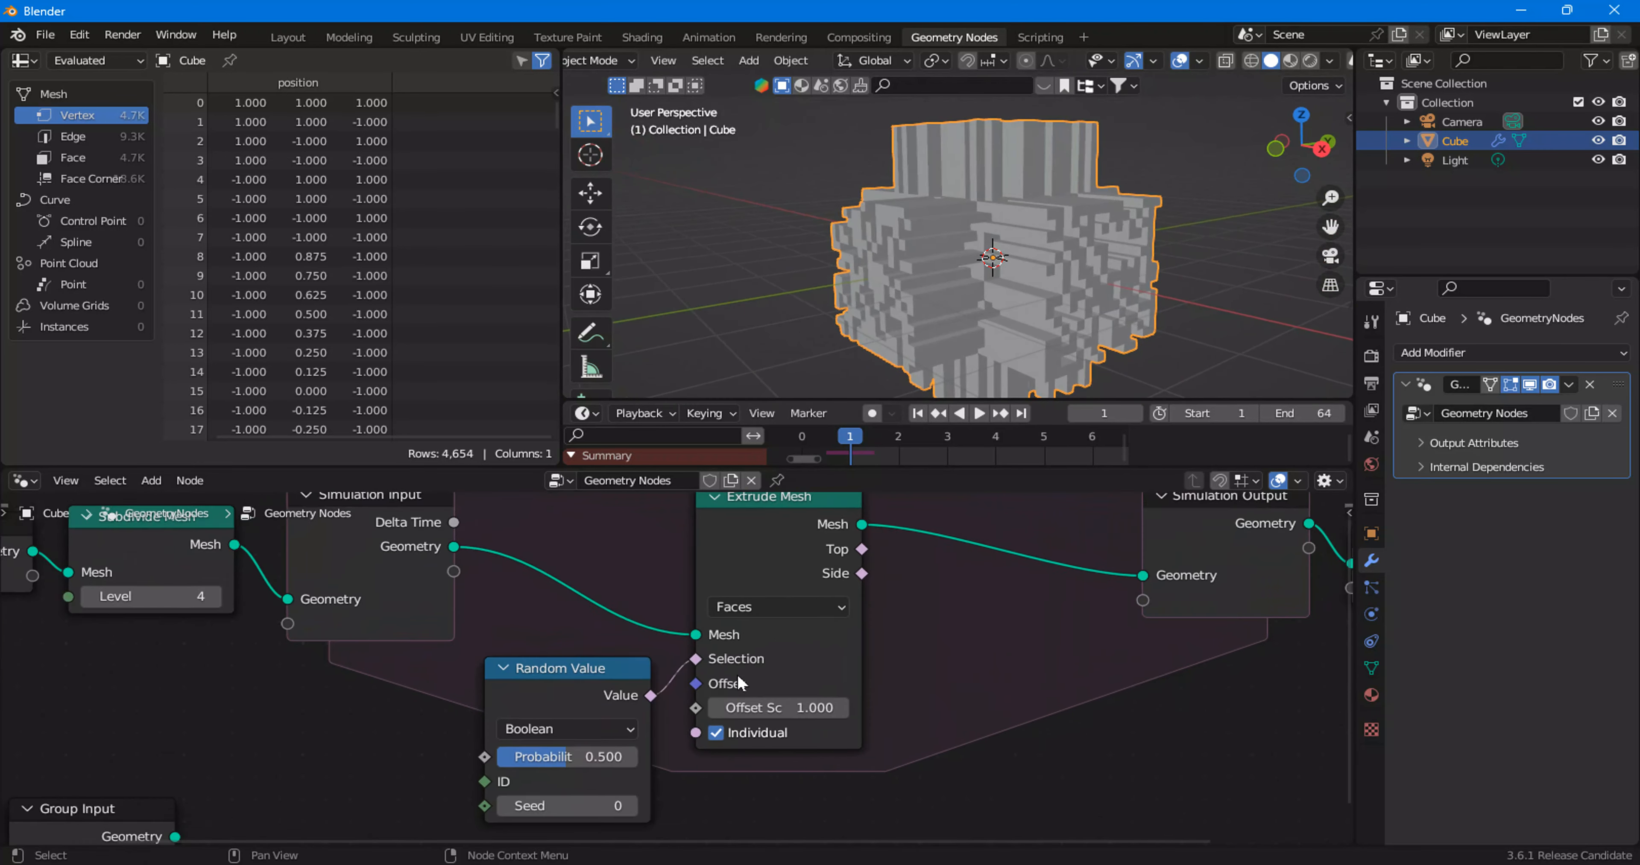
middle_drag(705, 739, 783, 648)
scroll(784, 648, up, 3)
shift+drag(680, 659, 549, 665)
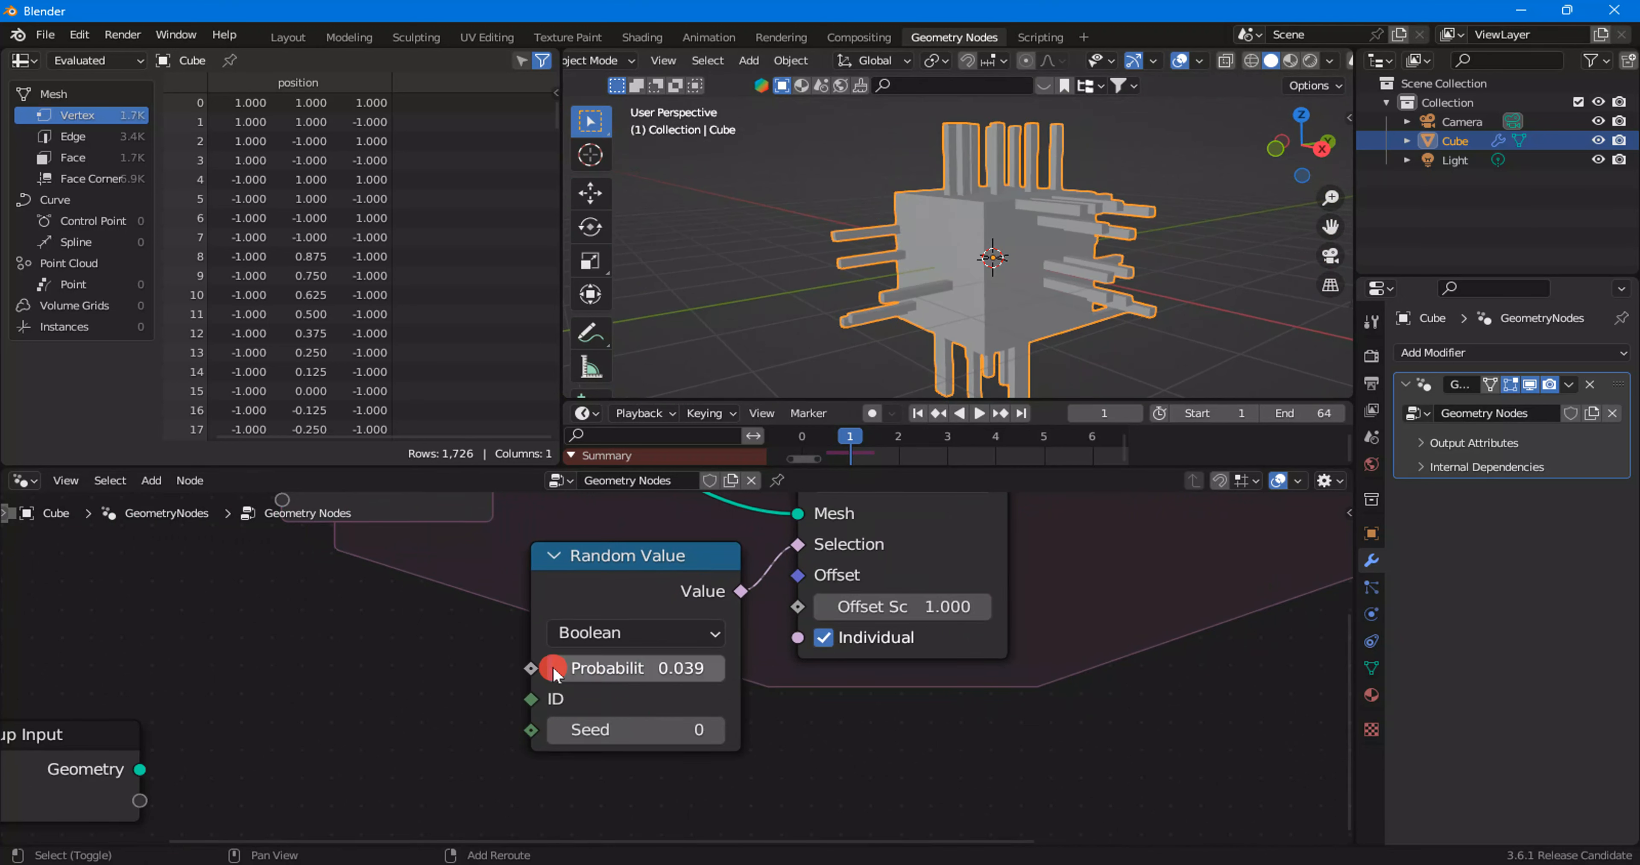
mouse_move(904, 607)
mouse_down()
mouse_move(730, 606)
mouse_move(904, 627)
mouse_up()
scroll(905, 630, down, 4)
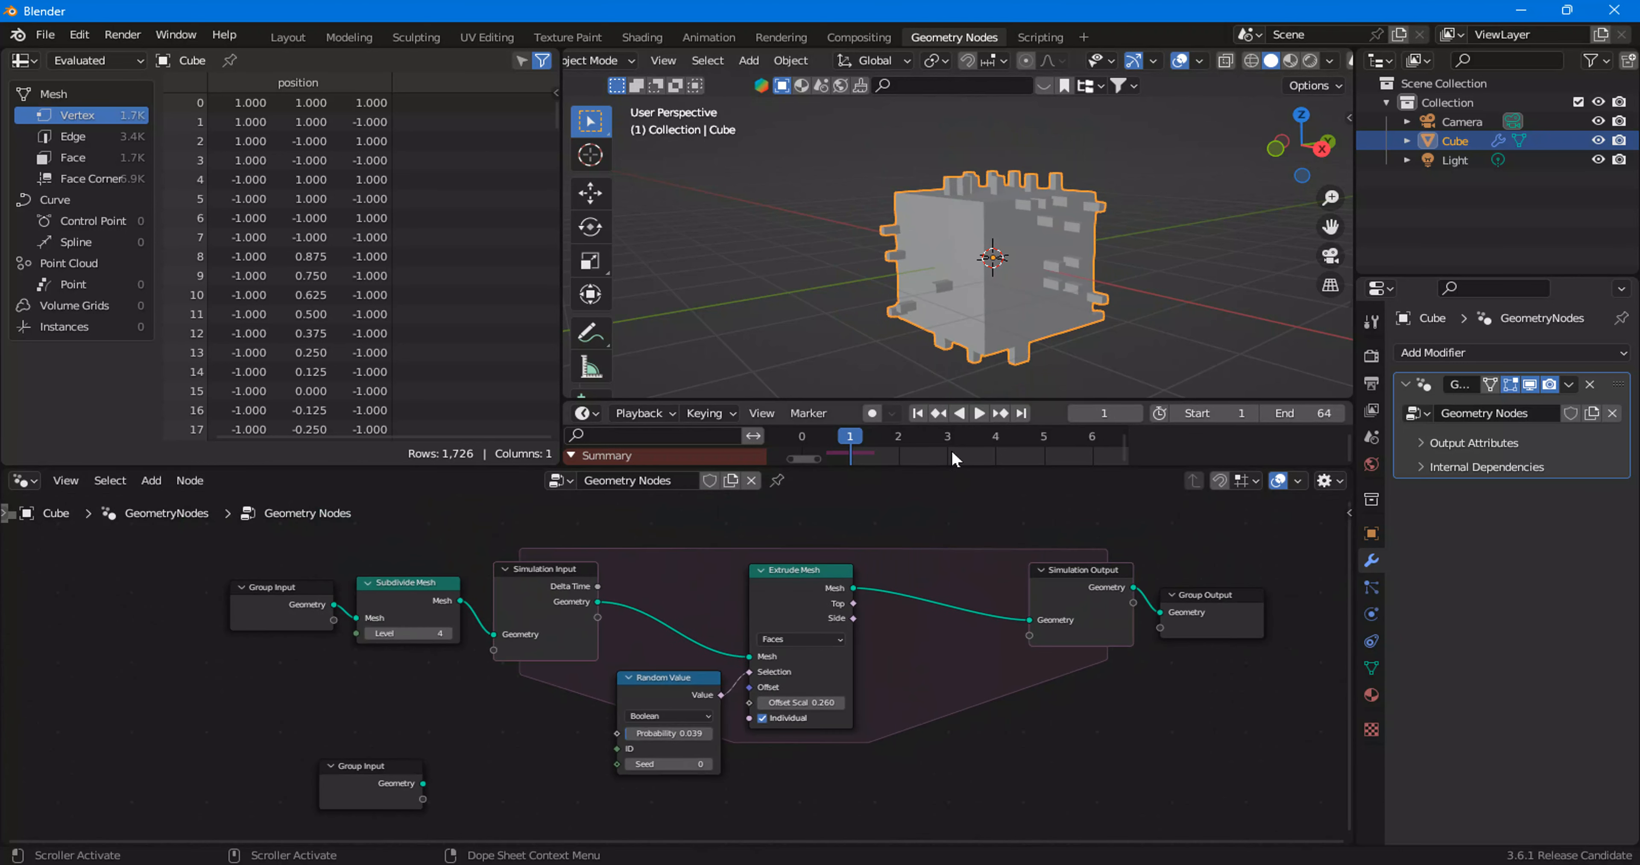
Step: Play the extrusion simulation while viewing it from another angle, stop it, and return to frame 1
click(979, 413)
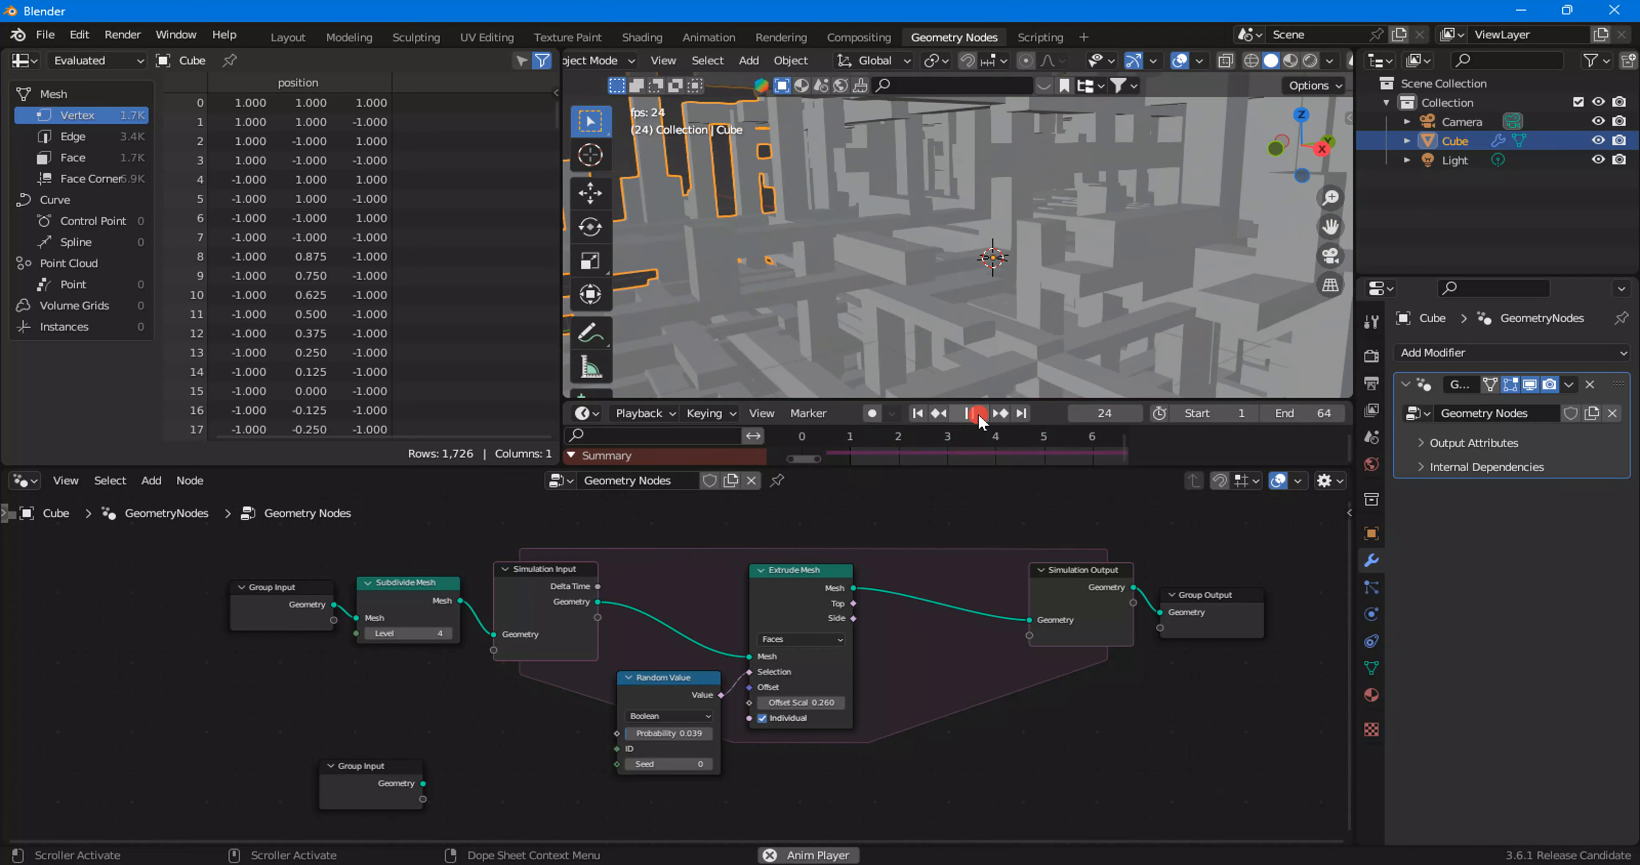
mouse_move(1037, 348)
middle_down()
mouse_move(1034, 321)
mouse_move(1019, 331)
middle_up()
click(979, 413)
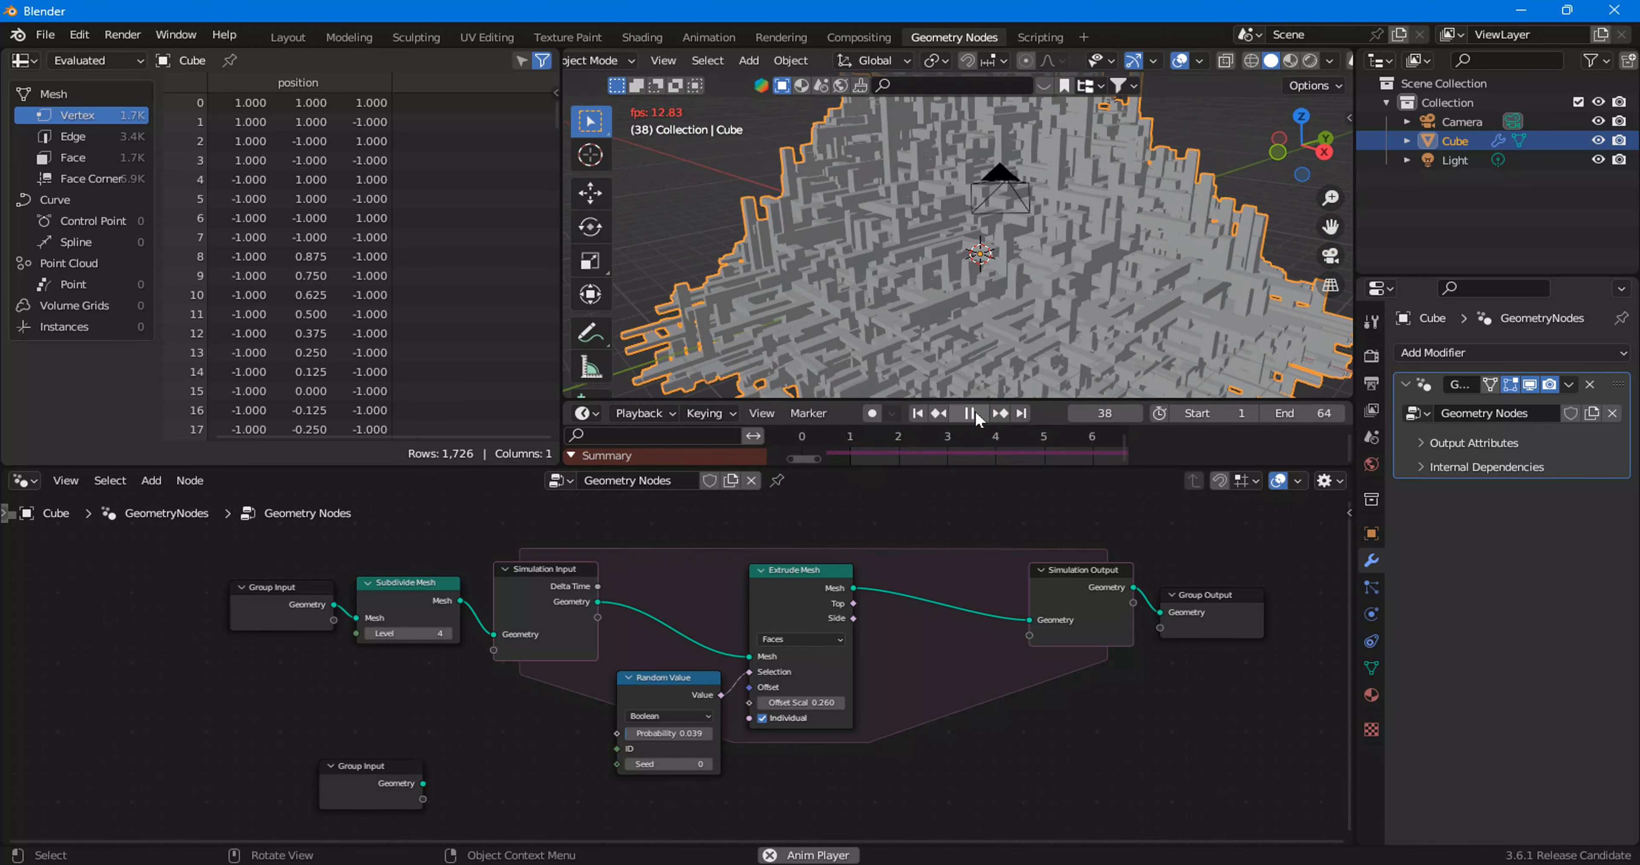
click(970, 414)
click(917, 415)
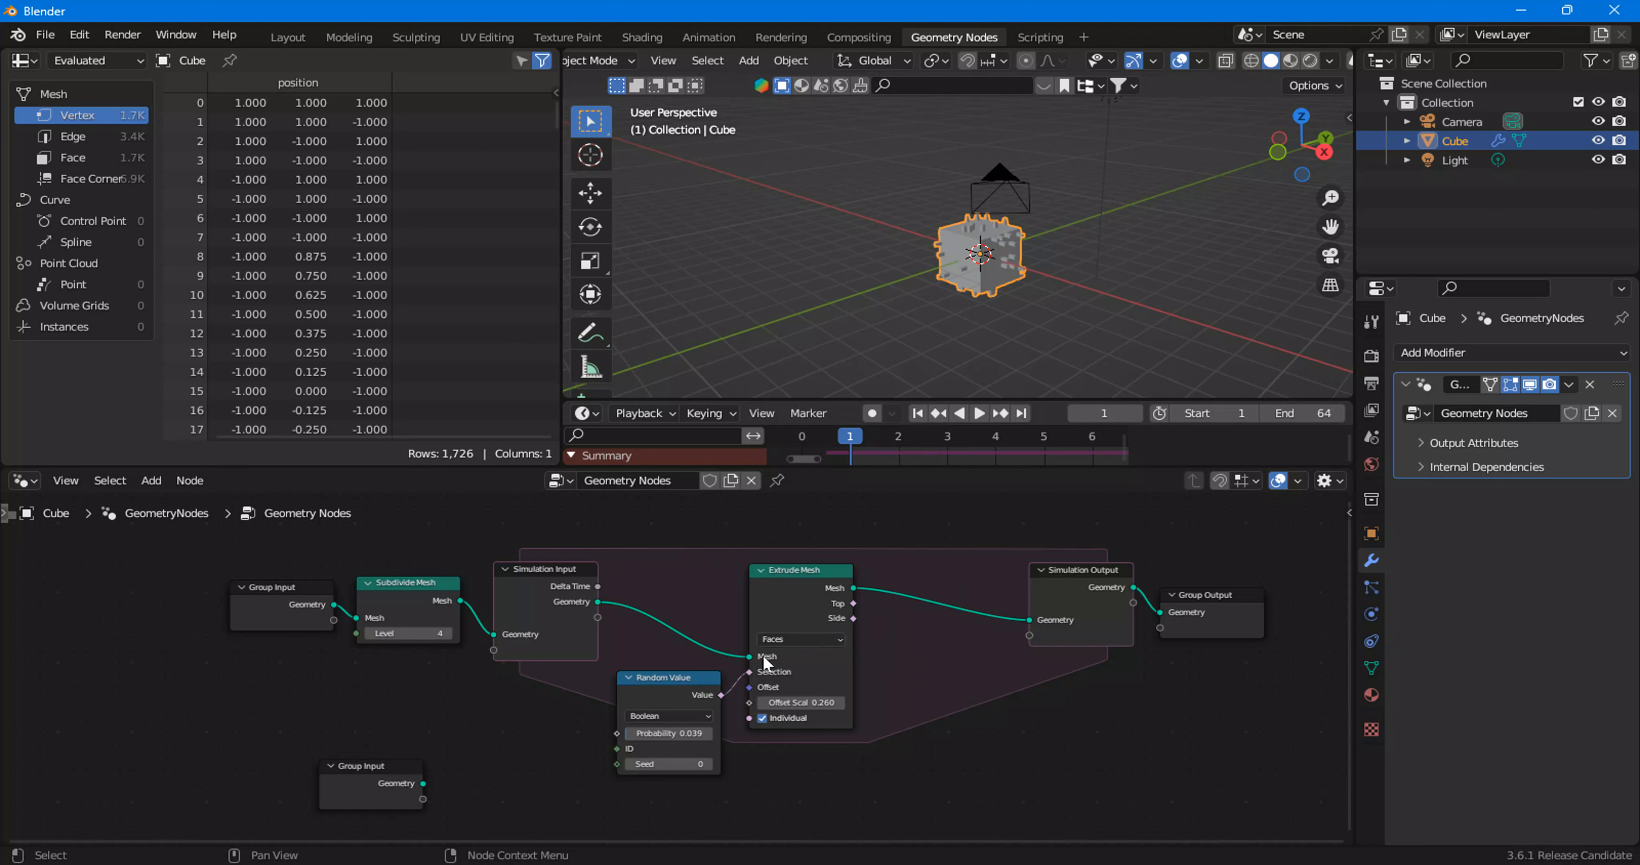
Step: Set the animation's end frame to 4 and play the simulation
scroll(733, 693, down, 1)
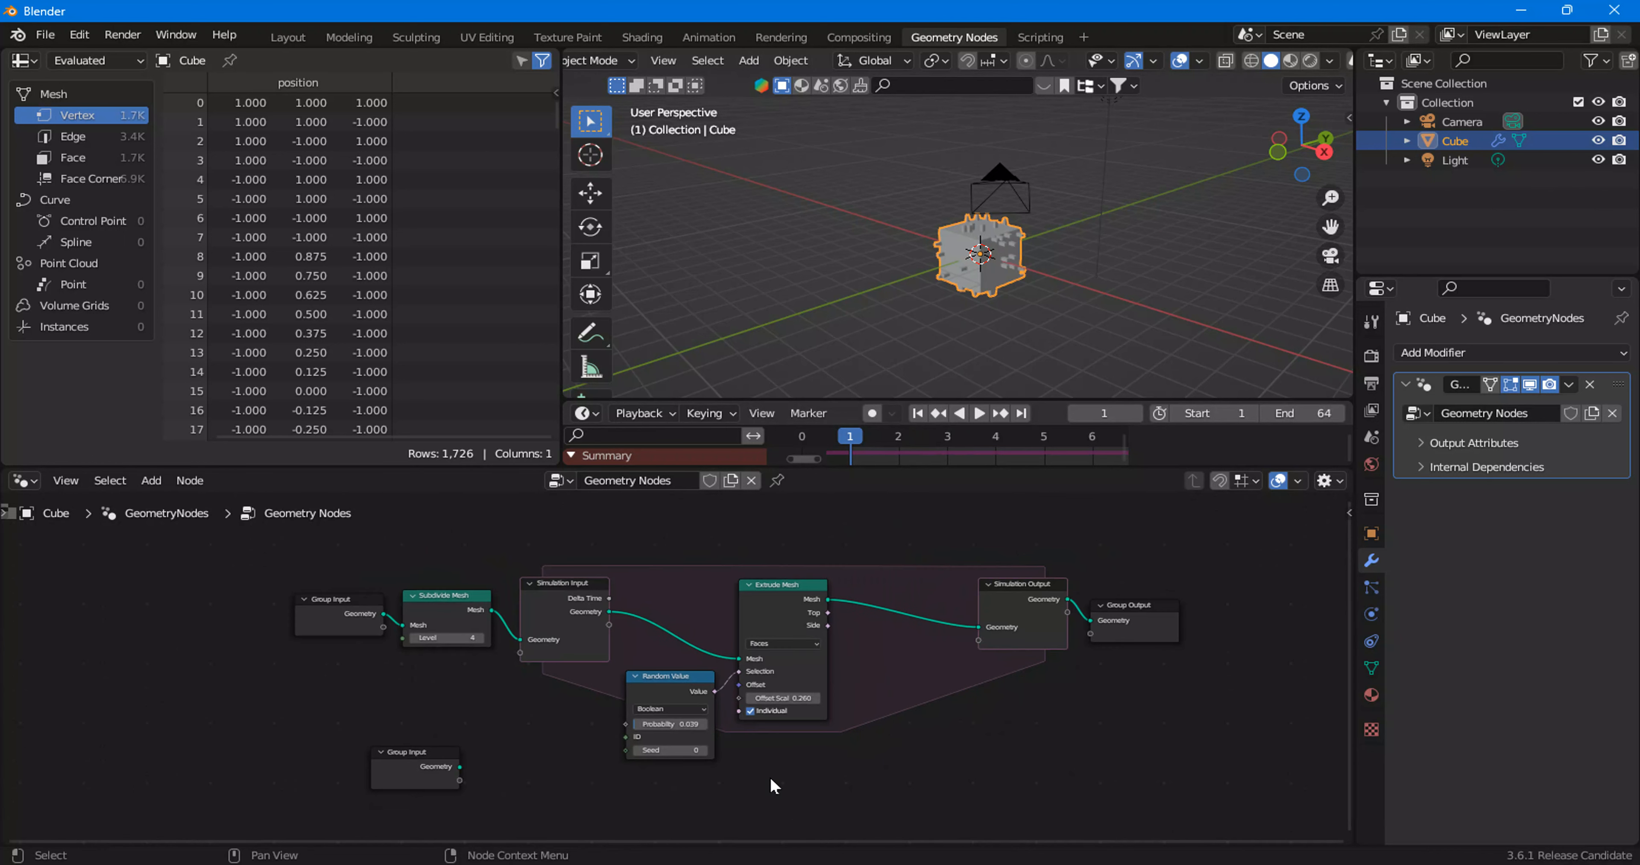
middle_drag(770, 764, 714, 660)
click(1305, 412)
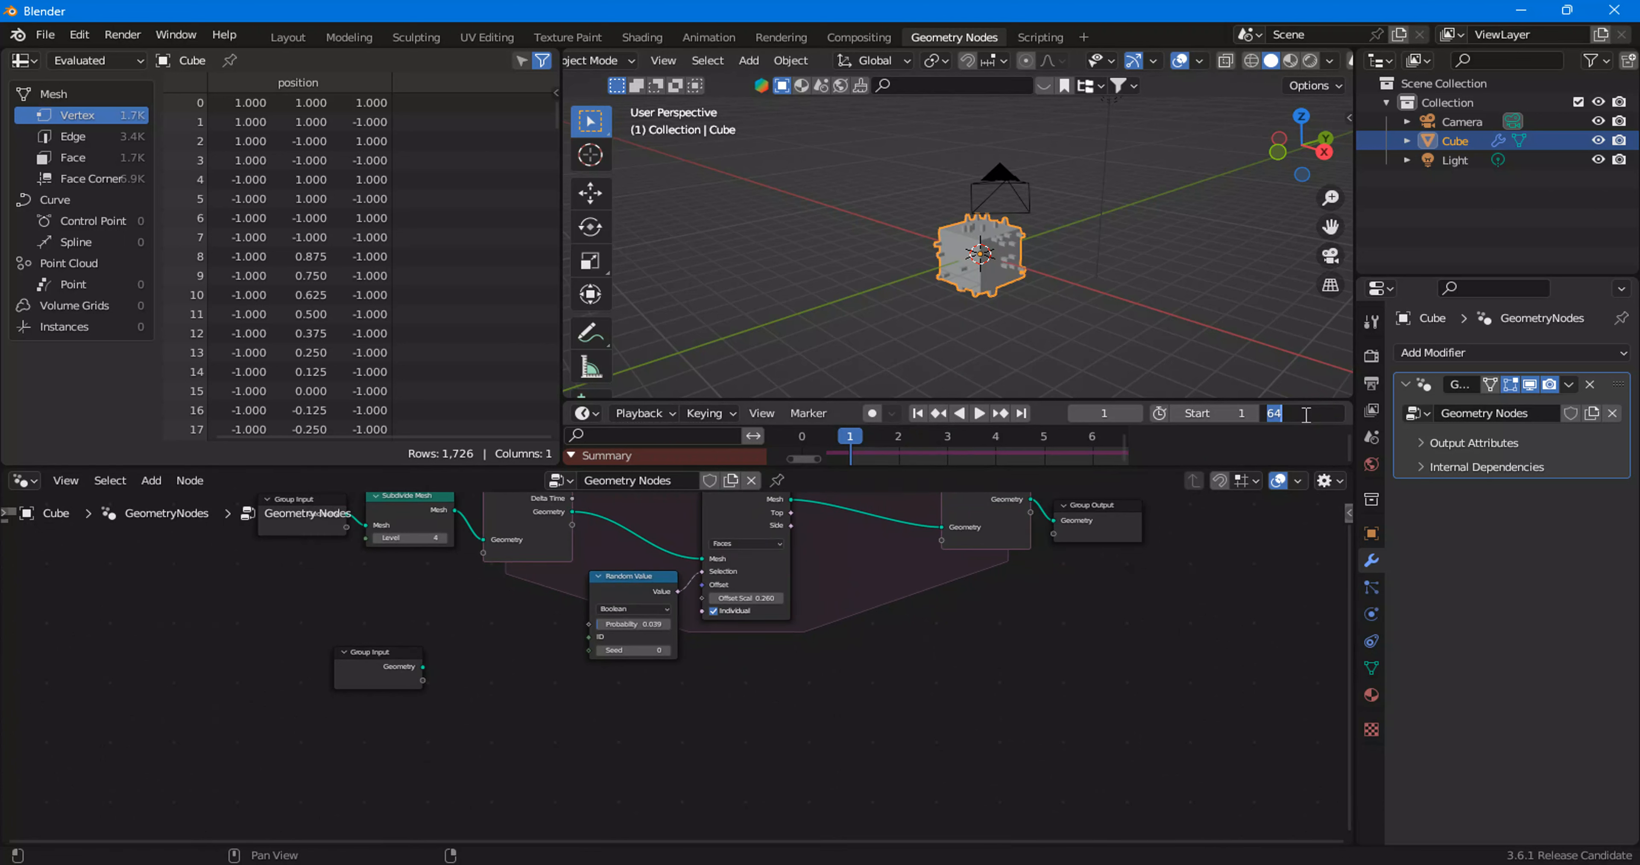
text(6)
key(Return)
click(1299, 413)
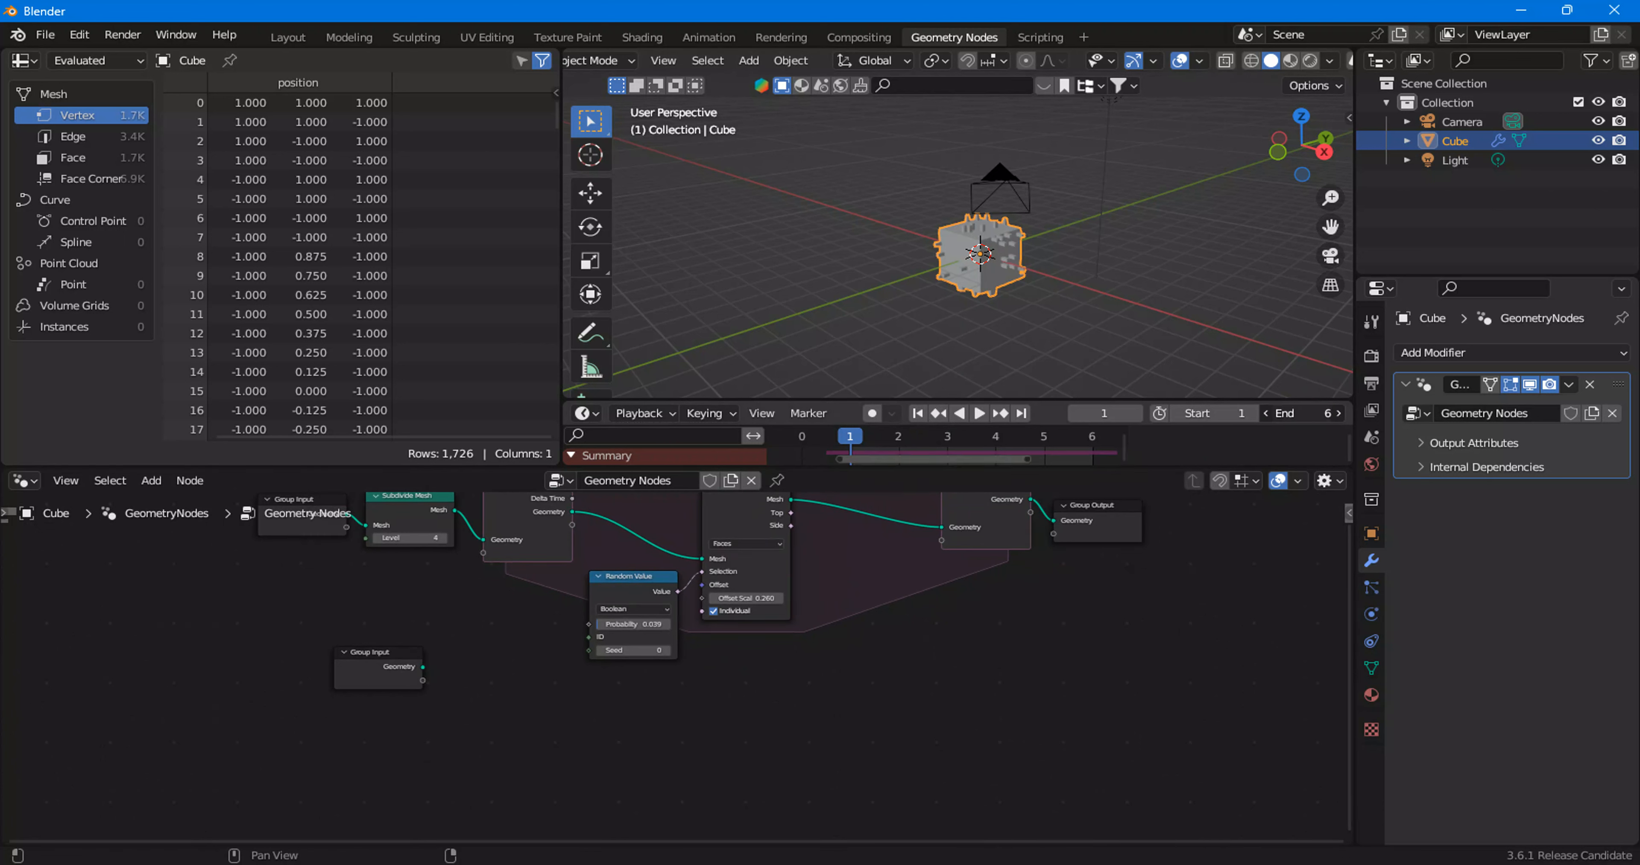
text(4)
key(Return)
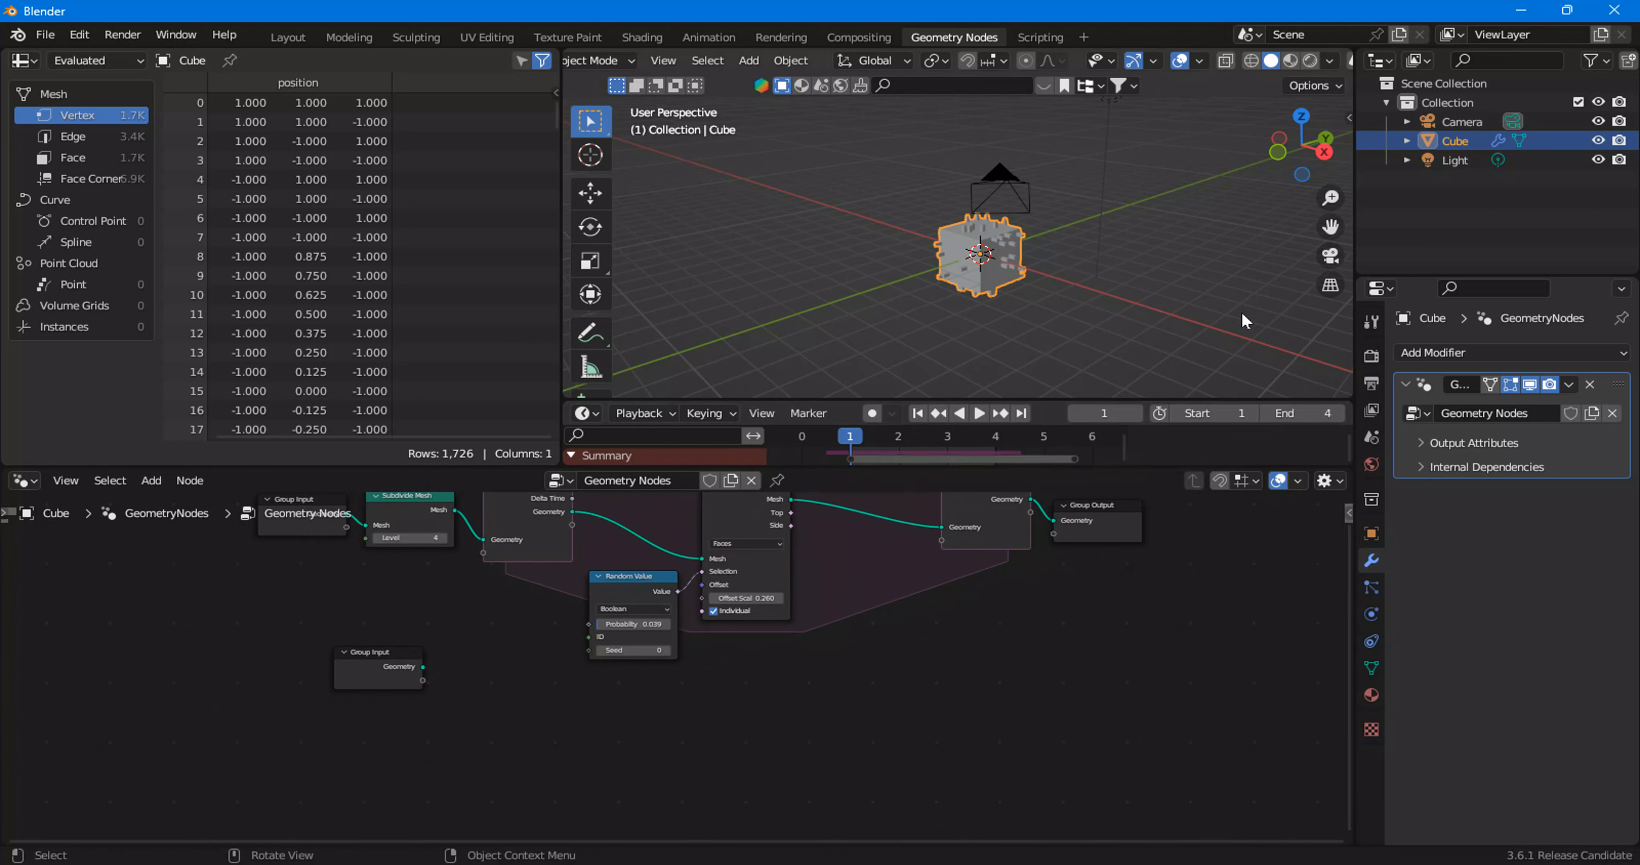
scroll(1047, 201, up, 4)
key(space)
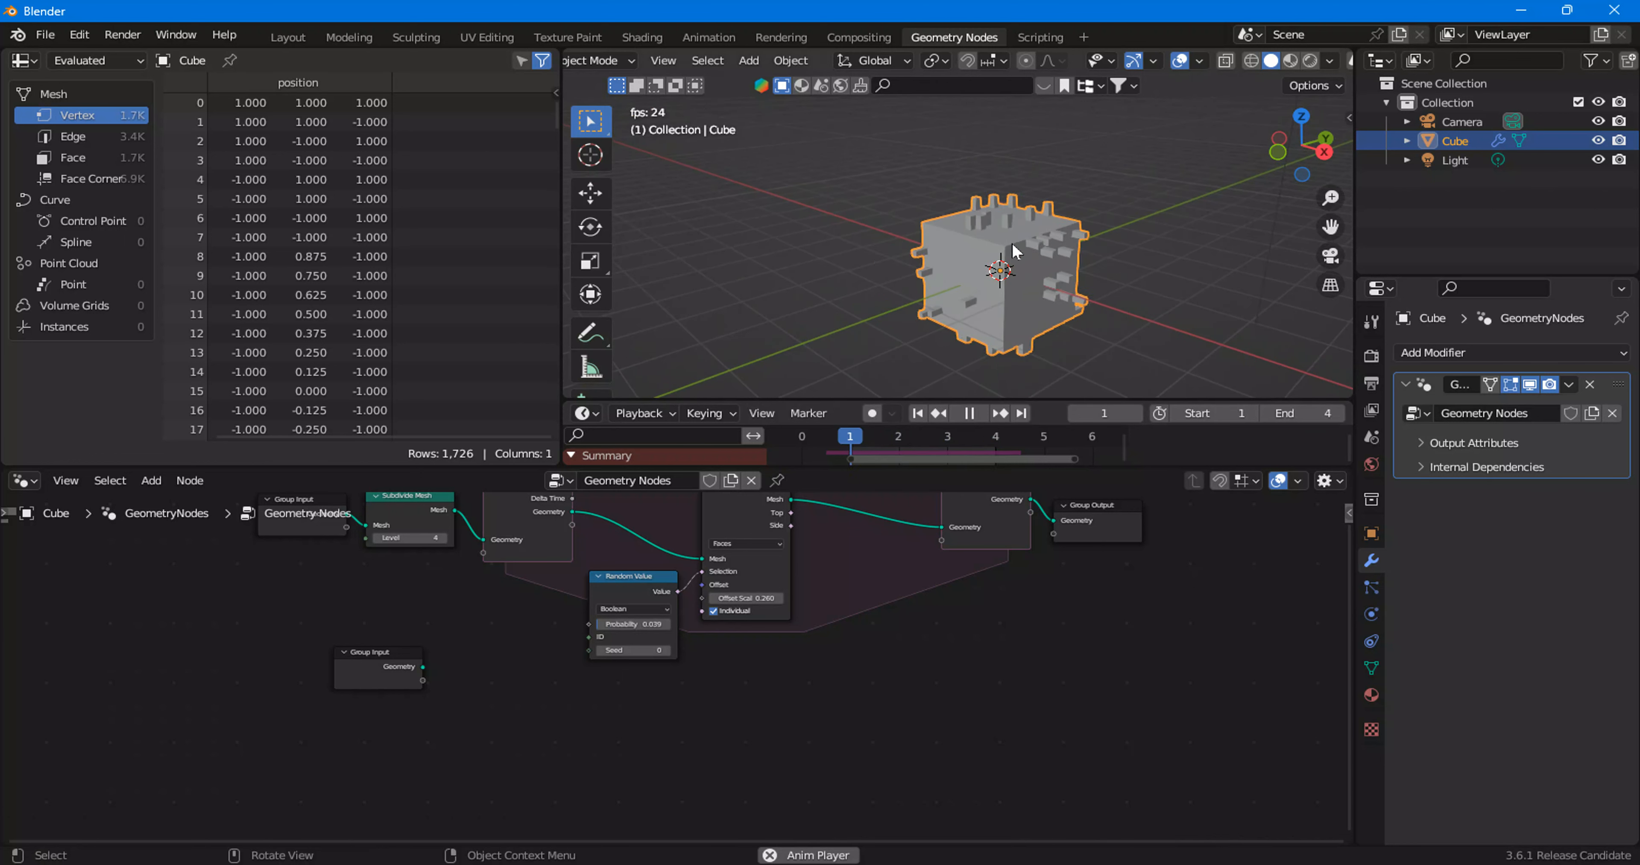
Step: Duplicate the Extrude Mesh and Random Value pair until four copies stand side by side below the simulation zone
scroll(537, 657, down, 2)
scroll(537, 658, down, 1)
drag(738, 703, 639, 588)
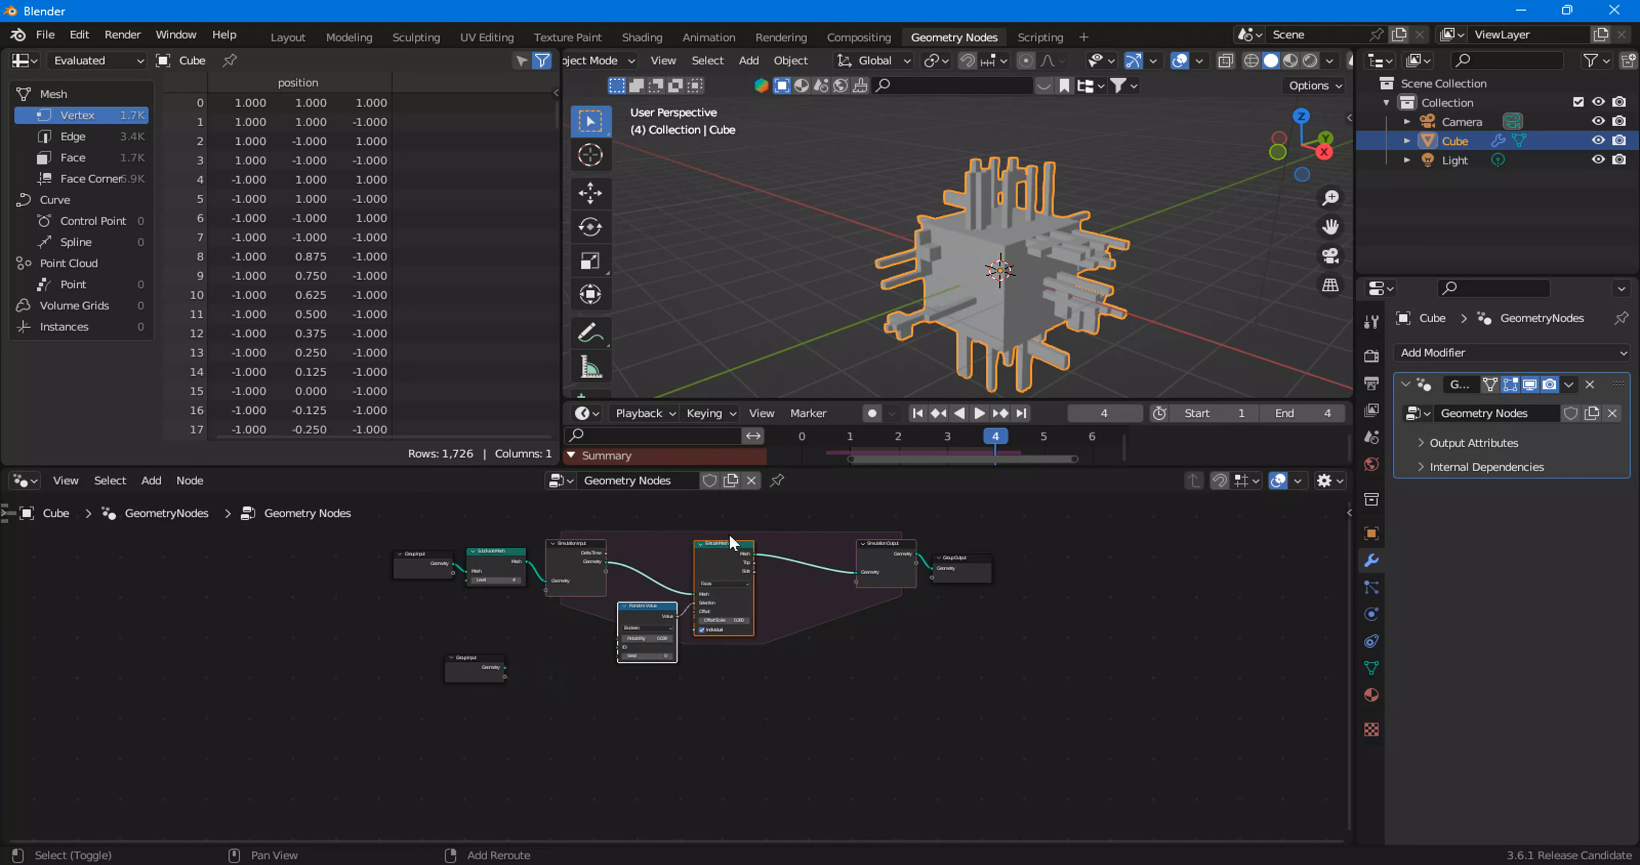
key(shift+d)
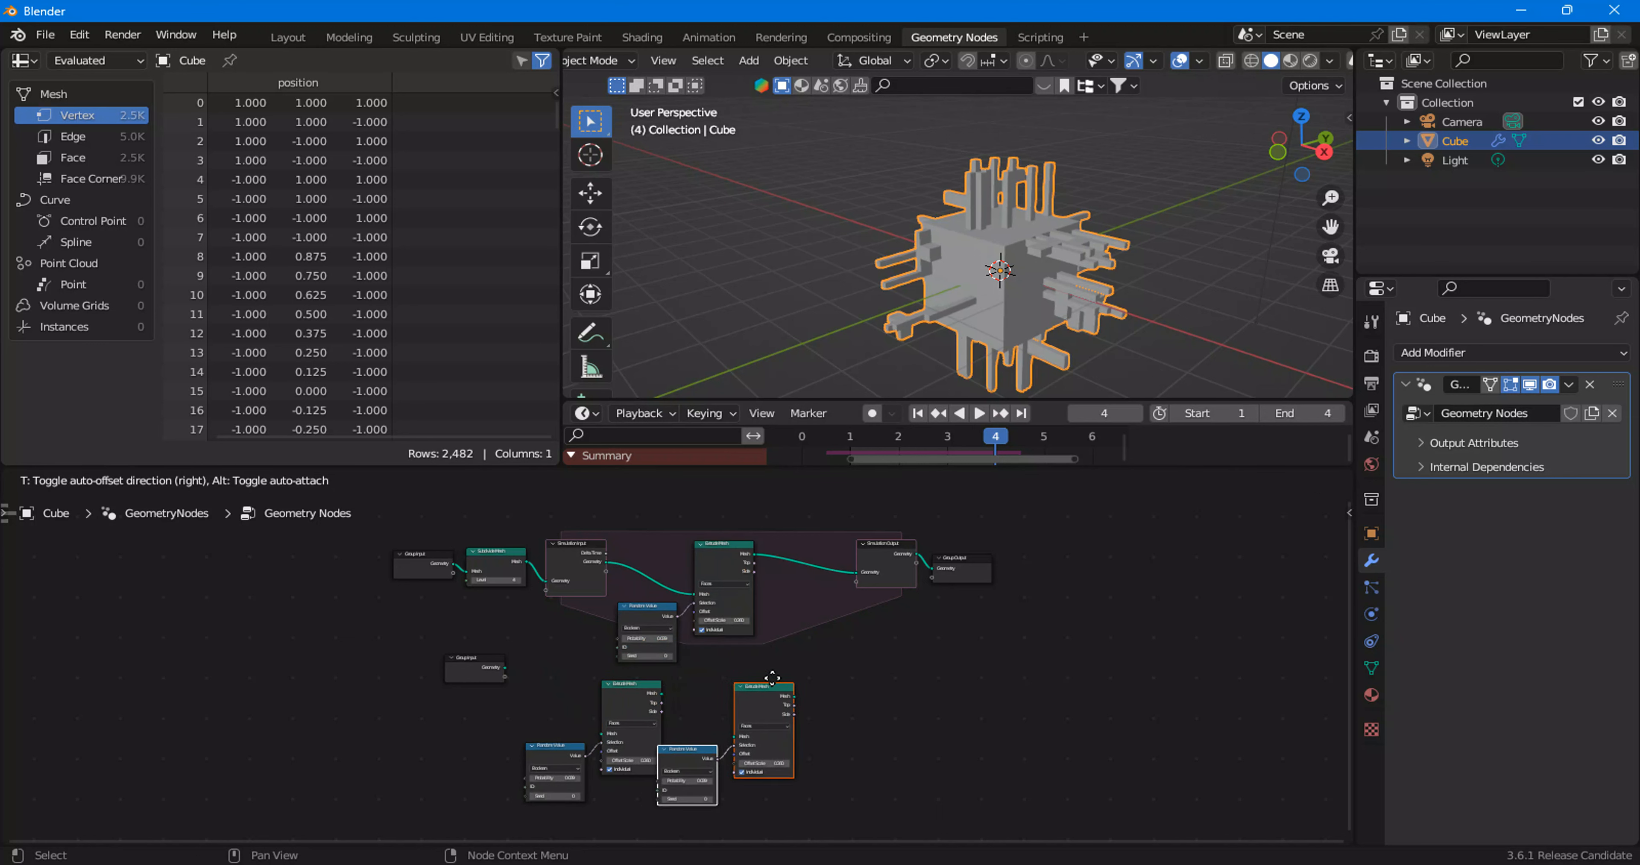
click(818, 675)
key(shift+d)
click(987, 677)
key(shift+d)
click(1142, 670)
Step: Connect the lower Group Input to the first copied Extrude Mesh node and chain all four copies through their mesh sockets
drag(475, 661, 574, 726)
scroll(481, 732, up, 1)
scroll(487, 706, up, 1)
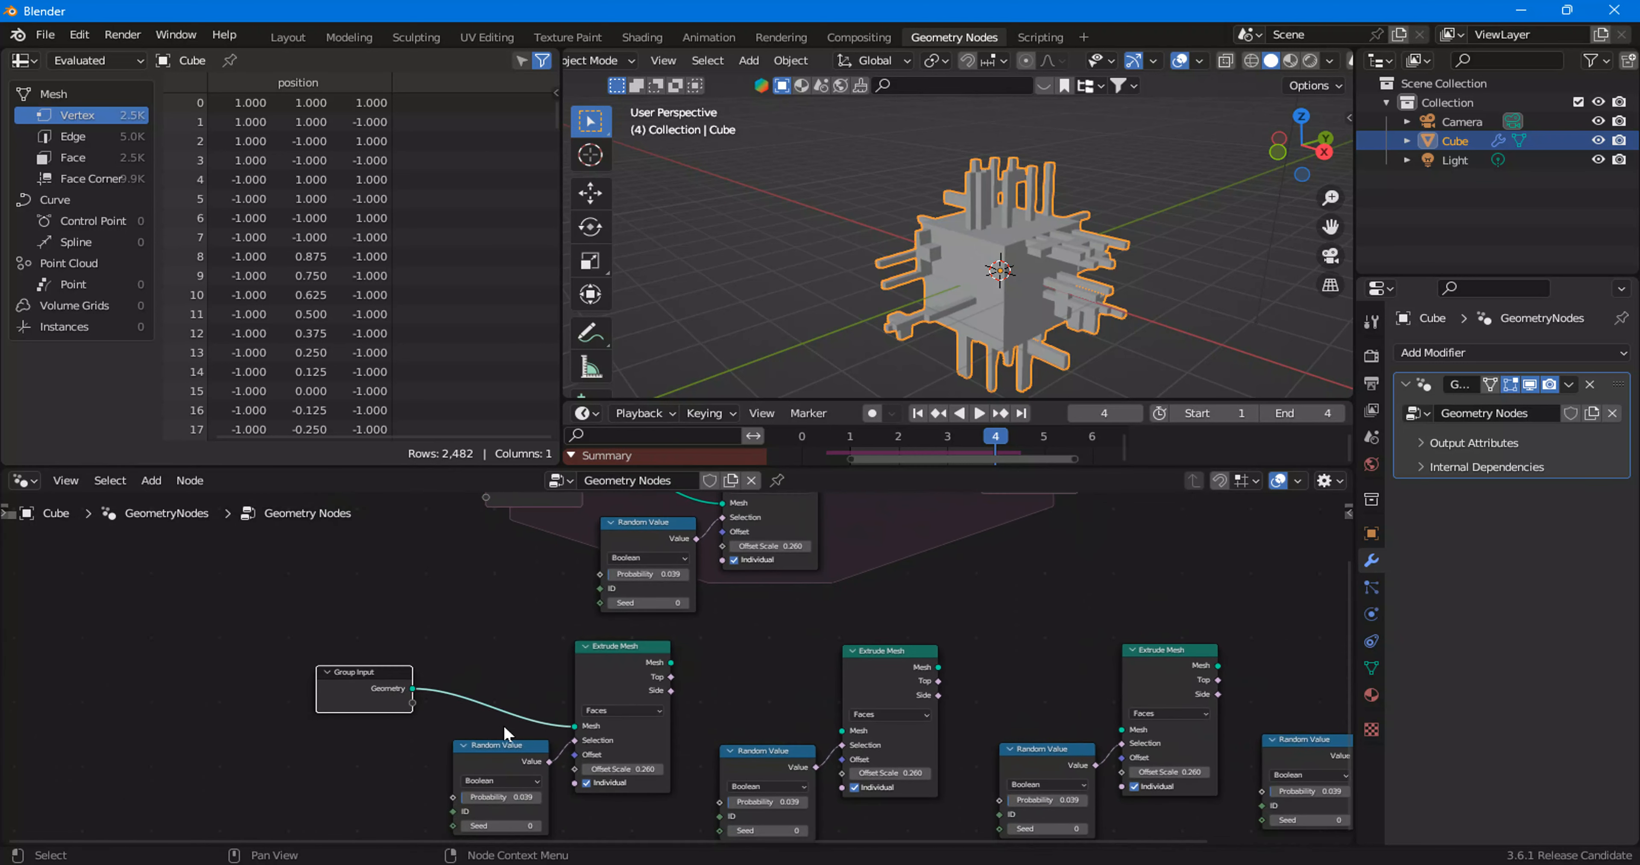
drag(376, 696, 378, 730)
drag(672, 662, 686, 667)
drag(845, 741, 850, 731)
middle_drag(959, 653, 778, 593)
click(778, 593)
drag(778, 593, 941, 670)
drag(1035, 607, 1203, 662)
scroll(522, 679, down, 1)
Step: Preview the lower Group Input and the first copied Extrude Mesh output with a Viewer node, and place the Viewer above the chain
ctrl+shift+click(287, 668)
ctrl+shift+click(490, 615)
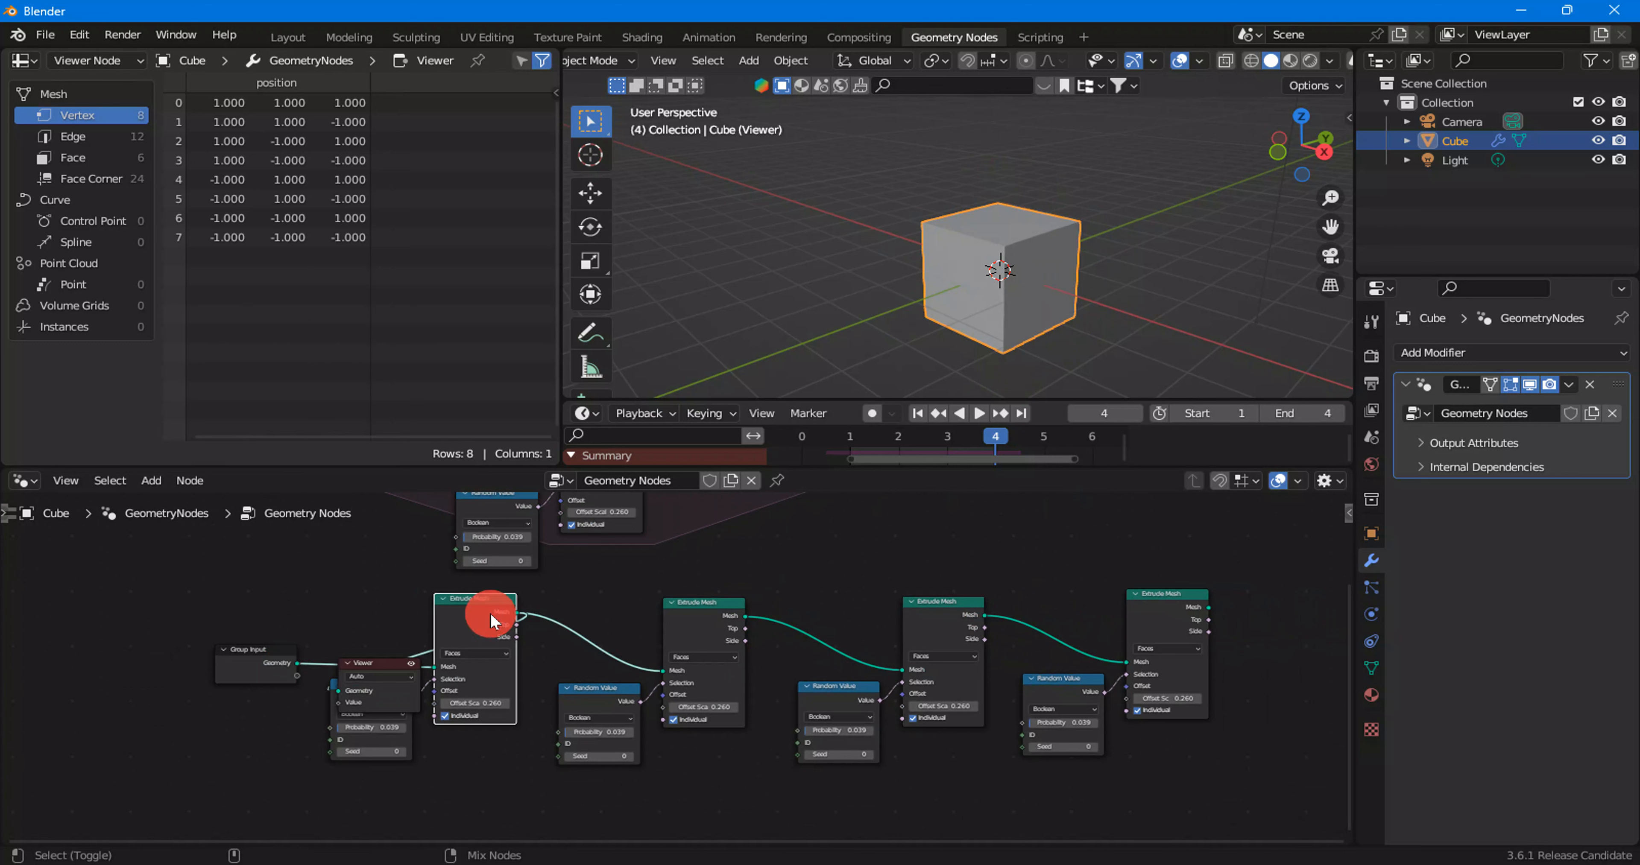
drag(406, 685, 636, 601)
scroll(573, 644, up, 2)
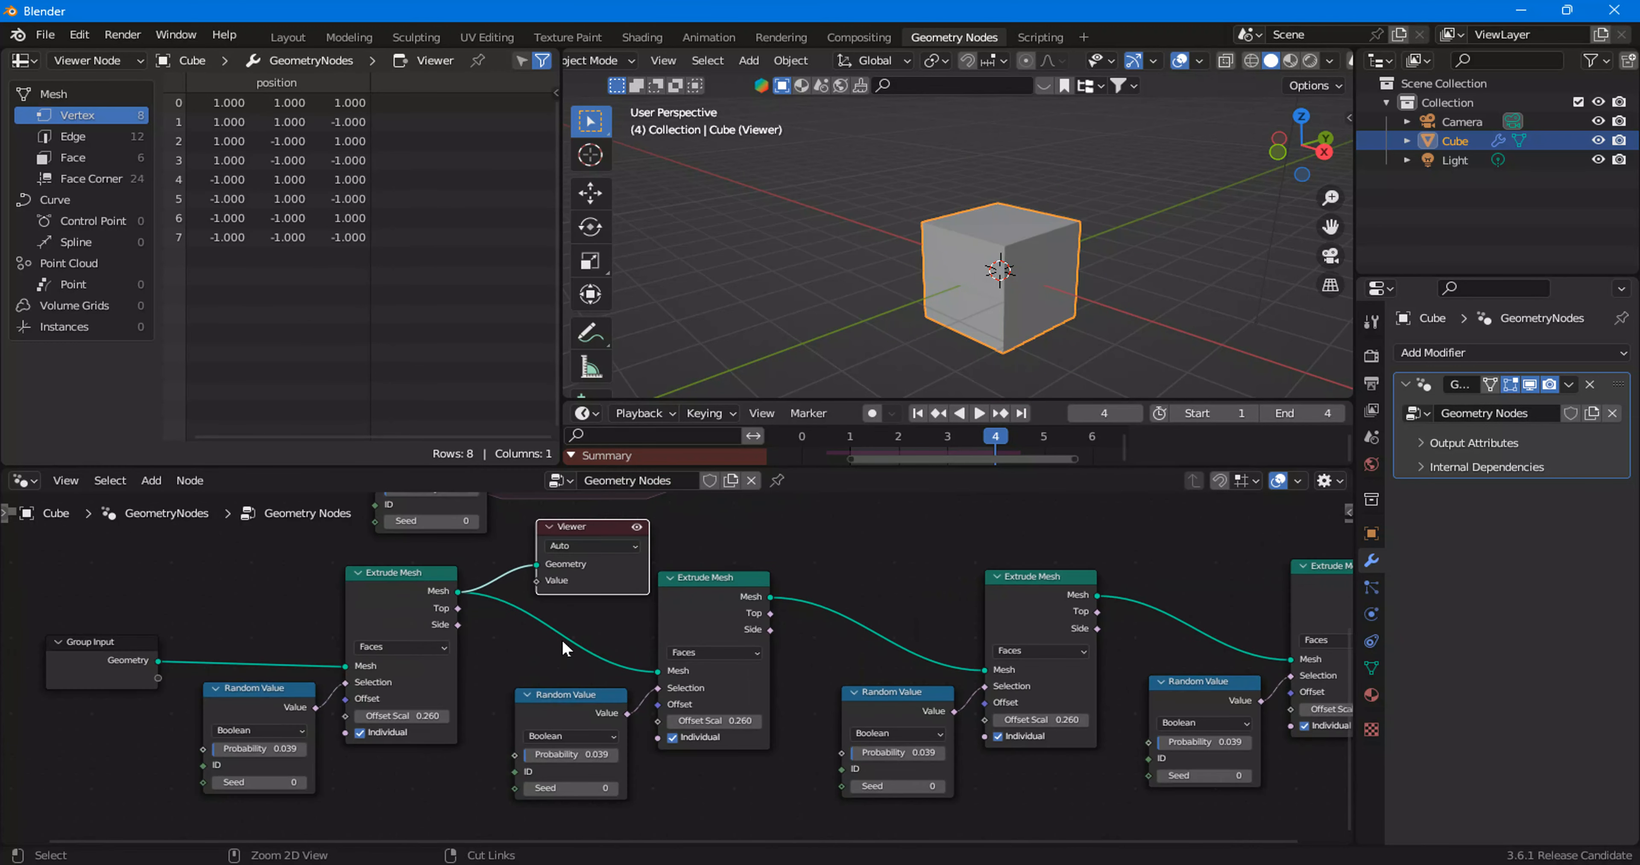
key(Home)
middle_drag(504, 689, 525, 627)
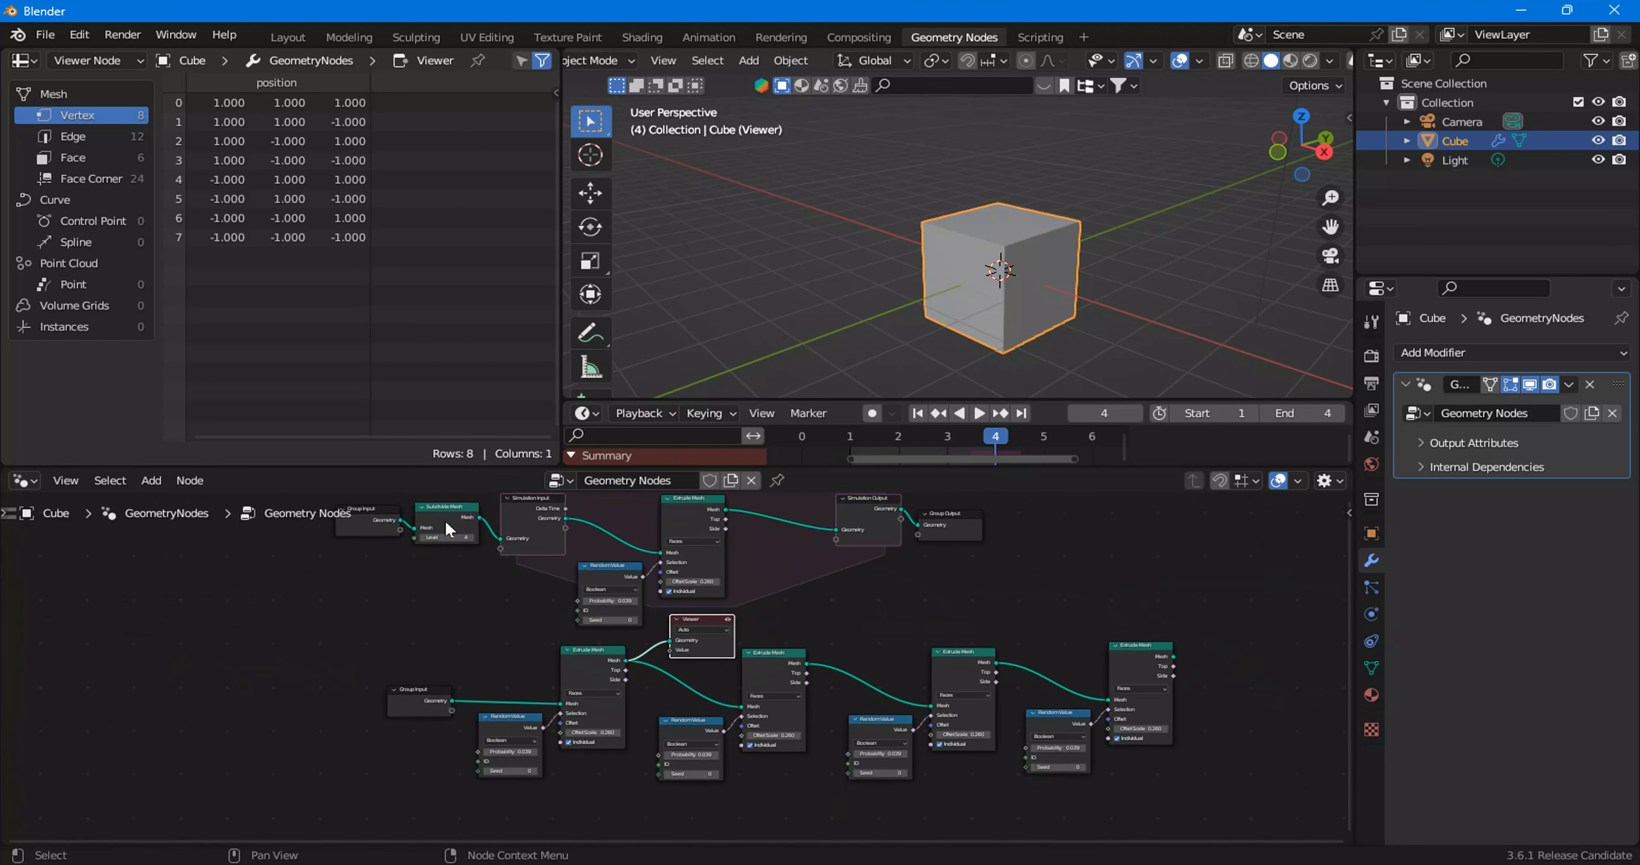
Step: Insert a copy of the Subdivide Mesh node between the lower Group Input and the first Extrude Mesh, and move the lower chain
drag(428, 689, 314, 687)
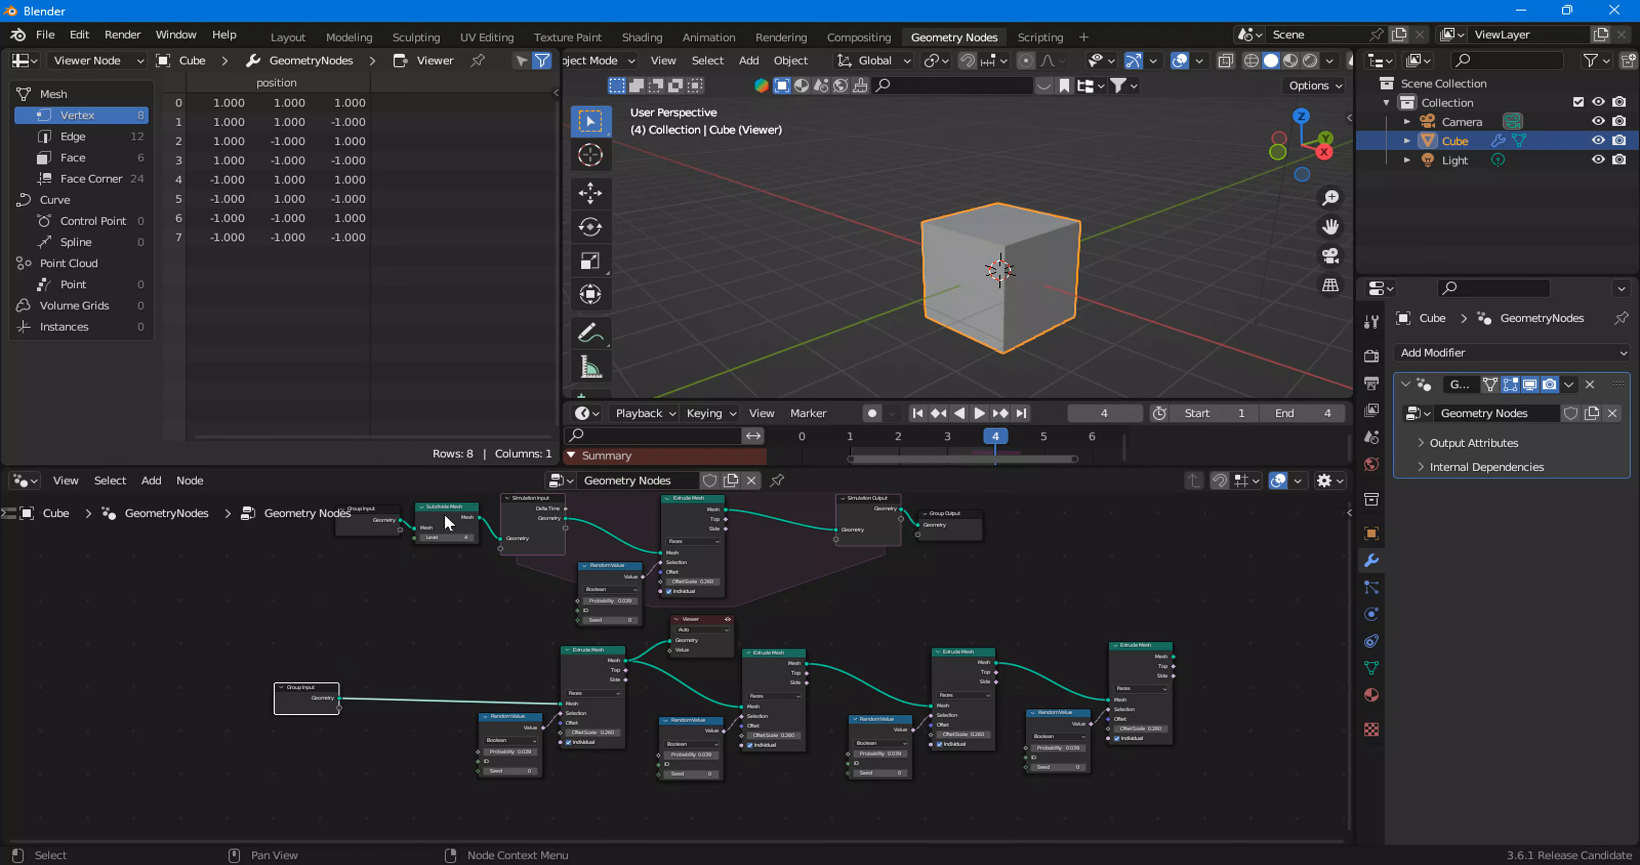
scroll(433, 523, down, 1)
click(447, 532)
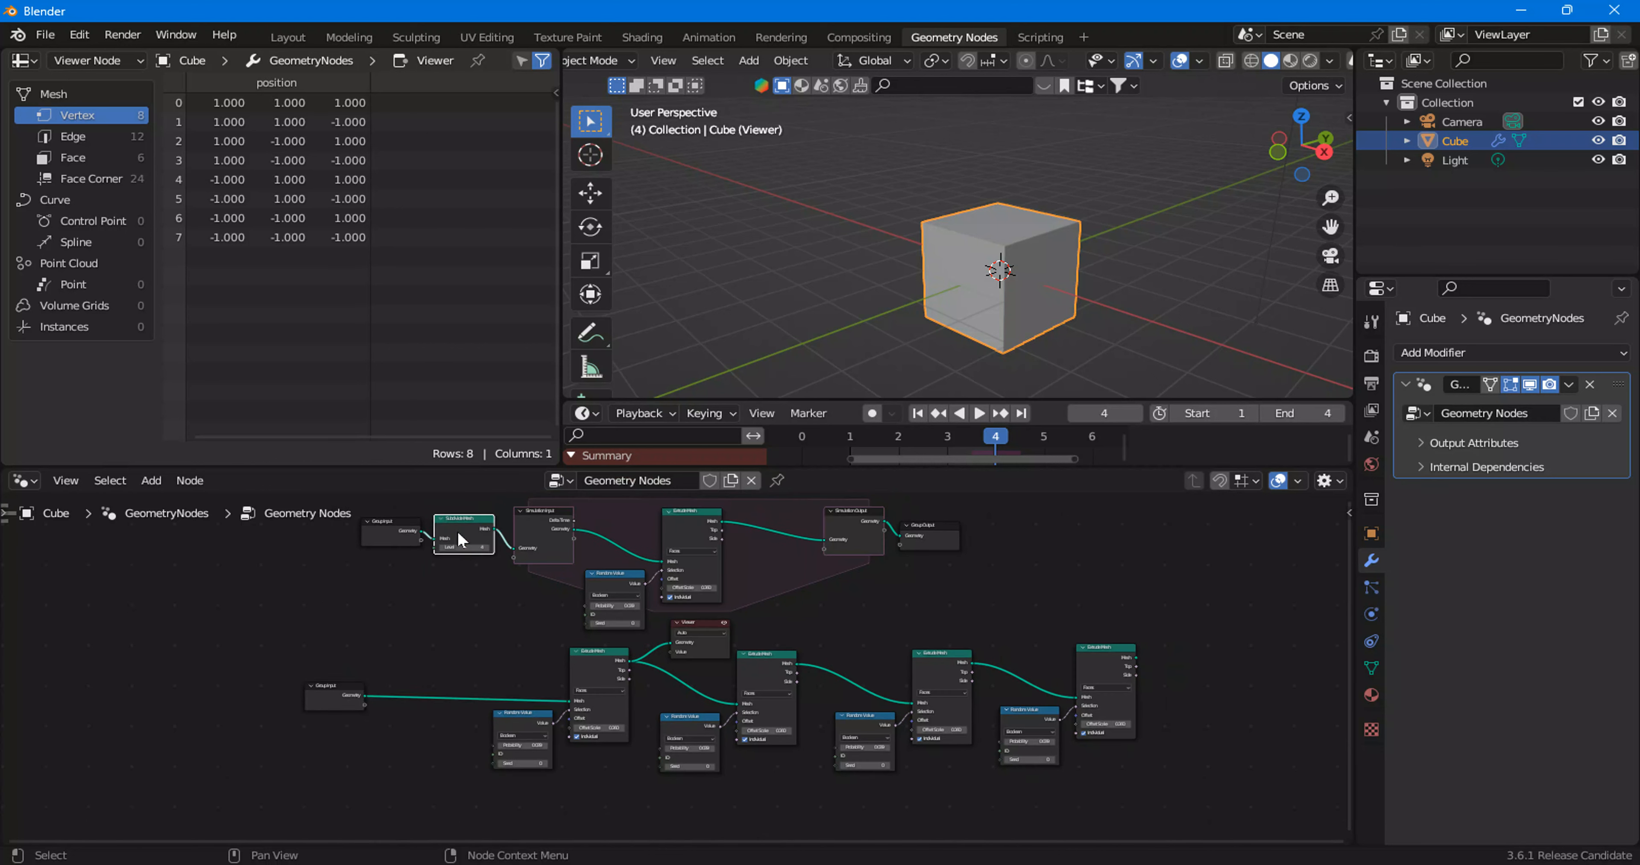
key(shift+d)
click(402, 696)
drag(318, 665, 1137, 778)
key(g)
click(526, 720)
Step: Add a Frame node and enclose the four chained Extrude Mesh and Random Value pairs and the Viewer in it
drag(468, 670, 1064, 798)
scroll(684, 592, down, 2)
drag(544, 515, 849, 635)
click(528, 668)
key(shift+a)
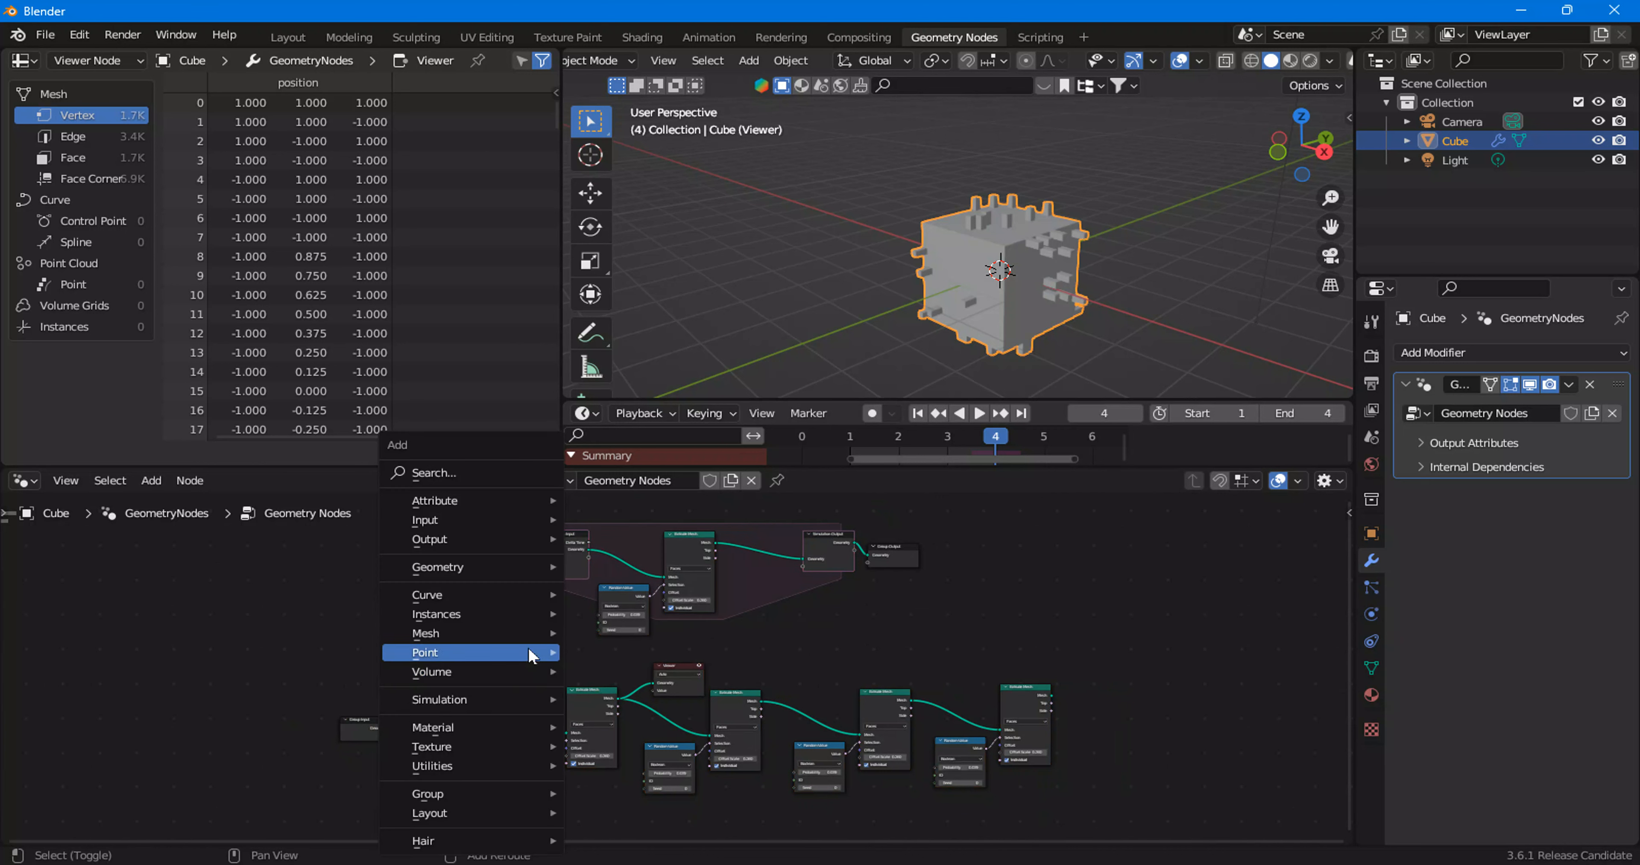
mouse_move(484, 794)
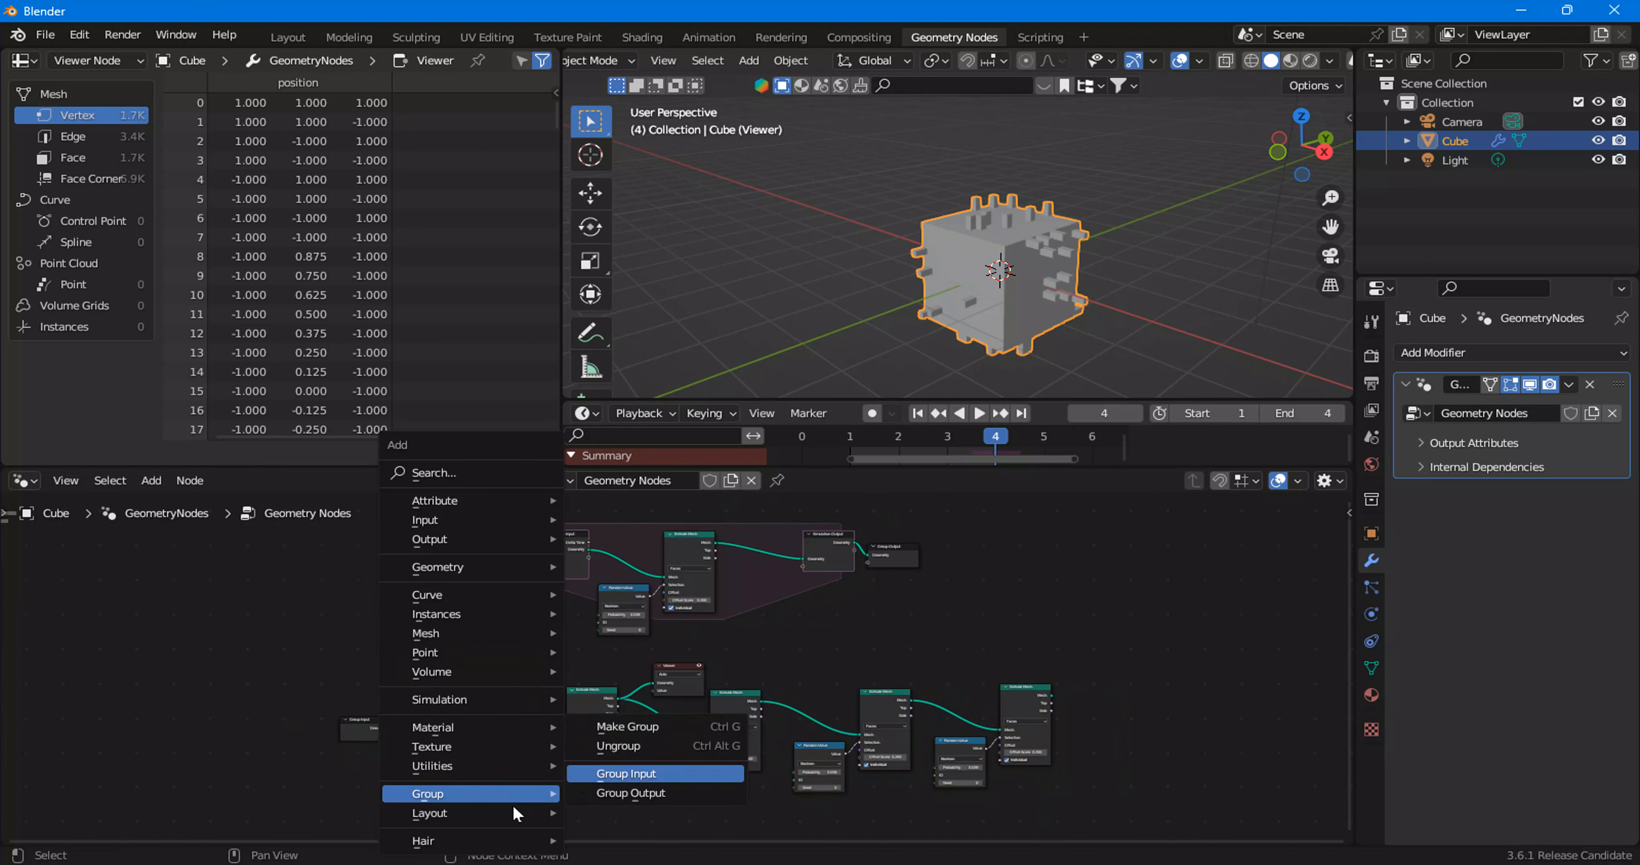
mouse_move(519, 813)
click(612, 797)
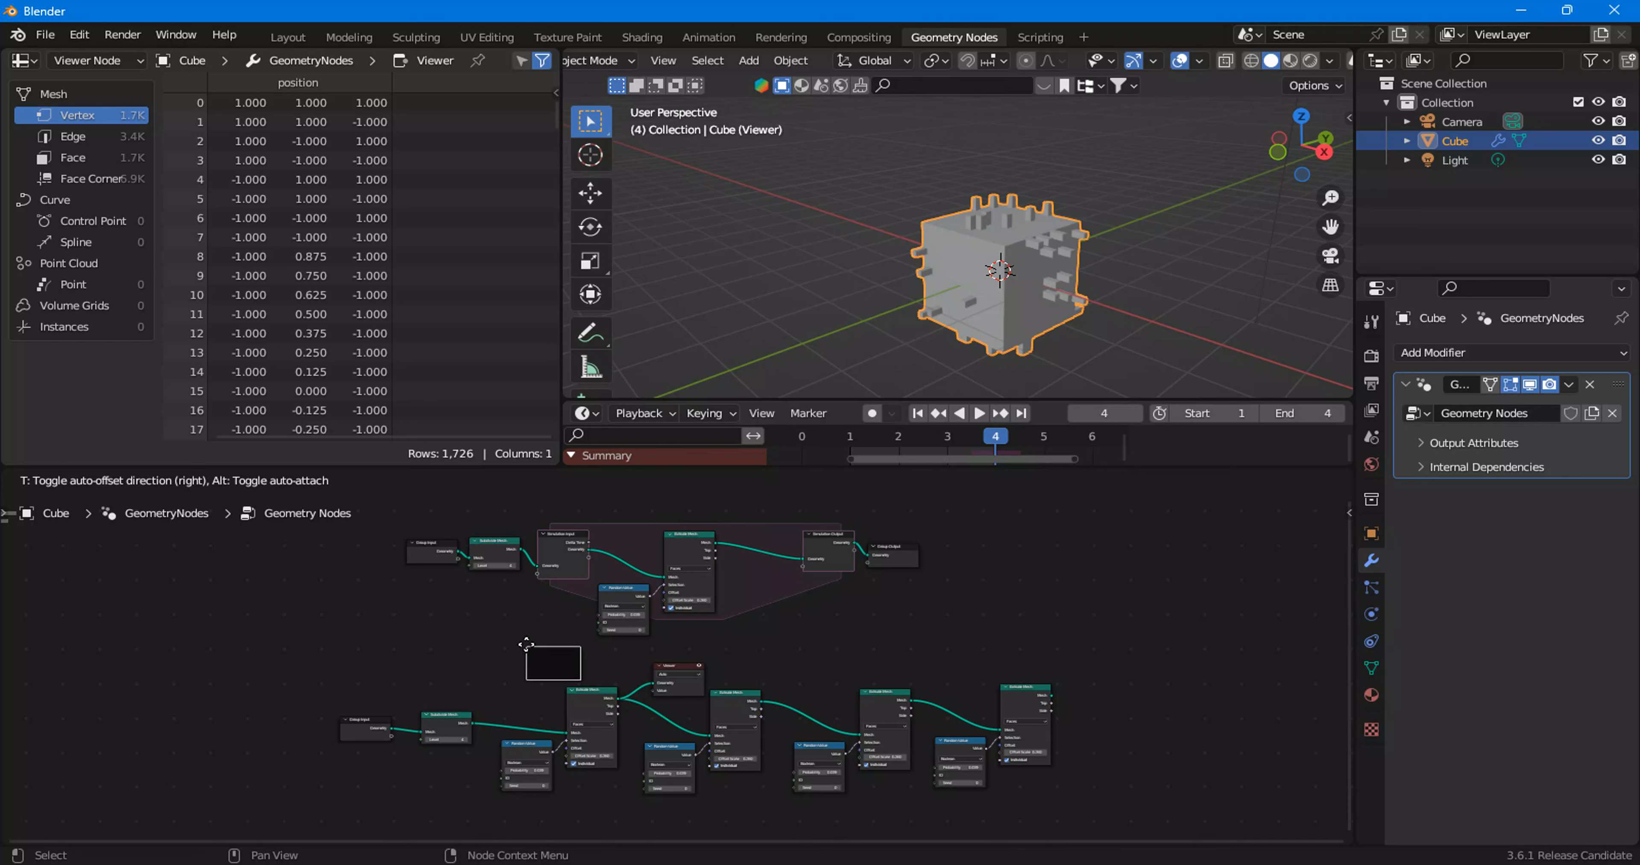
click(553, 661)
drag(1147, 785, 603, 668)
Step: Compare both subdivided inputs, the simulation zone, and the framed extrusion chain by box-selecting each group in turn
drag(340, 693, 477, 766)
drag(391, 529, 535, 590)
drag(548, 524, 872, 623)
drag(508, 650, 1019, 781)
Step: Preview the outputs of the second and third Extrude Mesh nodes in the framed chain with the Viewer
scroll(806, 695, up, 3)
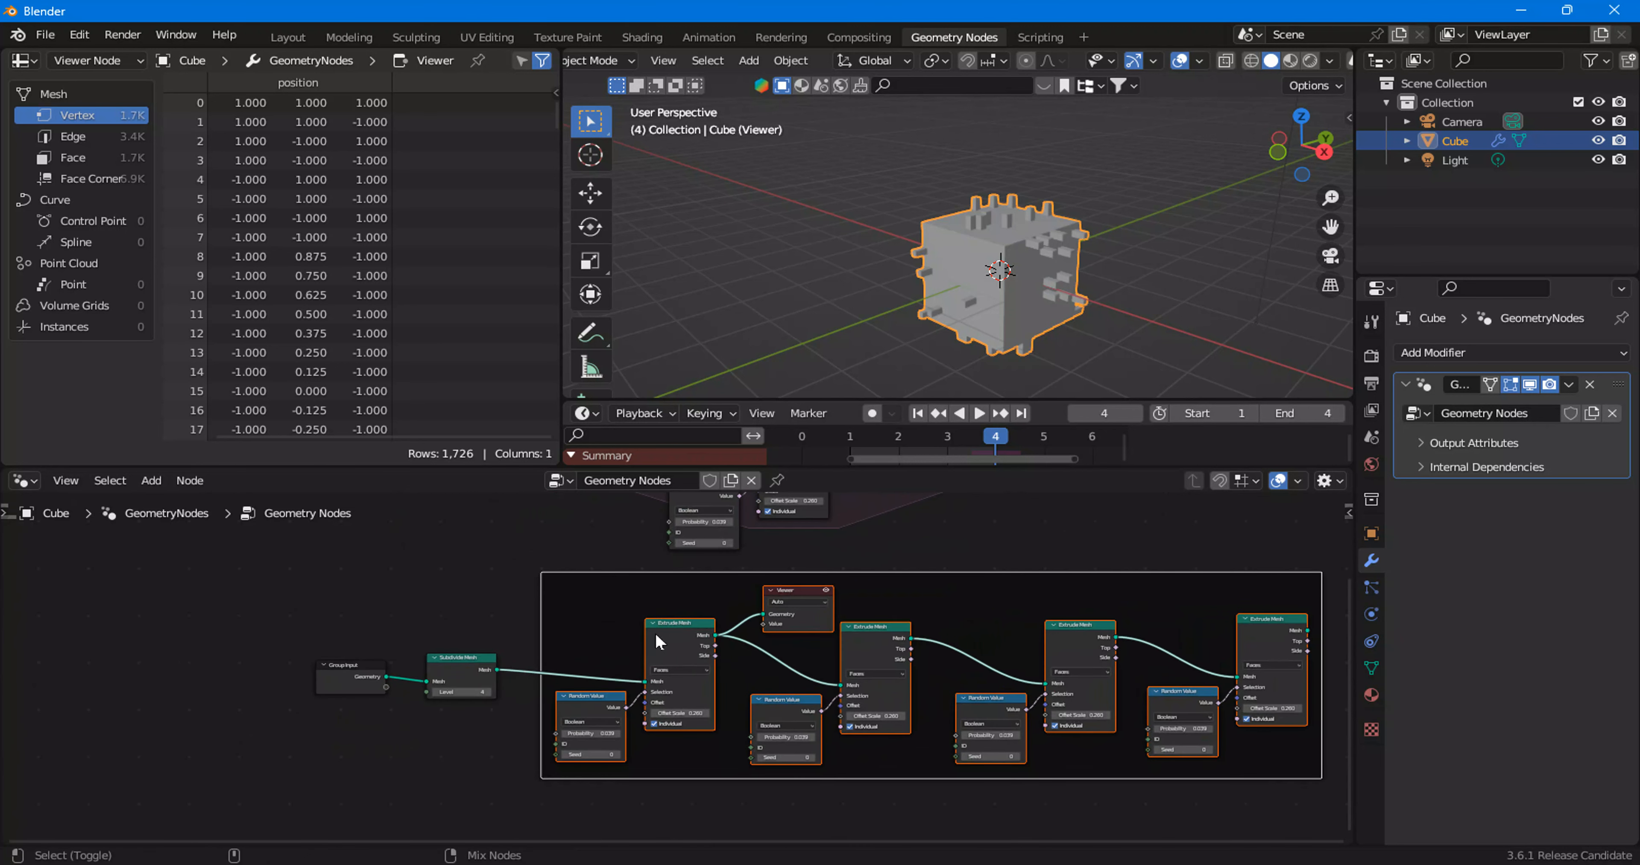
middle_drag(727, 623, 657, 643)
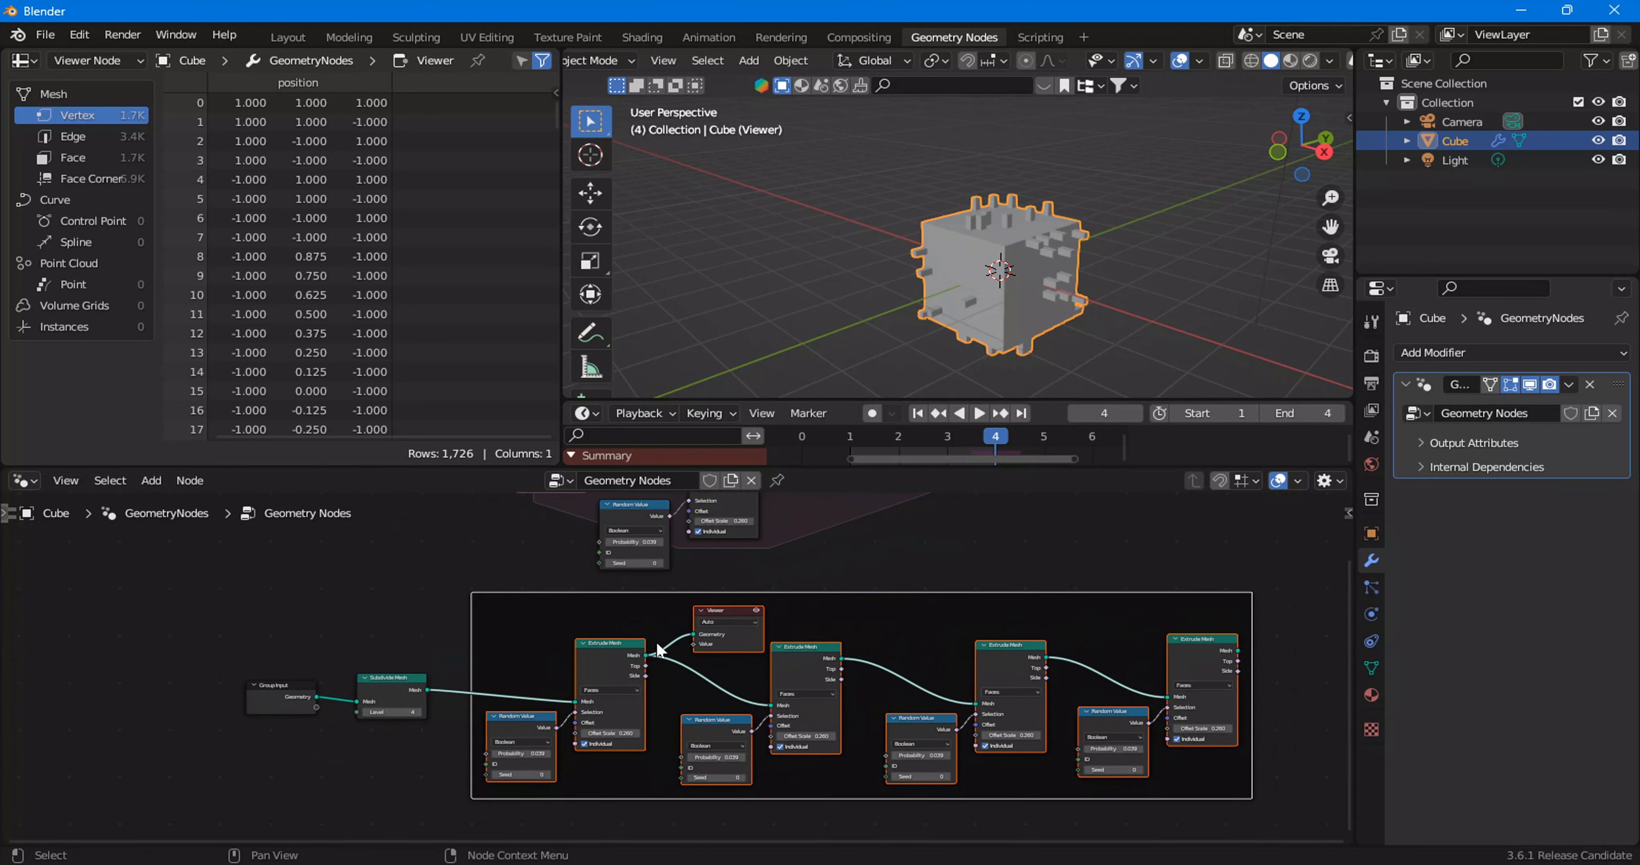
ctrl+shift+click(817, 667)
middle_drag(1025, 667, 883, 665)
ctrl+shift+click(885, 660)
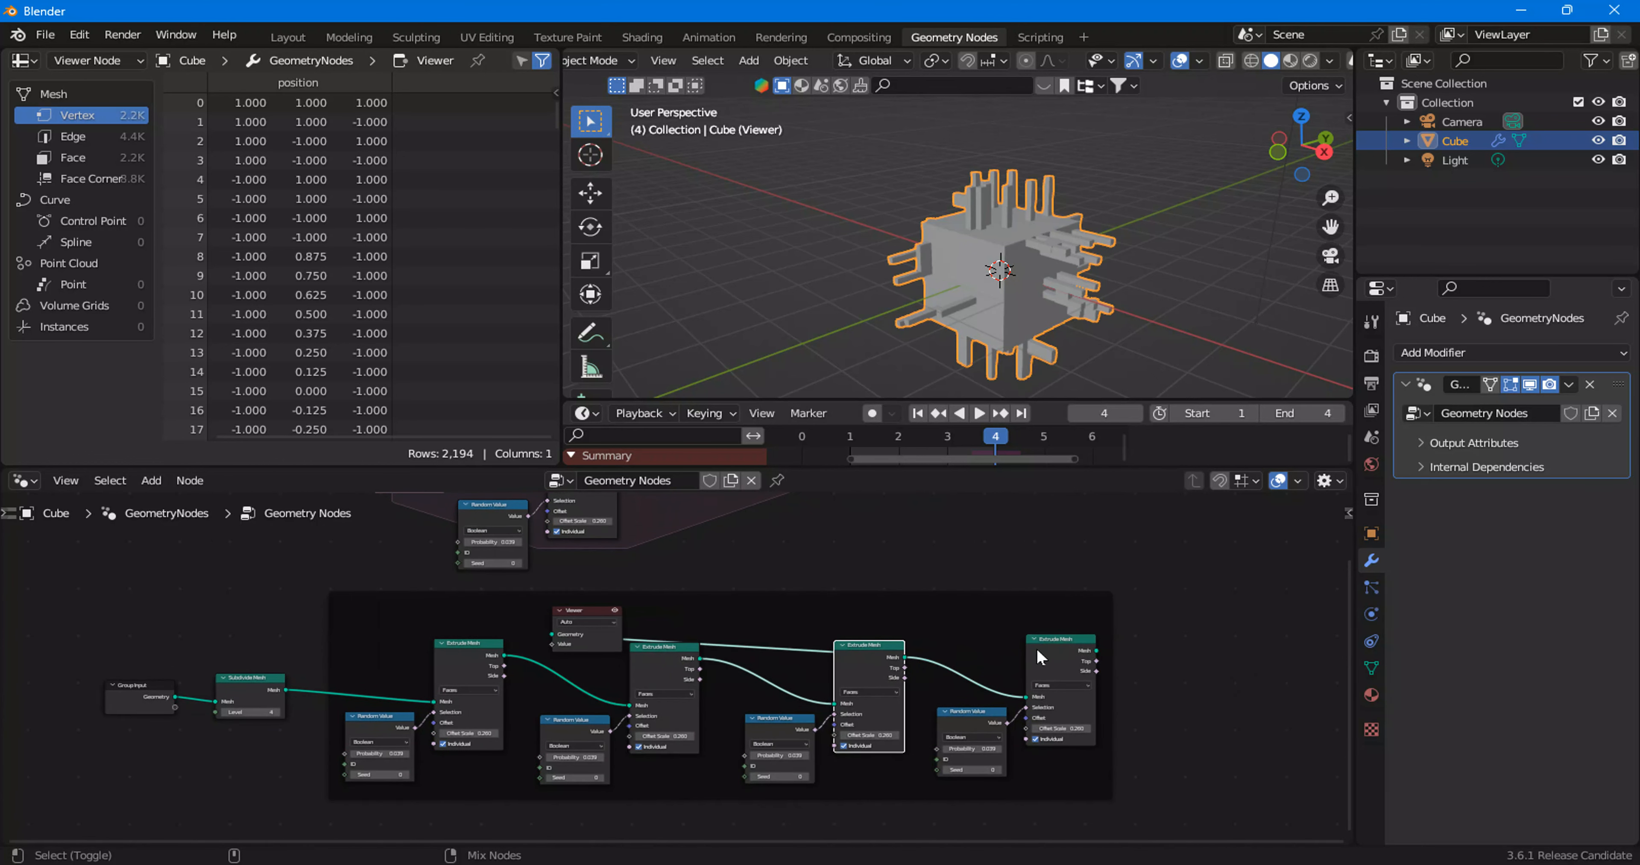
Step: Preview the fourth Extrude Mesh output with the Viewer and inspect the framed chain's Random Value nodes one by one
ctrl+shift+click(1061, 653)
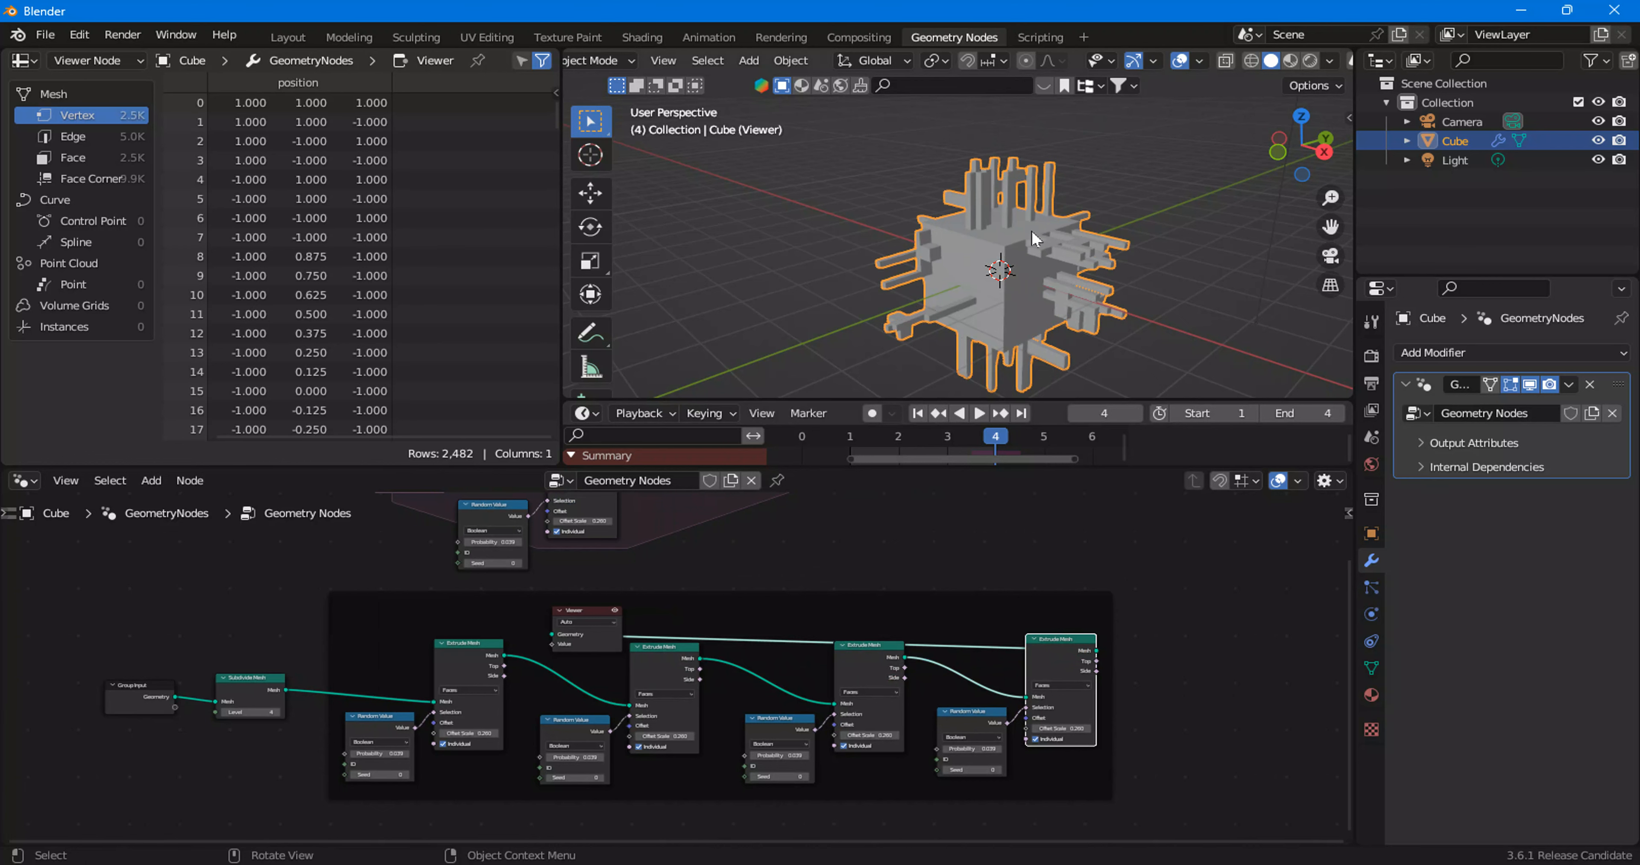
scroll(519, 730, up, 4)
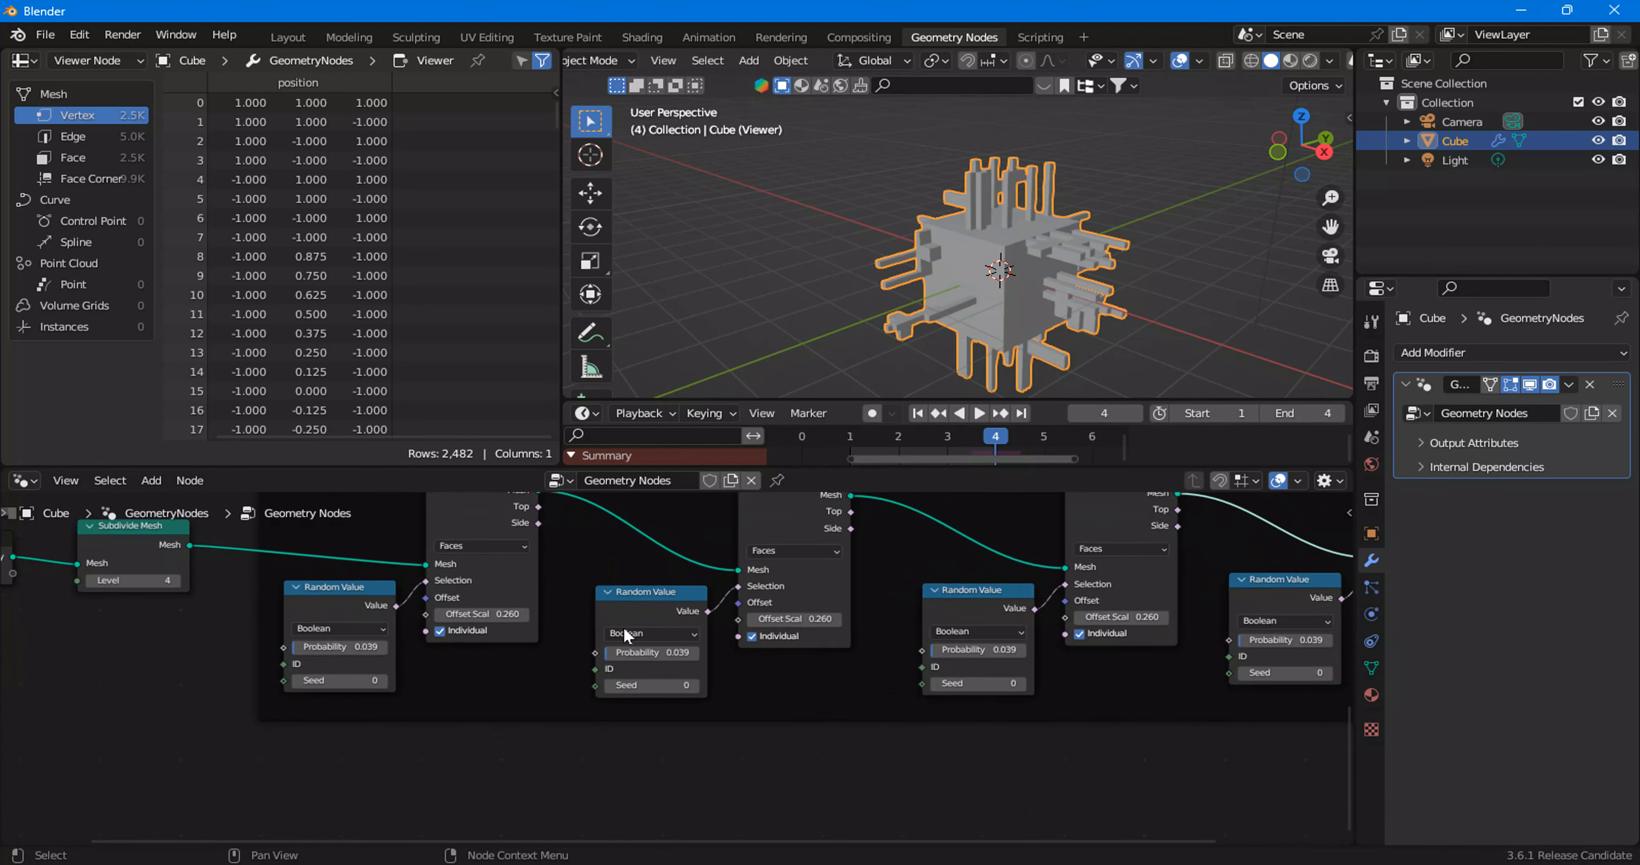
scroll(312, 620, up, 2)
click(219, 587)
click(630, 589)
click(1078, 580)
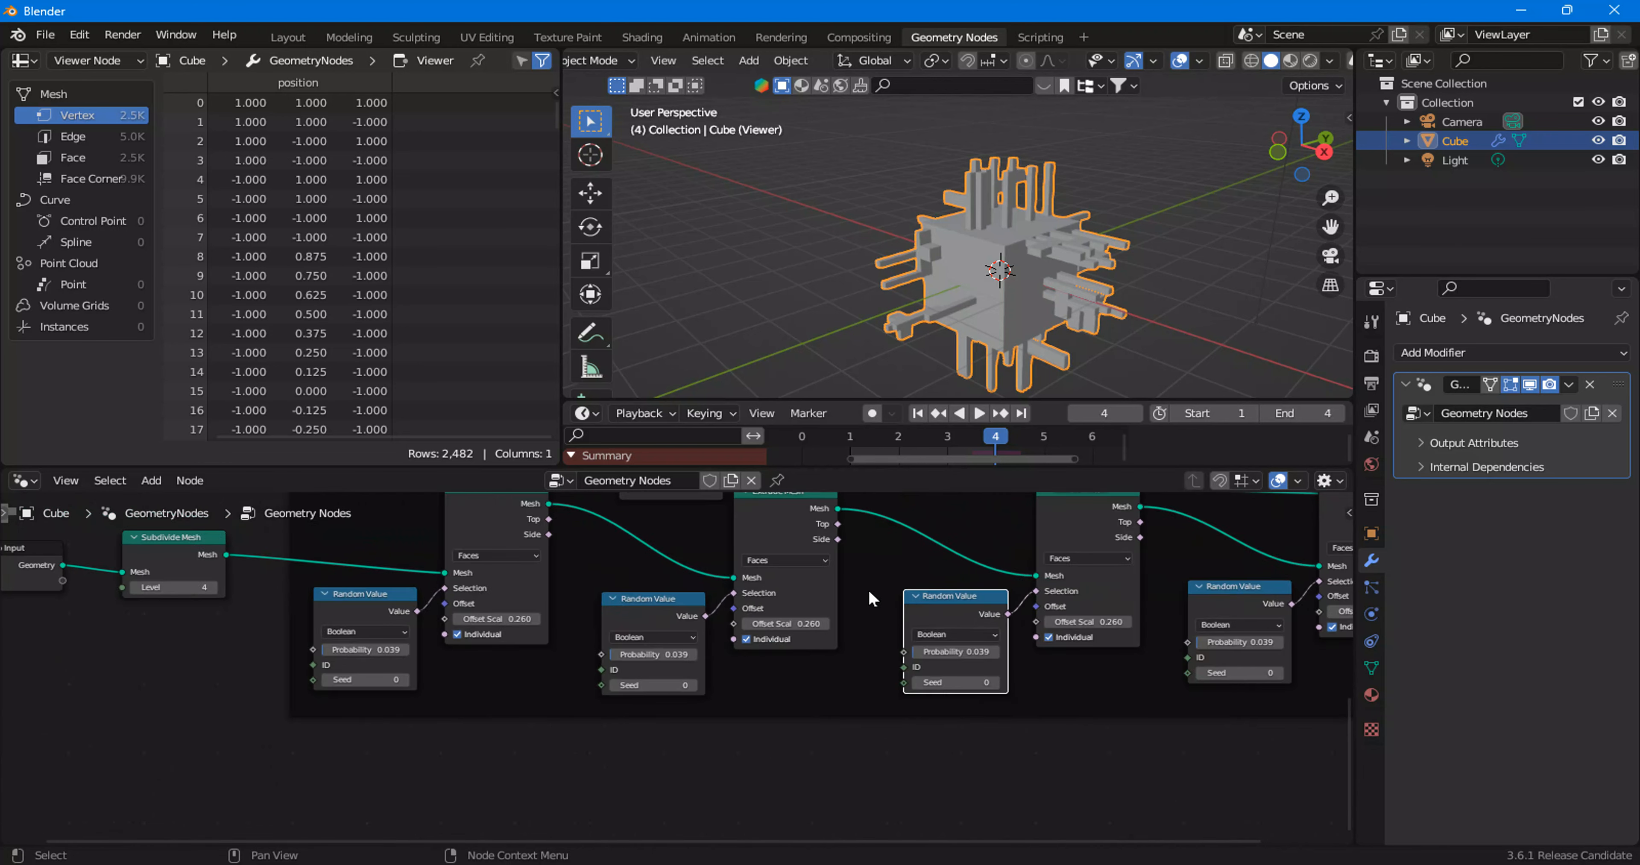
Step: Compare the simulation zone's Random Value node with the nodes of the framed extrusion chain
scroll(827, 592, down, 5)
middle_drag(793, 565, 779, 674)
scroll(592, 646, up, 3)
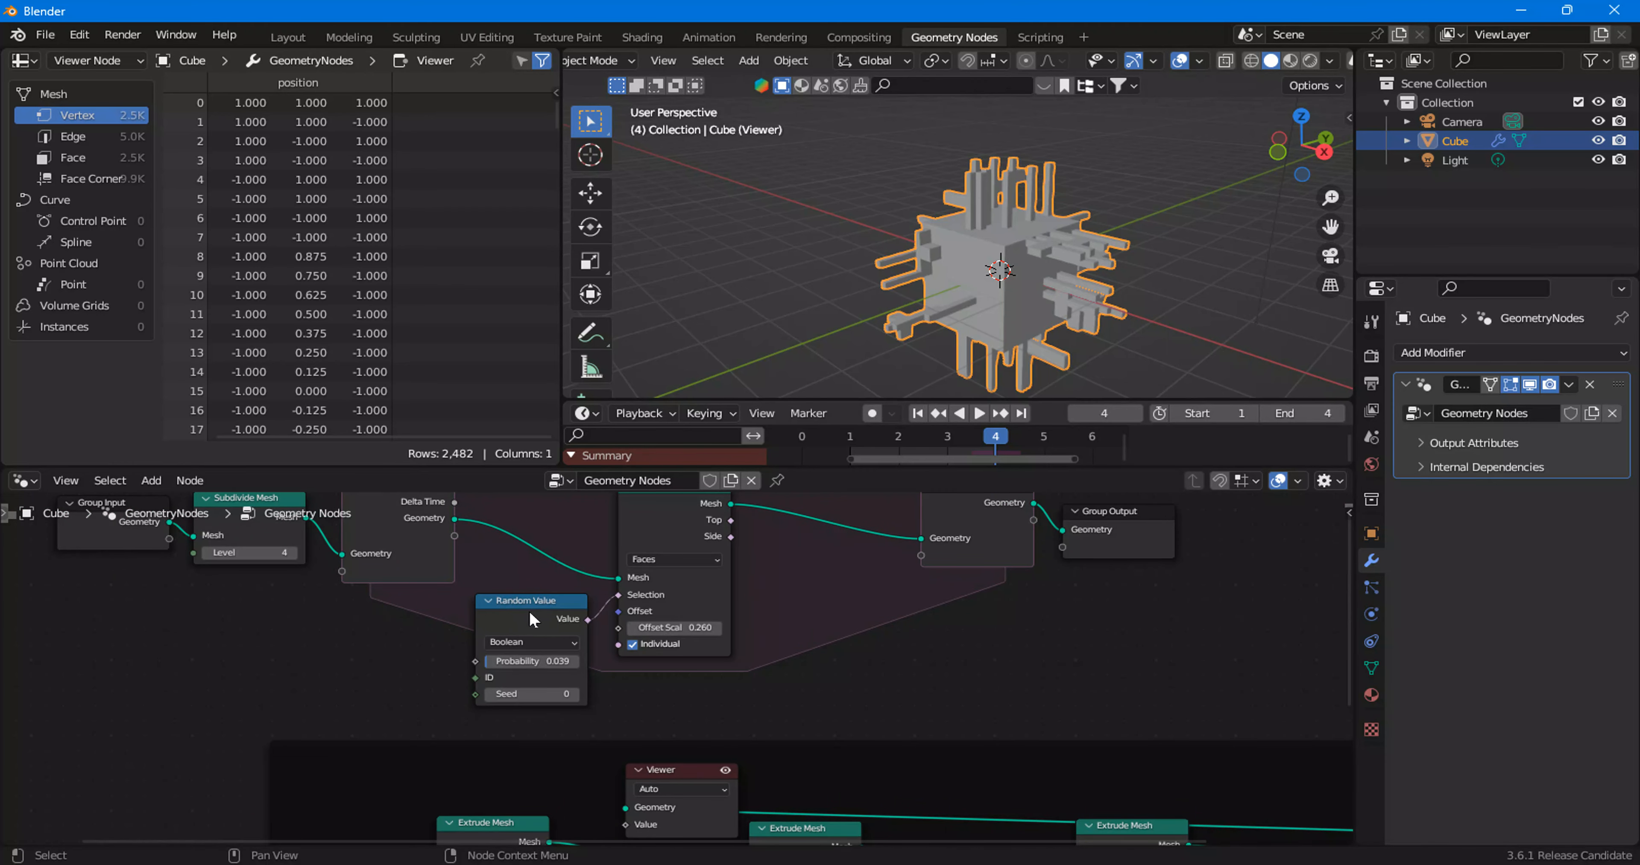
scroll(653, 673, down, 2)
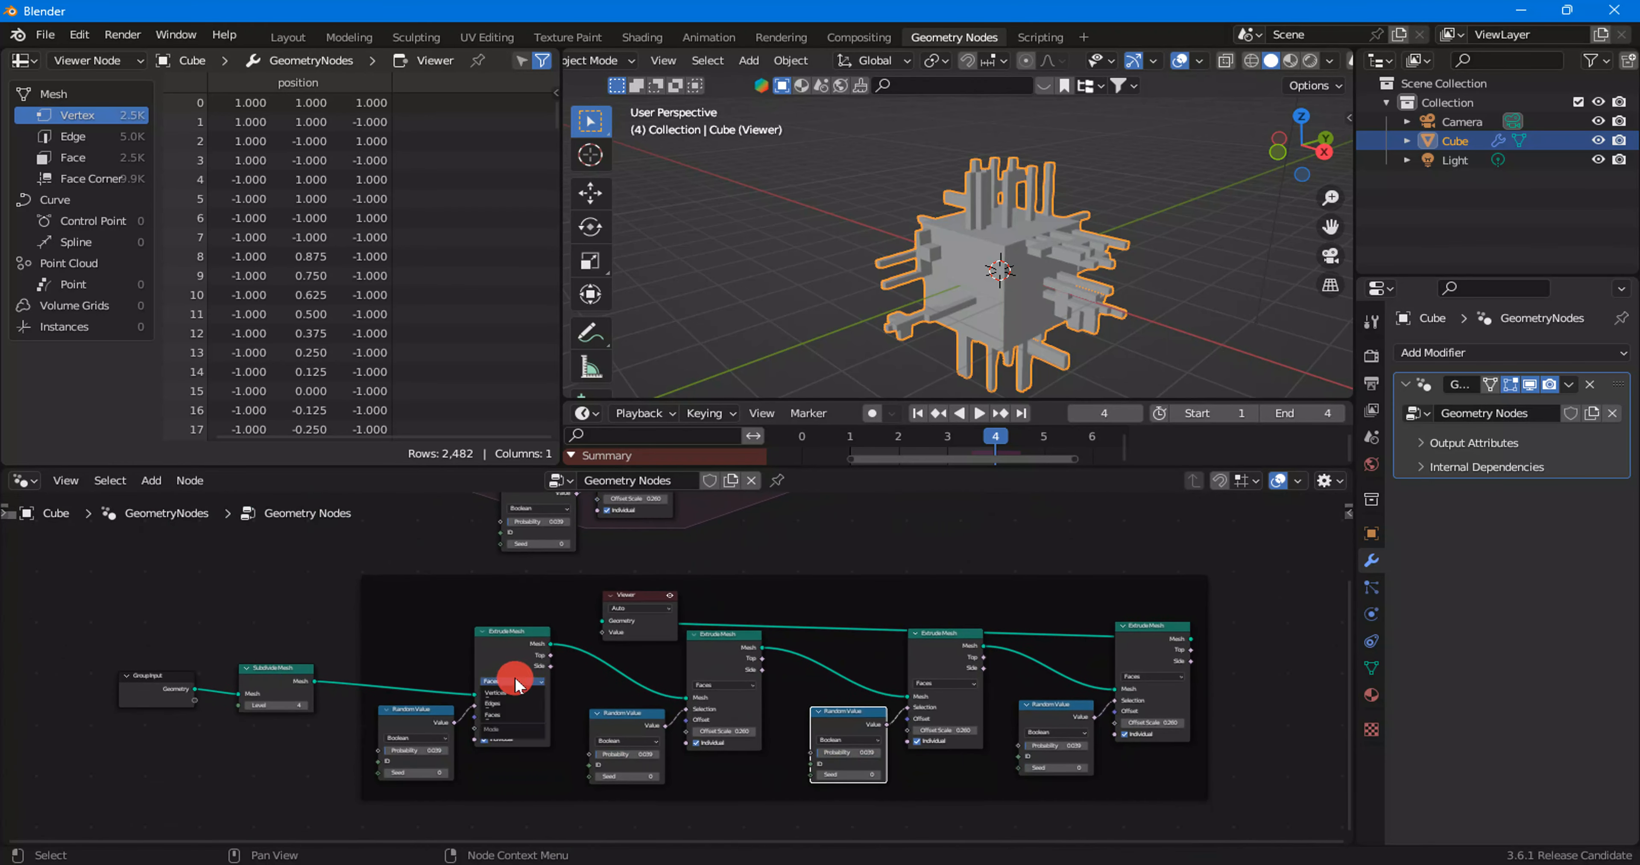
click(735, 665)
click(1162, 644)
Step: Give the second, third and fourth Random Value nodes in the framed chain different seeds, with 16 on the second
scroll(507, 785, up, 3)
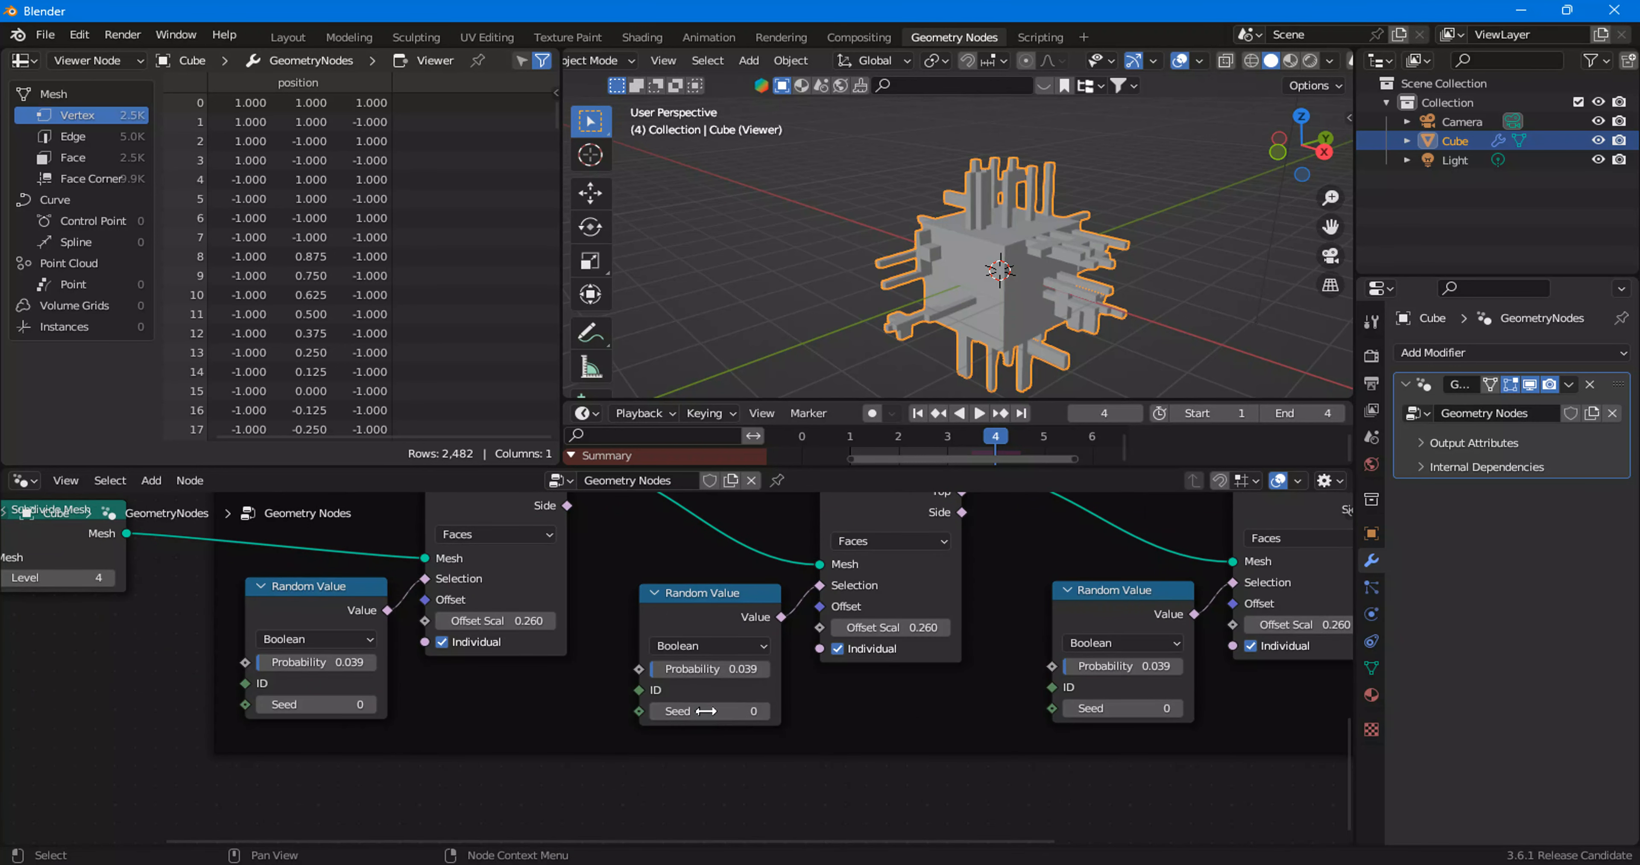
drag(721, 719, 741, 719)
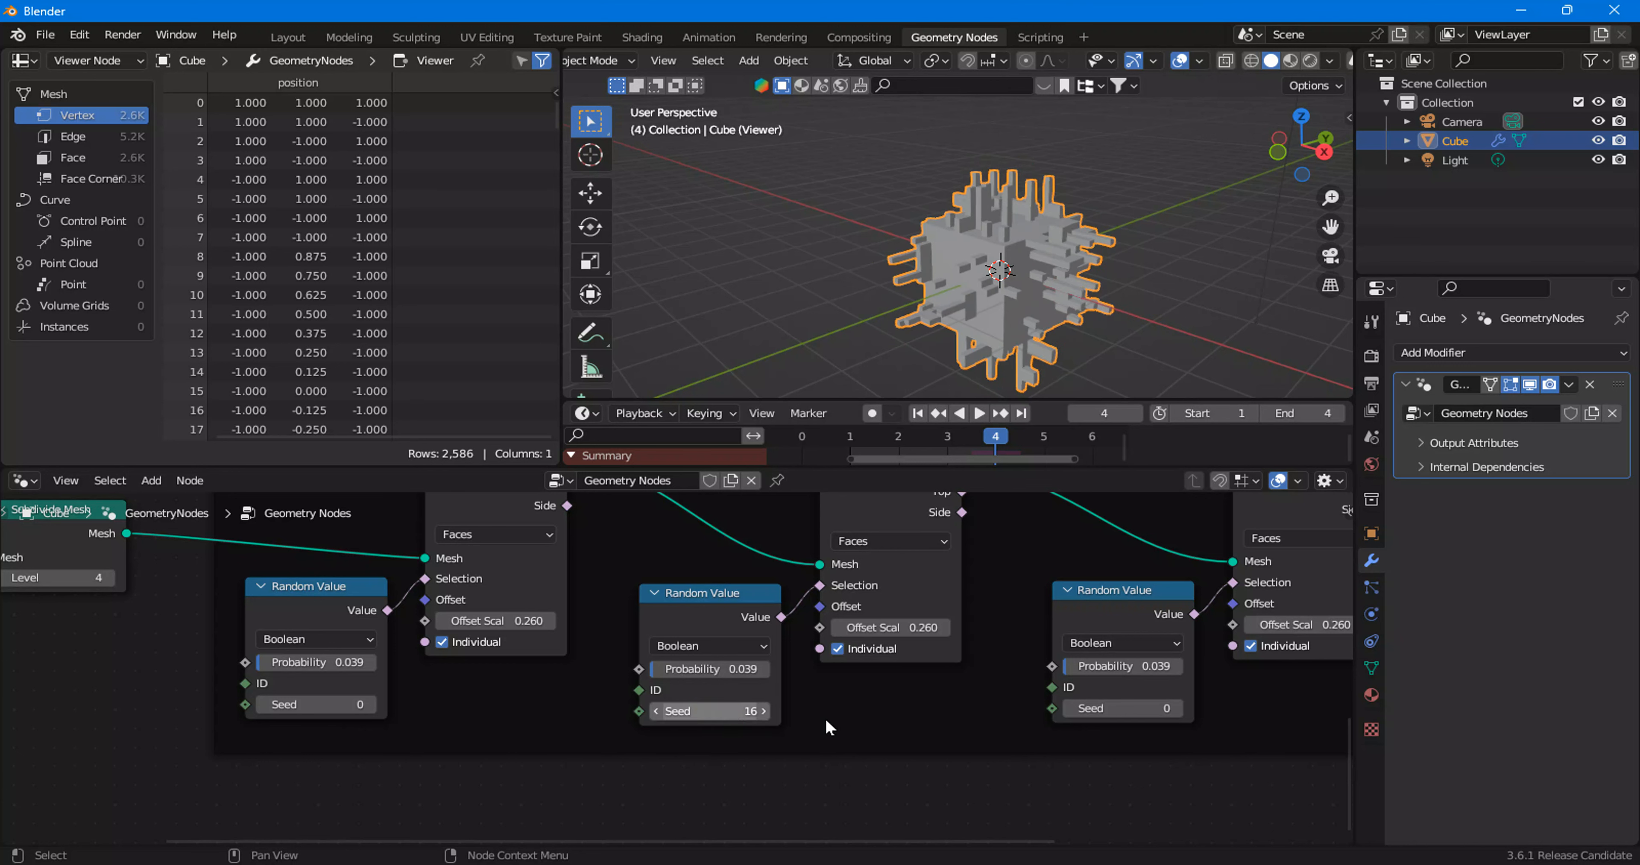
drag(1114, 710, 1139, 710)
scroll(1118, 711, down, 4)
middle_drag(1118, 712, 910, 719)
drag(1193, 693, 1210, 692)
scroll(668, 684, down, 3)
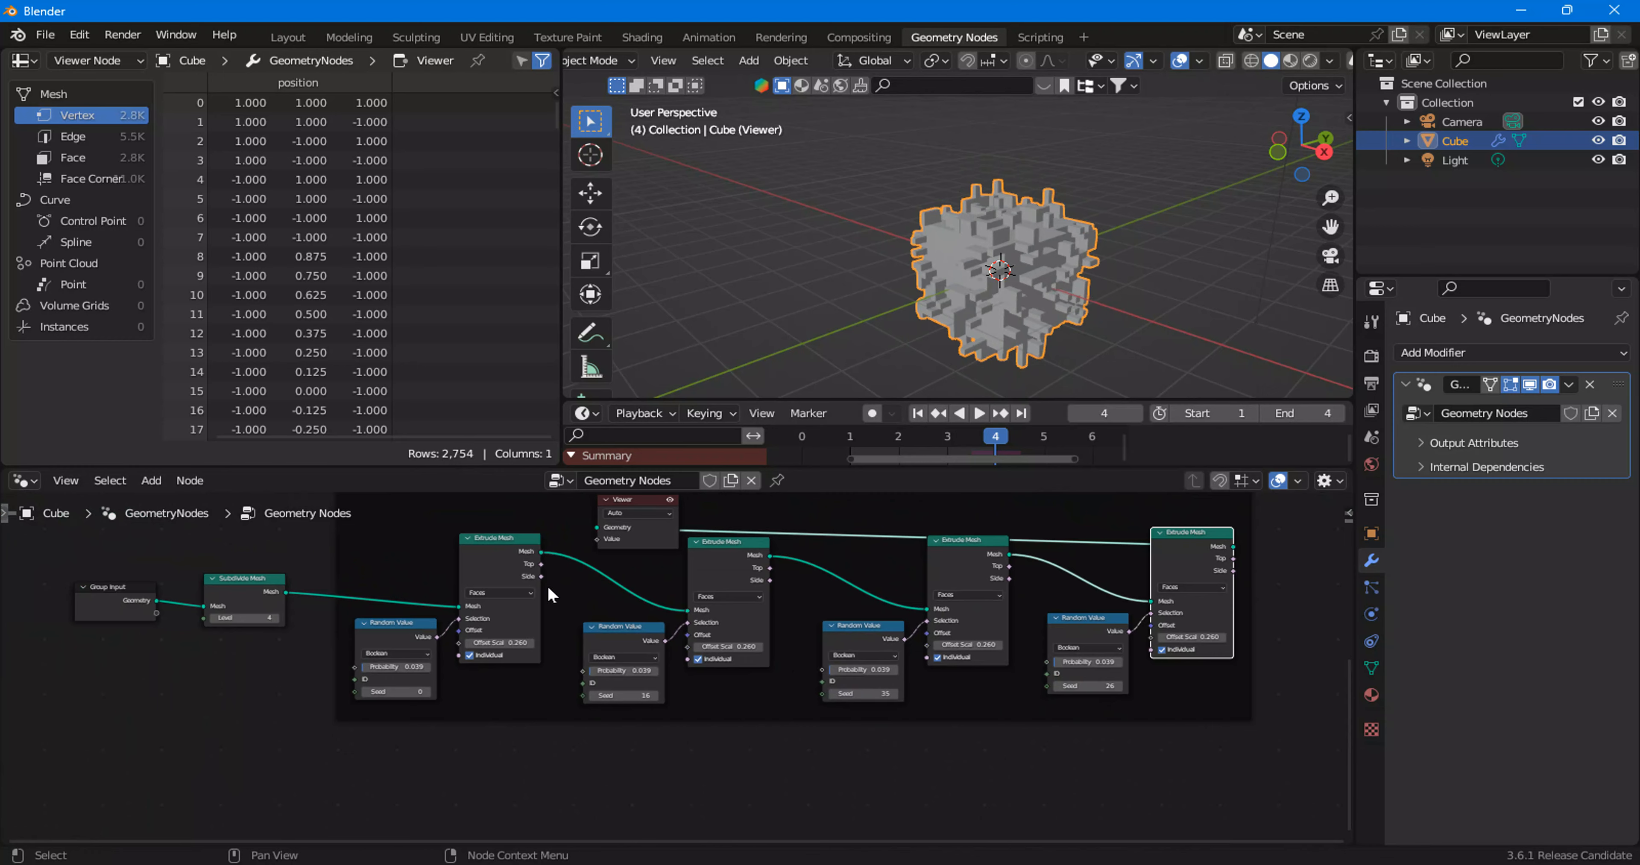
Step: Preview the outputs of all four framed Extrude Mesh nodes in order, ending on the fourth
middle_drag(550, 590, 601, 656)
ctrl+shift+click(577, 619)
ctrl+shift+click(787, 627)
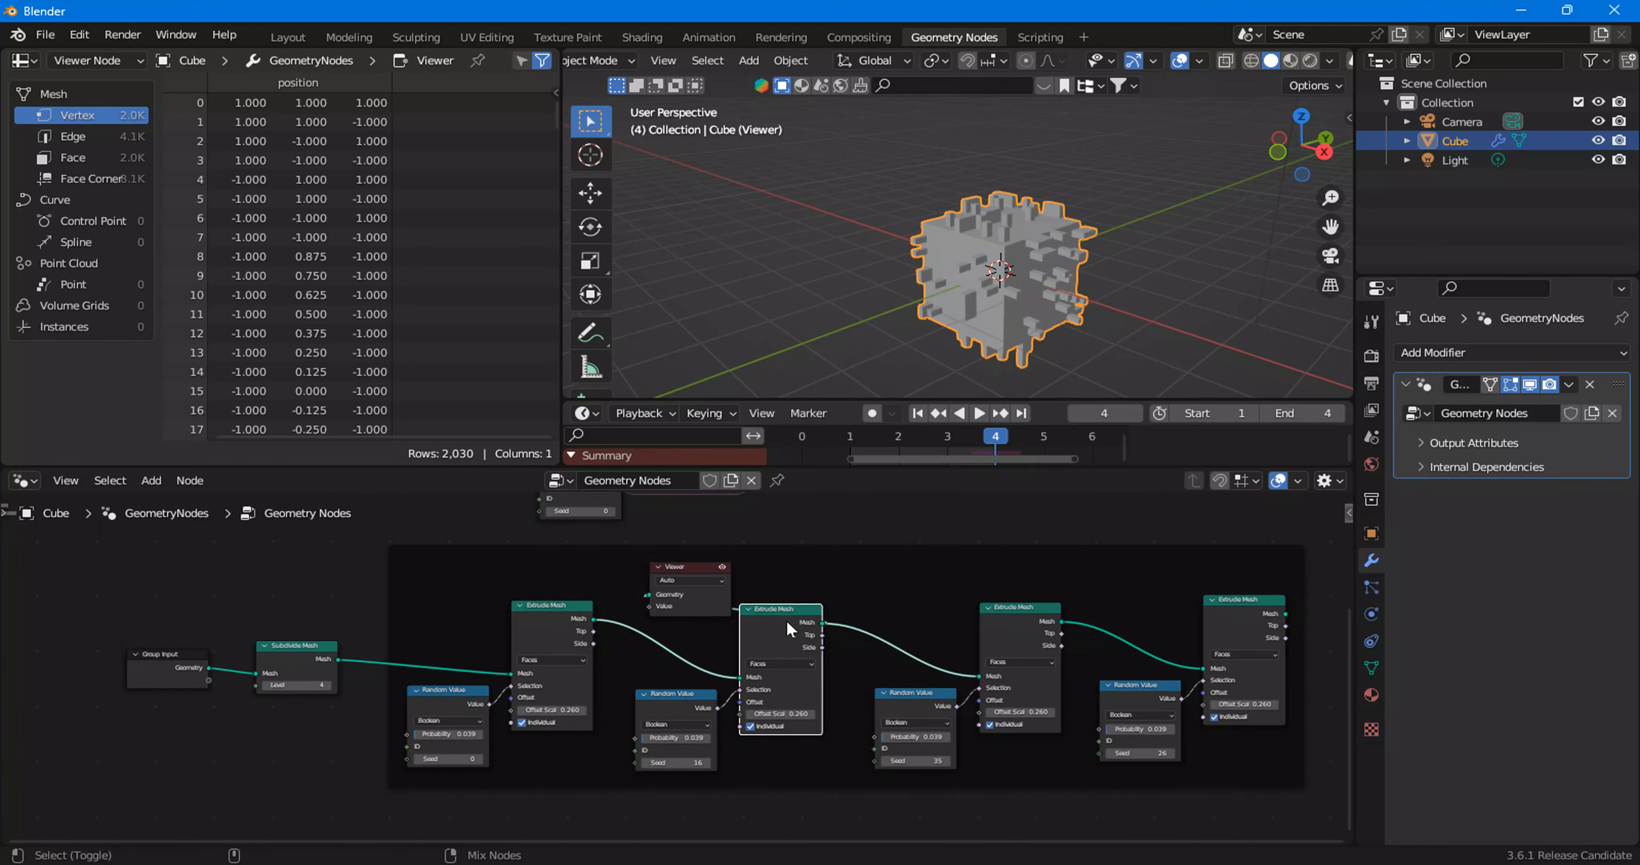
ctrl+shift+click(1006, 635)
ctrl+shift+click(1253, 625)
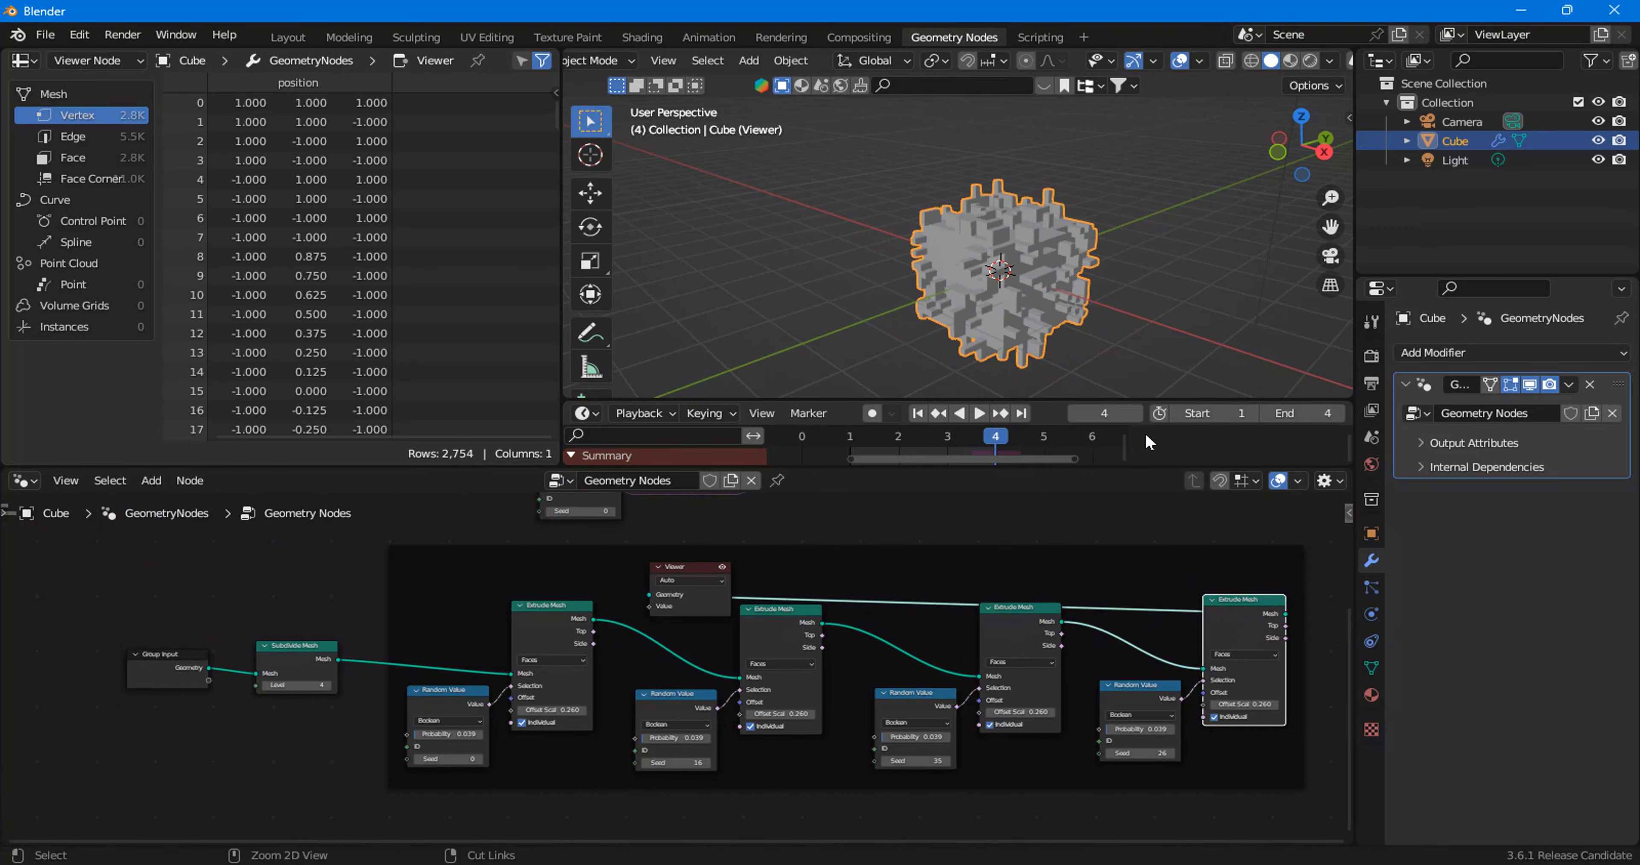
Step: Box-select the simulation zone with its Extrude Mesh and Random Value nodes for comparison with the framed chain
scroll(802, 636, down, 2)
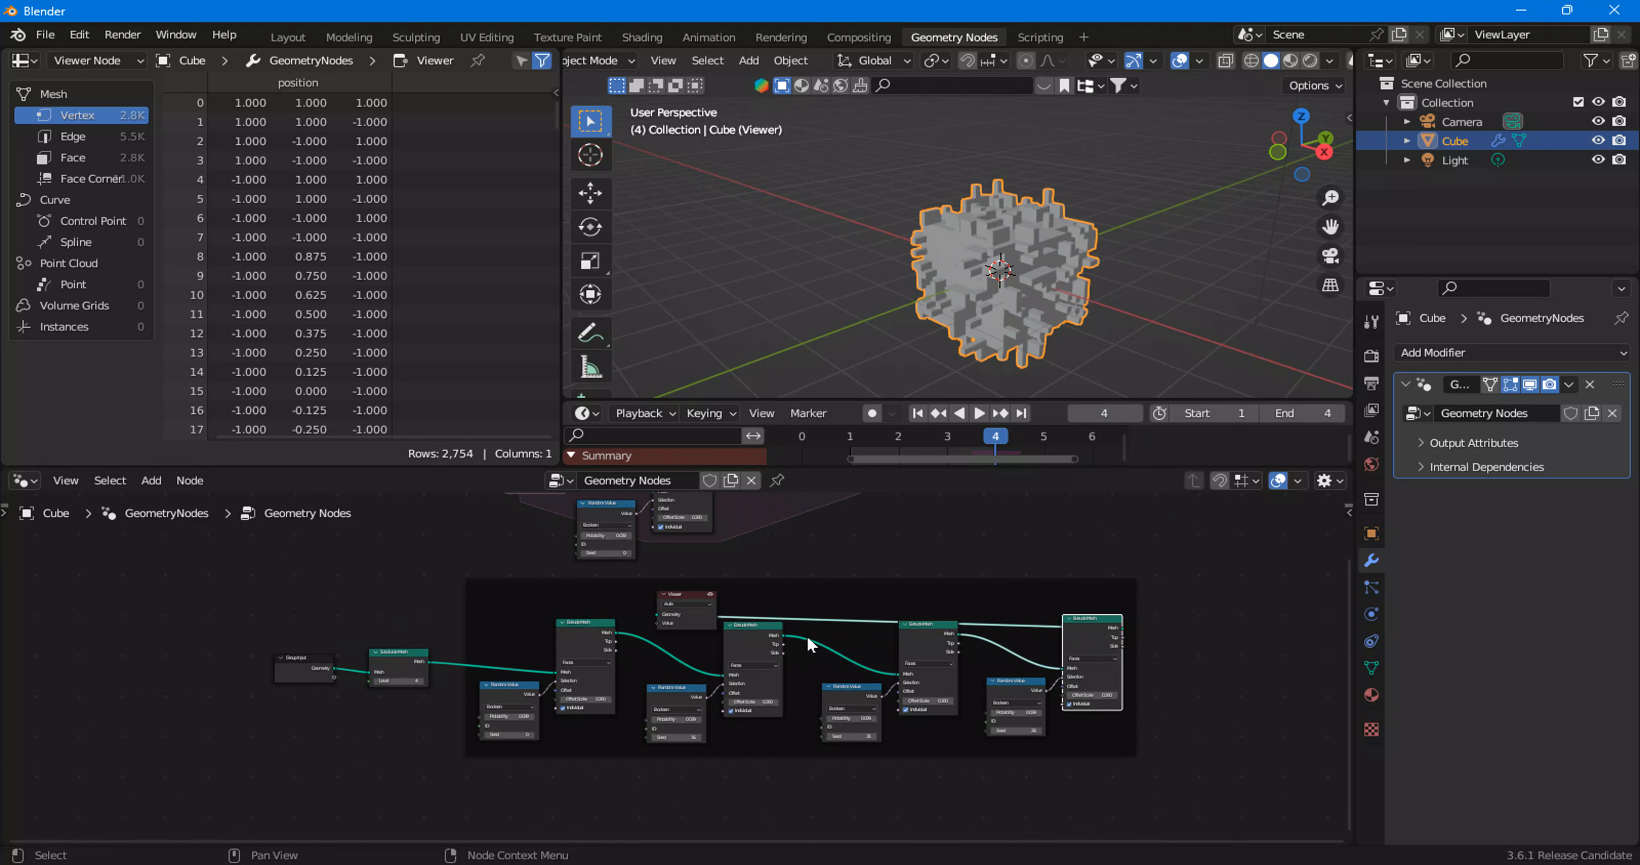
scroll(767, 636, down, 3)
middle_drag(708, 550, 710, 628)
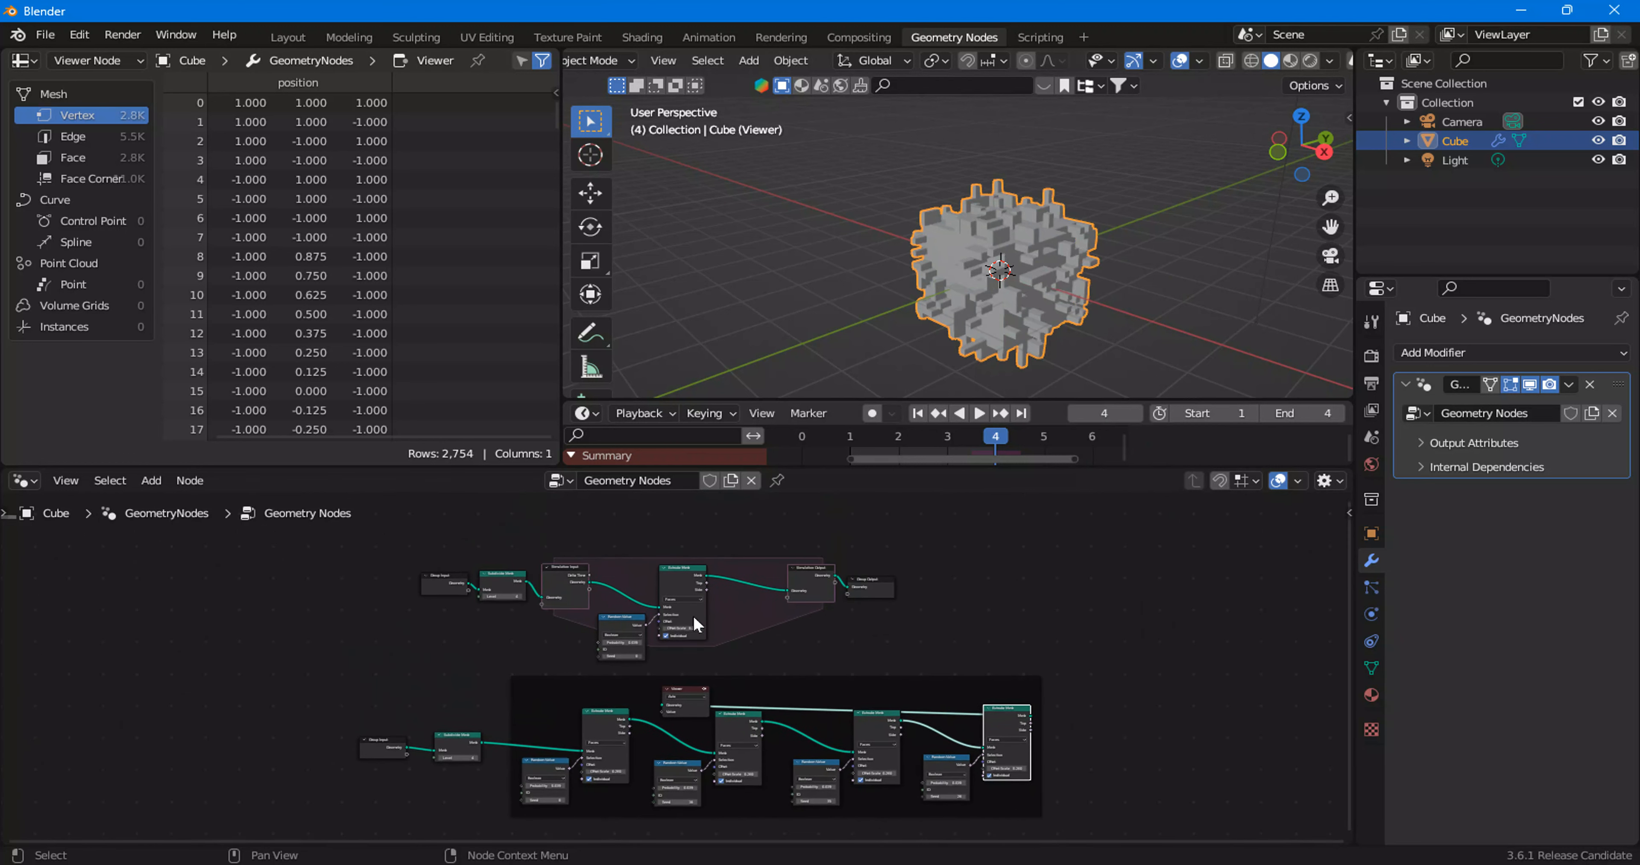
drag(540, 567, 823, 662)
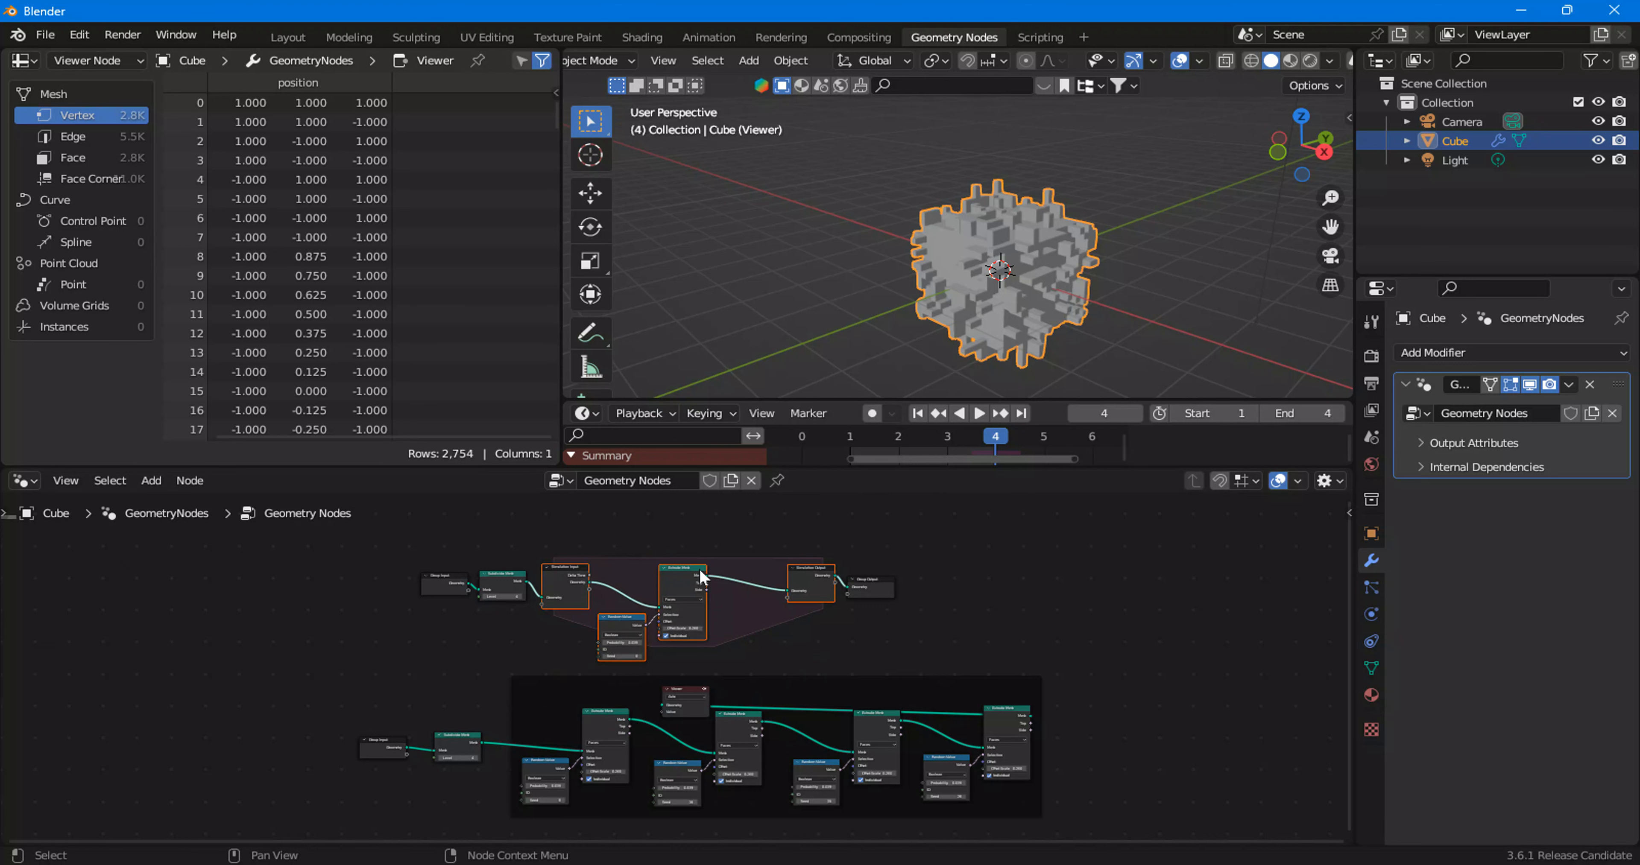
scroll(690, 612, up, 4)
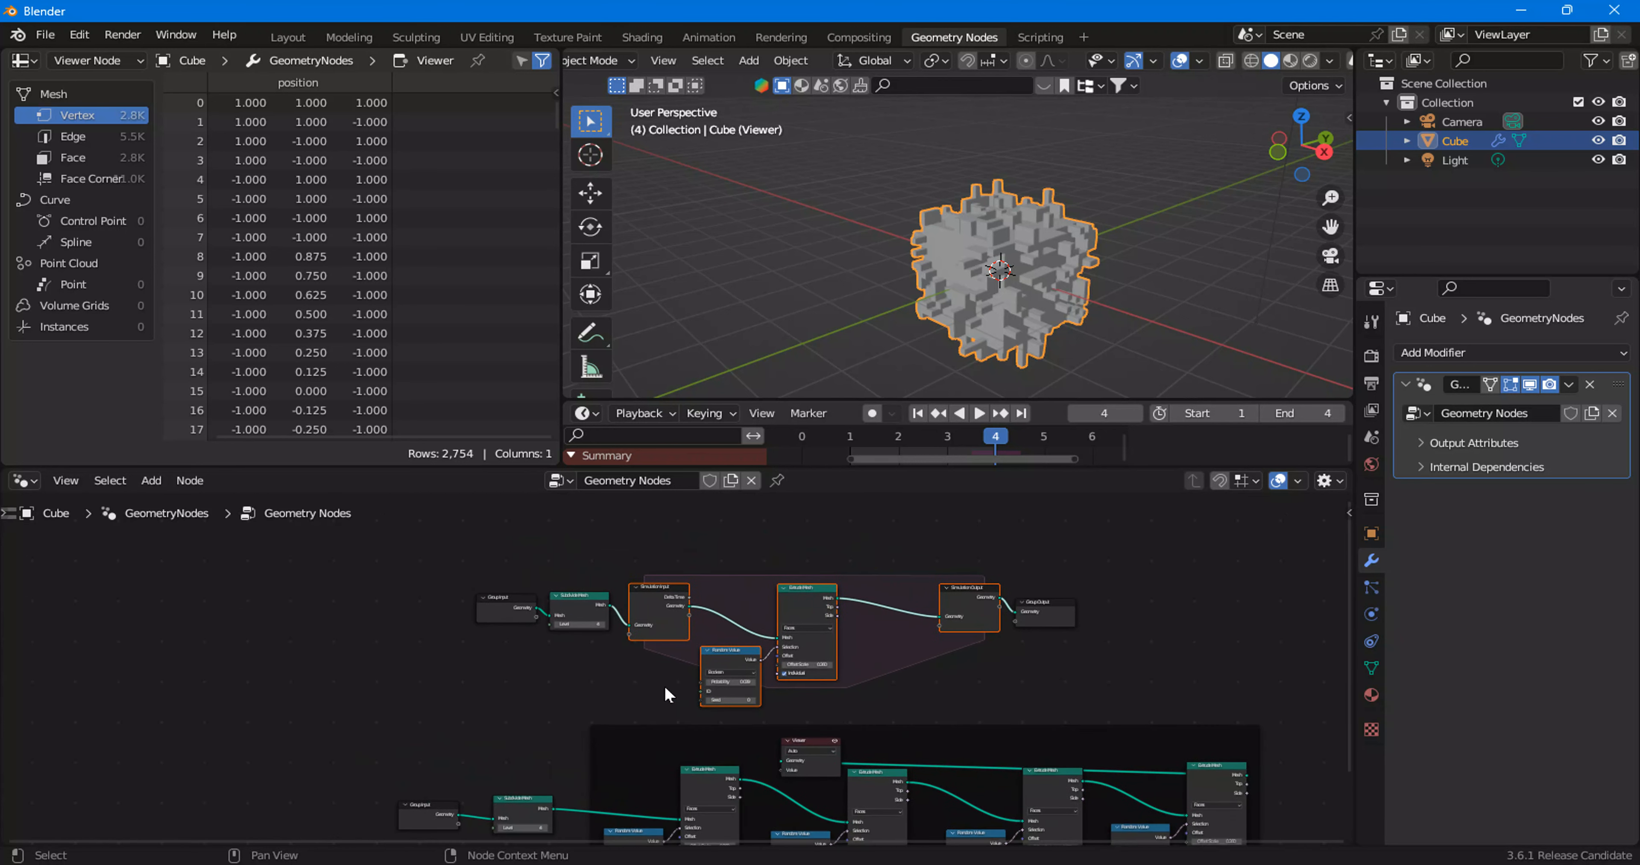
Step: Delete the simulation zone's Random Value and Extrude Mesh nodes, keeping the geometry link between Simulation Input and Simulation Output
scroll(664, 682, up, 1)
click(767, 640)
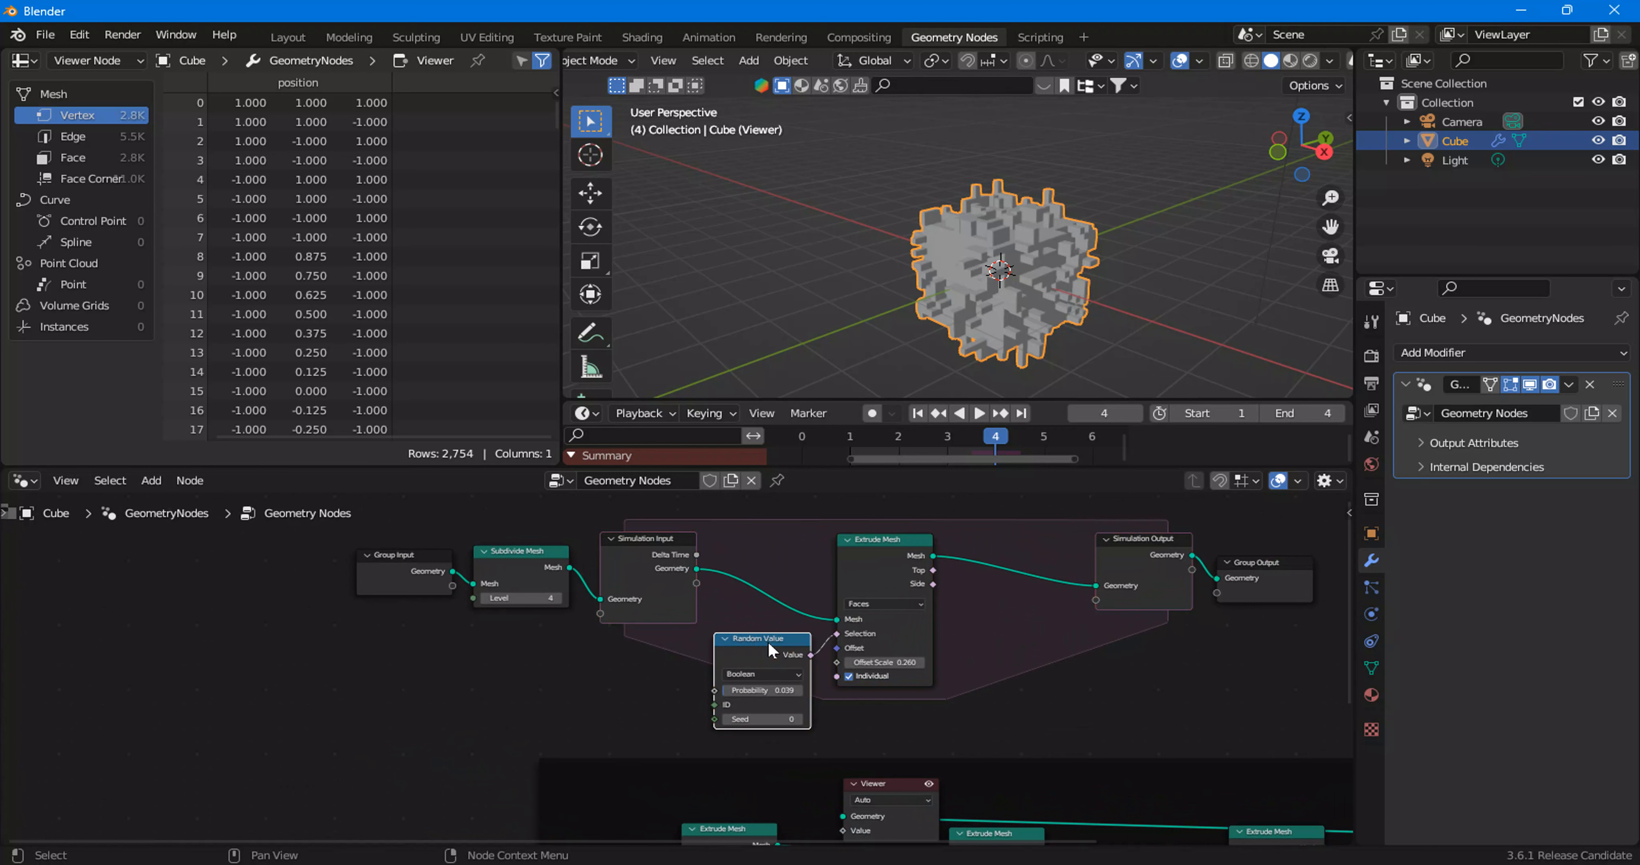
key(ctrl+x)
click(866, 581)
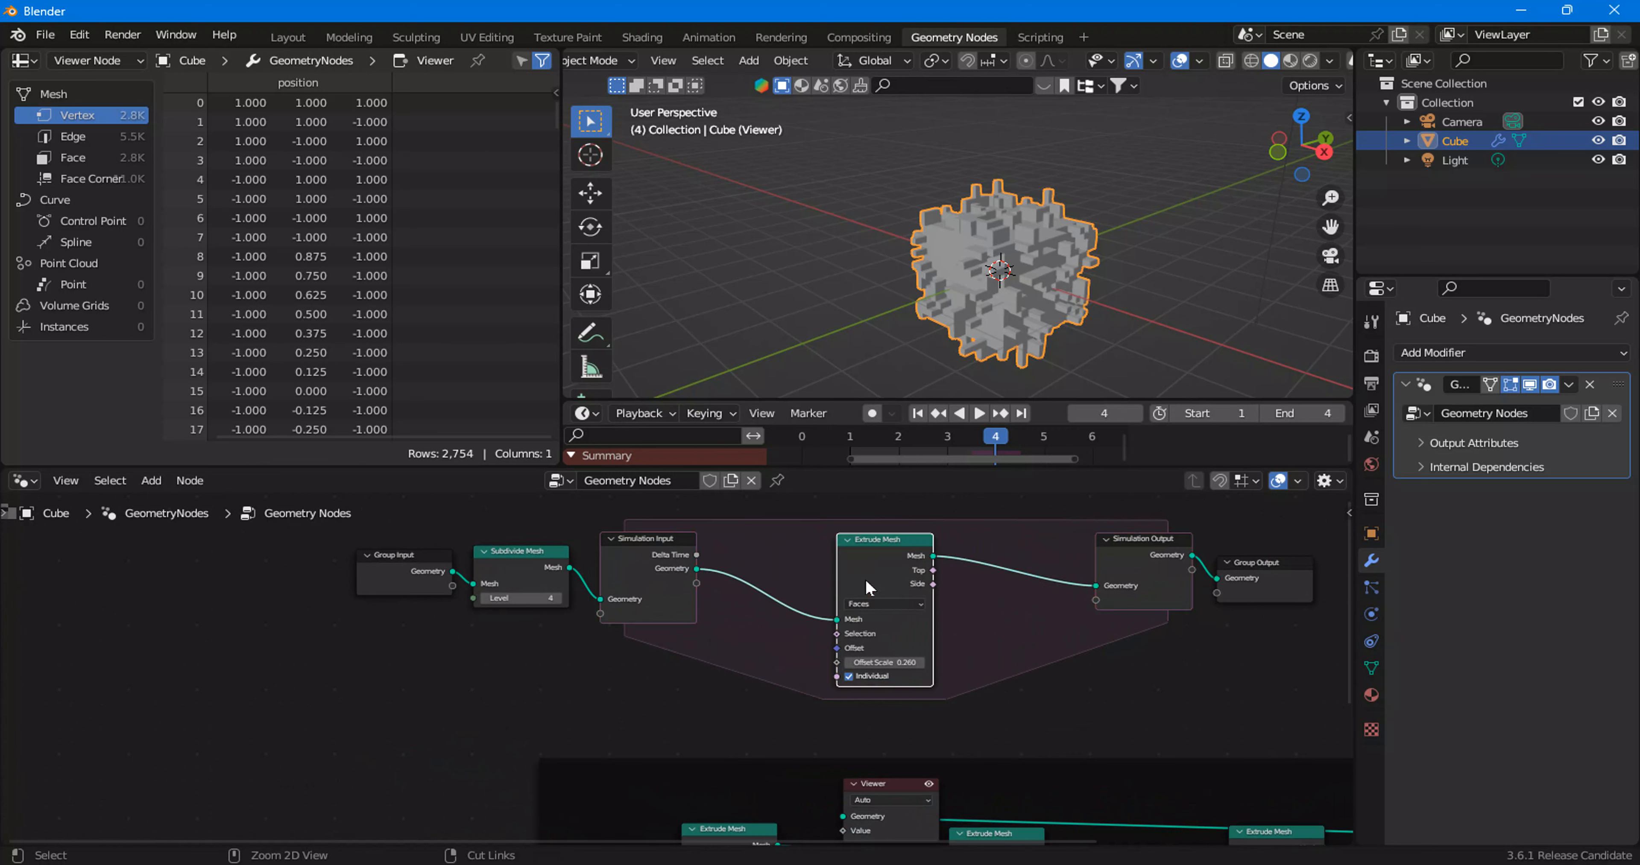
key(ctrl+x)
Step: Insert a Set Position node on the geometry link between Simulation Input and Simulation Output
click(765, 631)
key(shift+a)
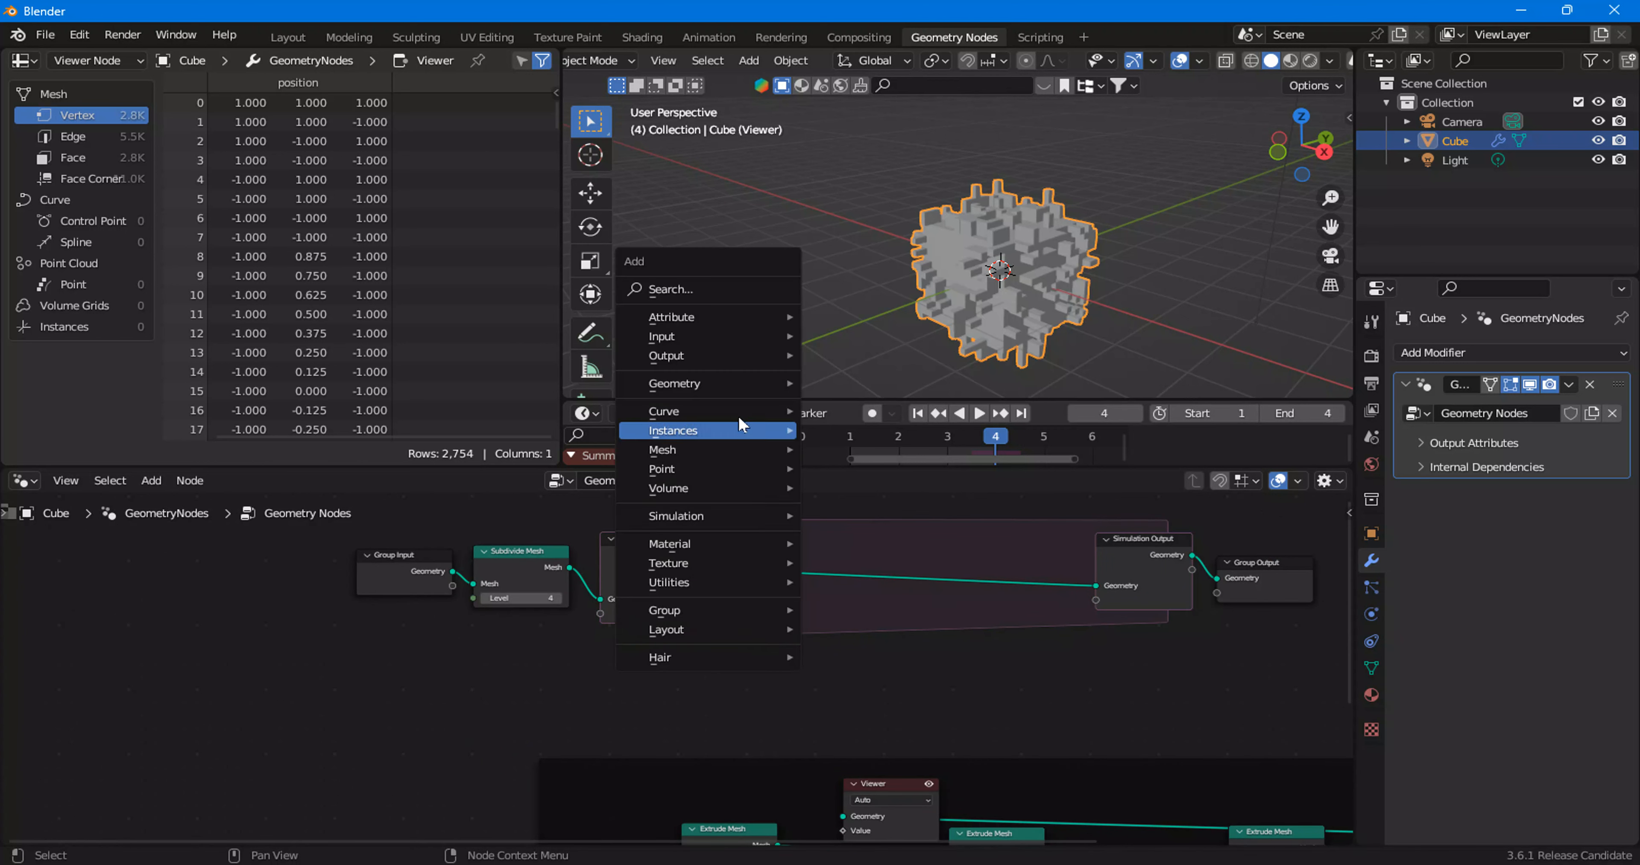
mouse_move(761, 382)
mouse_move(843, 423)
click(1028, 439)
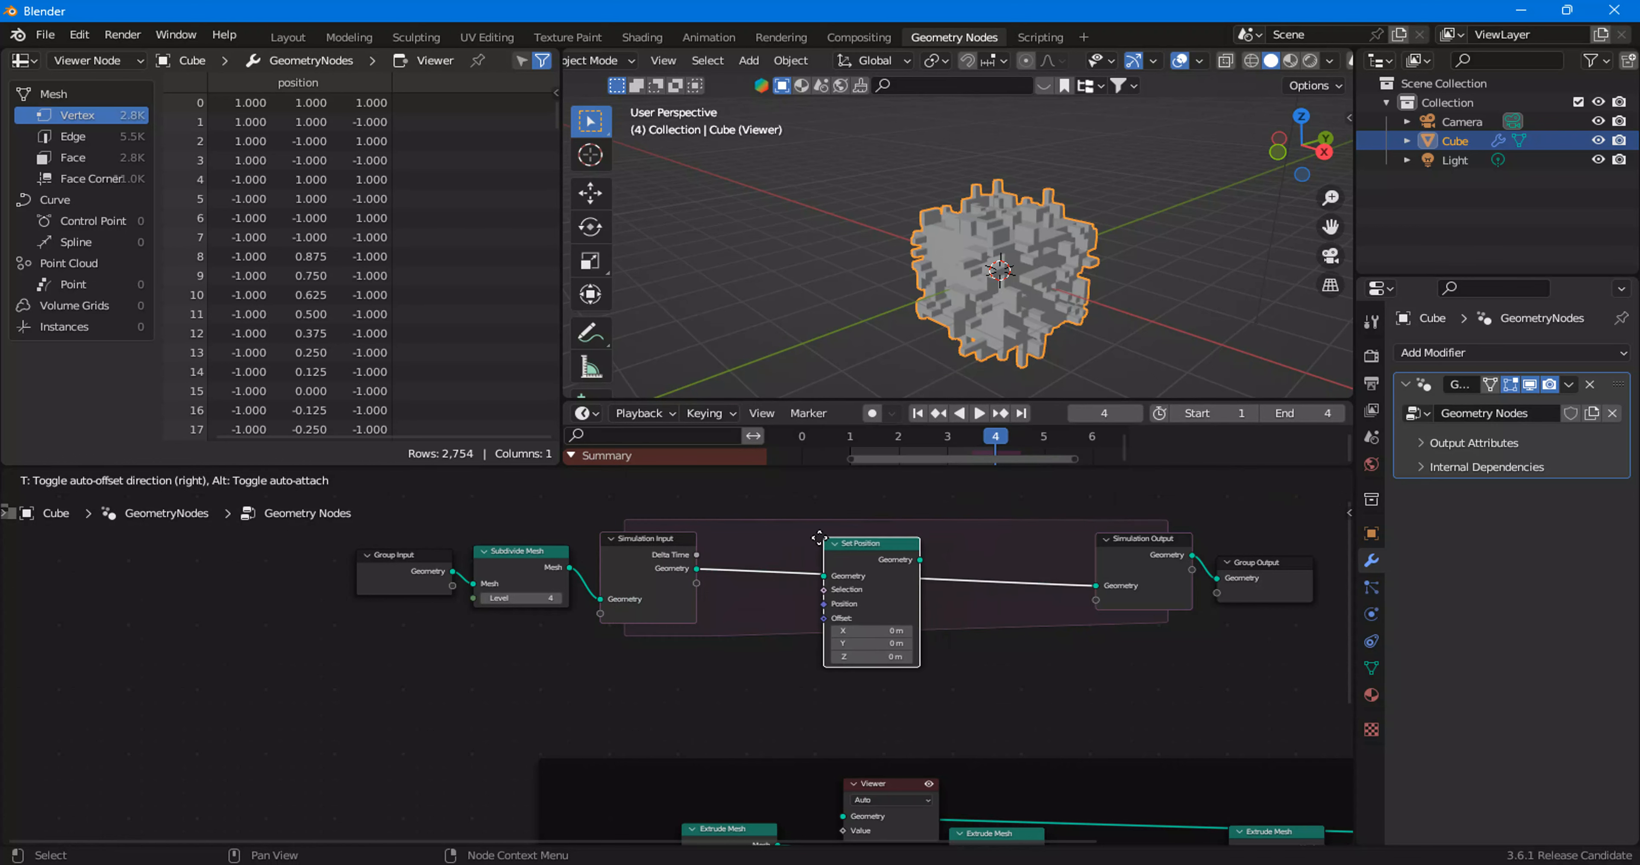
click(799, 588)
Step: Add a constant Vector node below the simulation zone and connect it to the Set Position node's Offset
key(shift+a)
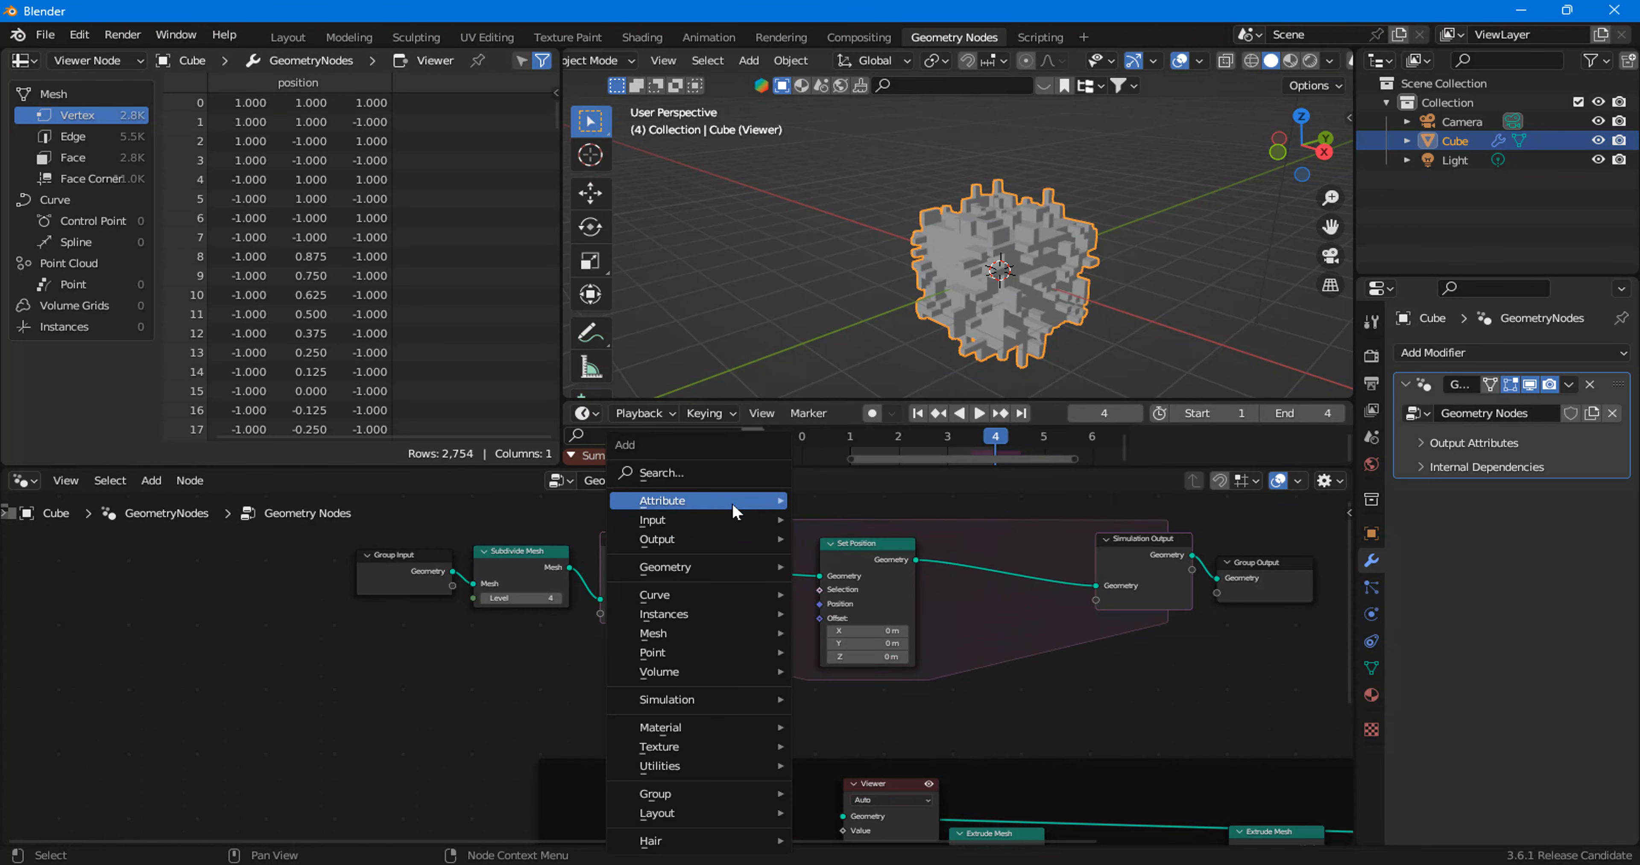
mouse_move(732, 519)
mouse_move(933, 527)
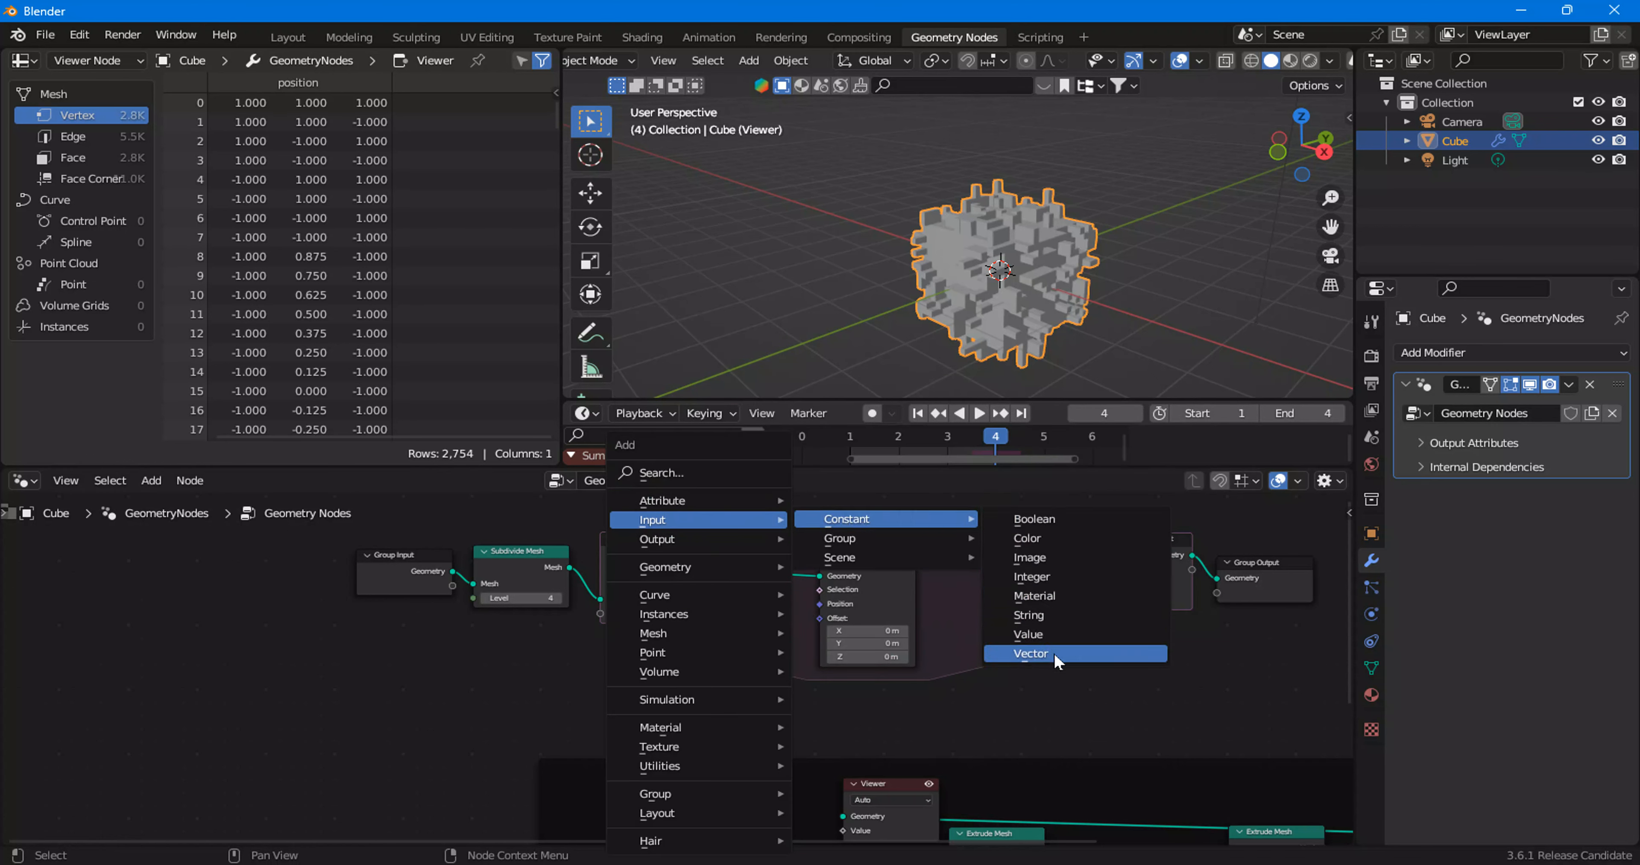
click(1051, 654)
click(762, 656)
drag(769, 655, 820, 619)
Step: Set the Vector node's Z value to 2
scroll(820, 618, up, 1)
click(737, 703)
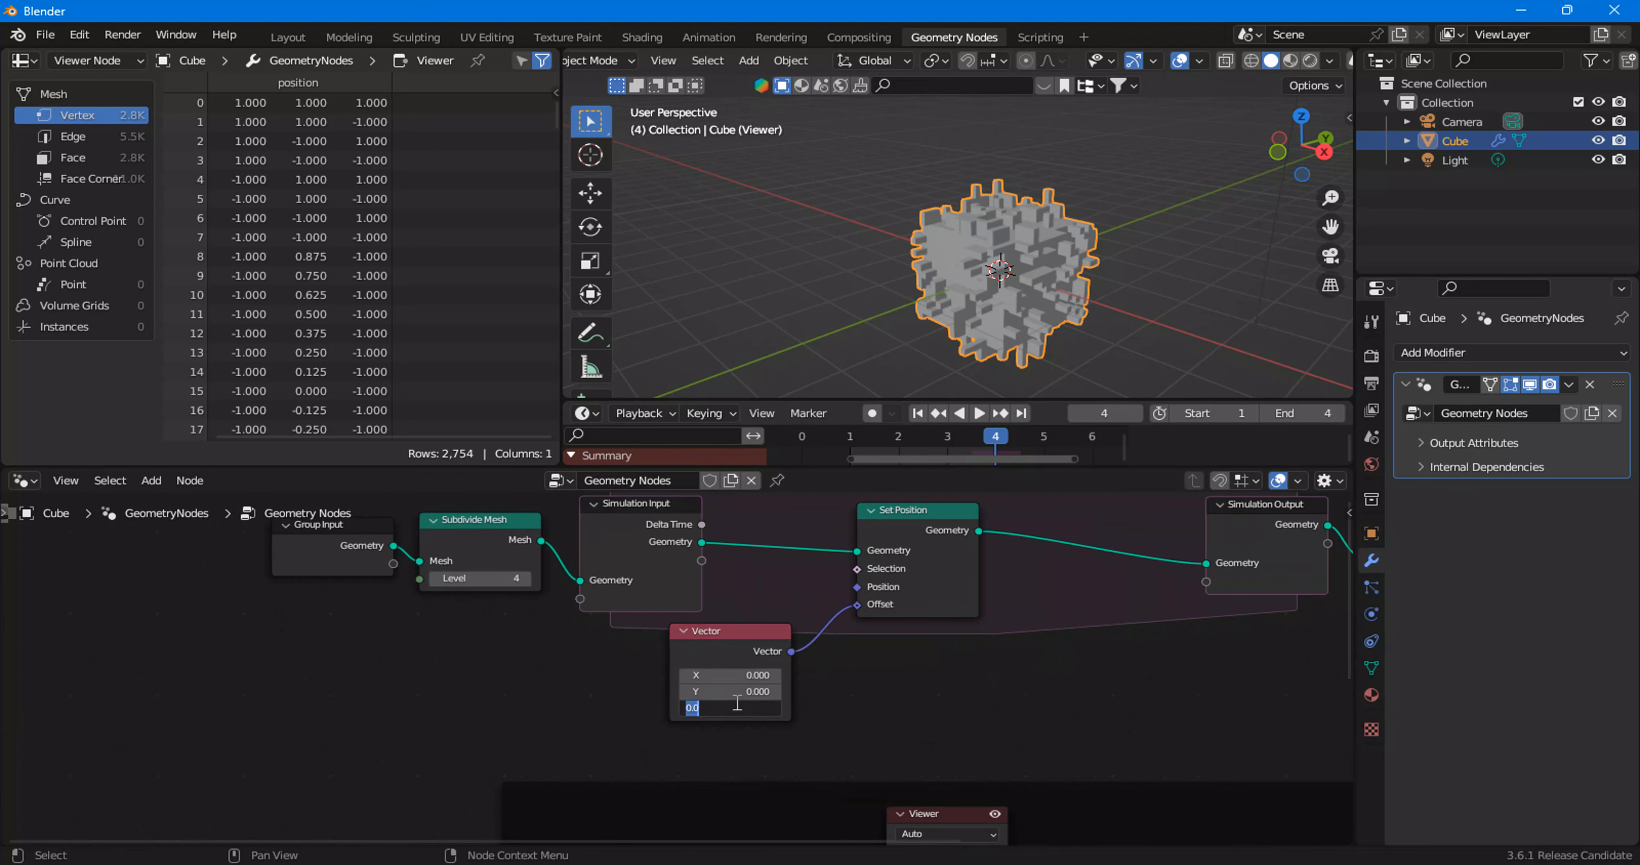
text(2)
key(Return)
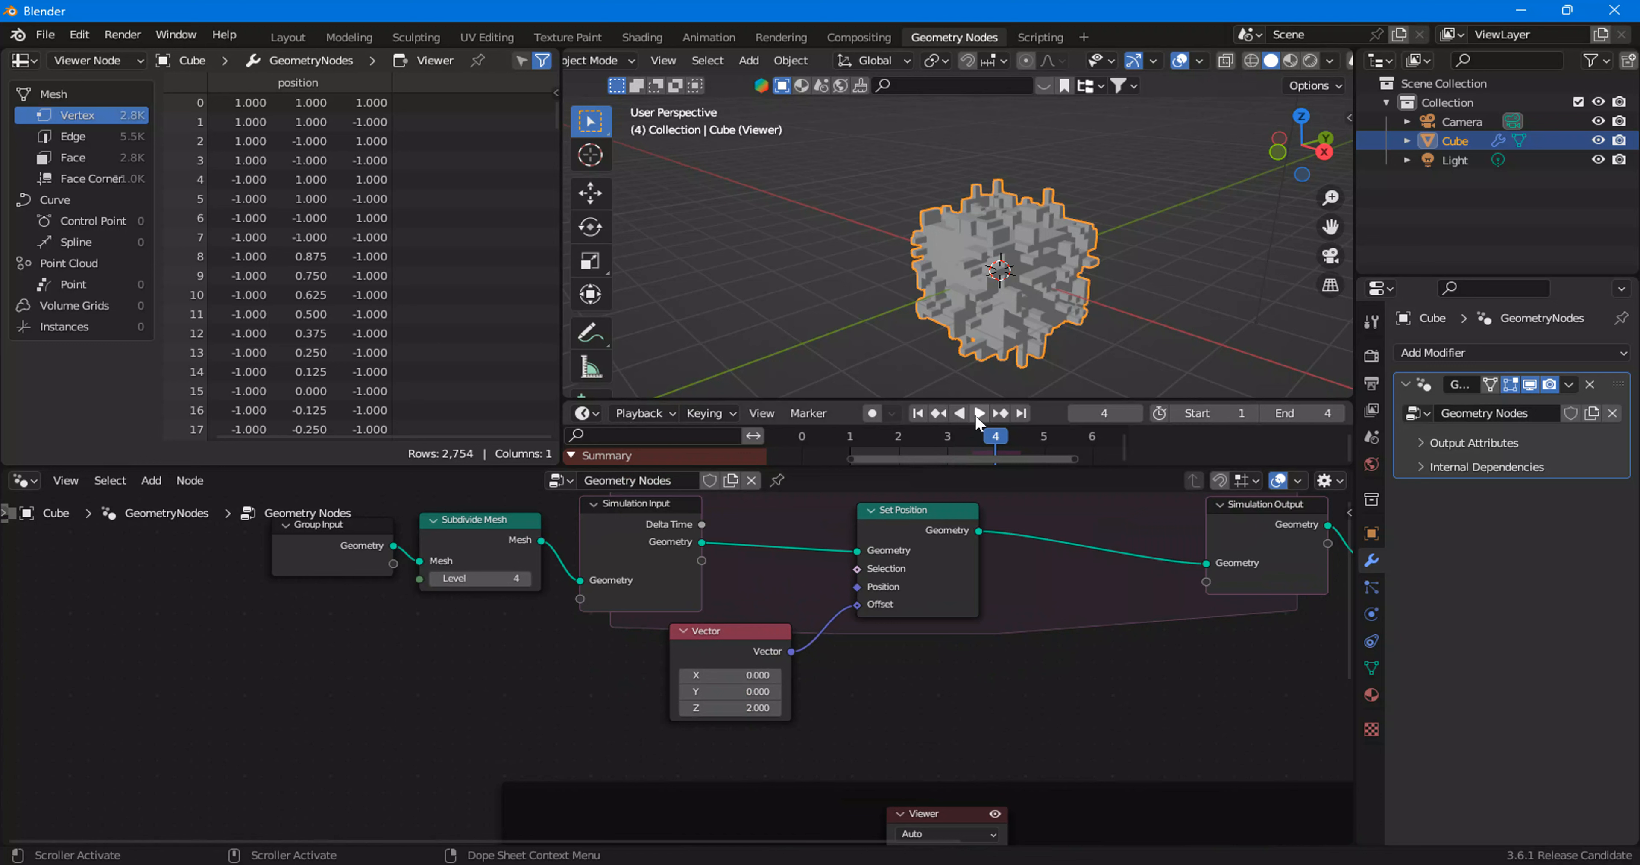
Step: Delete the Viewer node, then play the simulation from the first frame and stop it
click(919, 414)
click(934, 826)
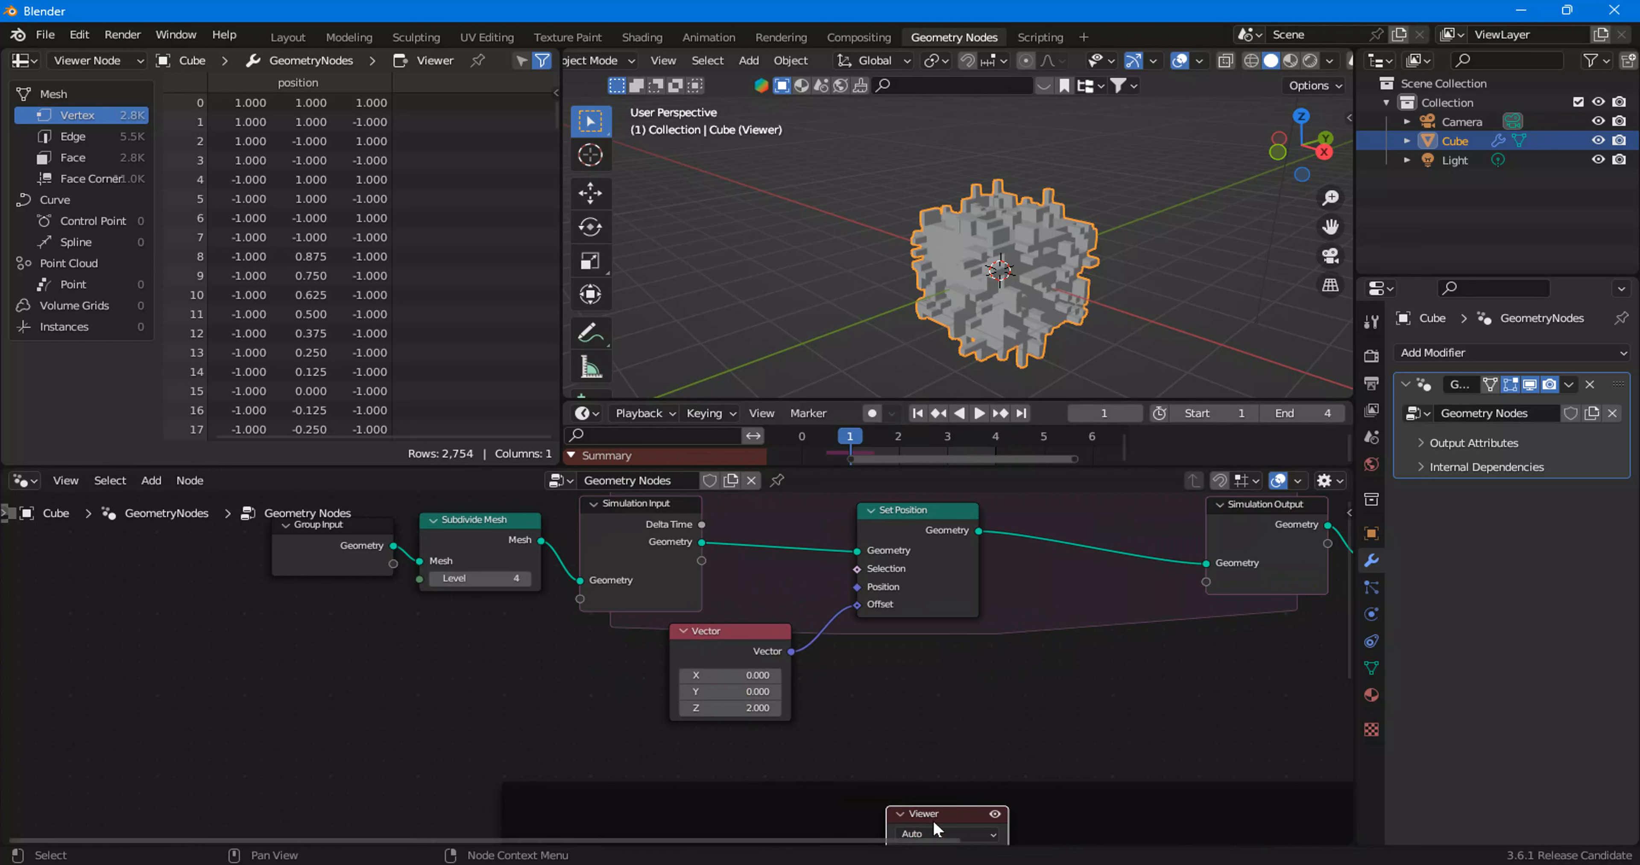
key(ctrl+x)
click(979, 414)
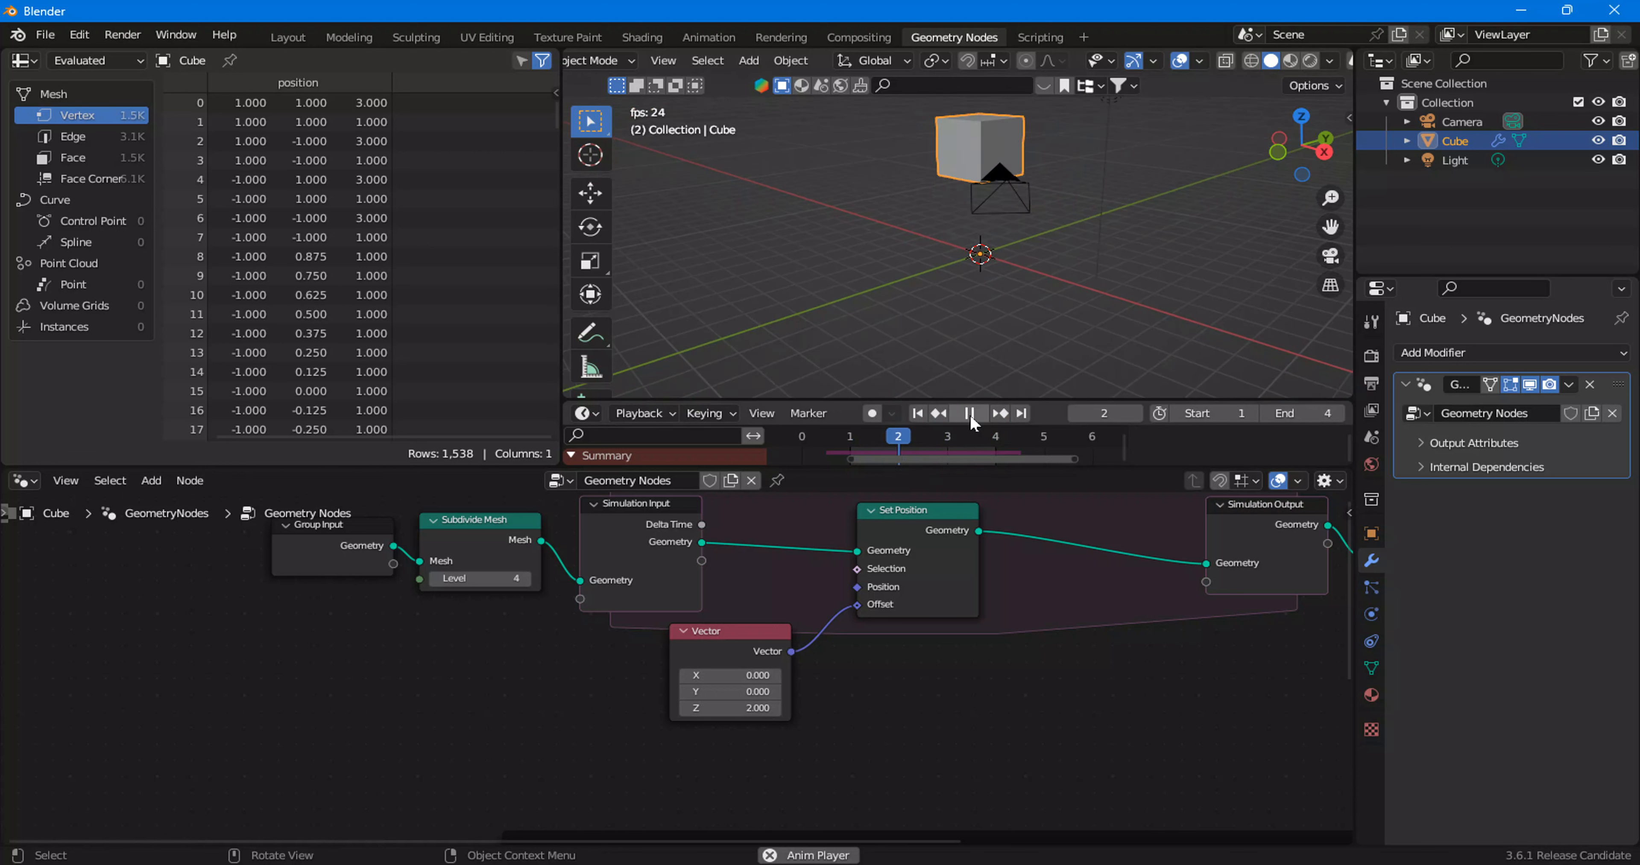
click(969, 414)
Step: Extend the animation's end frame to 102 and play the moving cube from the first frame
drag(1278, 414, 1404, 413)
click(978, 413)
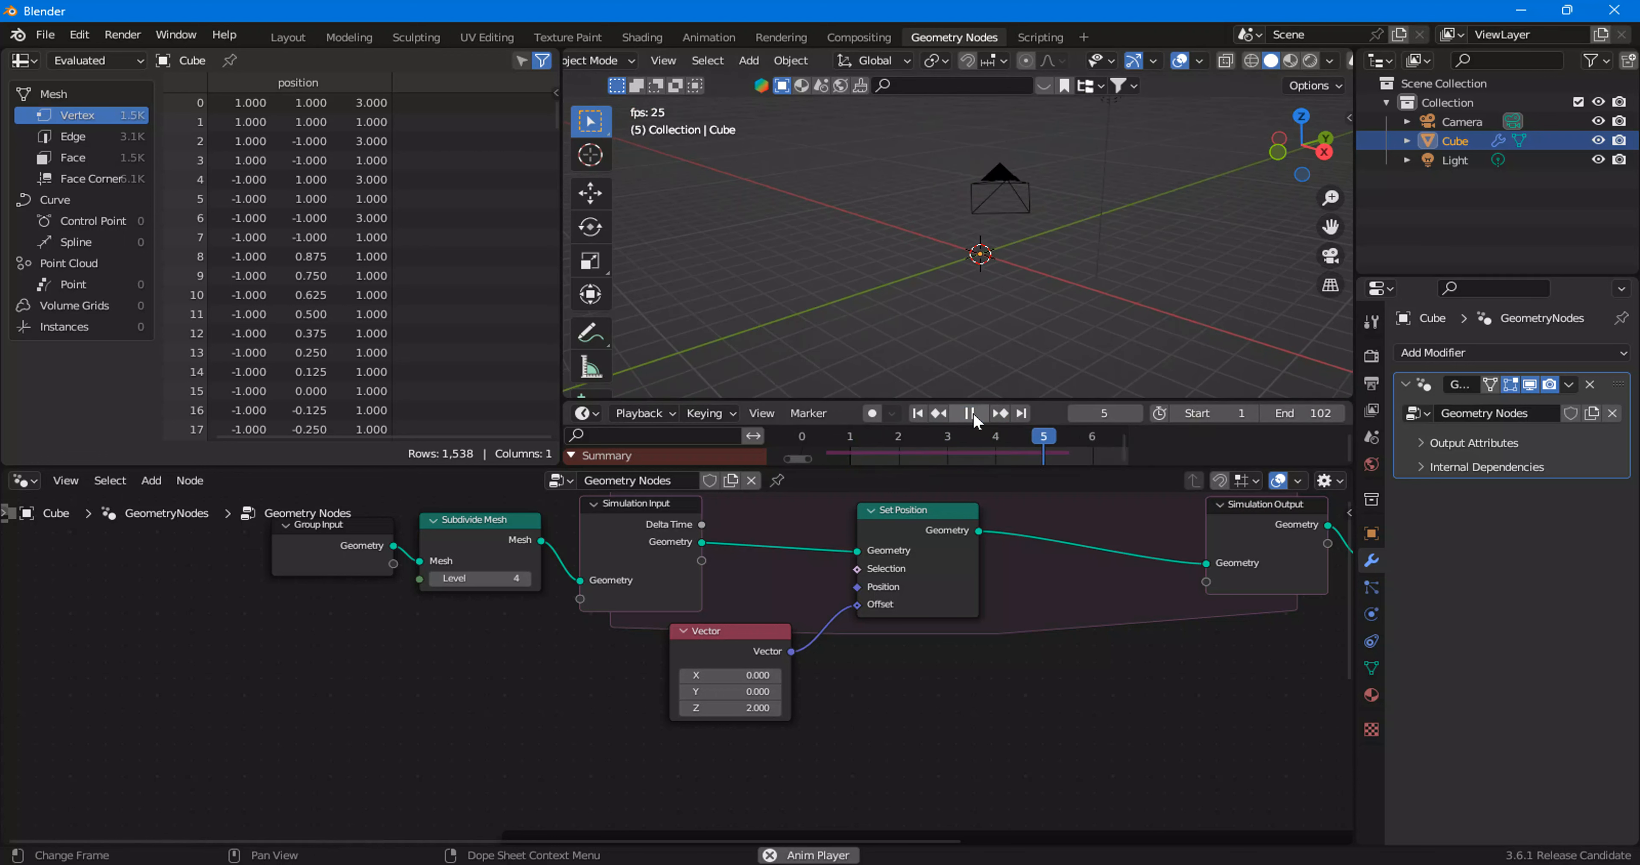
click(920, 415)
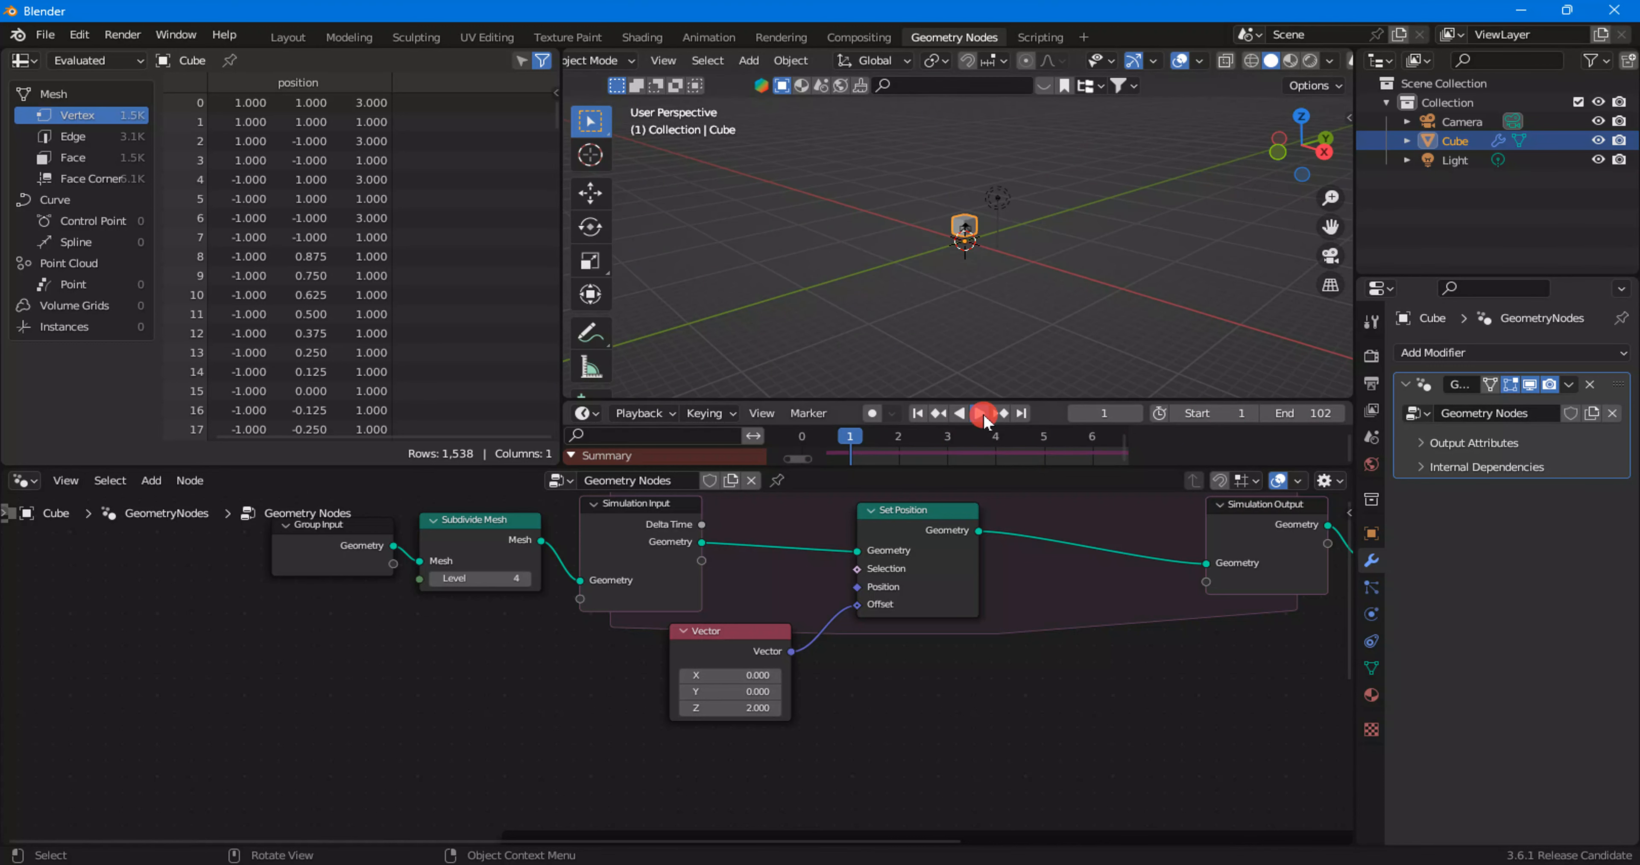
click(981, 414)
click(981, 413)
Step: Move the Vector node before the zone and route it through Simulation Input to the Set Position node's Offset
drag(762, 634, 581, 600)
drag(858, 605, 802, 642)
drag(702, 560, 857, 605)
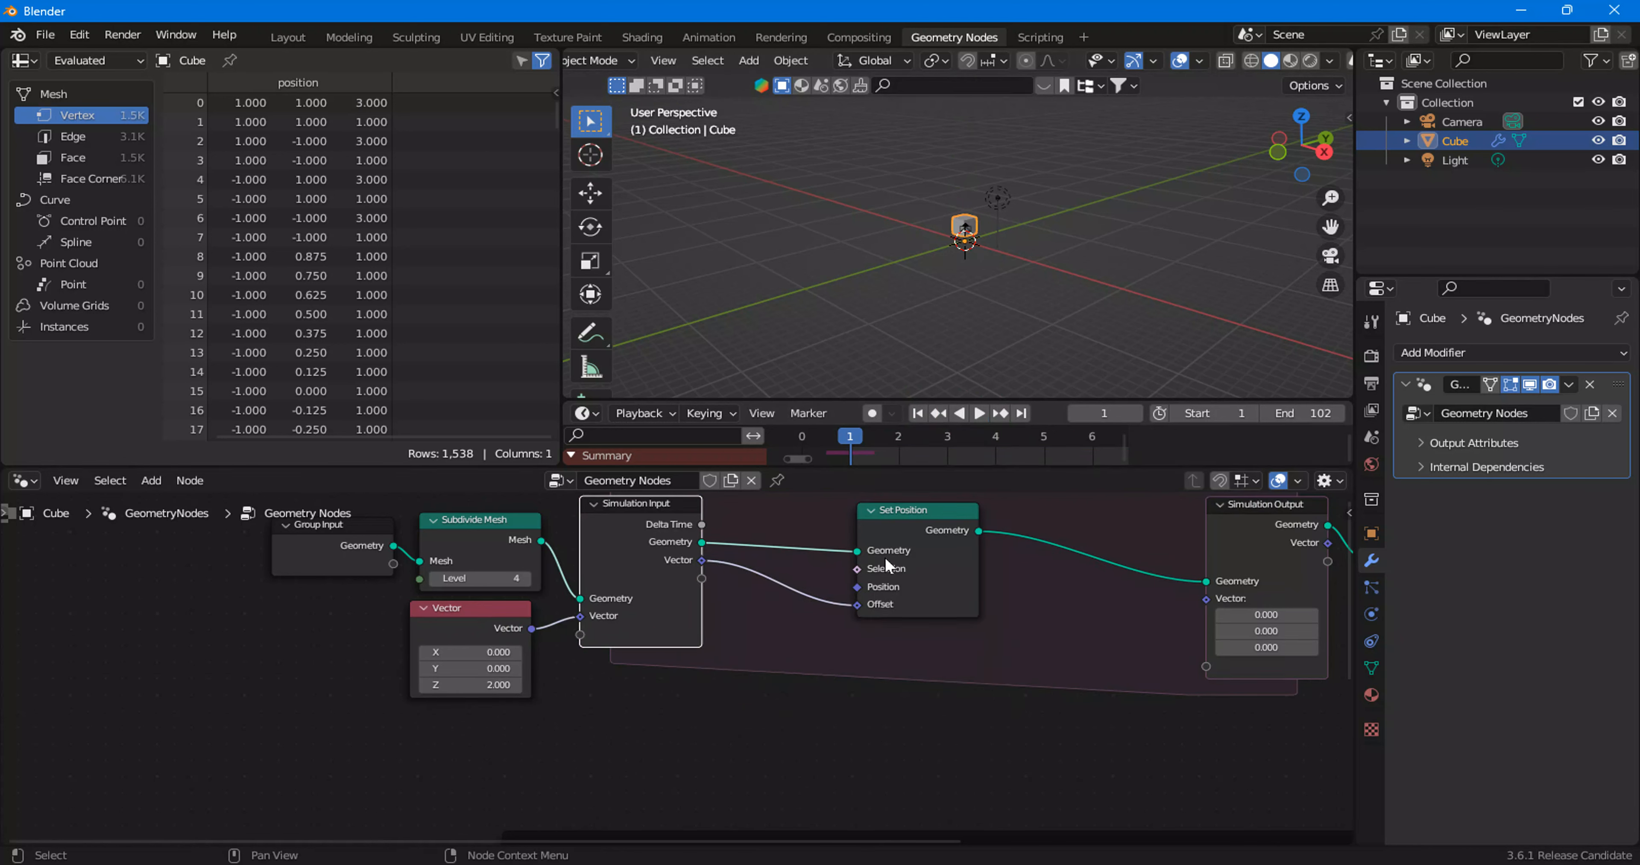
Step: Play the animation with the vector passed through the Simulation Input, stop it and return to the first frame
click(979, 414)
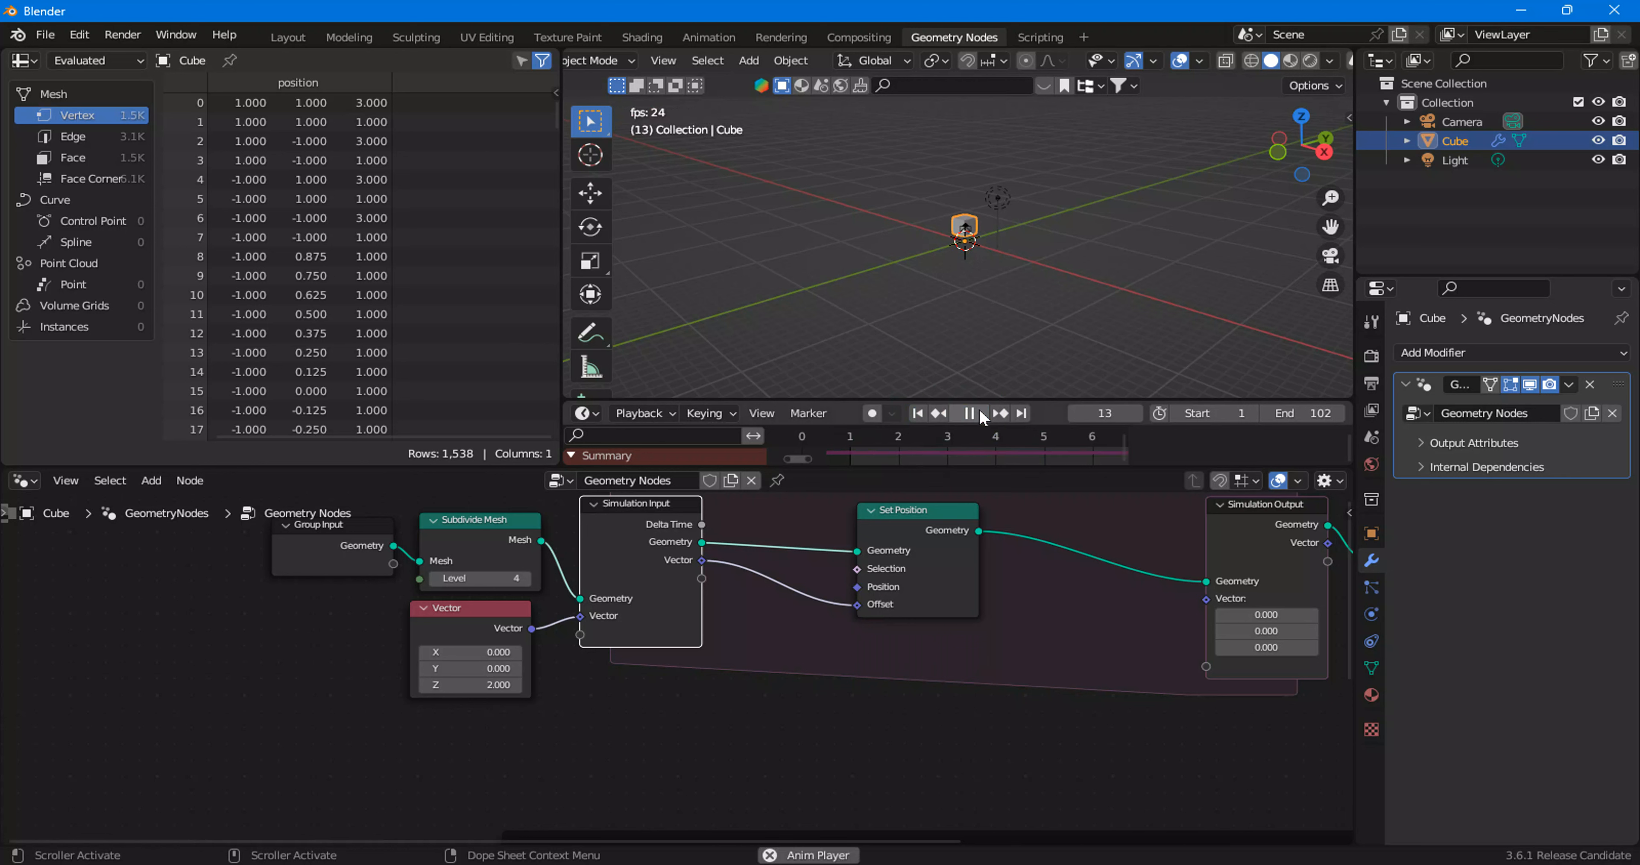
click(969, 414)
click(916, 413)
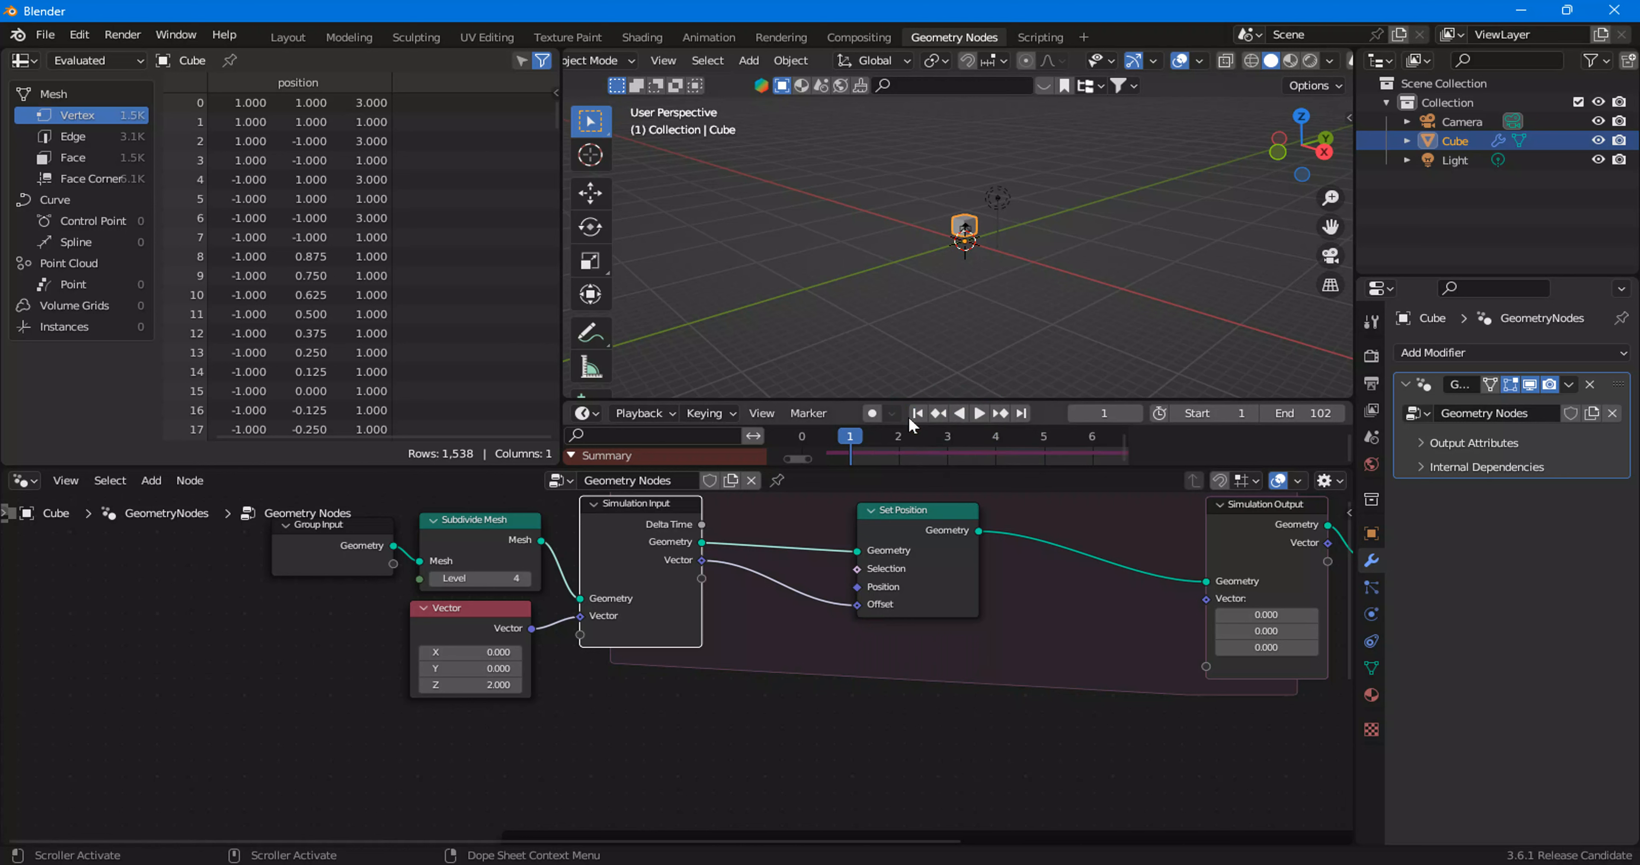